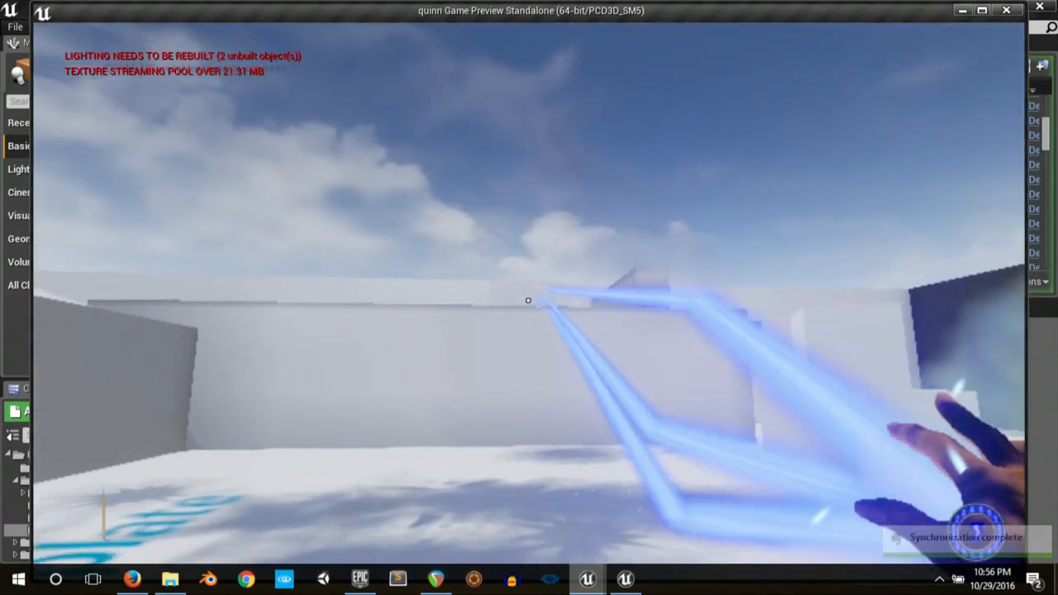
# Step: End the standalone game preview and switch to the Tutorials project's editor window
pyautogui.press('Escape')
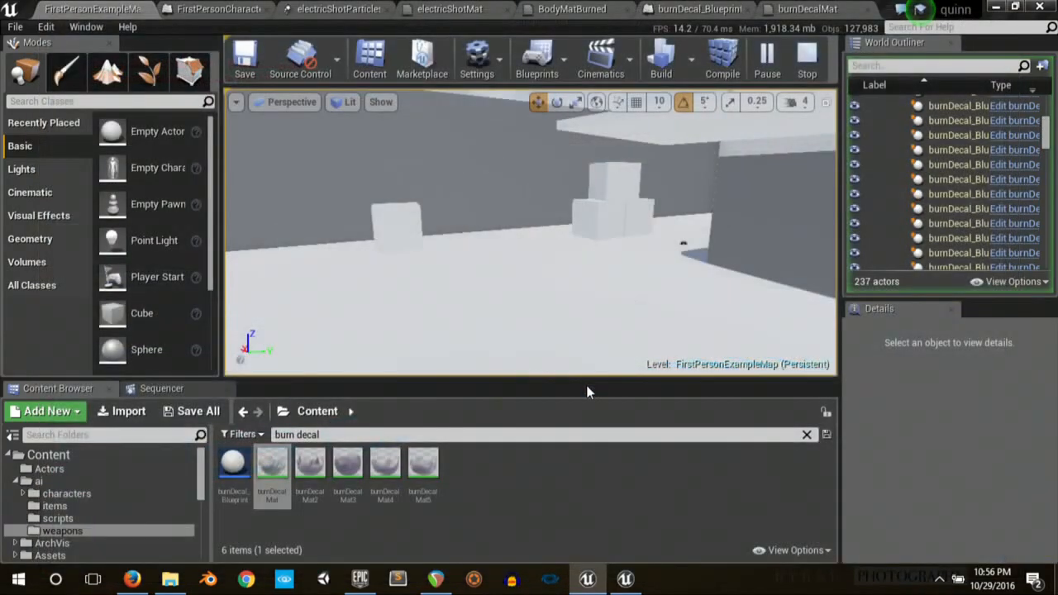
pyautogui.click(626, 580)
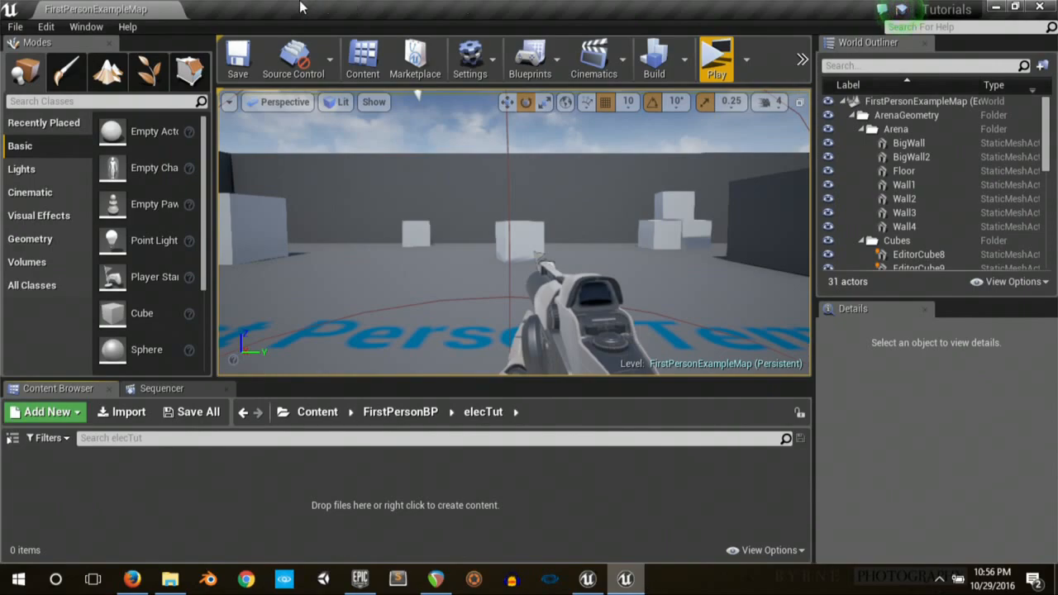
pyautogui.click(15, 27)
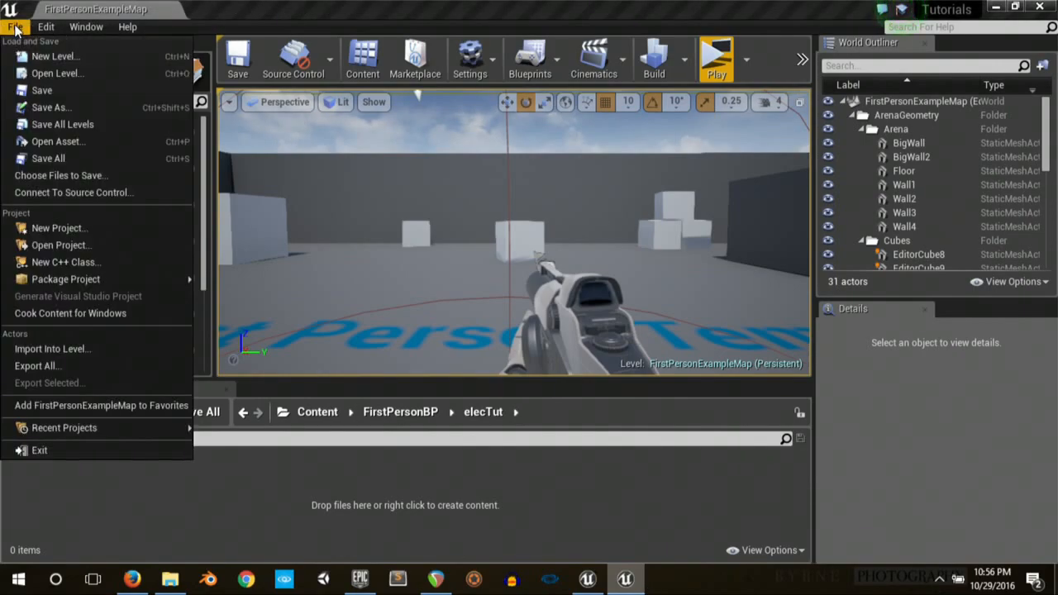
pyautogui.click(269, 6)
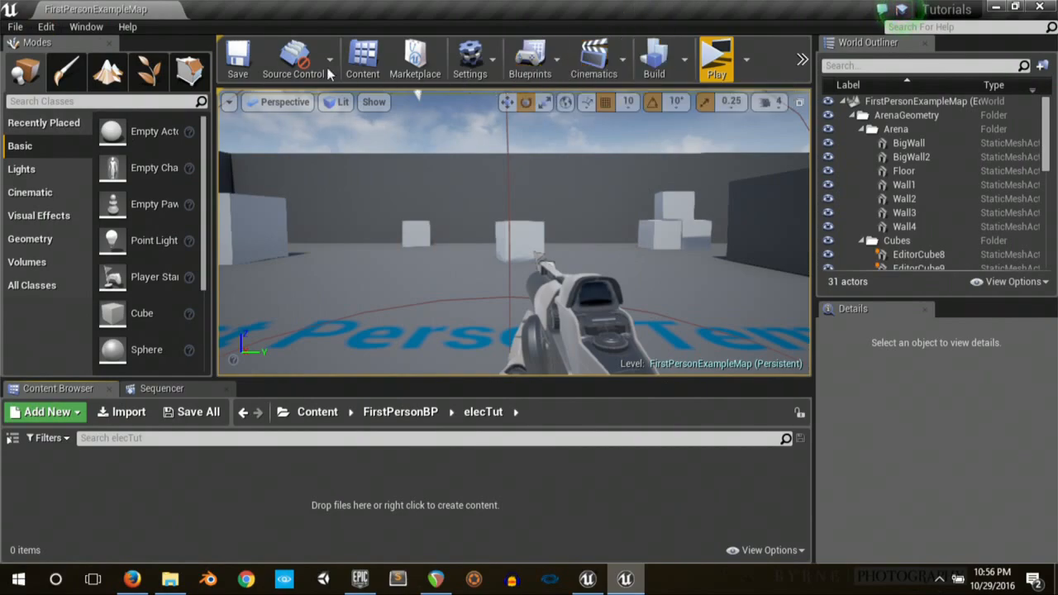
# Step: Create a new material named lightningMat in the elecTut folder
pyautogui.rightClick(130, 498)
pyautogui.click(212, 409)
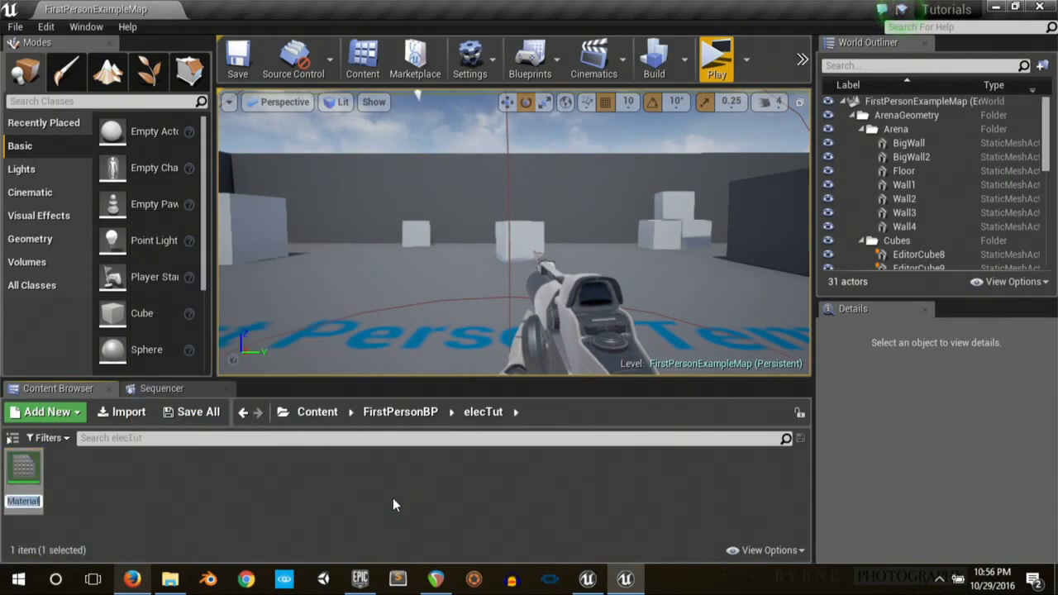
pyautogui.write('Lightning')
pyautogui.write('Ma')
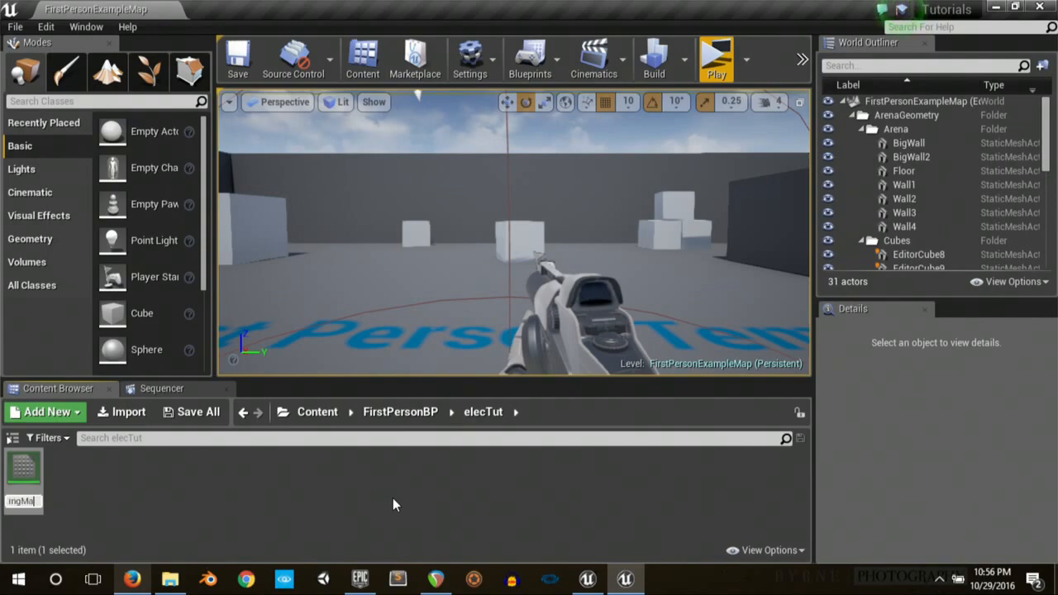
pyautogui.write('t')
pyautogui.press('Return')
# Step: Open lightningMat in the material editor and dock its window beside the FirstPersonExampleMap tab
pyautogui.doubleClick(25, 484)
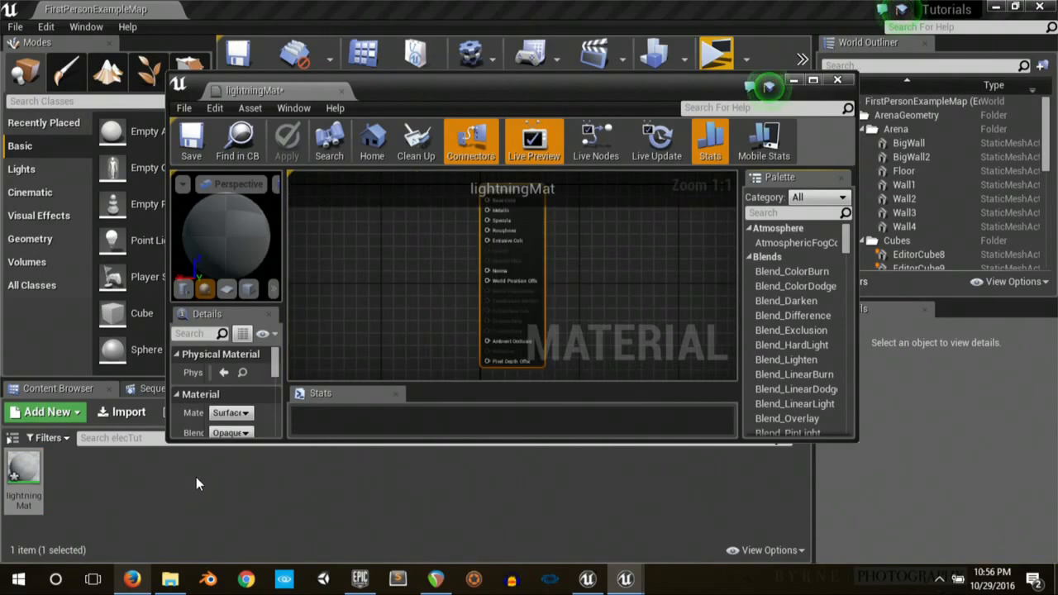
pyautogui.moveTo(283, 90); pyautogui.dragTo(277, 7)
pyautogui.moveTo(552, 248); pyautogui.dragTo(642, 315, button='right')
pyautogui.scroll(4, 359, 279)
pyautogui.scroll(-1, 427, 240)
pyautogui.moveTo(444, 224); pyautogui.dragTo(569, 297, button='right')
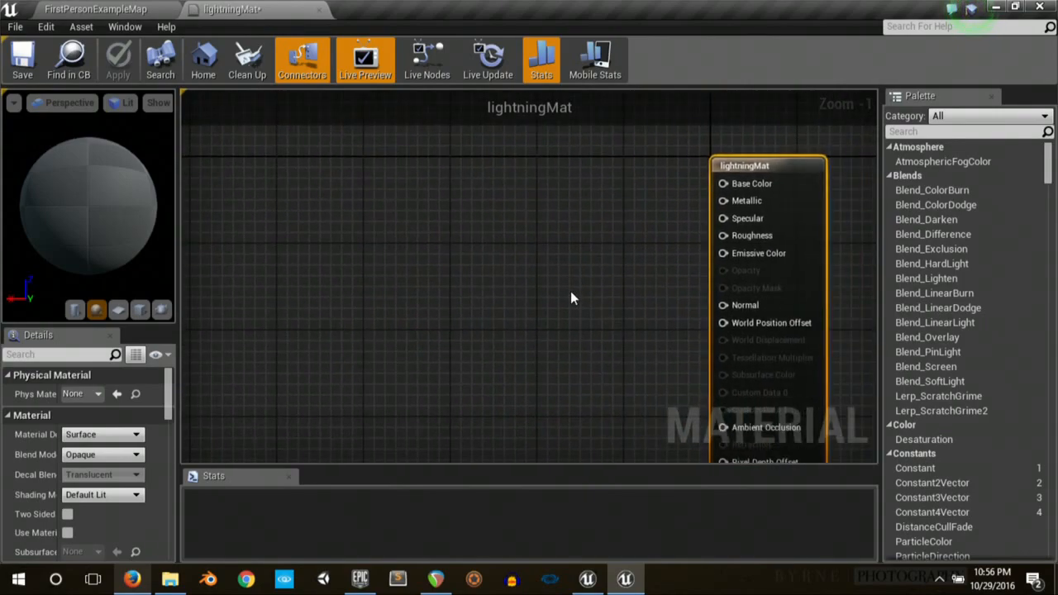
# Step: Add a ParticleColor node to the graph, well to the left of the material's result node
pyautogui.rightClick(258, 175)
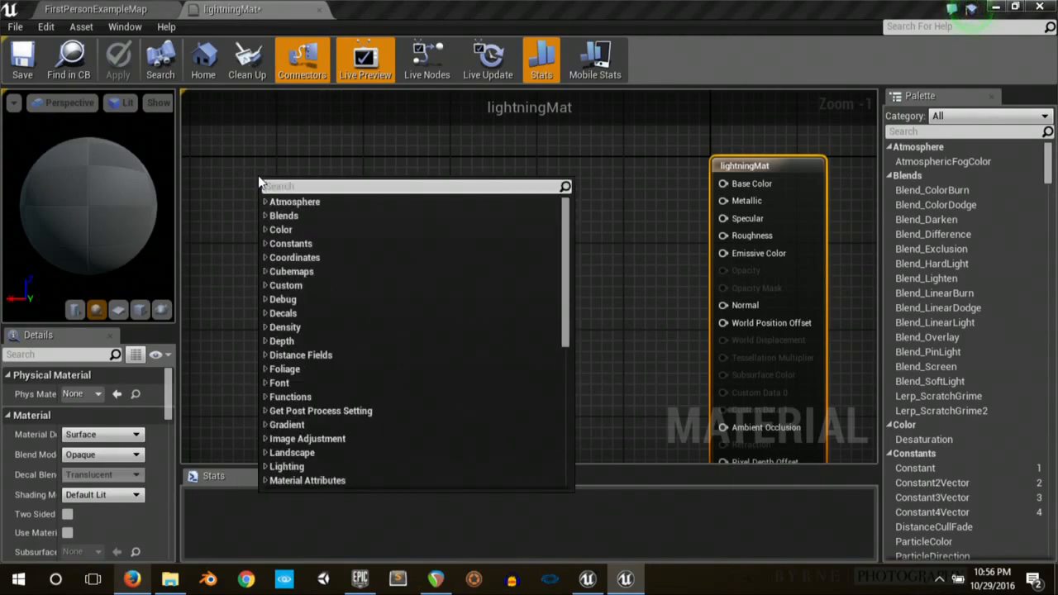
pyautogui.write('particle')
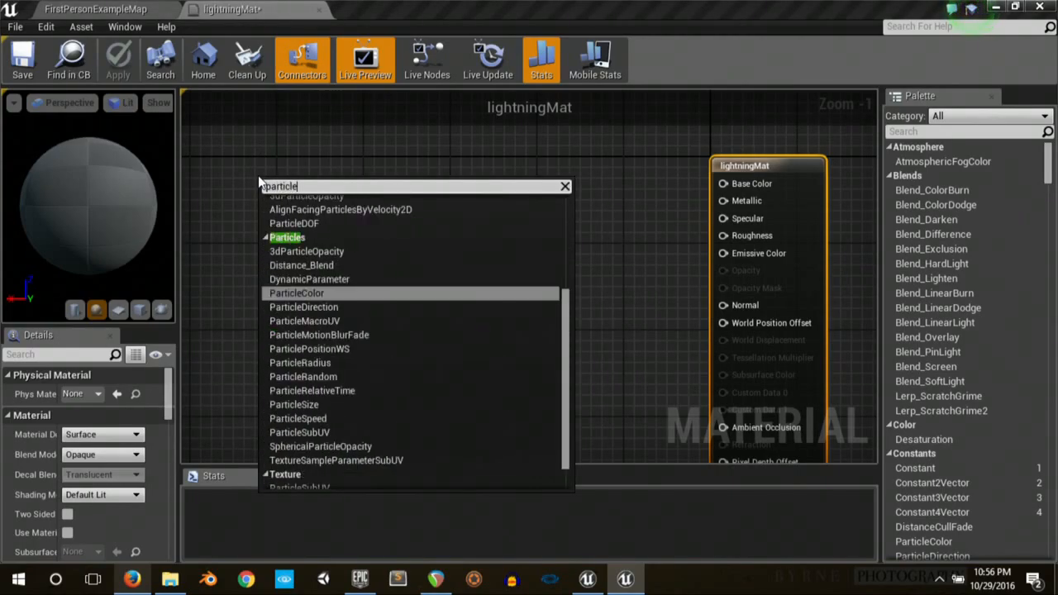
pyautogui.press('Return')
pyautogui.moveTo(312, 234); pyautogui.dragTo(333, 186)
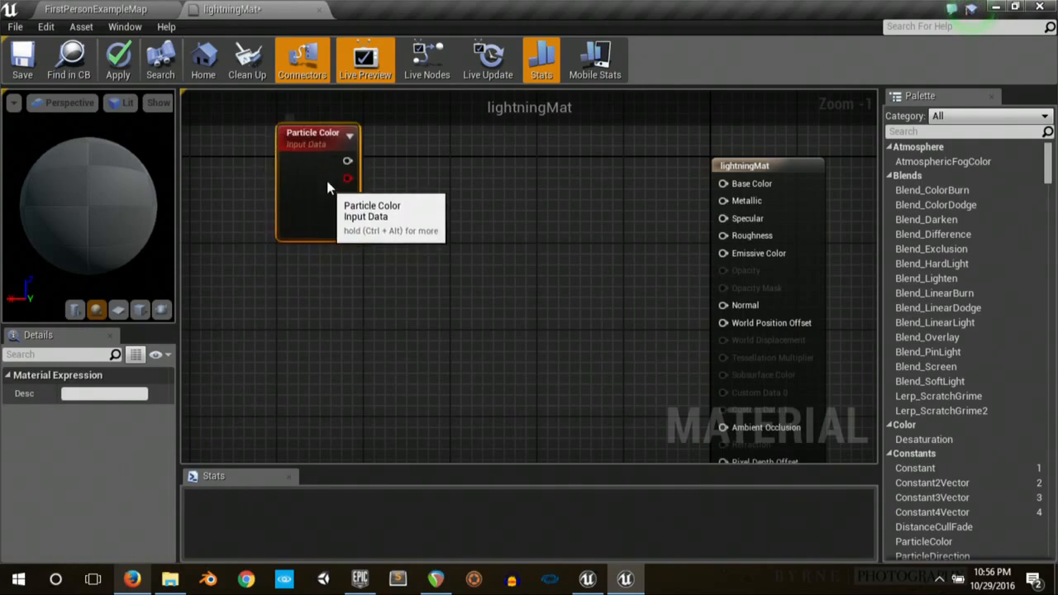
# Step: Add a TextureCoordinate node below Particle Color and feed it into a component mask that passes only the G channel
pyautogui.moveTo(503, 207); pyautogui.dragTo(502, 258, button='right')
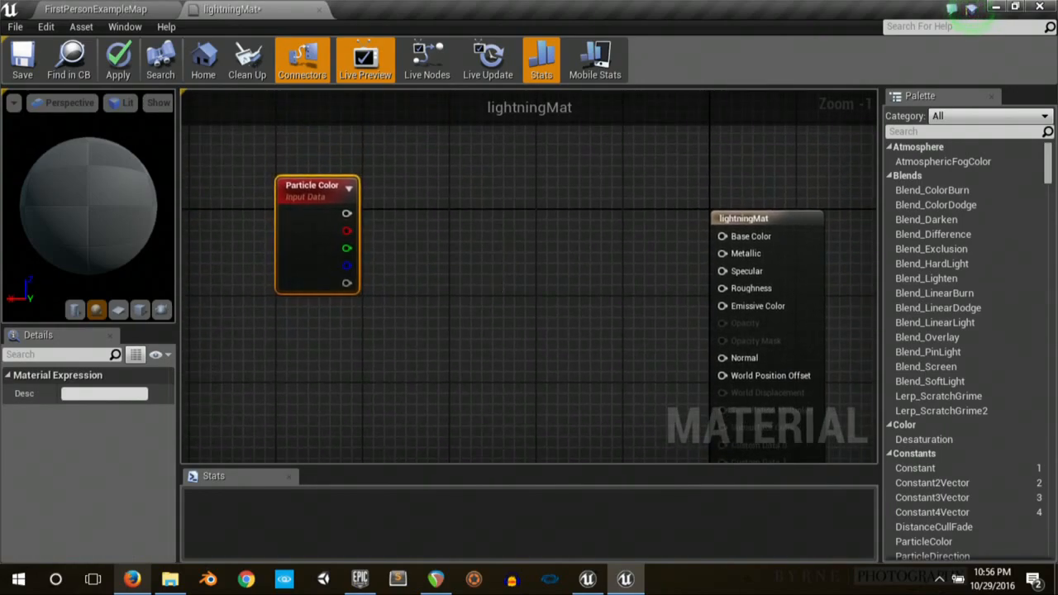
pyautogui.moveTo(266, 382); pyautogui.dragTo(376, 324, button='right')
pyautogui.rightClick(322, 352)
pyautogui.write('t')
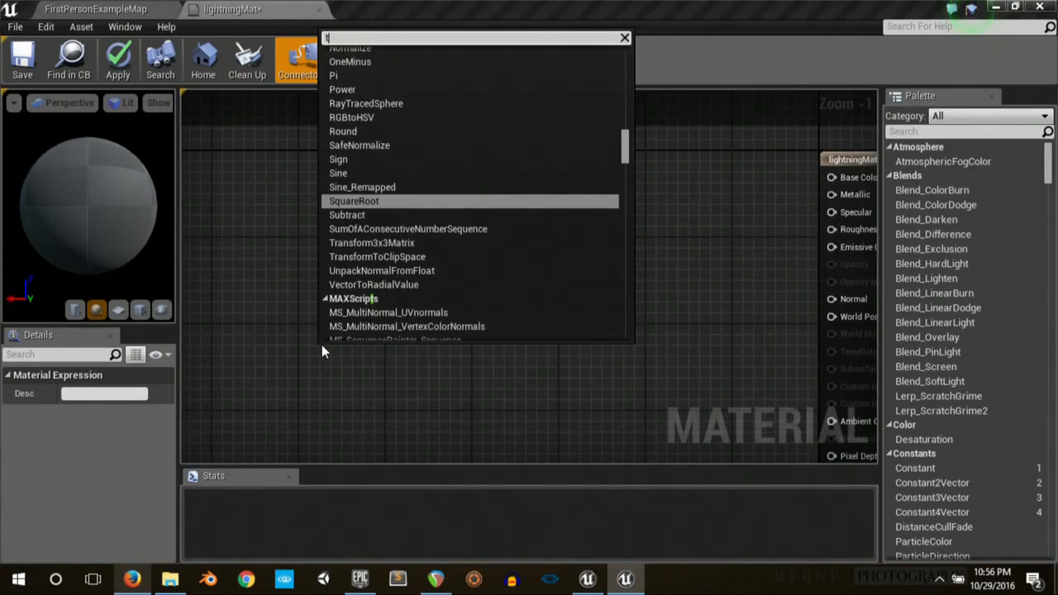
pyautogui.write('ex coor')
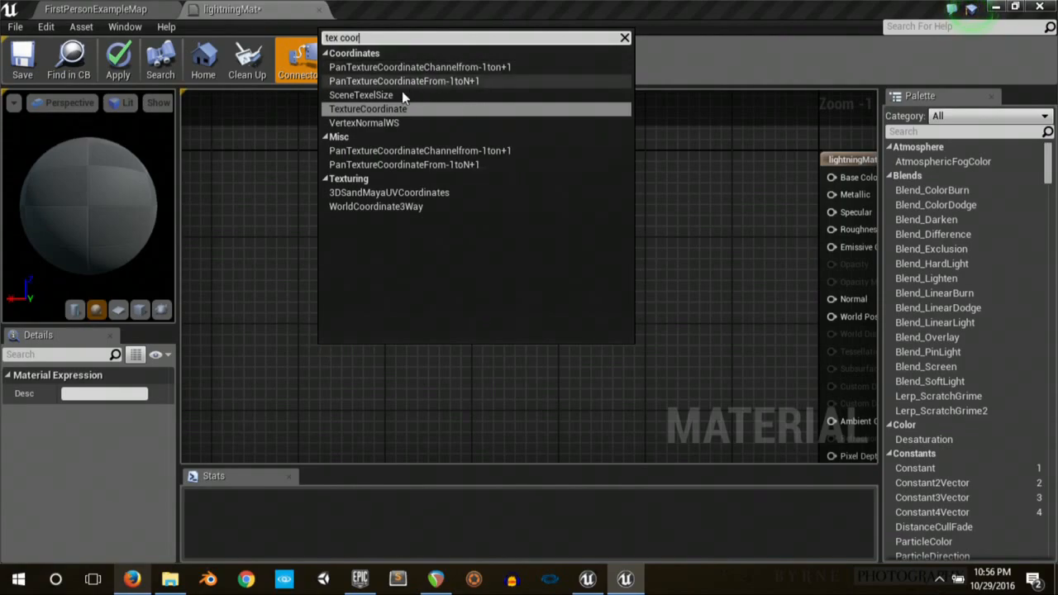
pyautogui.click(383, 108)
pyautogui.moveTo(377, 375); pyautogui.dragTo(296, 359)
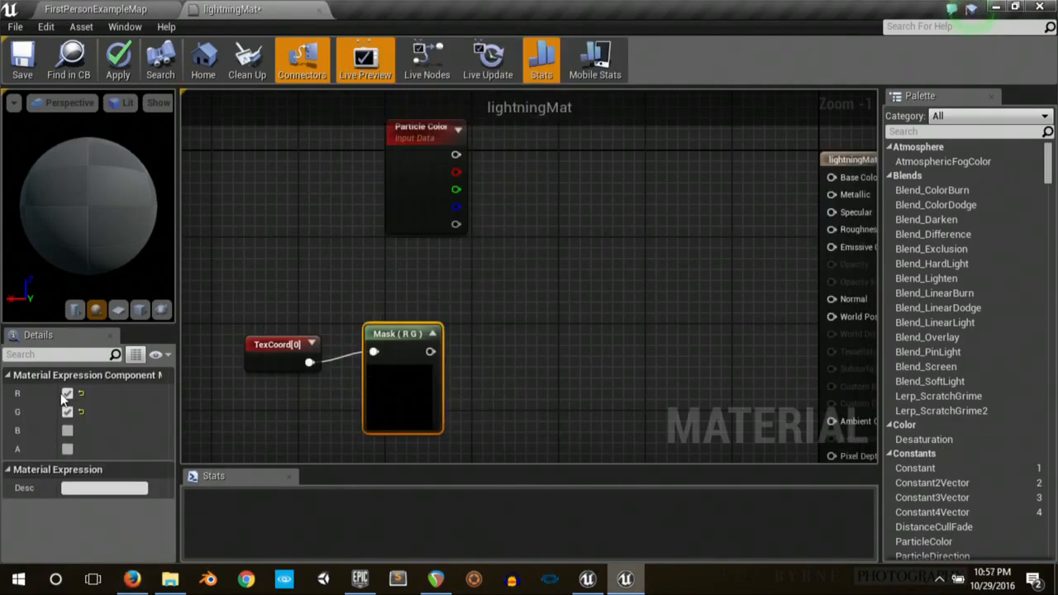
pyautogui.click(66, 396)
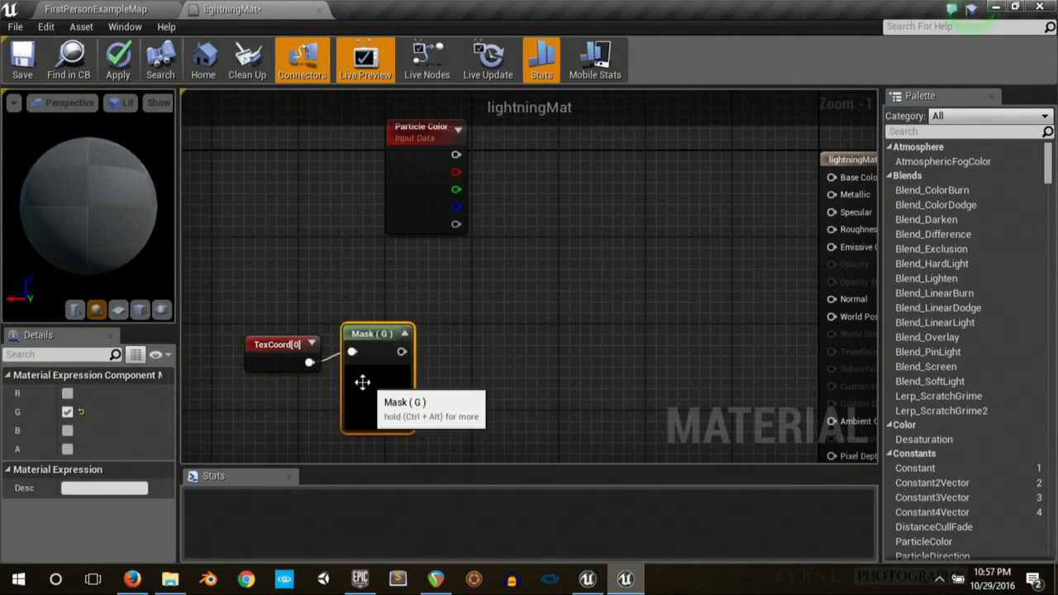
# Step: Connect the G mask's output to a new Multiply node with Const B set to 0.5
pyautogui.moveTo(401, 351); pyautogui.dragTo(450, 359)
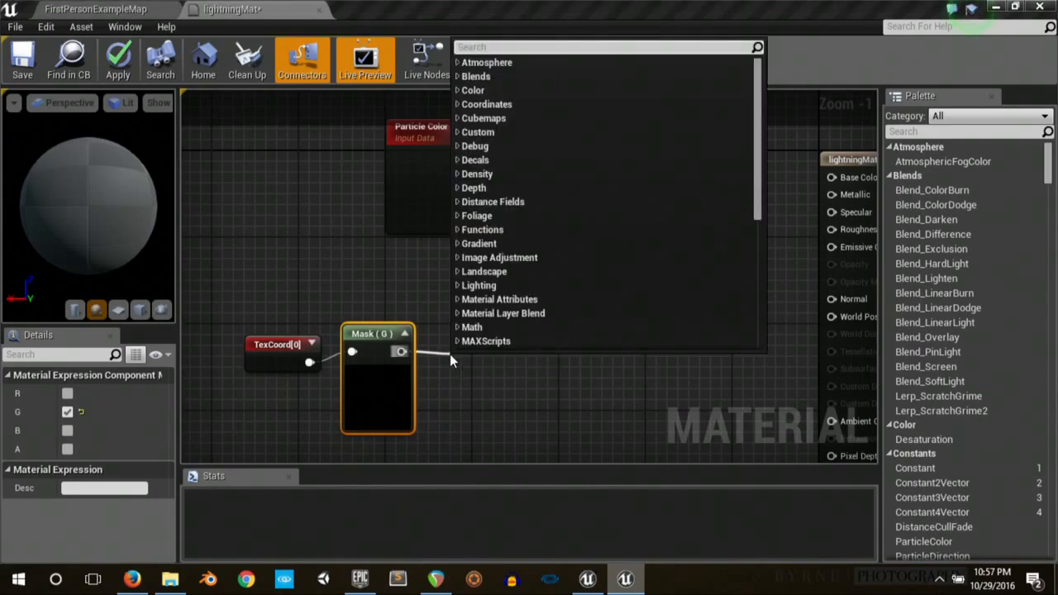
pyautogui.write('multi')
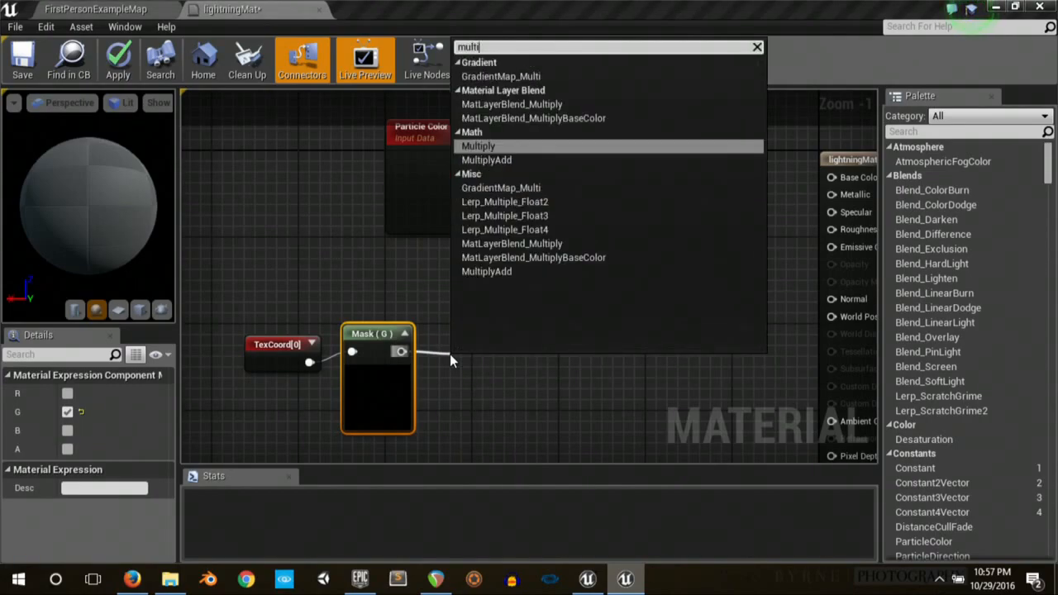
pyautogui.write('ply')
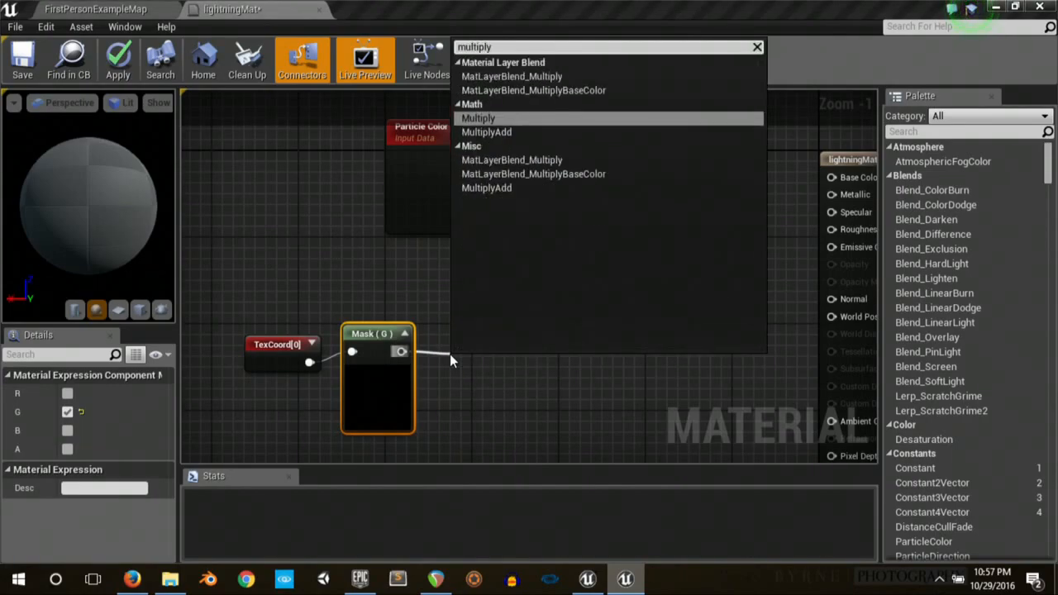
pyautogui.click(484, 120)
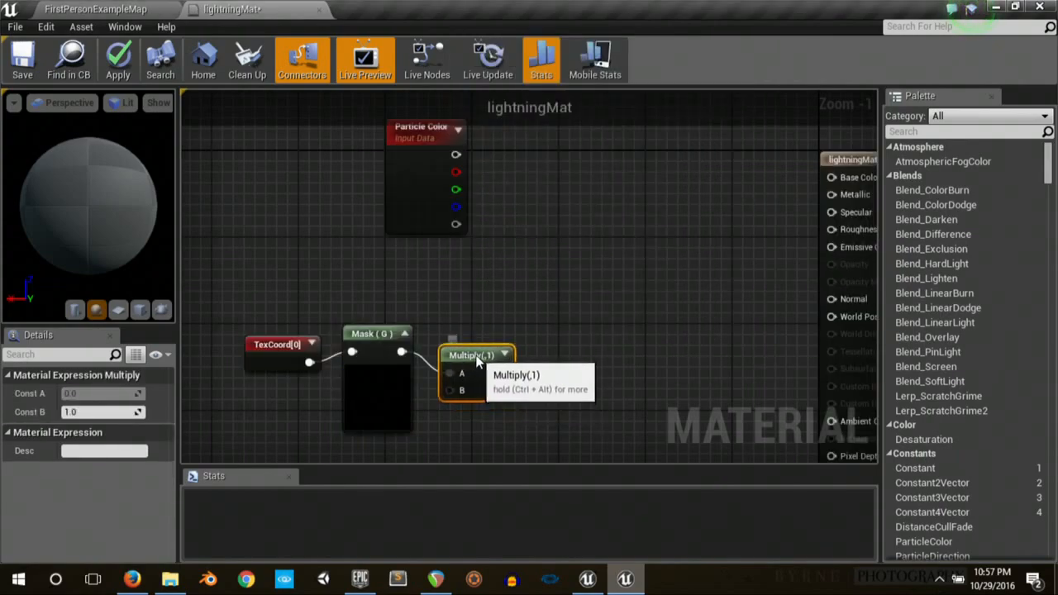
pyautogui.click(100, 411)
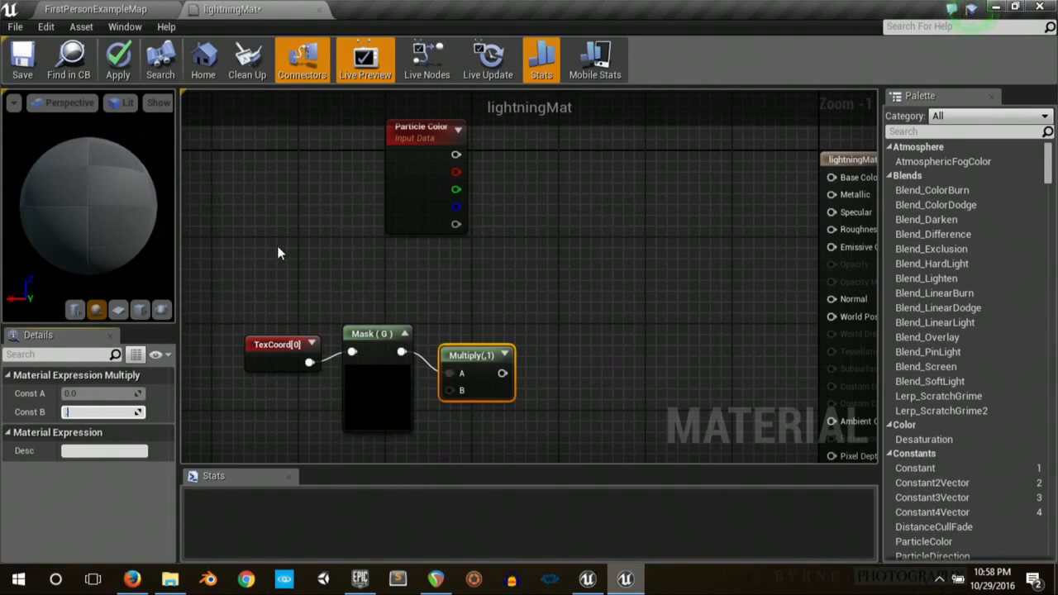
pyautogui.press('Return')
# Step: Feed the result of the 0.5 Multiply node into a new Sine node
pyautogui.moveTo(508, 373); pyautogui.dragTo(544, 366)
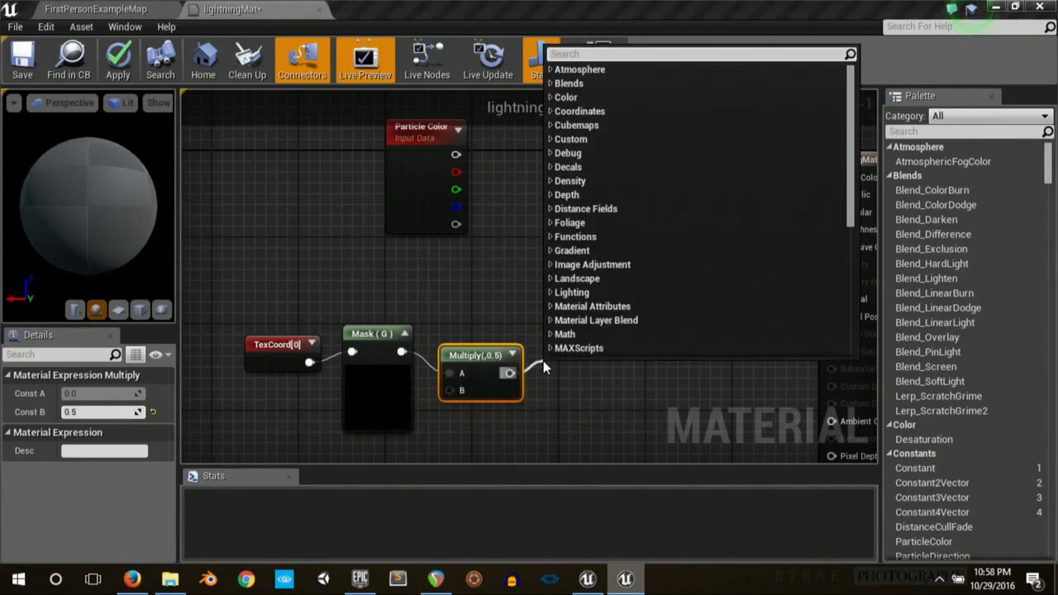
pyautogui.write('sine')
pyautogui.click(578, 137)
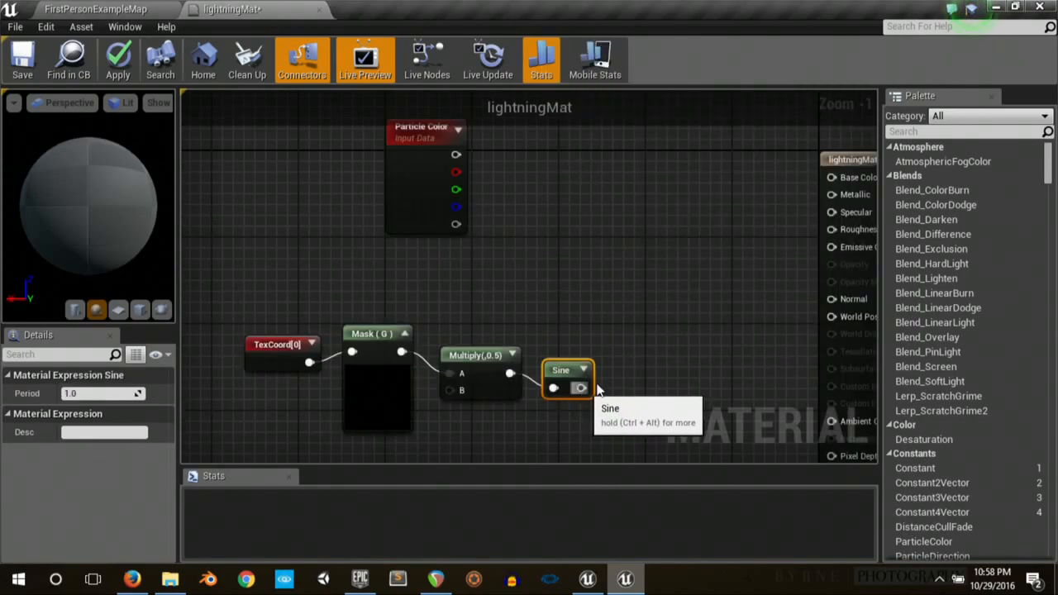
# Step: Feed the Sine output into a new Power node and set its constant exponent to 3
pyautogui.moveTo(579, 389); pyautogui.dragTo(615, 376)
pyautogui.write('power')
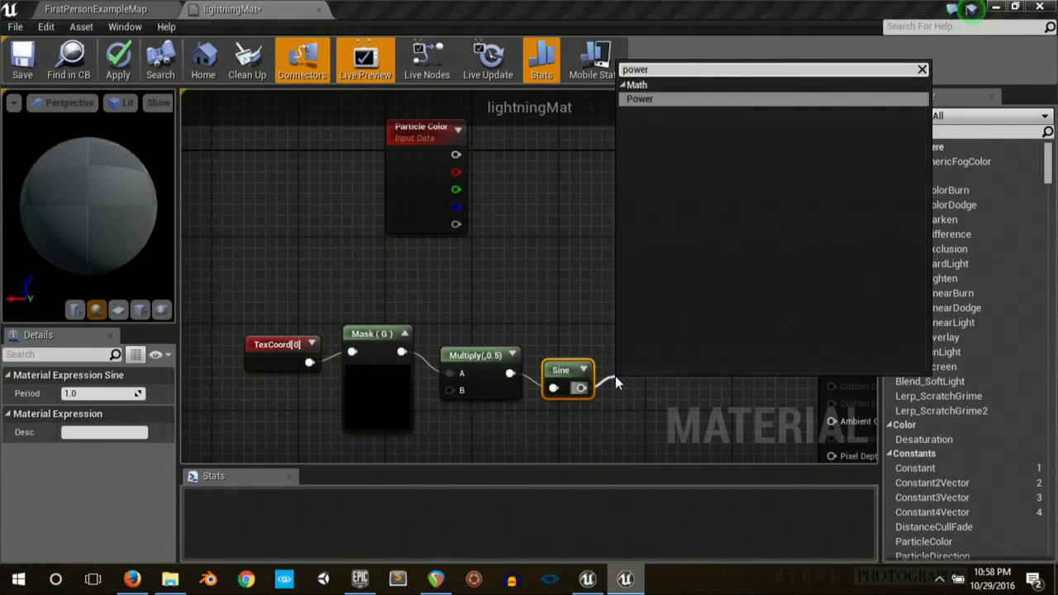
pyautogui.press('Return')
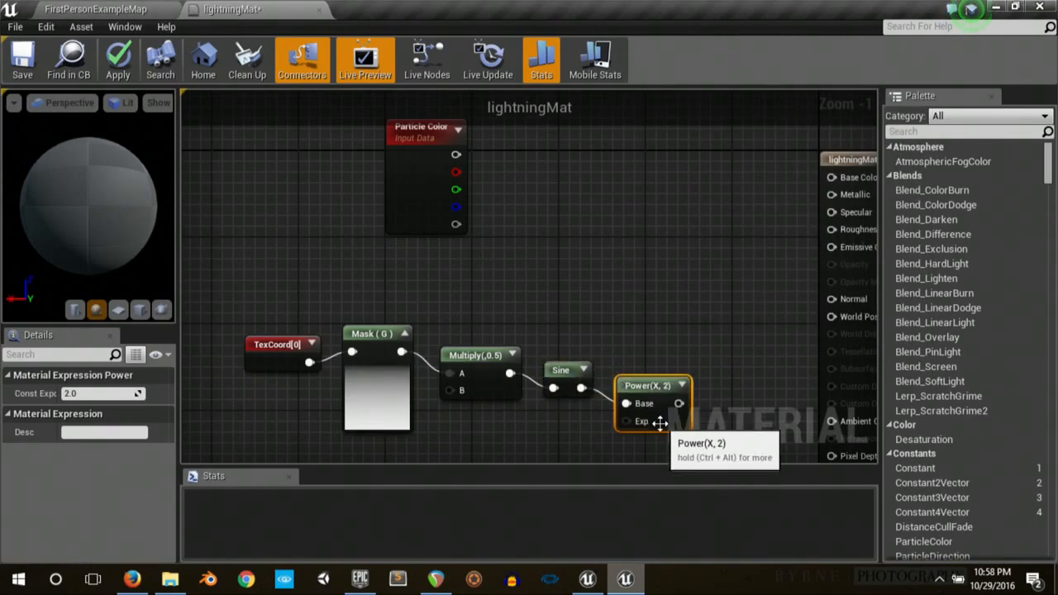
pyautogui.click(124, 392)
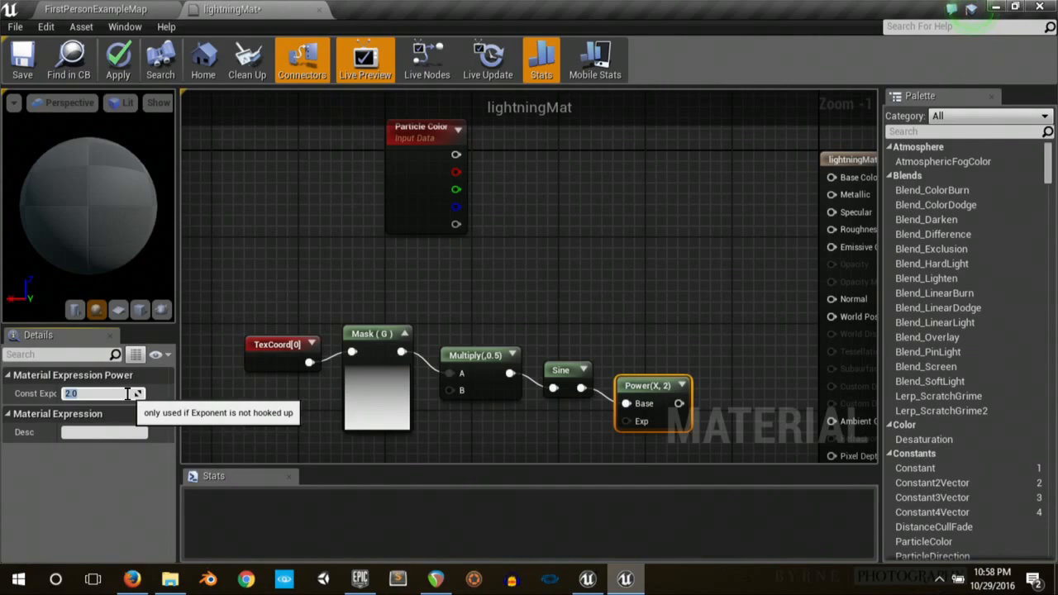
pyautogui.press('Return')
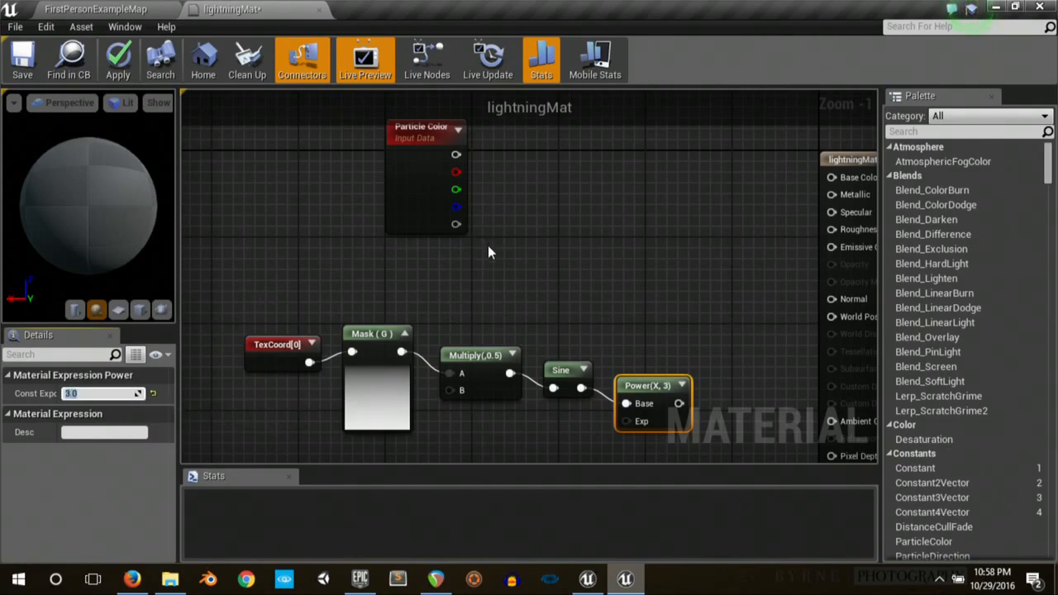
# Step: Add a Multiply node with the Power result as input A and Particle Color's alpha output as input B
pyautogui.moveTo(678, 403); pyautogui.dragTo(649, 308)
pyautogui.write('mult')
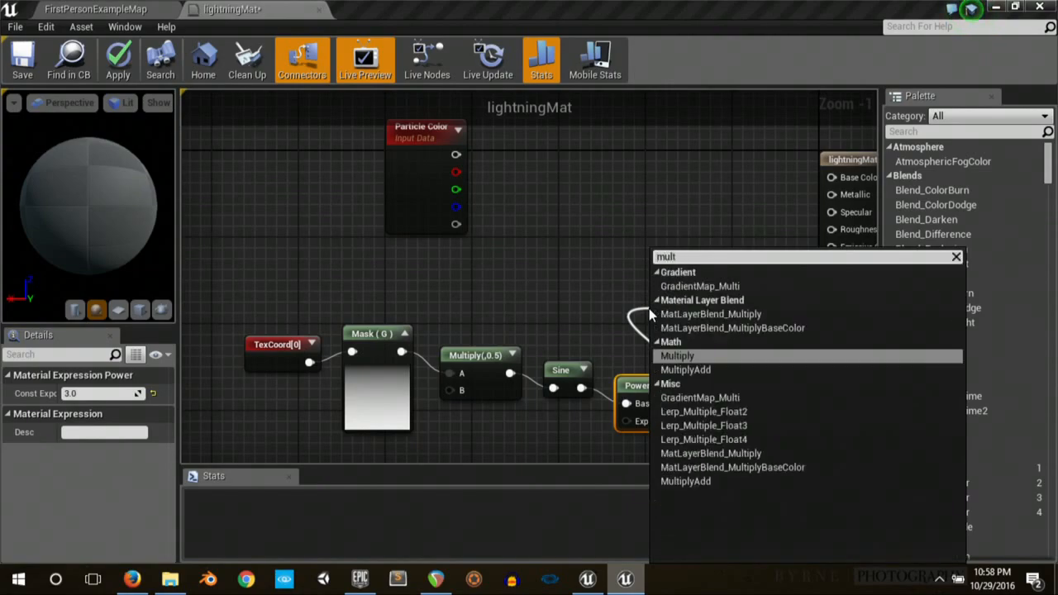
pyautogui.press('Return')
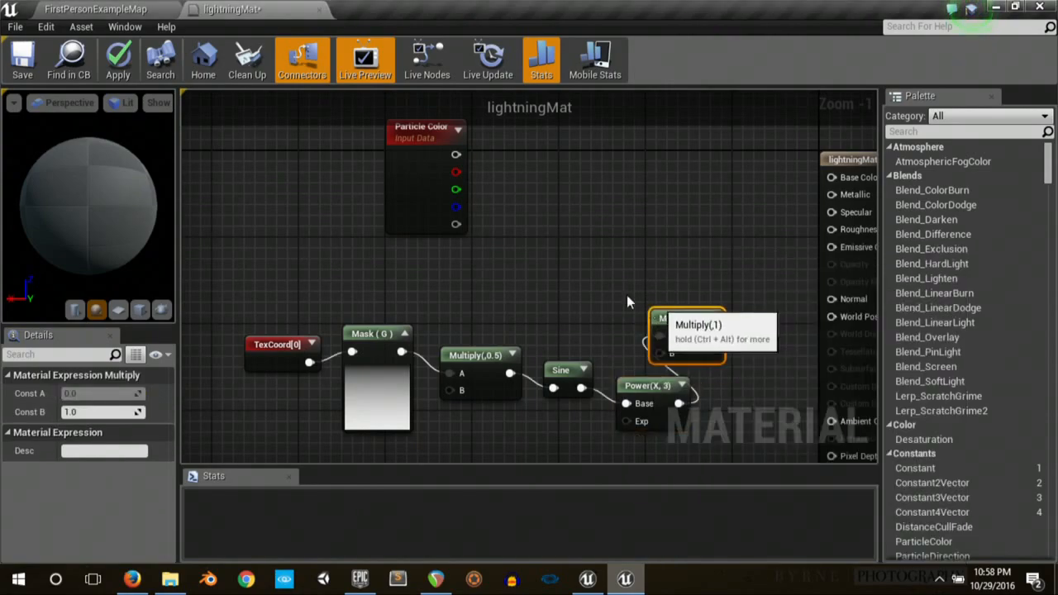
pyautogui.moveTo(456, 224); pyautogui.dragTo(658, 353)
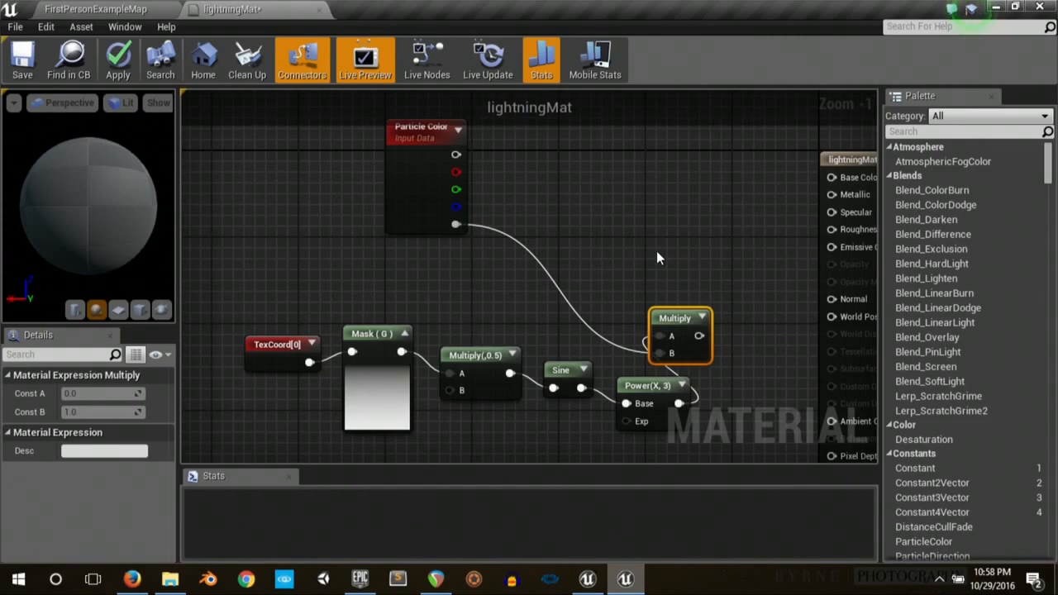
# Step: Add a second Multiply node above the first, combining the Power result in A with Particle Color's combined color output in B
pyautogui.moveTo(679, 403); pyautogui.dragTo(656, 200)
pyautogui.write('mul')
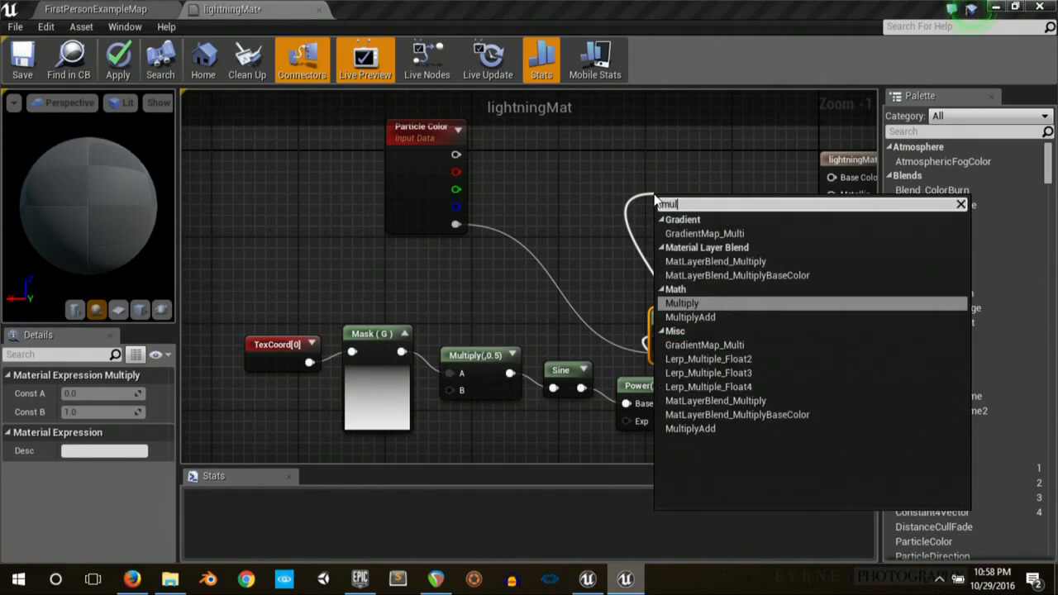
pyautogui.write('t')
pyautogui.press('Return')
pyautogui.moveTo(456, 155); pyautogui.dragTo(666, 238)
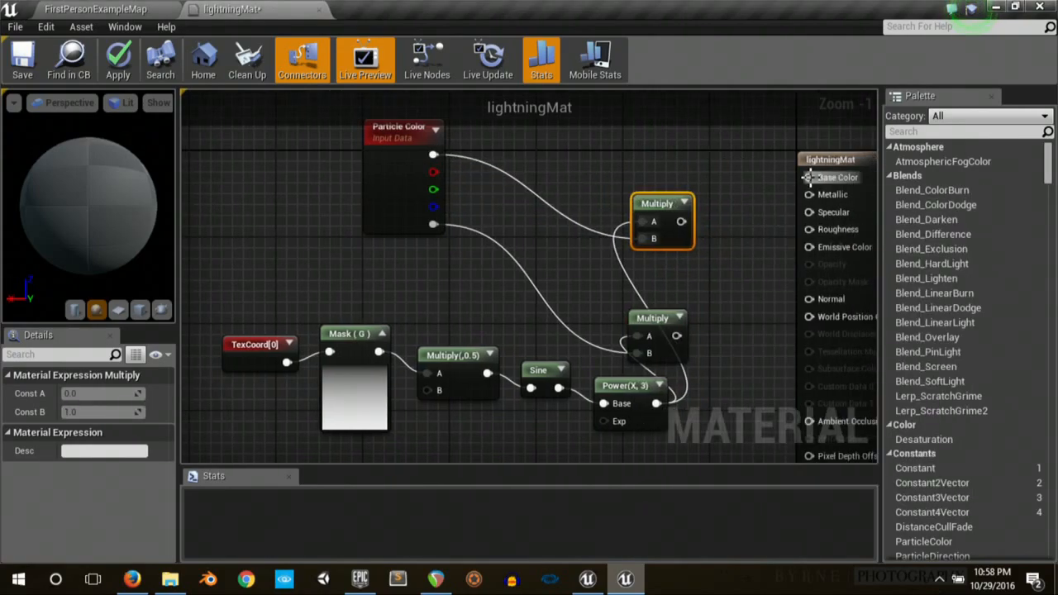
# Step: Set the lightningMat material's shading model to Unlit
pyautogui.click(829, 160)
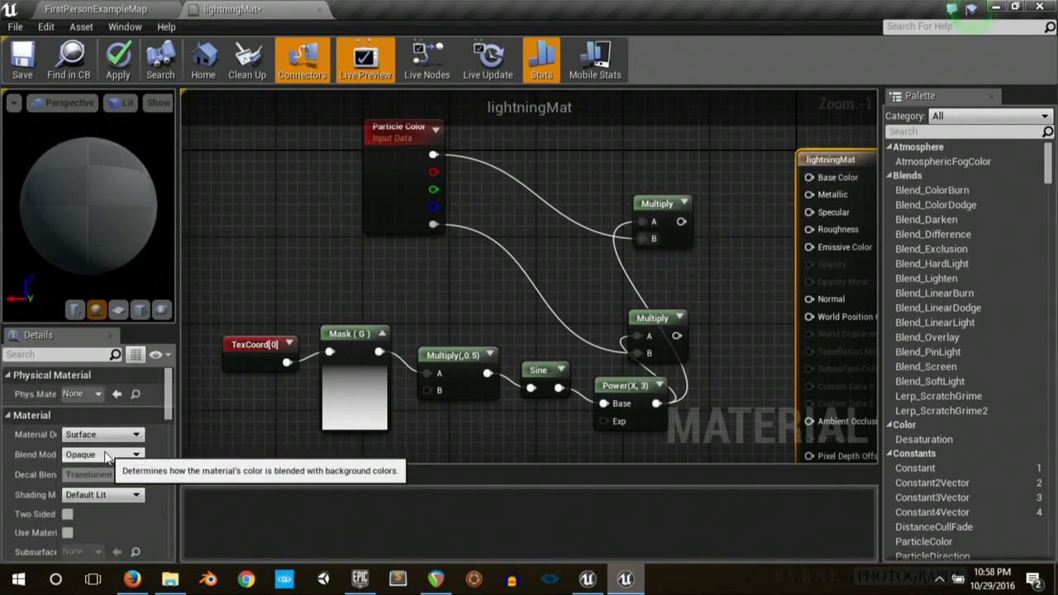
pyautogui.click(109, 494)
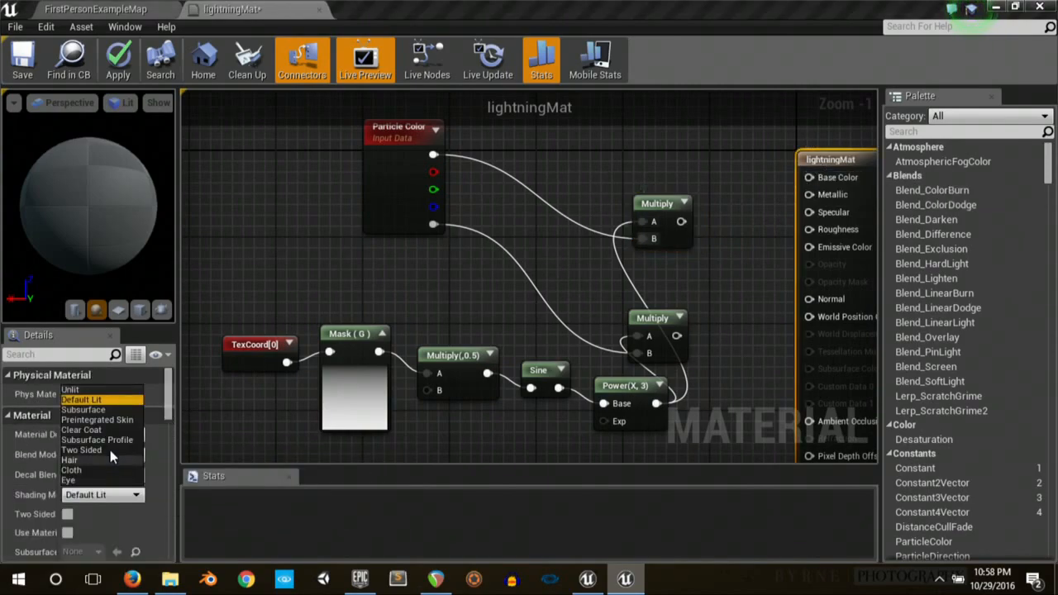
pyautogui.click(101, 391)
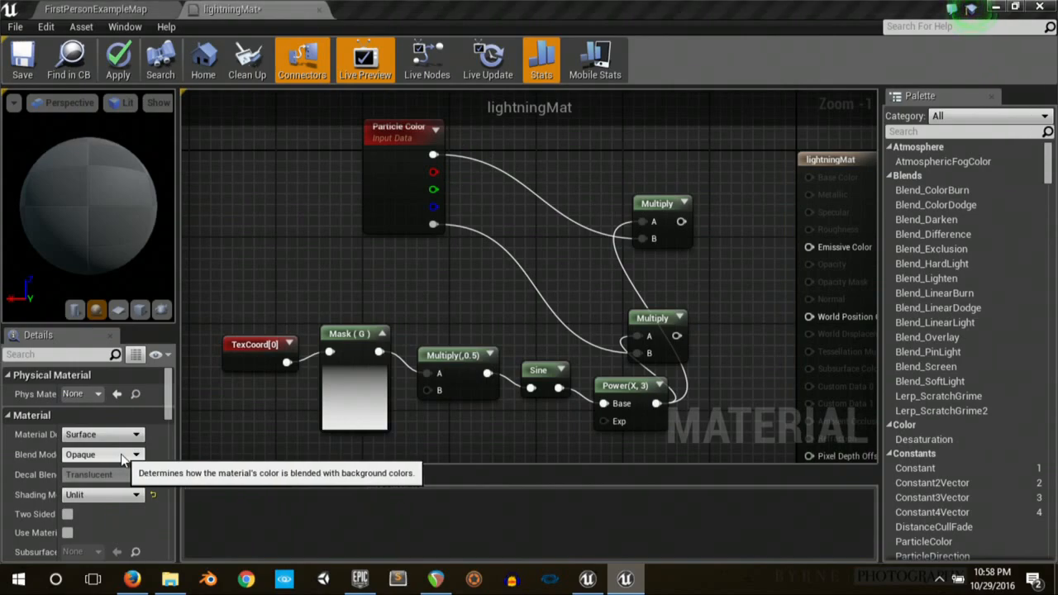
# Step: Set the lightningMat material's blend mode to Translucent
pyautogui.click(124, 455)
pyautogui.click(108, 486)
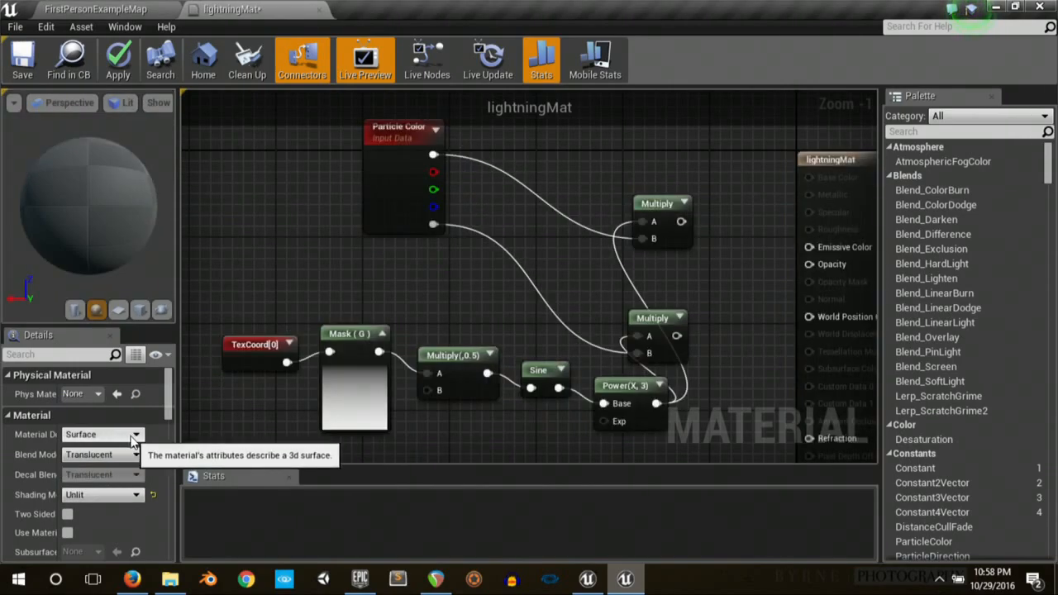
pyautogui.click(137, 436)
pyautogui.click(178, 420)
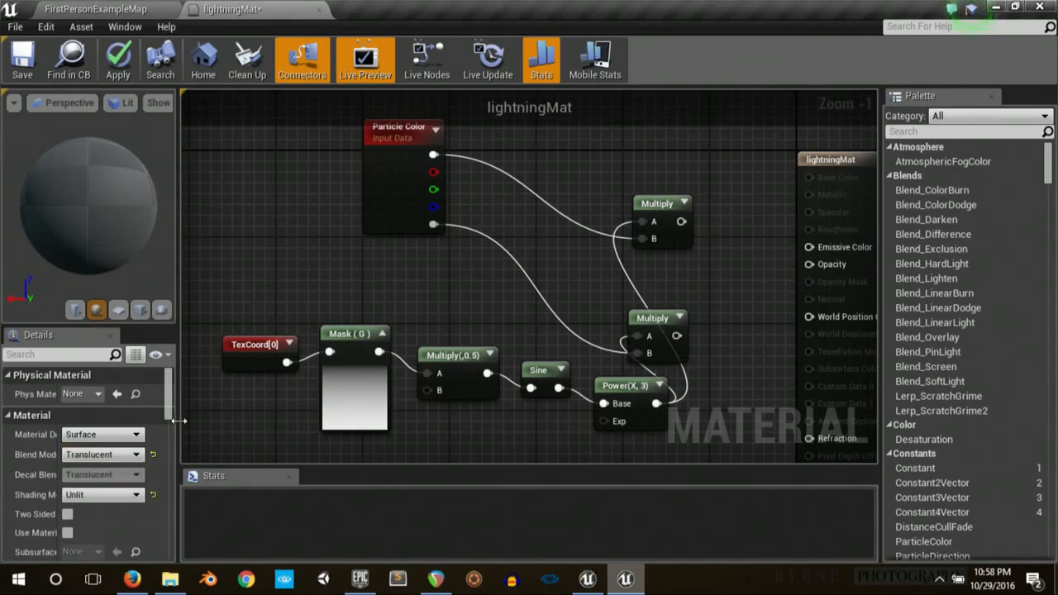
pyautogui.click(106, 436)
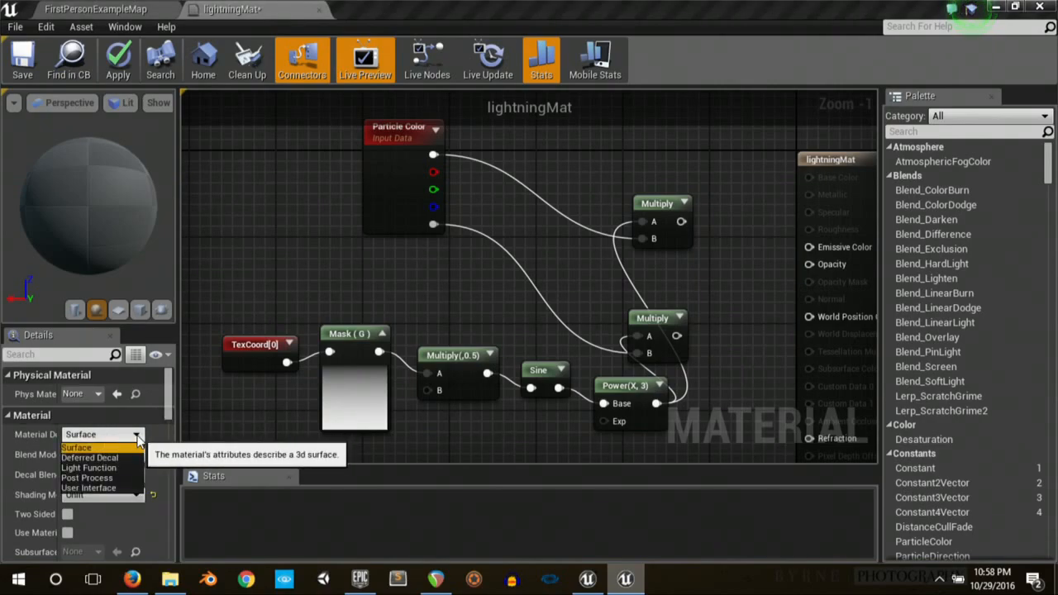
pyautogui.click(263, 418)
# Step: Connect the upper Multiply node to Emissive Color and the lower Multiply node to Opacity on the lightningMat output node
pyautogui.moveTo(423, 301); pyautogui.dragTo(244, 300, button='right')
pyautogui.moveTo(502, 220); pyautogui.dragTo(631, 246)
pyautogui.moveTo(499, 334); pyautogui.dragTo(631, 263)
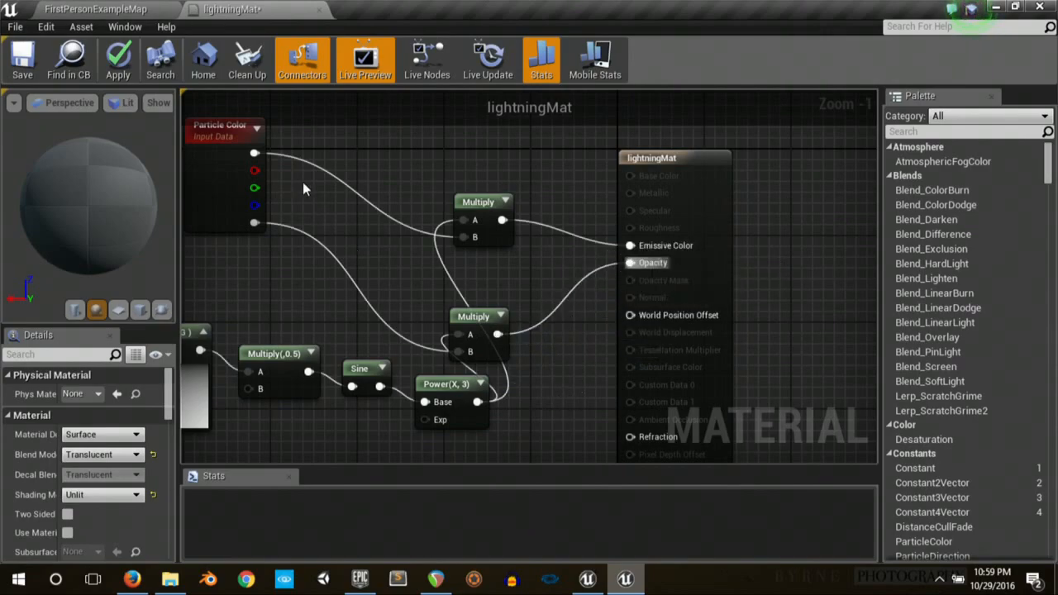
# Step: Apply and save the lightningMat material, and preview it on a plane
pyautogui.click(118, 62)
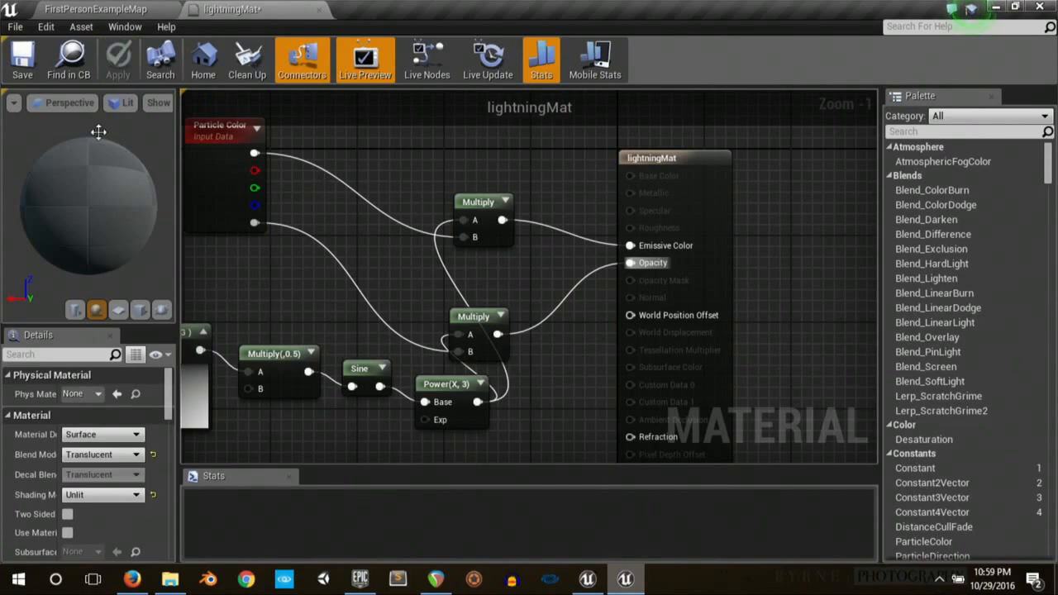
pyautogui.click(22, 59)
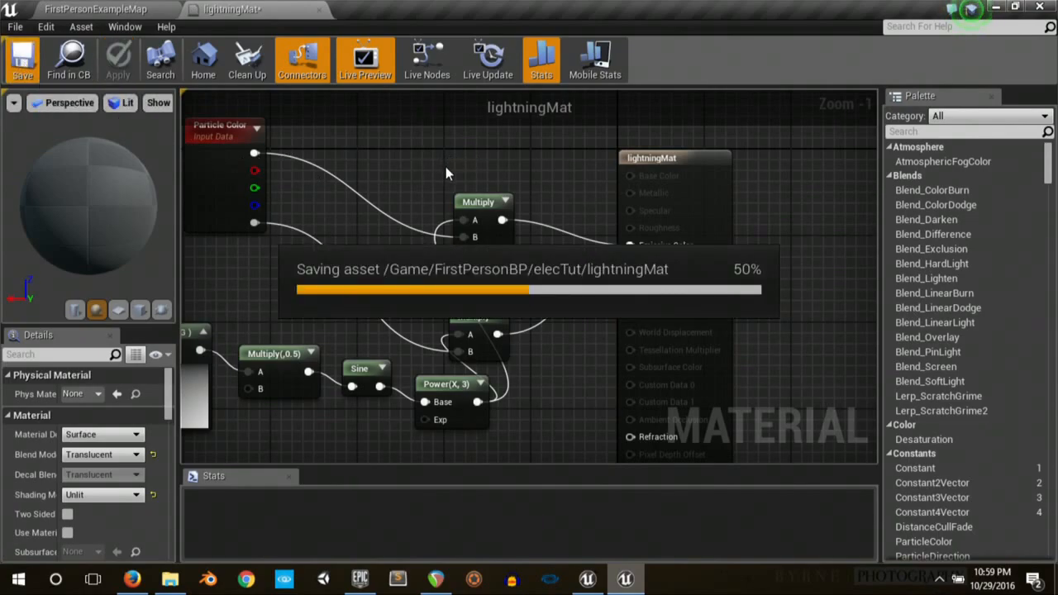
pyautogui.moveTo(100, 246)
pyautogui.mouseDown()
pyautogui.moveTo(100, 269)
pyautogui.moveTo(100, 231)
pyautogui.mouseUp()
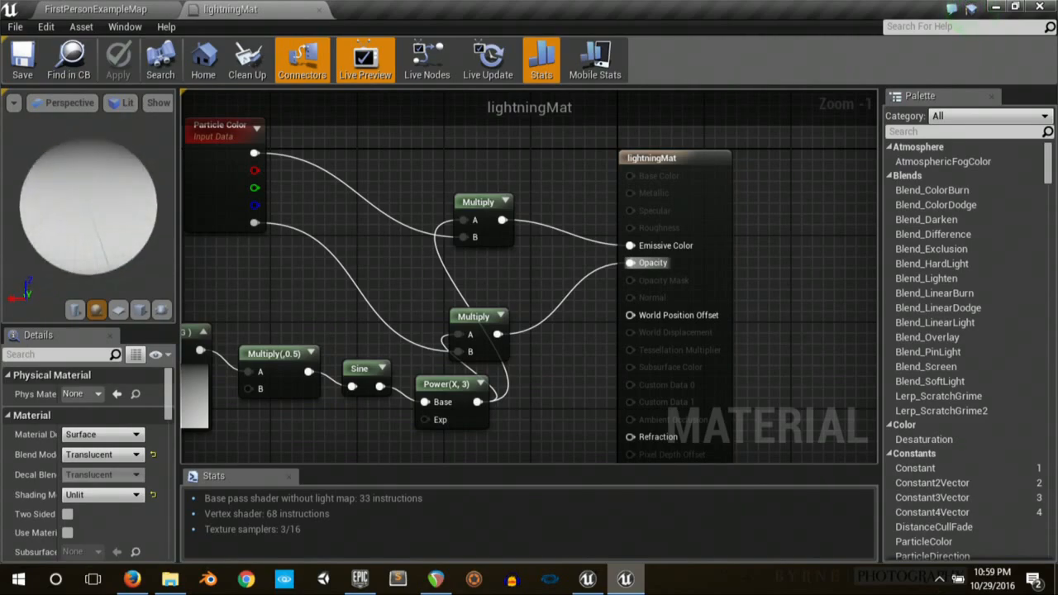
pyautogui.click(118, 309)
# Step: Create a particle system named lightningParticle in the elecTut folder and open it for editing
pyautogui.click(141, 11)
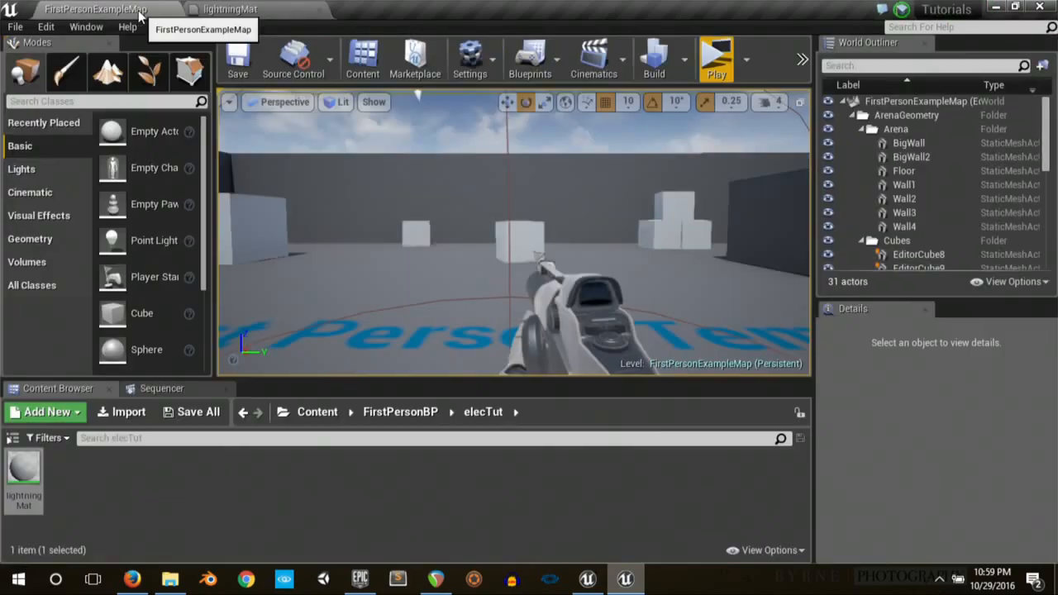
pyautogui.rightClick(130, 476)
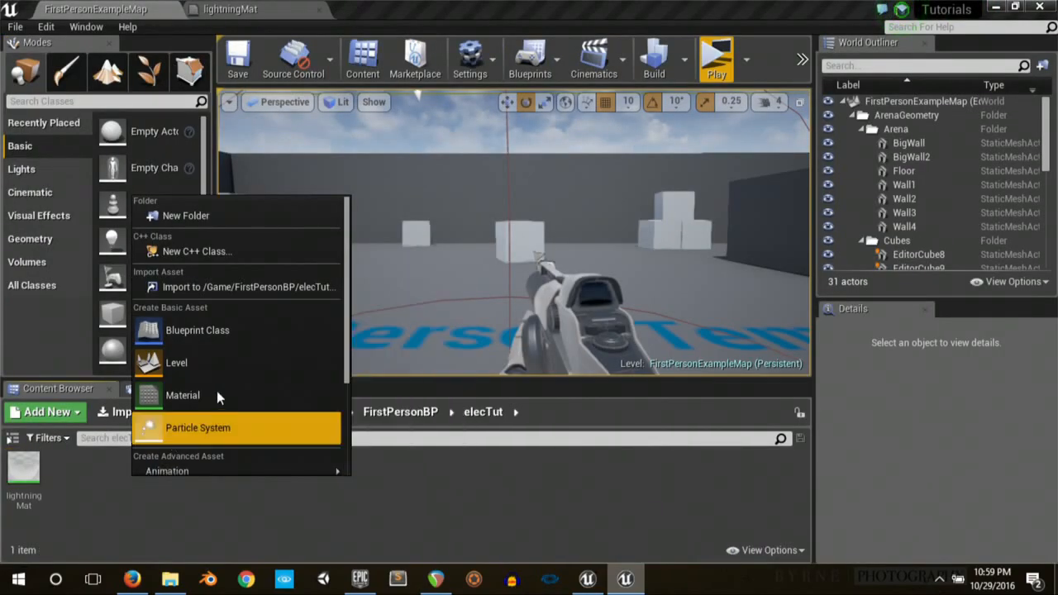
pyautogui.click(194, 429)
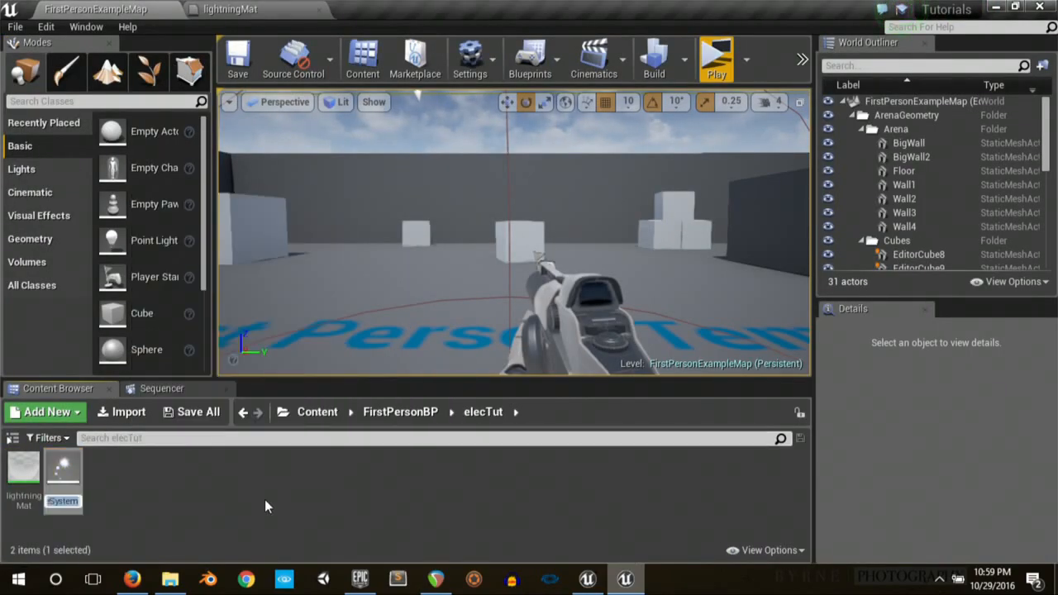
pyautogui.write('lig')
pyautogui.write('htningPa')
pyautogui.write('rticle')
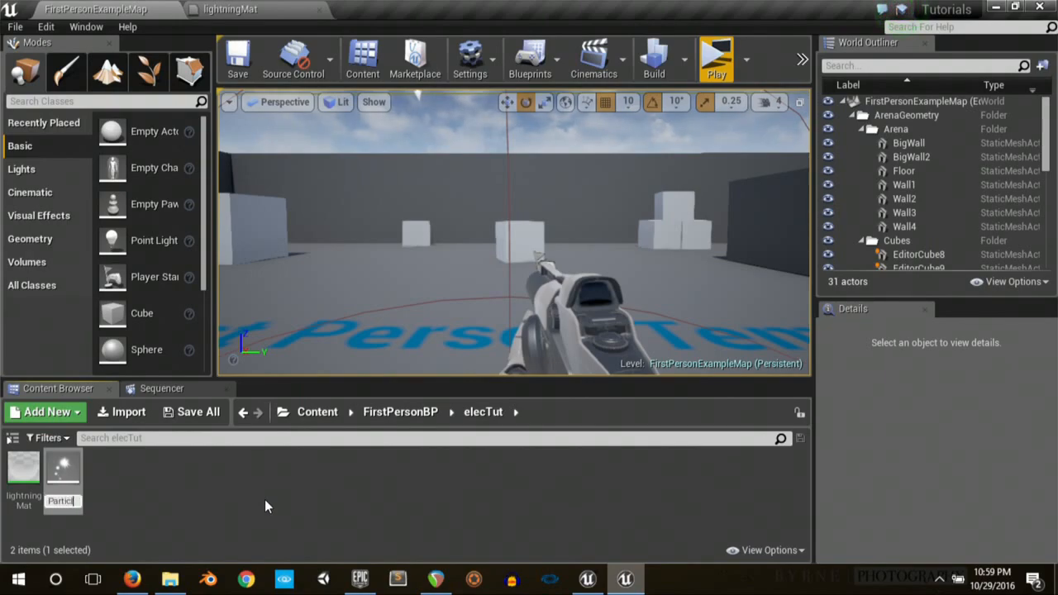
pyautogui.press('Return')
pyautogui.doubleClick(66, 472)
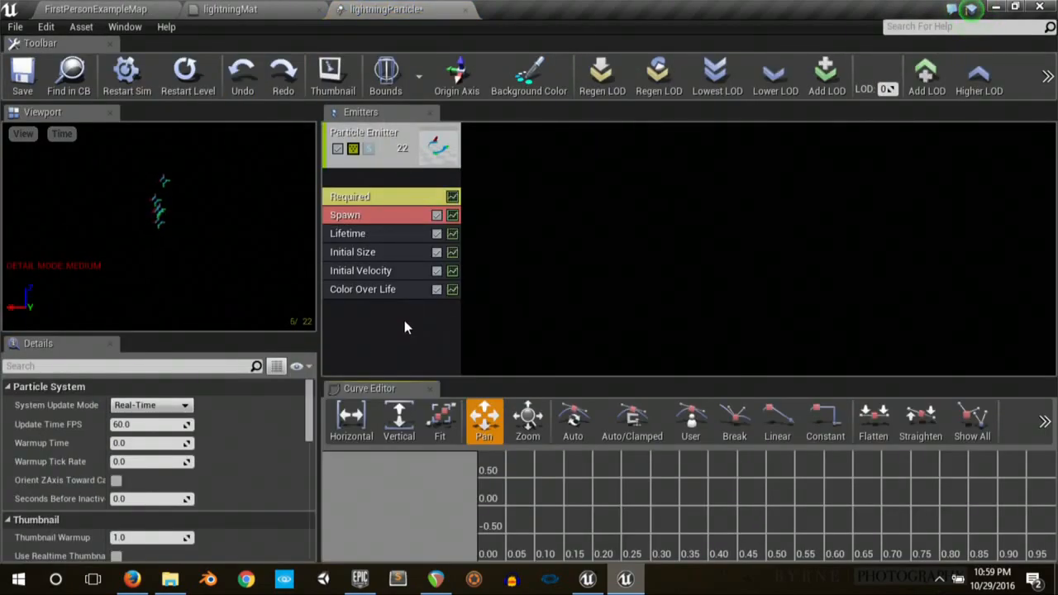
# Step: Add a Beam Data type module to the Particle Emitter
pyautogui.rightClick(398, 183)
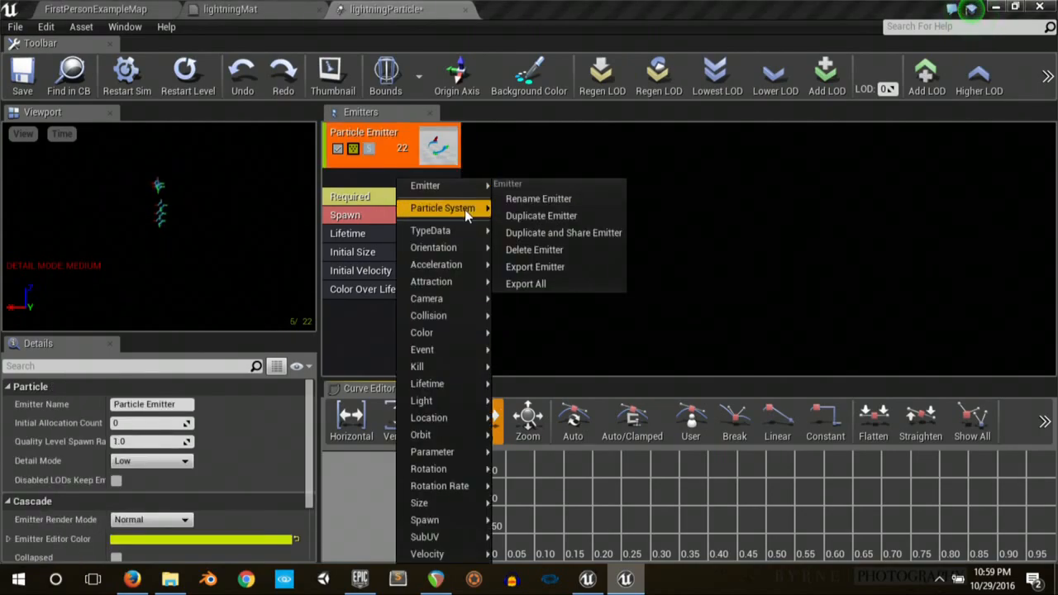
pyautogui.moveTo(461, 232)
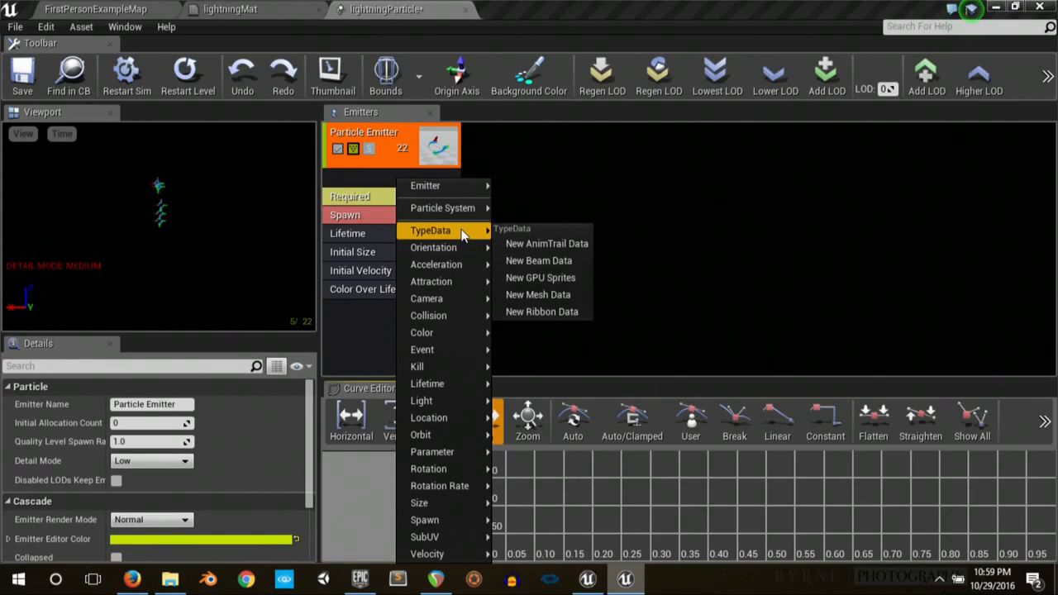
pyautogui.click(553, 261)
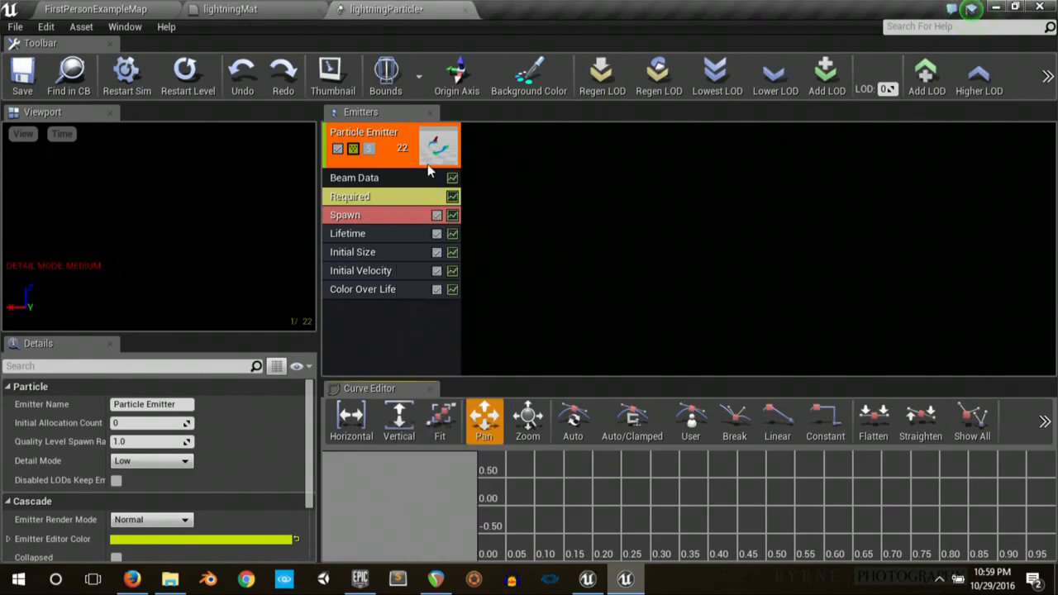
# Step: Assign lightningMat as the emitter's material in the Required module
pyautogui.click(387, 199)
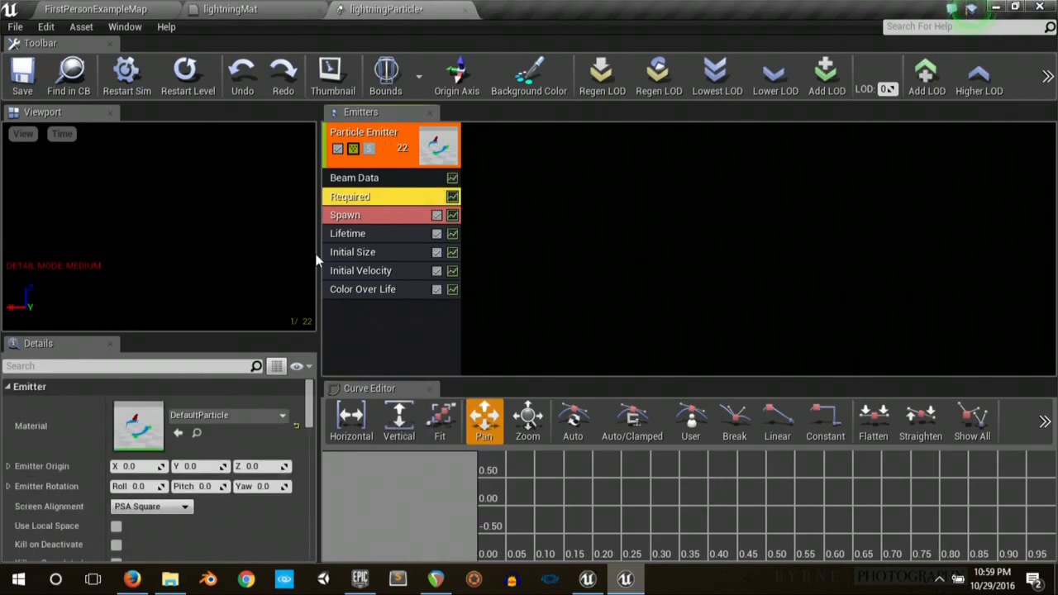
pyautogui.click(206, 416)
pyautogui.write('ligh')
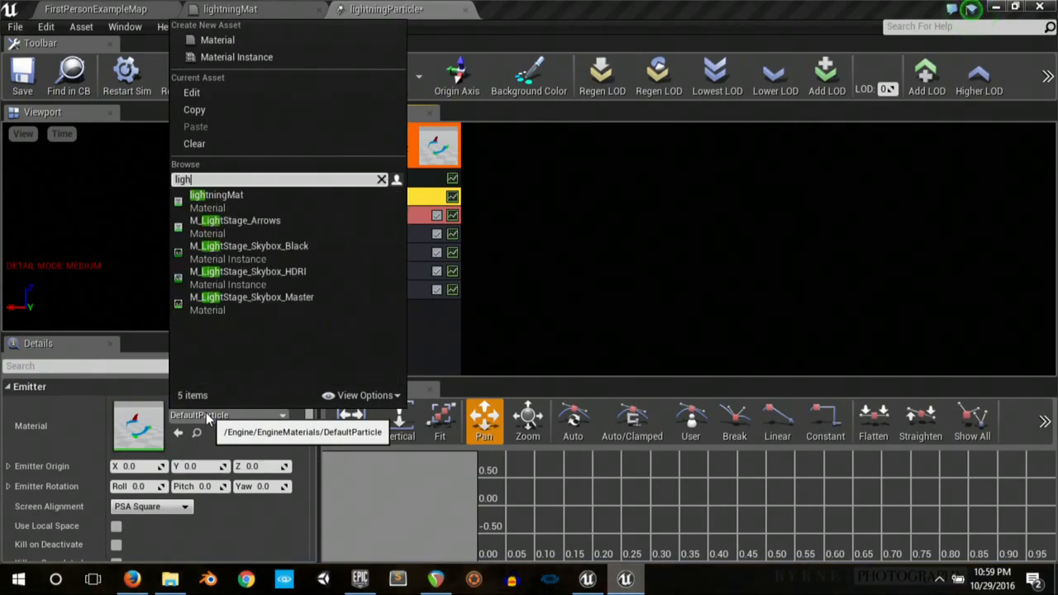
pyautogui.click(263, 198)
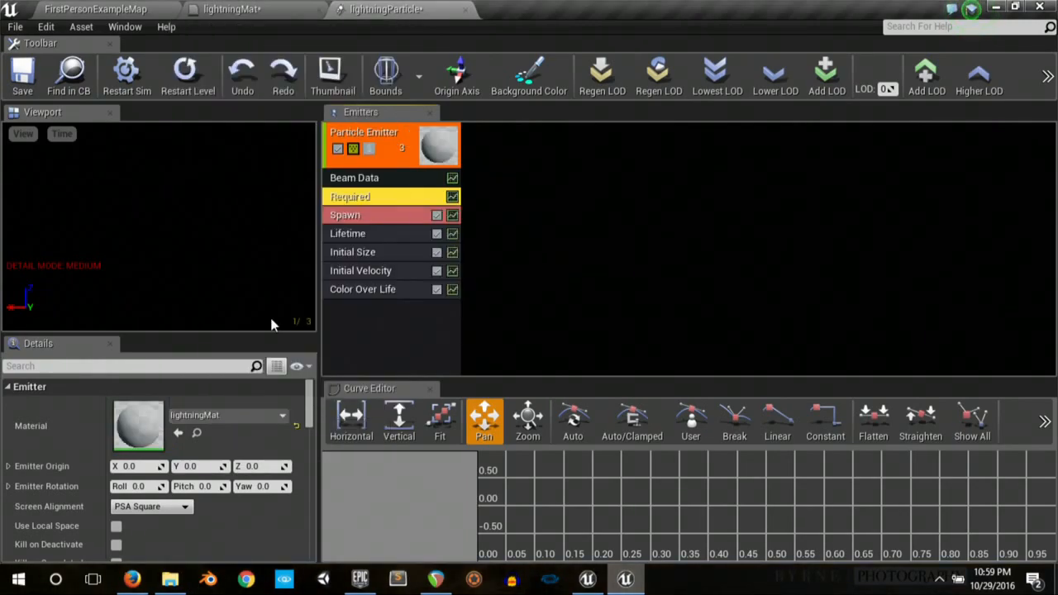
# Step: Set the Beam Data module's Max Beam Count to 3 and its Interpolation Points to 20
pyautogui.click(399, 183)
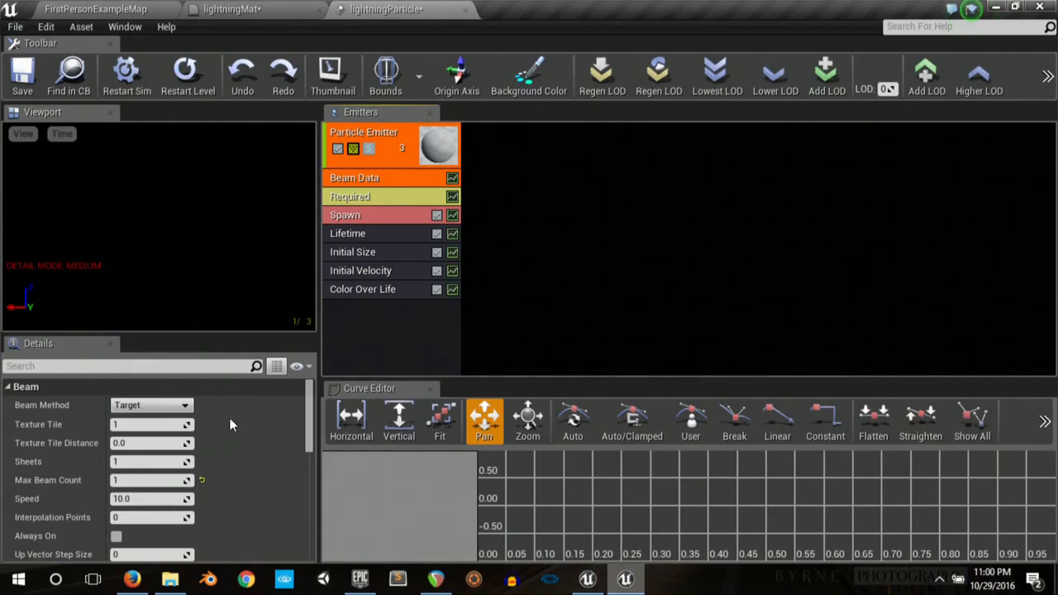
pyautogui.click(147, 481)
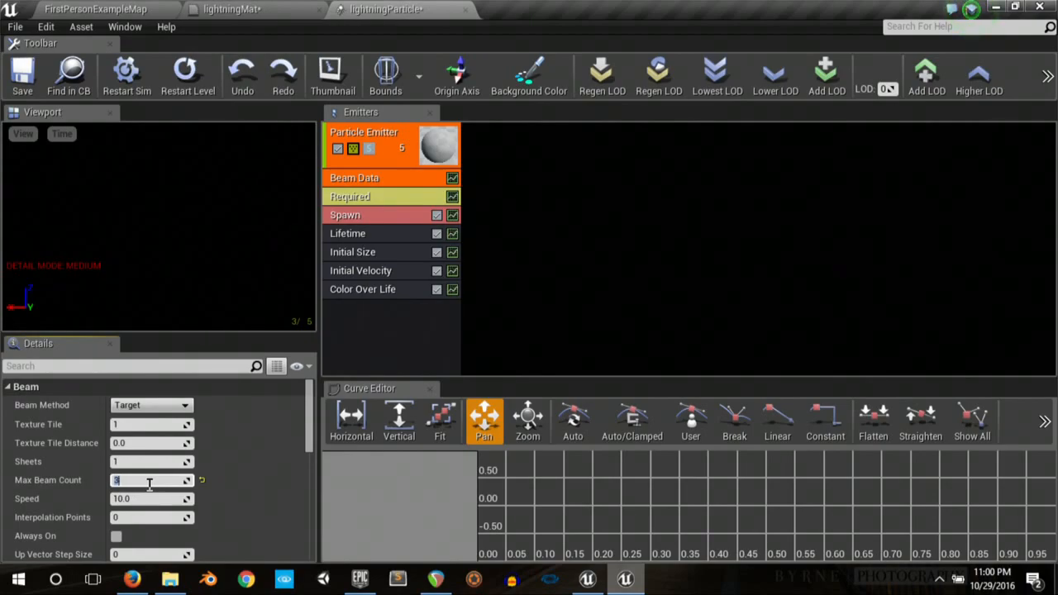
pyautogui.scroll(-1, 225, 464)
pyautogui.click(139, 494)
pyautogui.write('20')
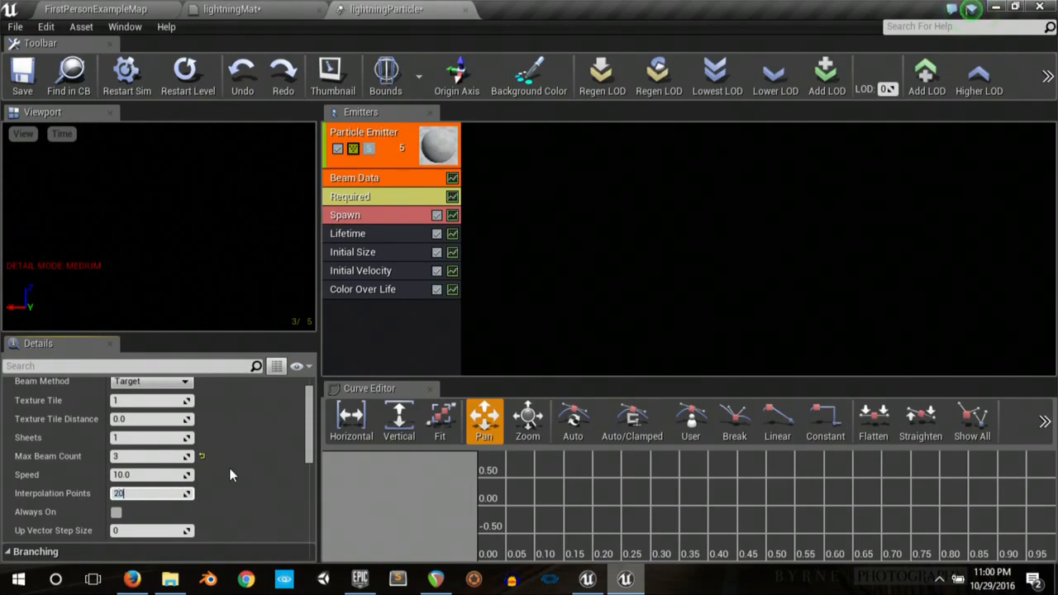
pyautogui.press('Return')
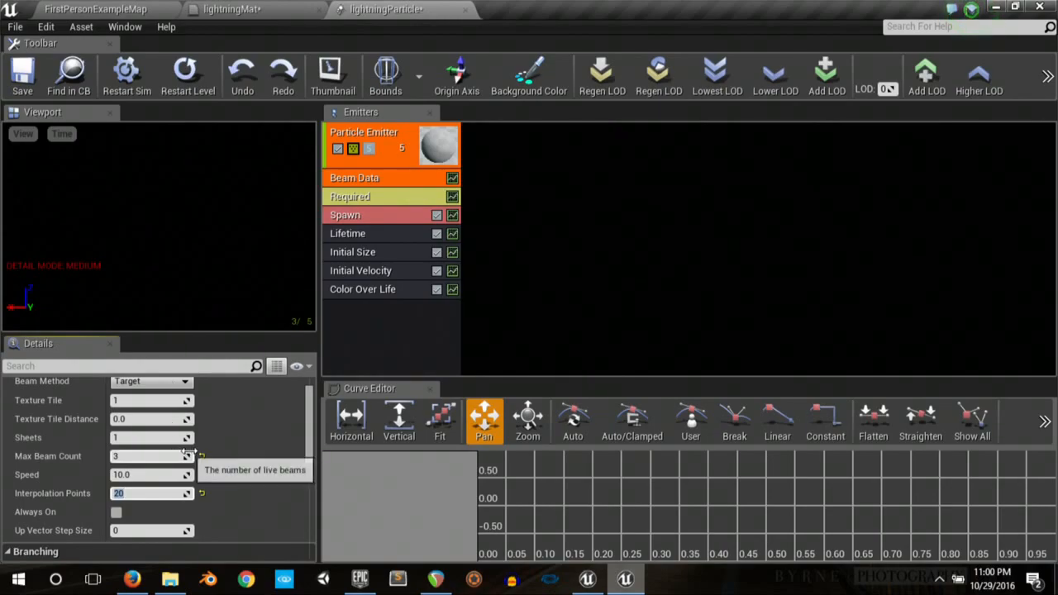
# Step: Expand the Beam Data module's Distance distribution to view its constant value
pyautogui.scroll(-3, 208, 451)
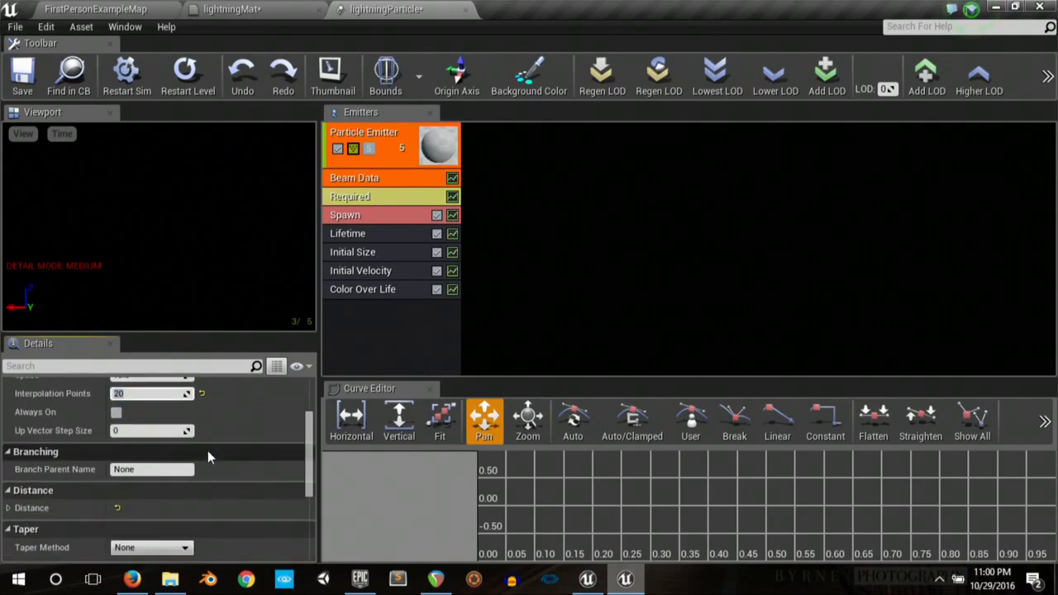
pyautogui.click(8, 508)
pyautogui.scroll(-2, 48, 499)
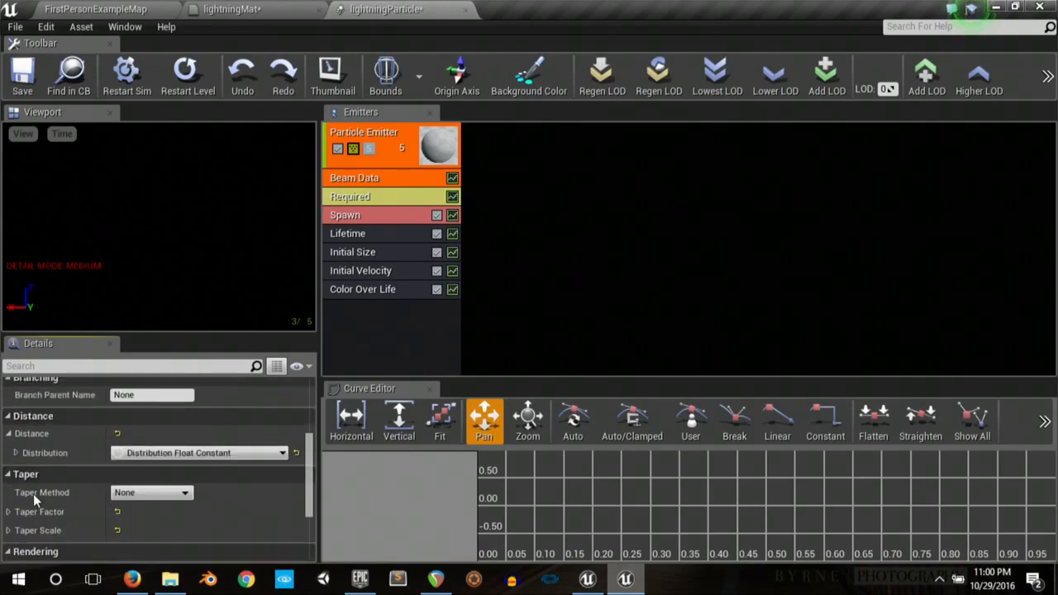
pyautogui.click(15, 453)
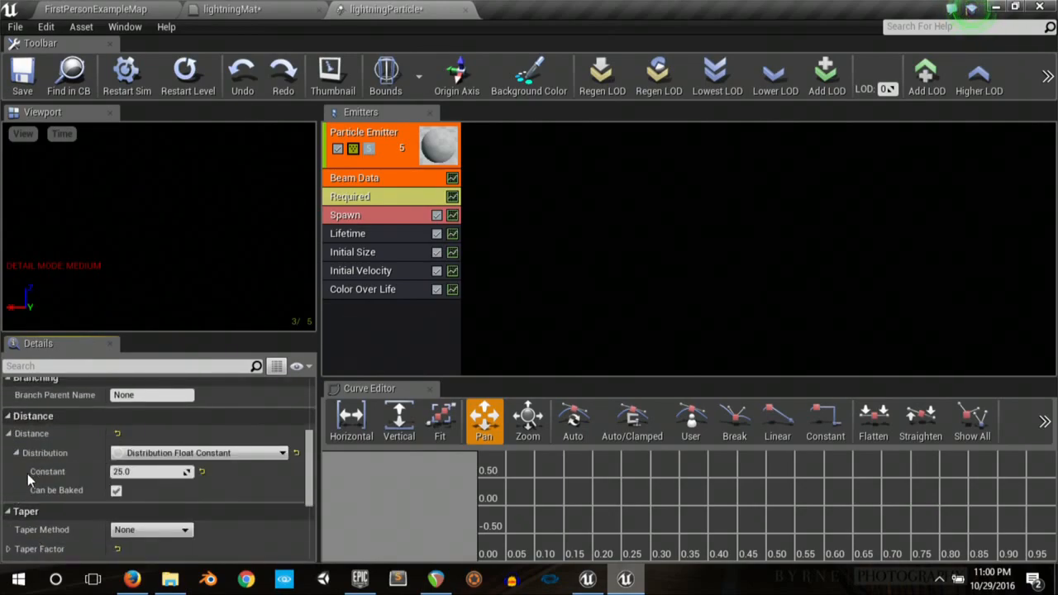
# Step: Set the Spawn module's constant rate to 5
pyautogui.click(360, 235)
pyautogui.click(370, 215)
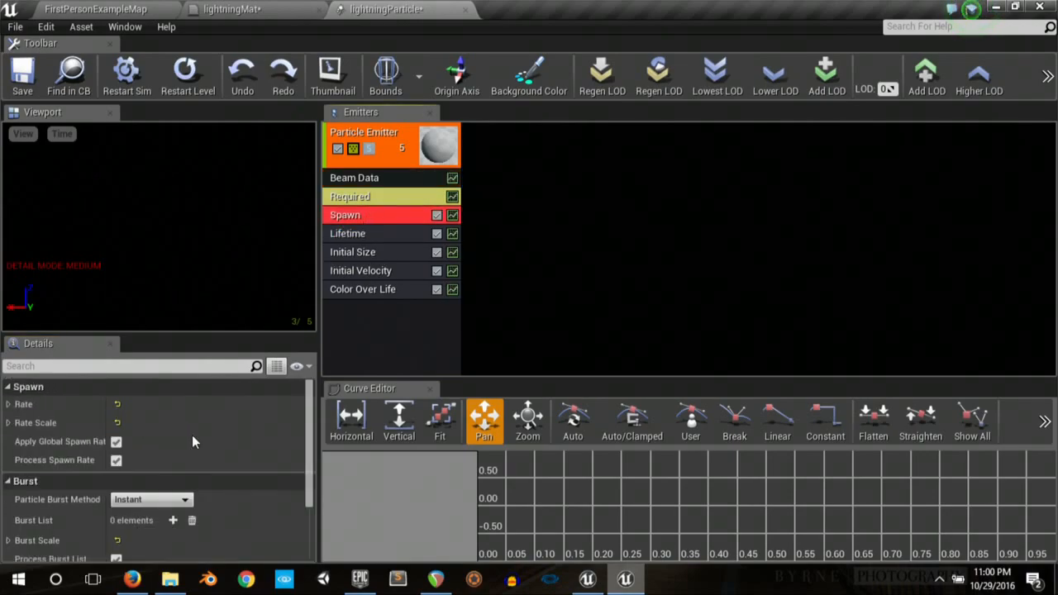
pyautogui.click(8, 404)
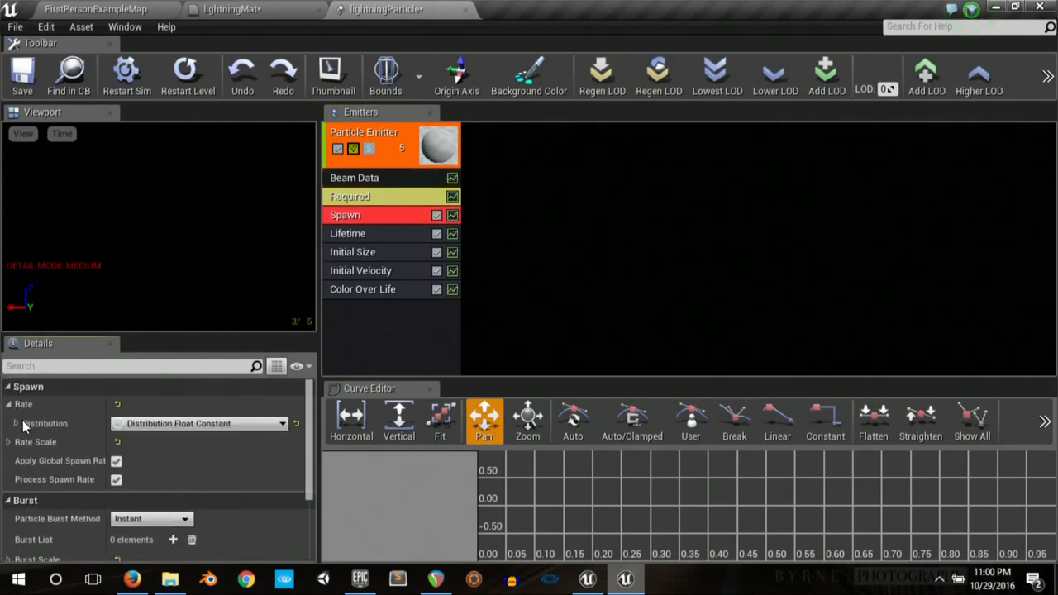
pyautogui.click(17, 423)
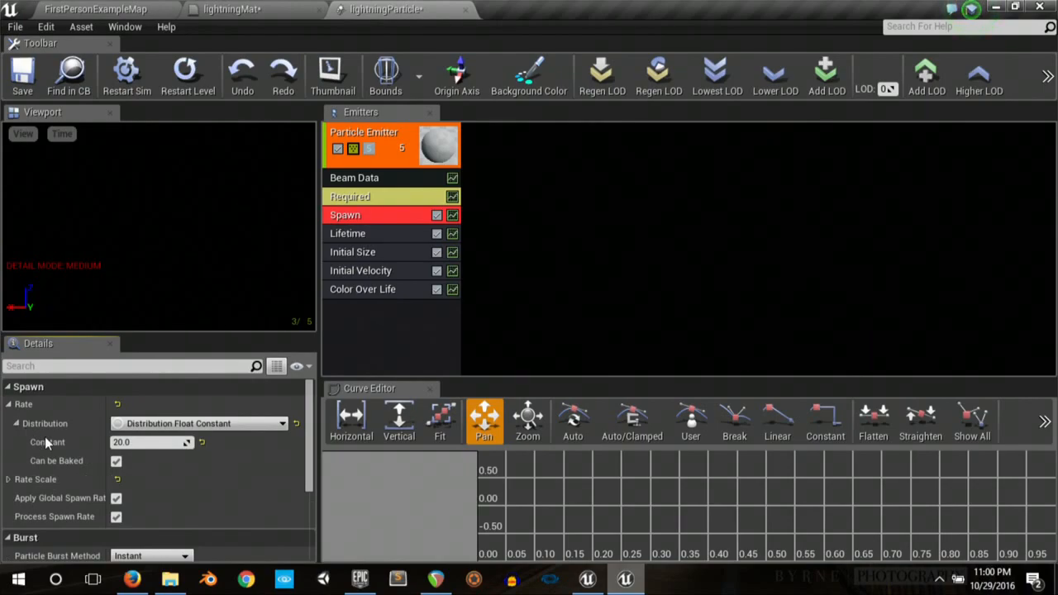
pyautogui.click(144, 443)
pyautogui.write('5')
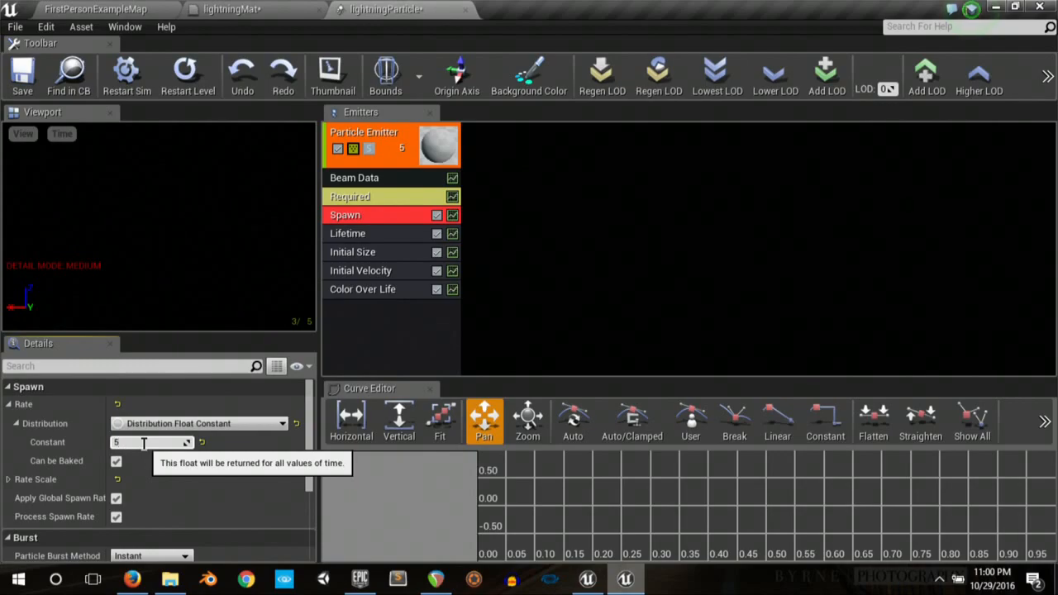
pyautogui.press('Return')
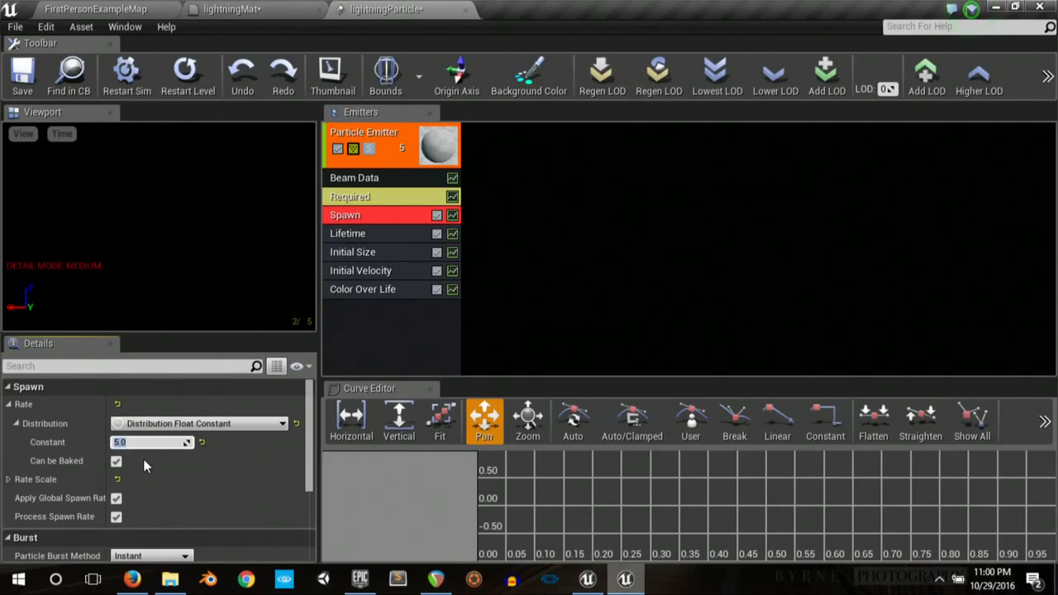
# Step: Set the Initial Size module's maximum and minimum start size to 6 on the X, Y and Z axes
pyautogui.click(364, 252)
pyautogui.click(9, 405)
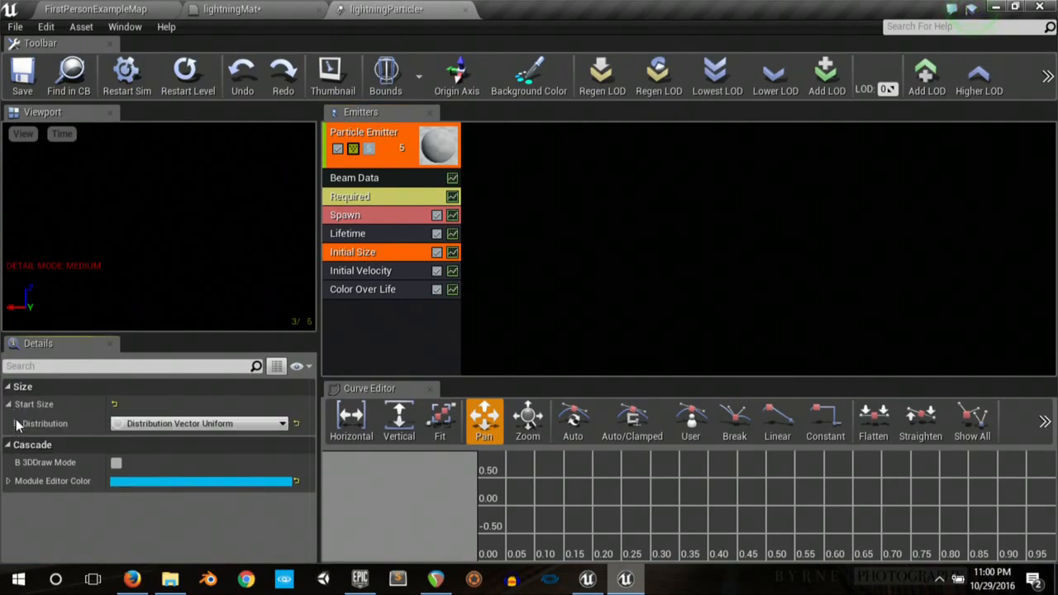
pyautogui.click(17, 423)
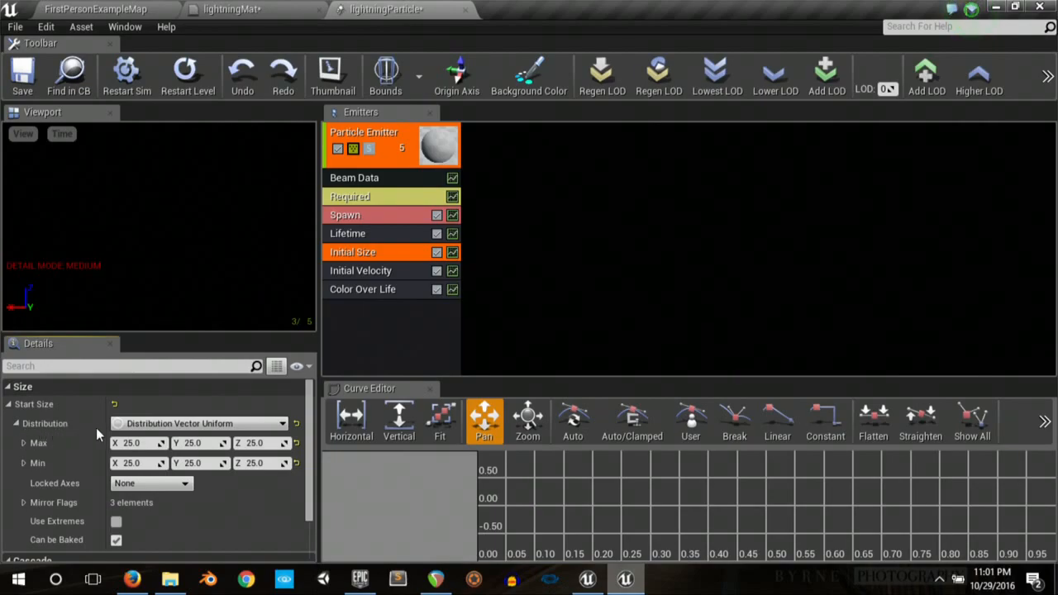
pyautogui.click(133, 443)
pyautogui.write('6')
pyautogui.click(134, 463)
pyautogui.write('6')
pyautogui.click(191, 445)
pyautogui.write('6')
pyautogui.click(191, 463)
pyautogui.write('6')
pyautogui.click(252, 443)
pyautogui.write('6')
pyautogui.click(252, 462)
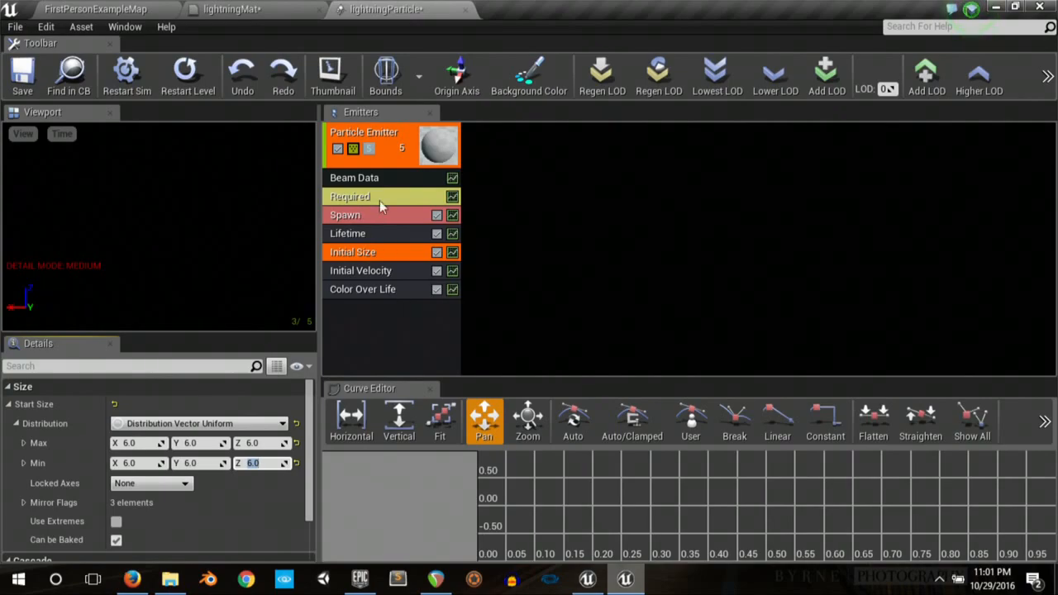
# Step: Add a beam Source module to the particle emitter
pyautogui.rightClick(383, 159)
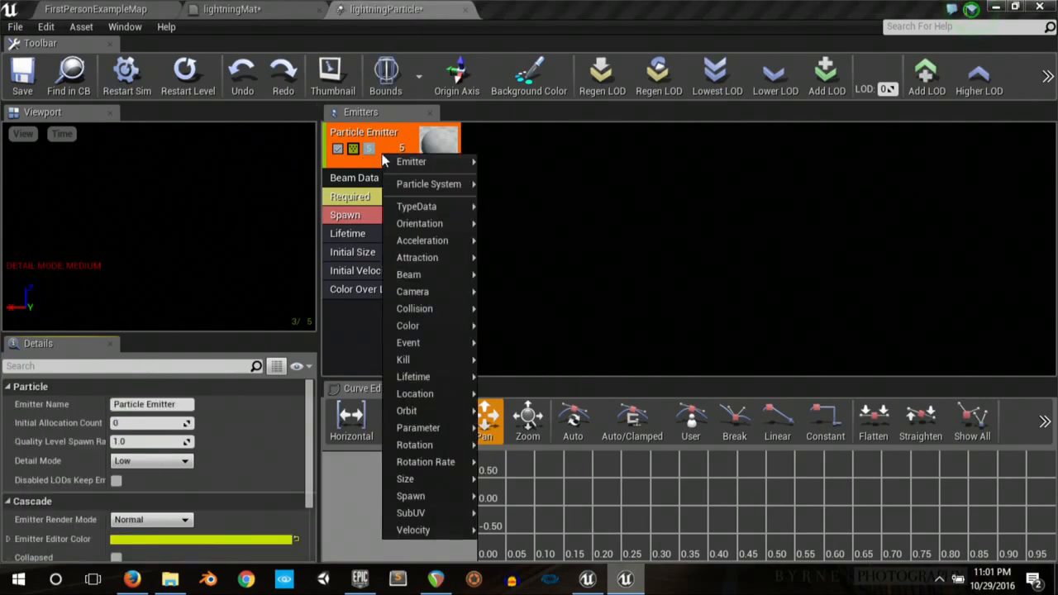
pyautogui.moveTo(413, 343)
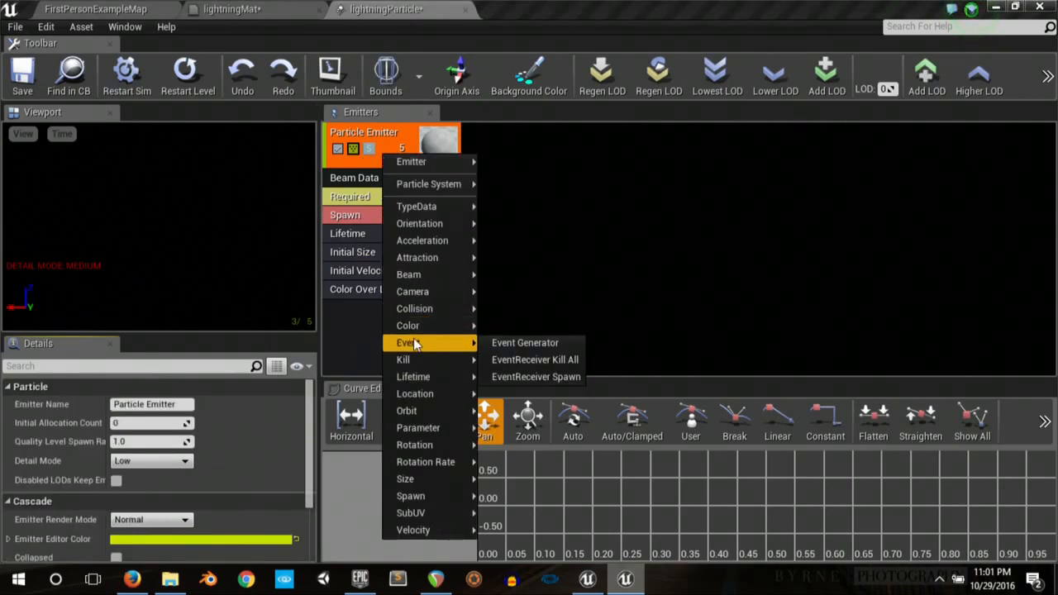
pyautogui.moveTo(460, 165)
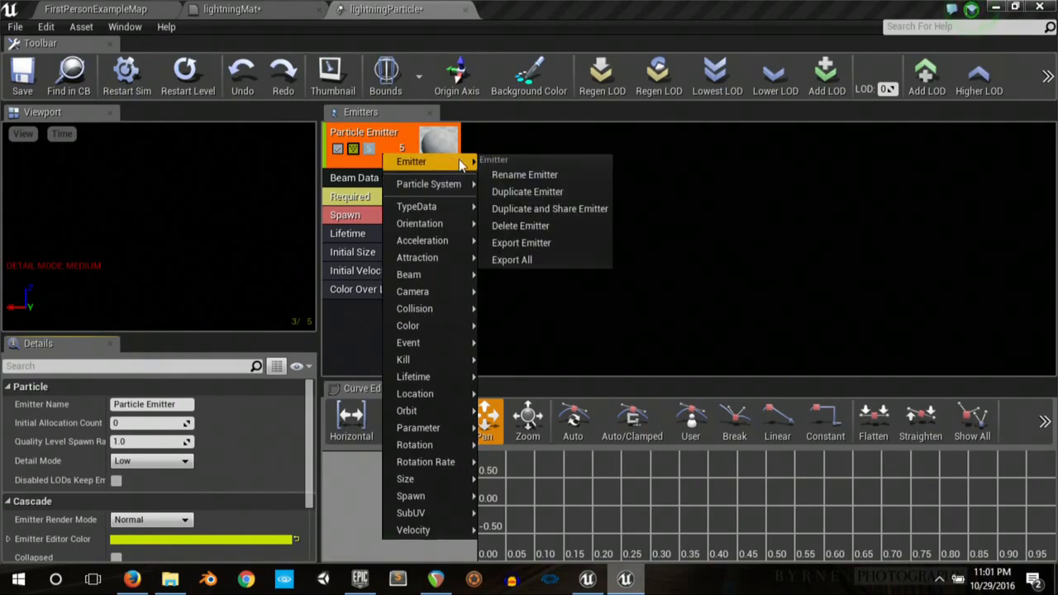
pyautogui.moveTo(447, 210)
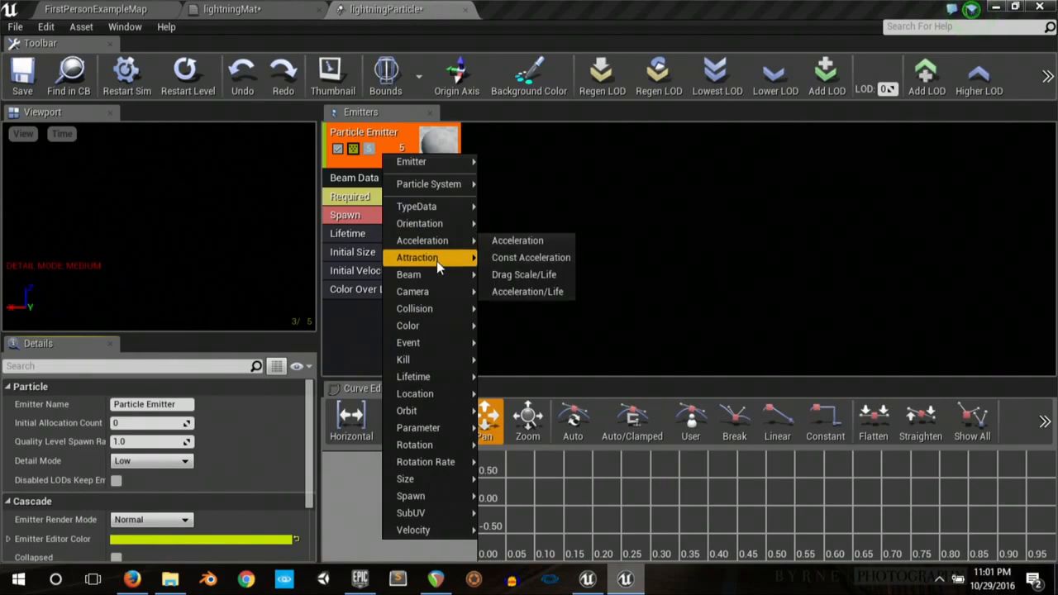
pyautogui.moveTo(435, 276)
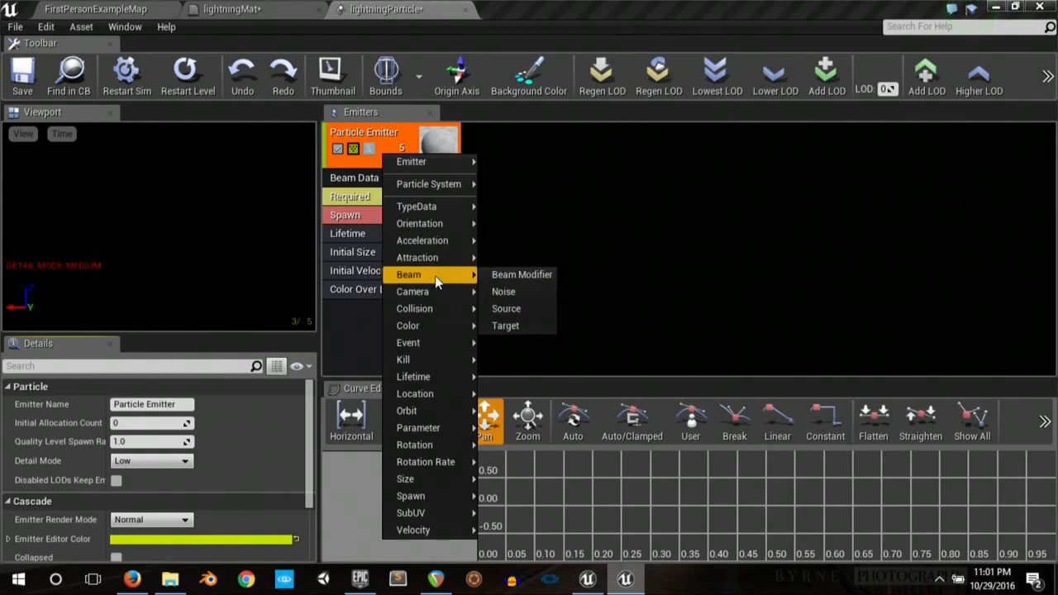
pyautogui.click(507, 308)
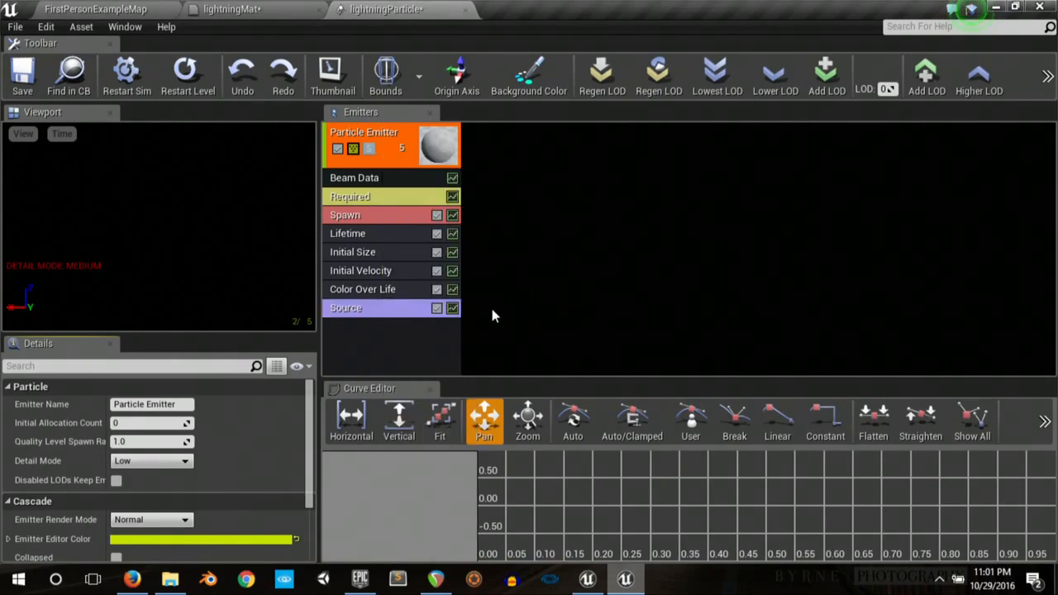
# Step: Add a beam Target module to the particle emitter
pyautogui.rightClick(398, 201)
pyautogui.click(381, 175)
pyautogui.rightClick(381, 174)
pyautogui.rightClick(385, 157)
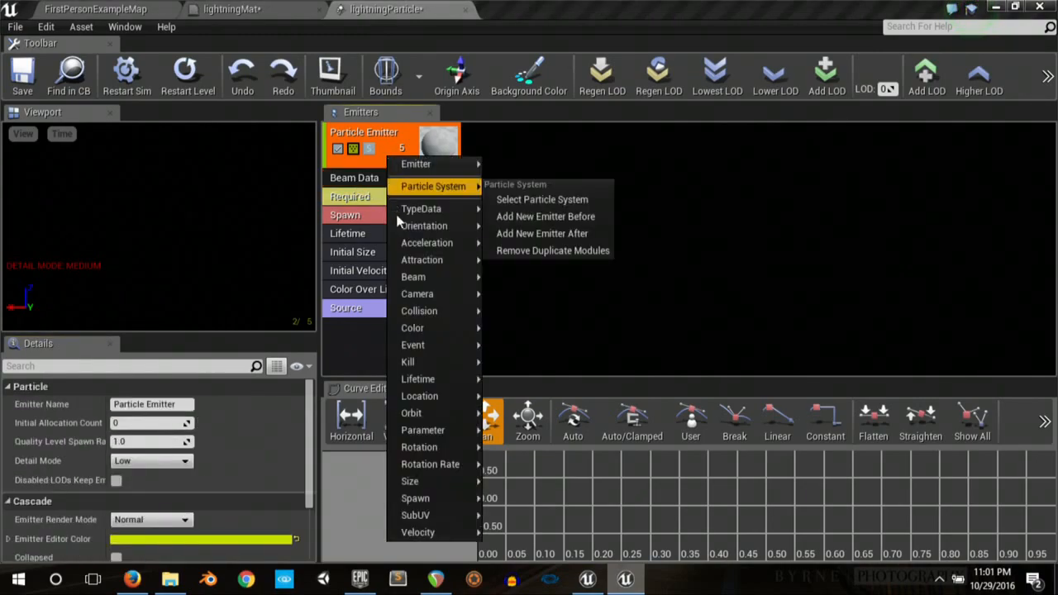
pyautogui.moveTo(416, 277)
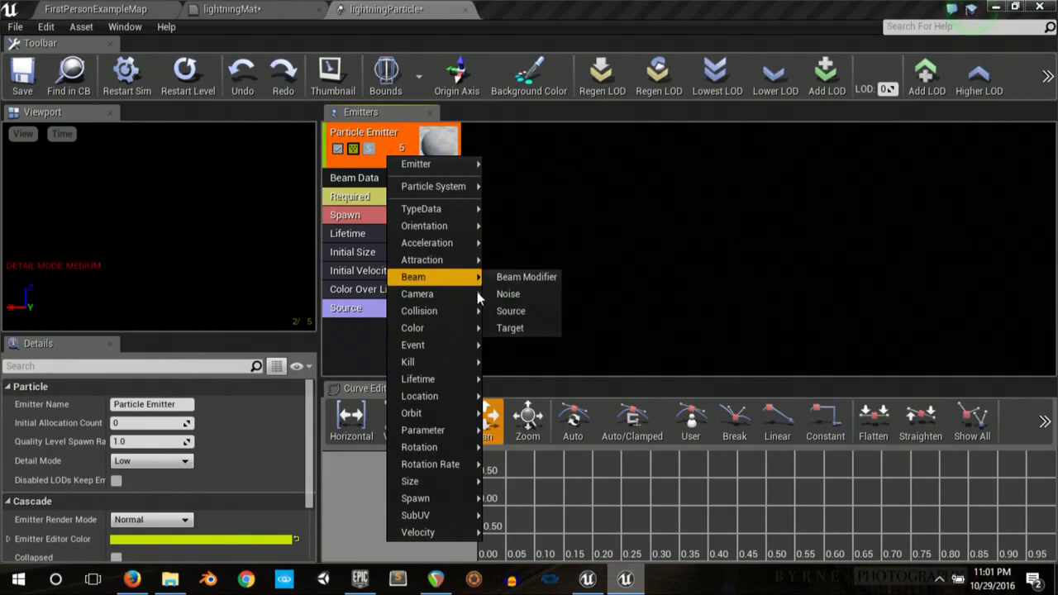
pyautogui.click(509, 328)
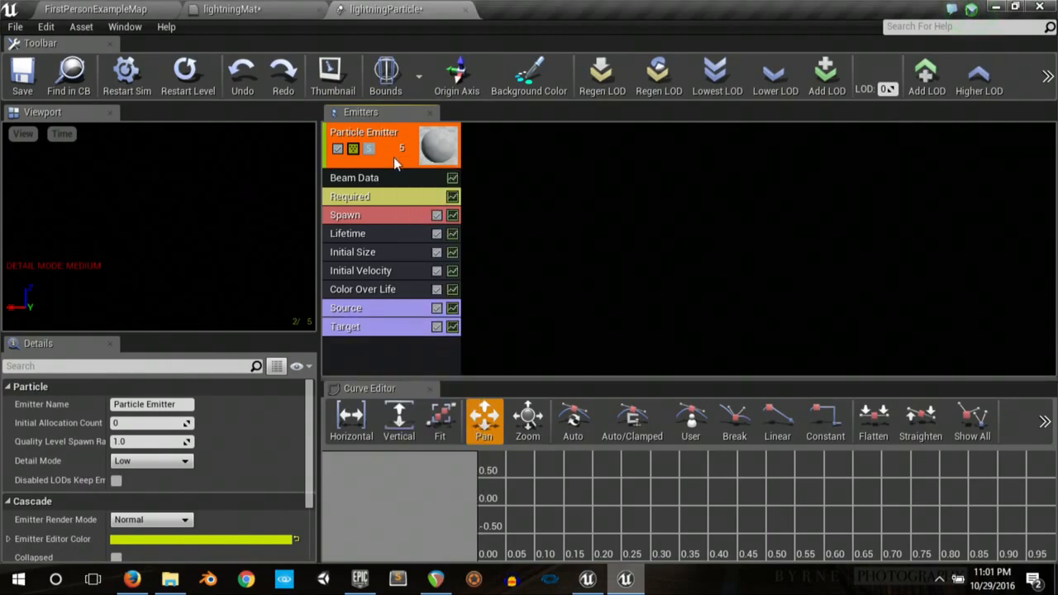
# Step: Add a beam Noise module to the particle emitter
pyautogui.rightClick(393, 158)
pyautogui.moveTo(430, 192)
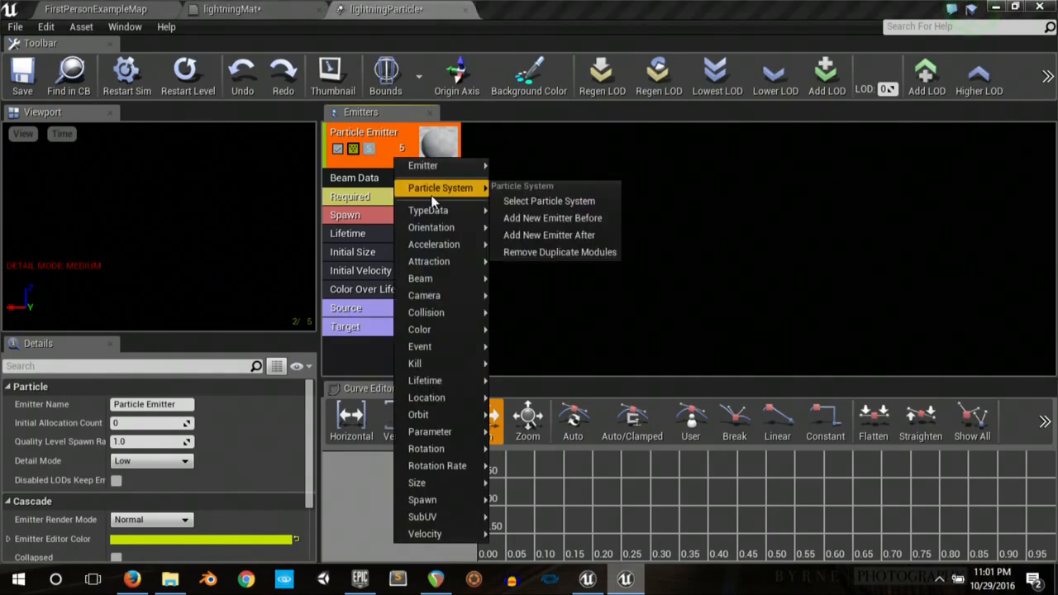
pyautogui.moveTo(439, 279)
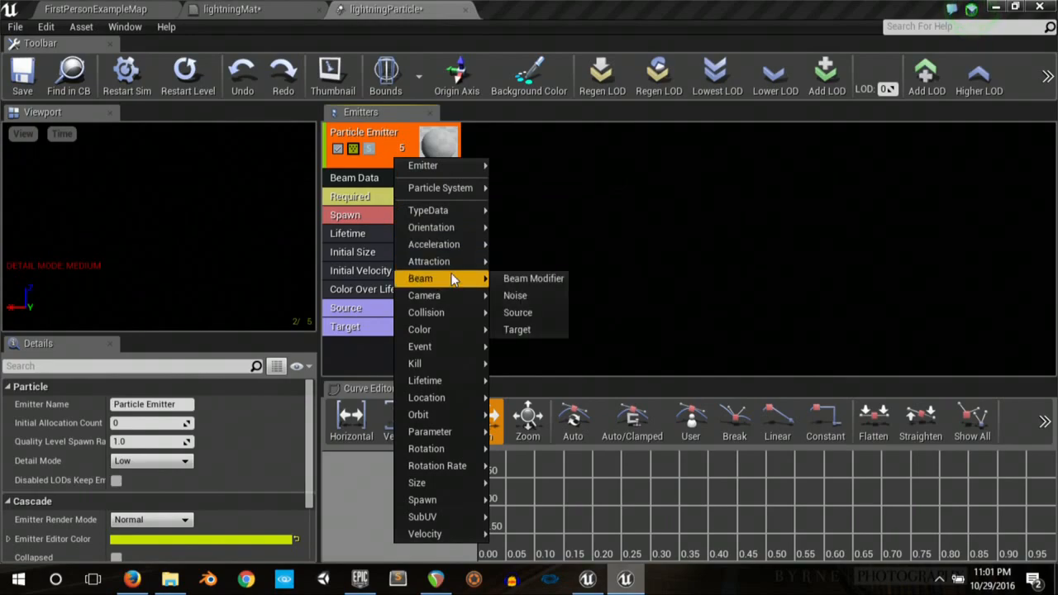
pyautogui.click(521, 295)
# Step: Set the Source module's Source Method and Source Tangent Method both to User Set
pyautogui.click(359, 308)
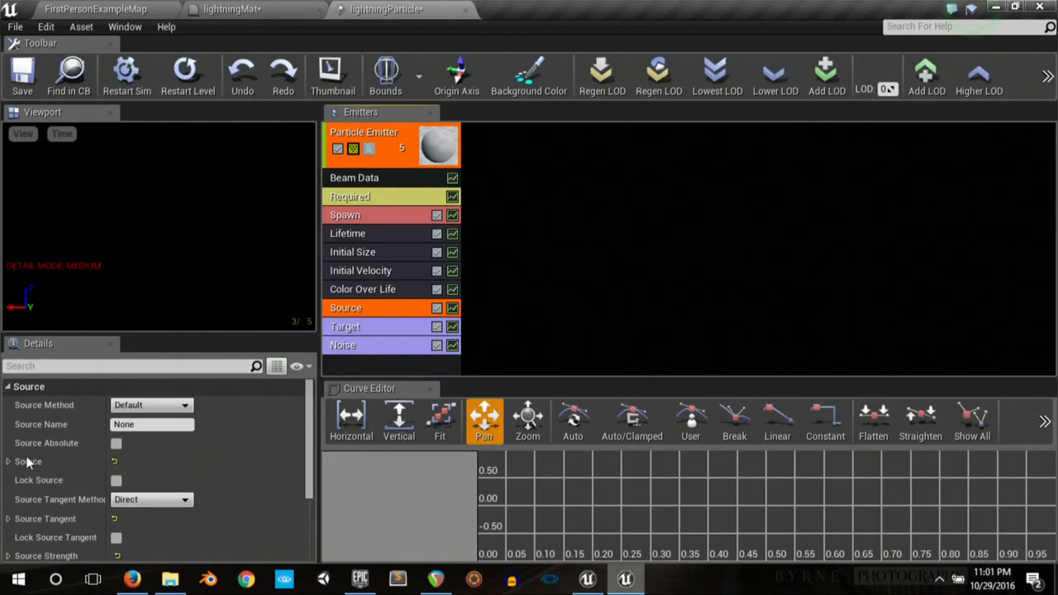
pyautogui.click(9, 461)
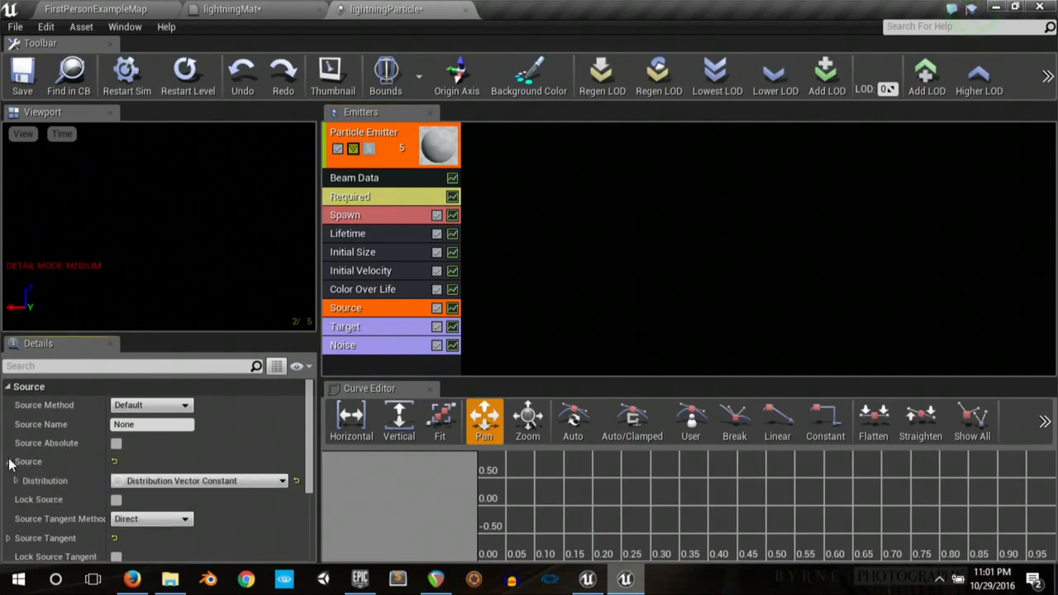
pyautogui.click(168, 405)
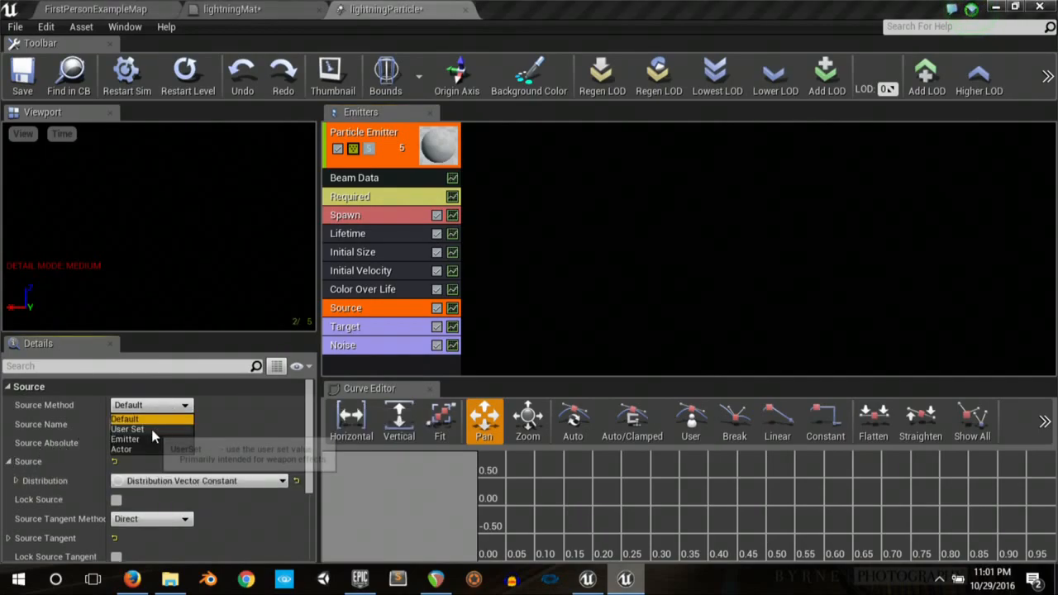
pyautogui.click(151, 429)
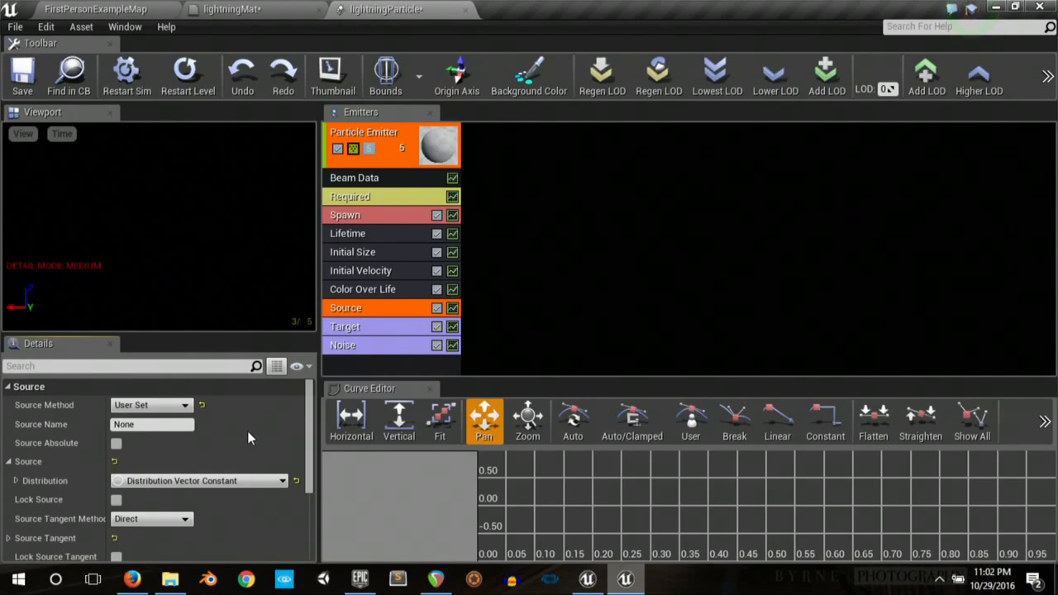
pyautogui.scroll(-3, 245, 433)
pyautogui.scroll(1, 240, 436)
pyautogui.click(163, 448)
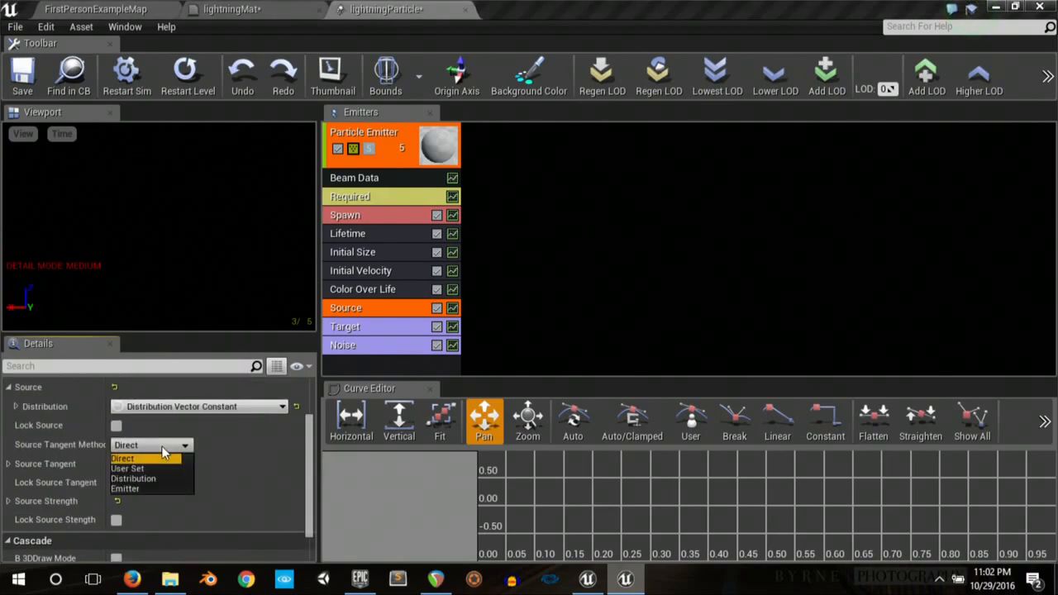
pyautogui.click(155, 468)
# Step: Set the X value of the Source module's constant source distribution to -200
pyautogui.scroll(3, 19, 489)
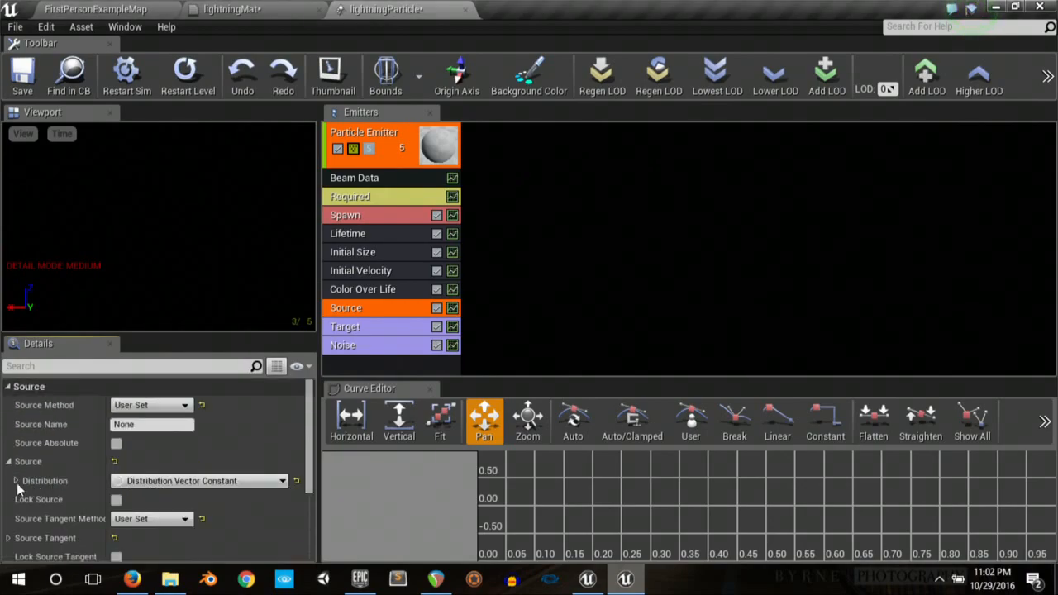
pyautogui.click(16, 480)
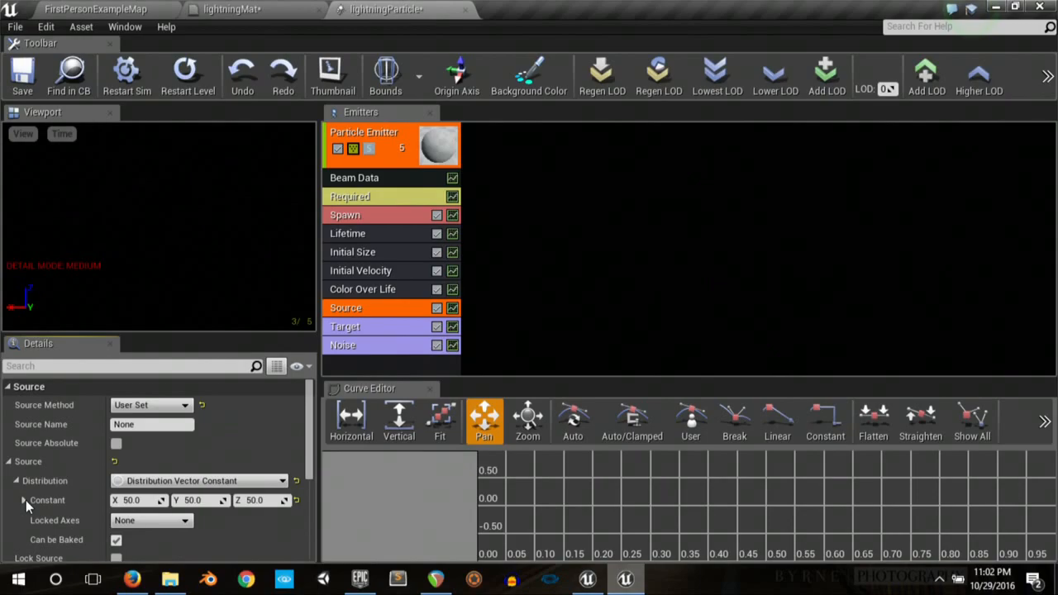
pyautogui.click(24, 500)
pyautogui.scroll(-2, 25, 505)
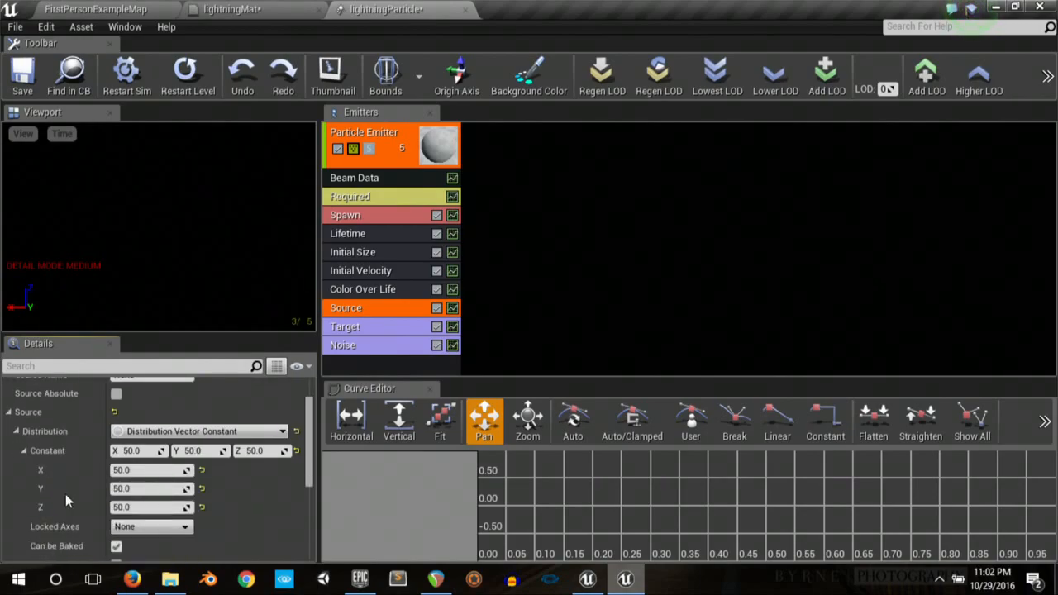
pyautogui.click(24, 450)
pyautogui.scroll(-3, 24, 453)
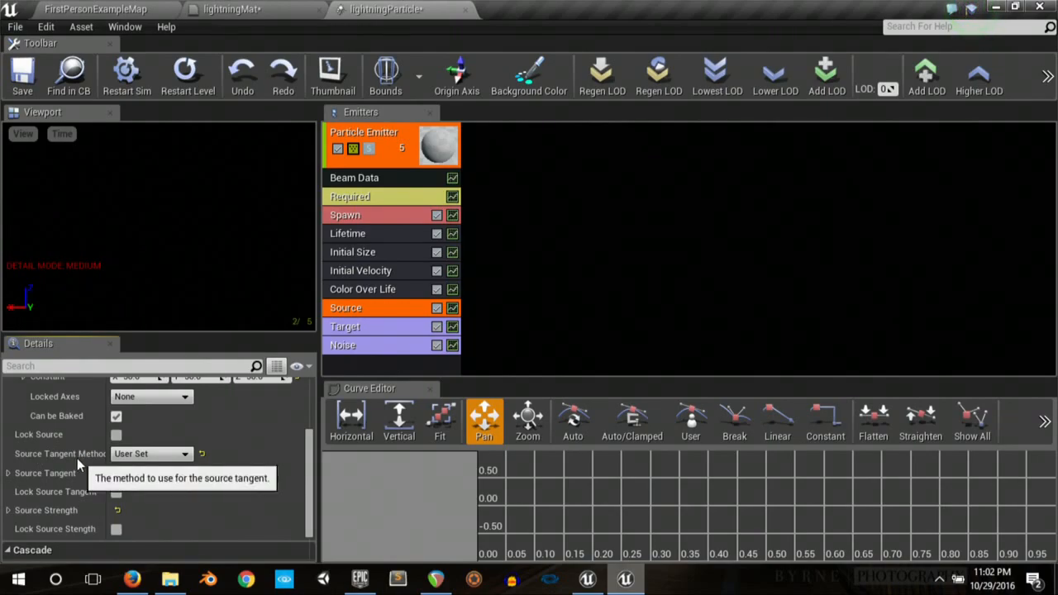
pyautogui.scroll(3, 77, 458)
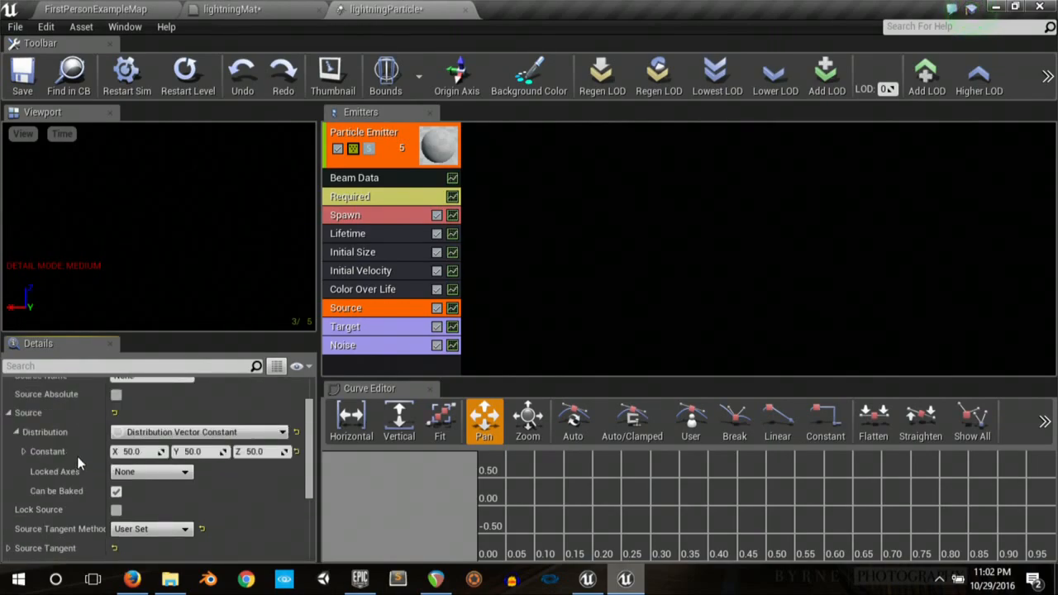
pyautogui.click(135, 451)
pyautogui.write('-200')
pyautogui.press('Return')
# Step: Set the Target module's Target Method to User Set
pyautogui.click(370, 327)
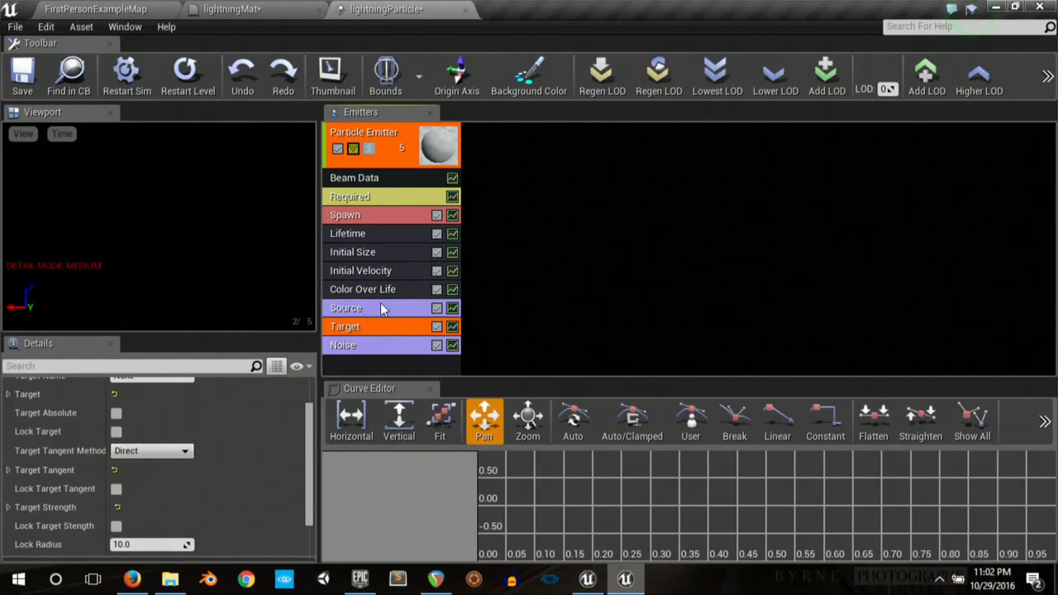
pyautogui.click(381, 309)
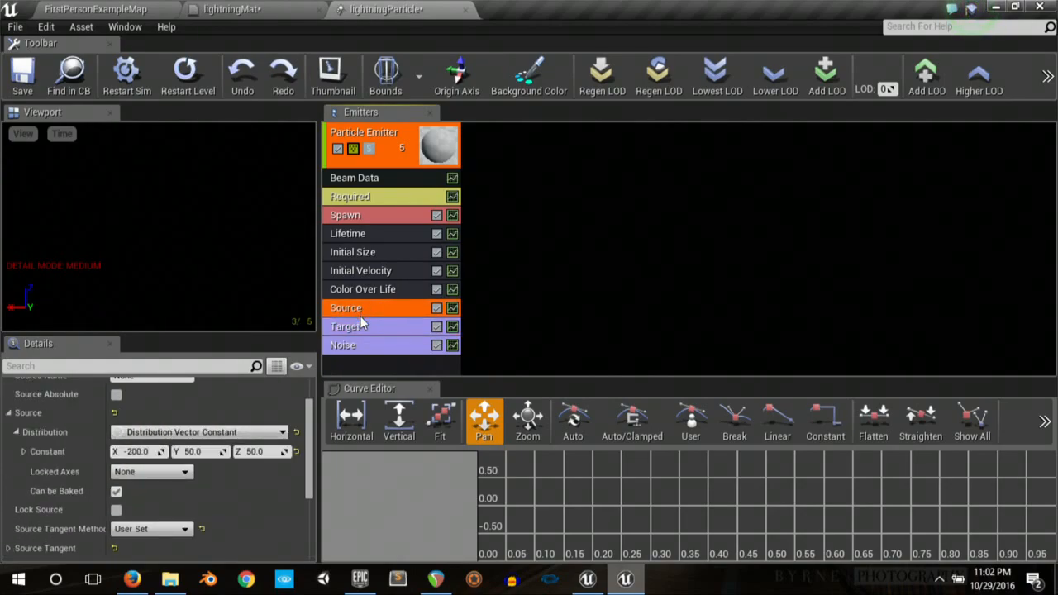
pyautogui.click(362, 329)
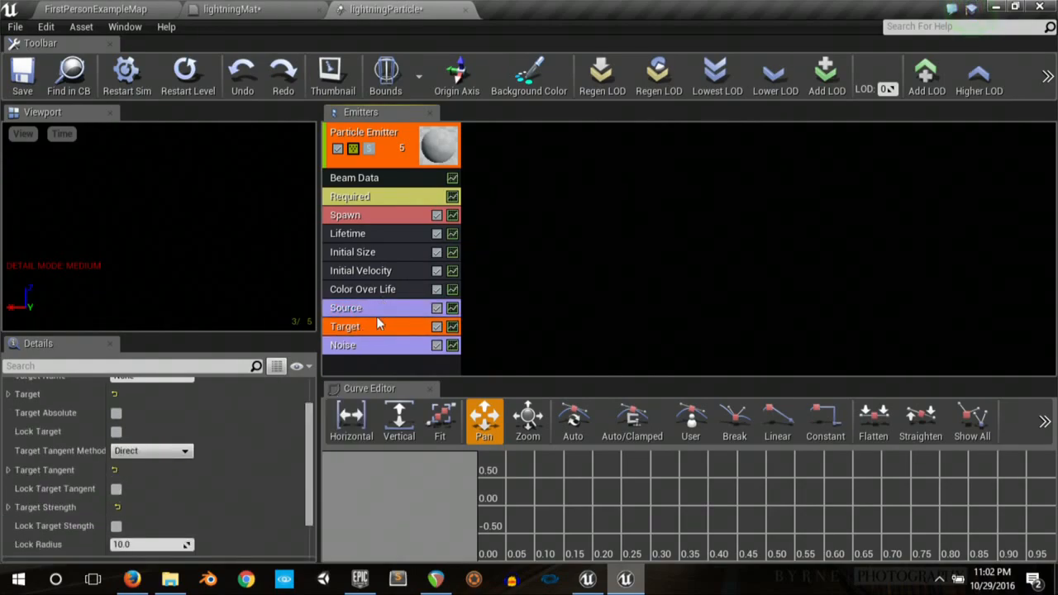
pyautogui.scroll(2, 282, 429)
pyautogui.click(132, 406)
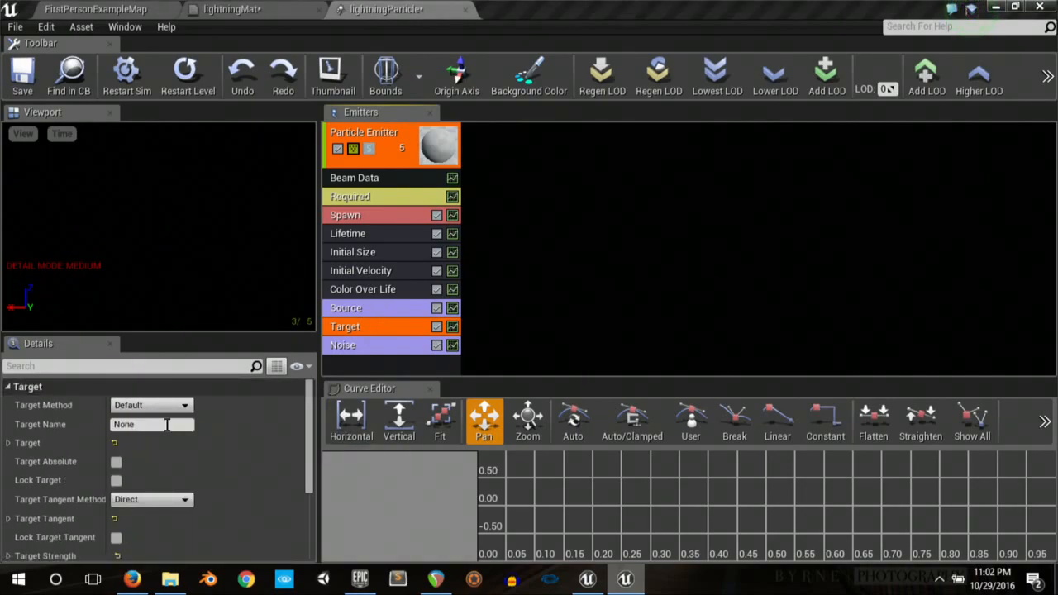
pyautogui.click(130, 429)
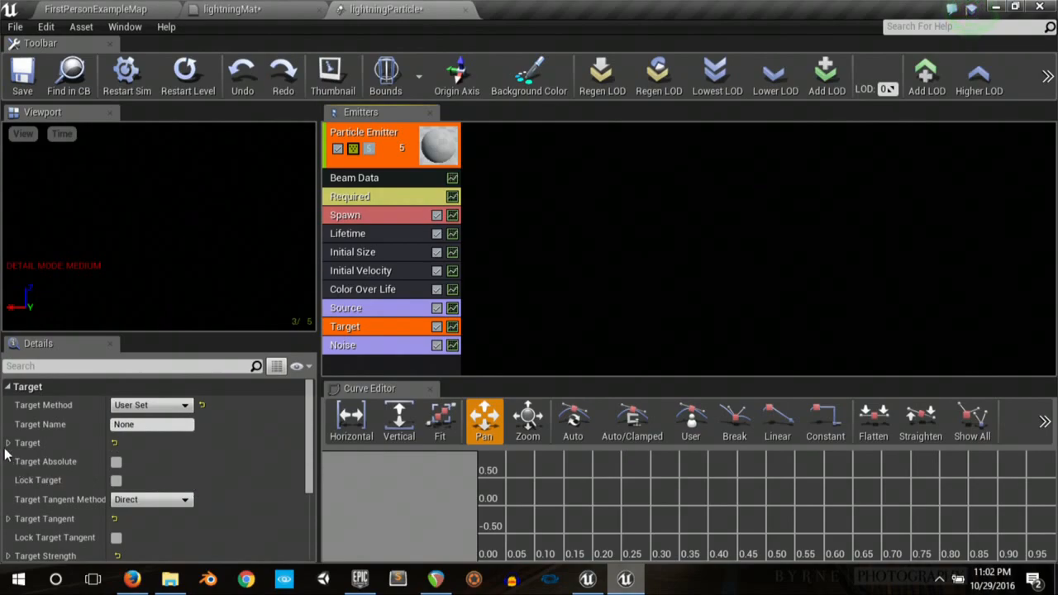
# Step: Set the Target module's constant distribution X value to 200 and try to switch its Target Tangent Method to User Set
pyautogui.click(9, 443)
pyautogui.click(15, 462)
pyautogui.click(146, 482)
pyautogui.write('200')
pyautogui.press('Return')
pyautogui.scroll(-3, 149, 496)
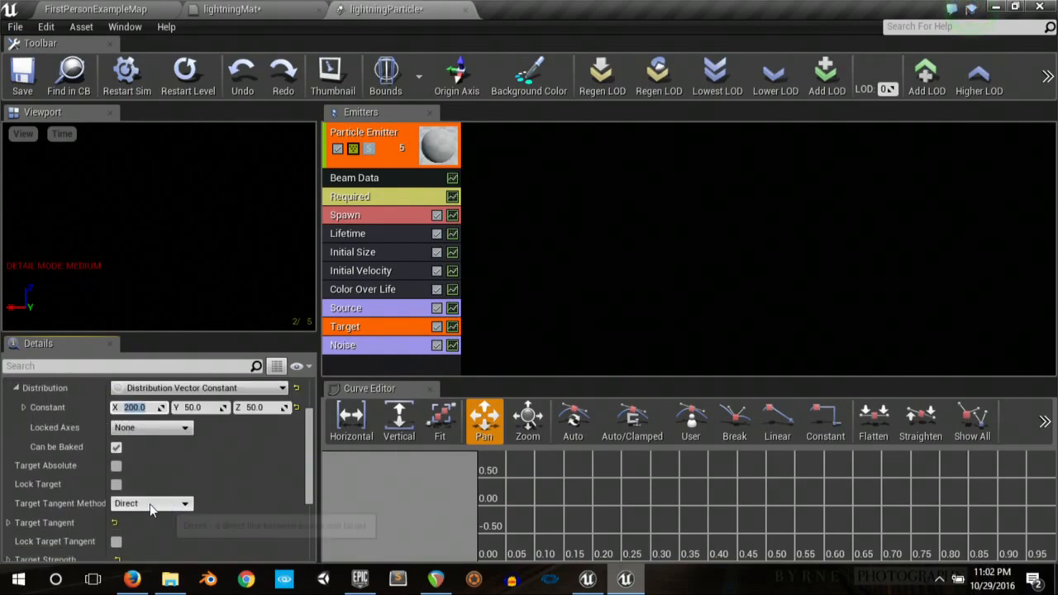
pyautogui.click(158, 505)
pyautogui.click(159, 529)
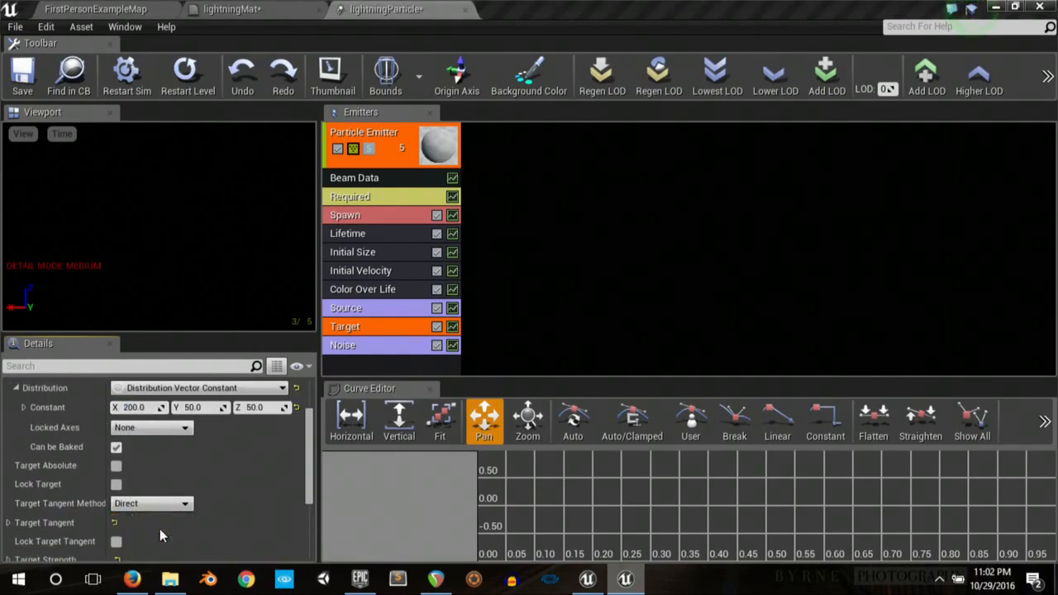
# Step: Enable low-frequency noise in the Noise module and set its Frequency to 10
pyautogui.click(374, 346)
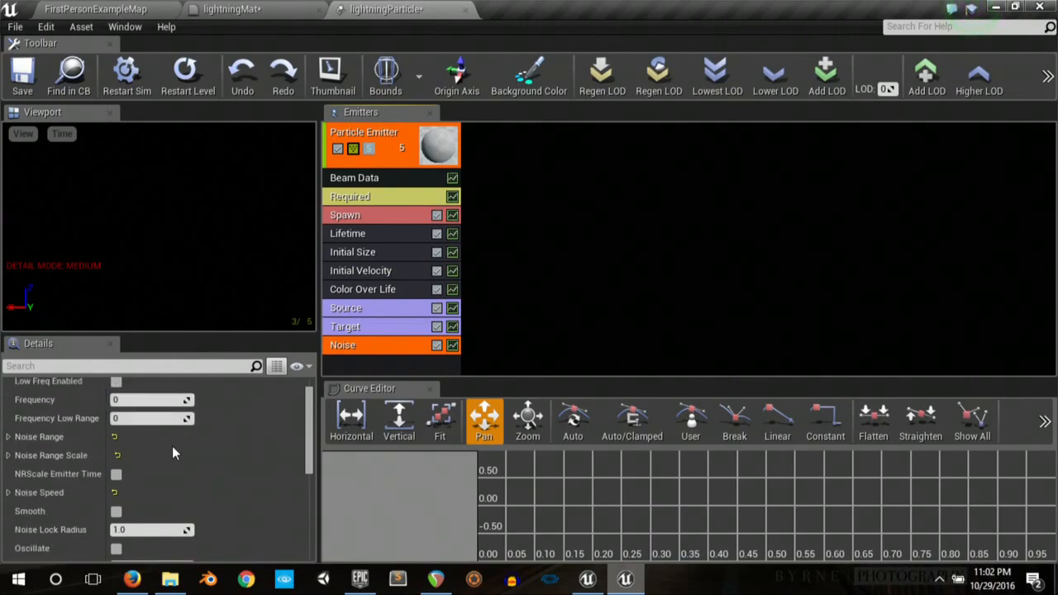
pyautogui.scroll(1, 99, 442)
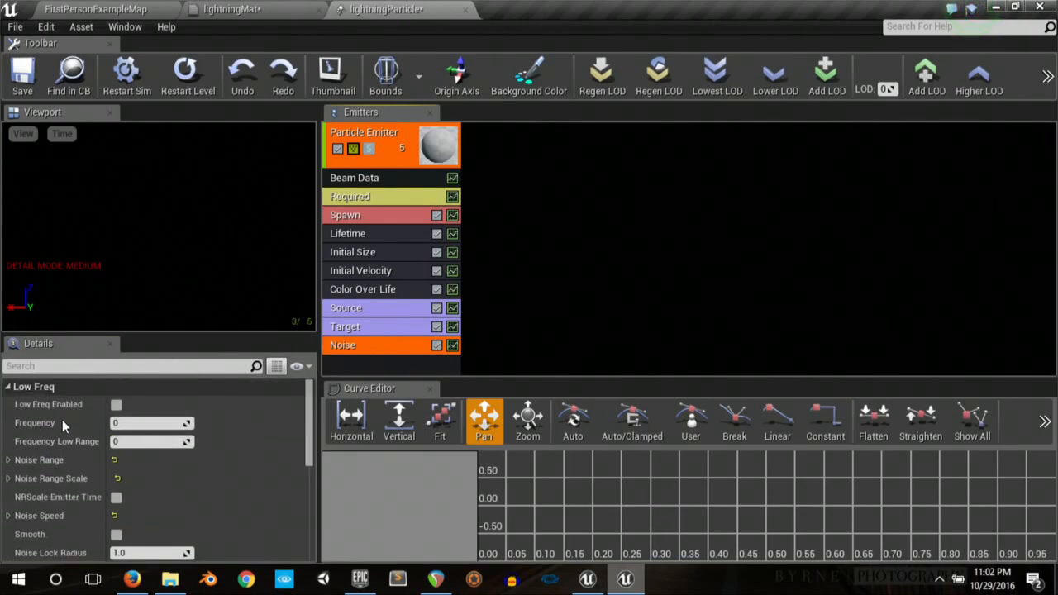
pyautogui.click(116, 404)
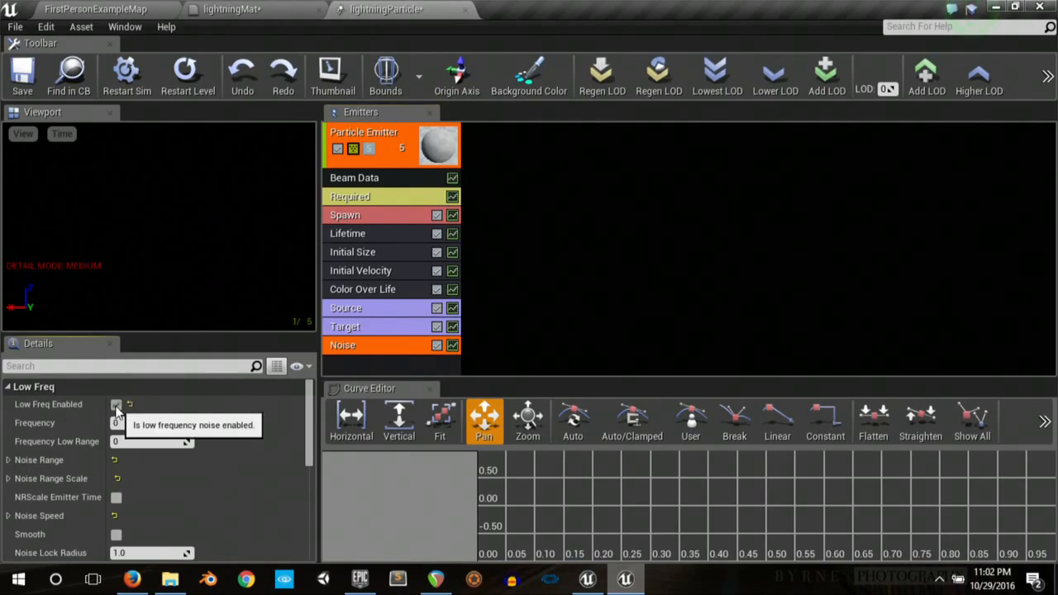
pyautogui.click(148, 423)
pyautogui.write('10')
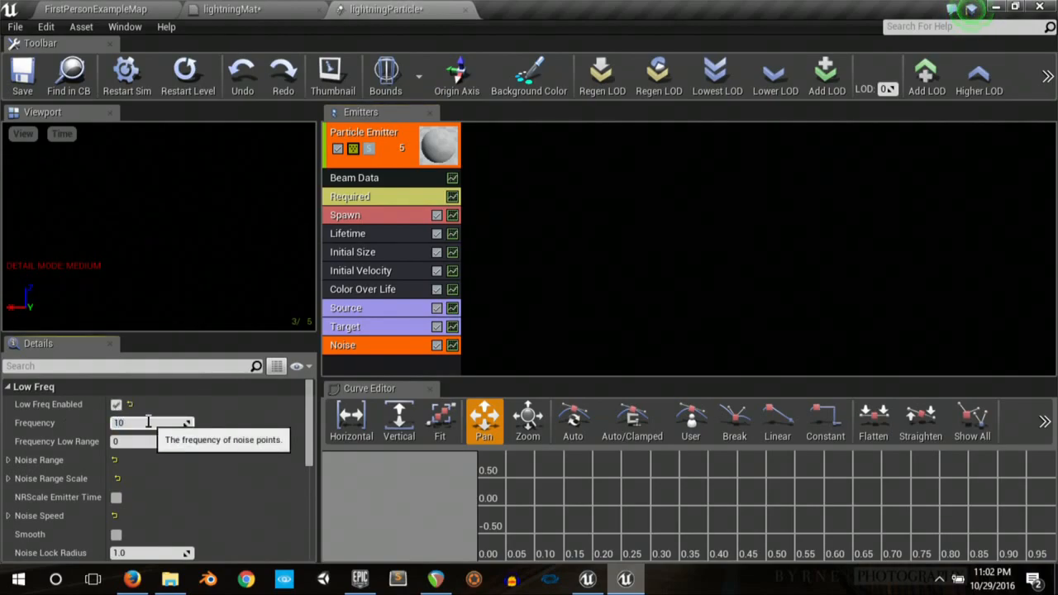
pyautogui.press('Return')
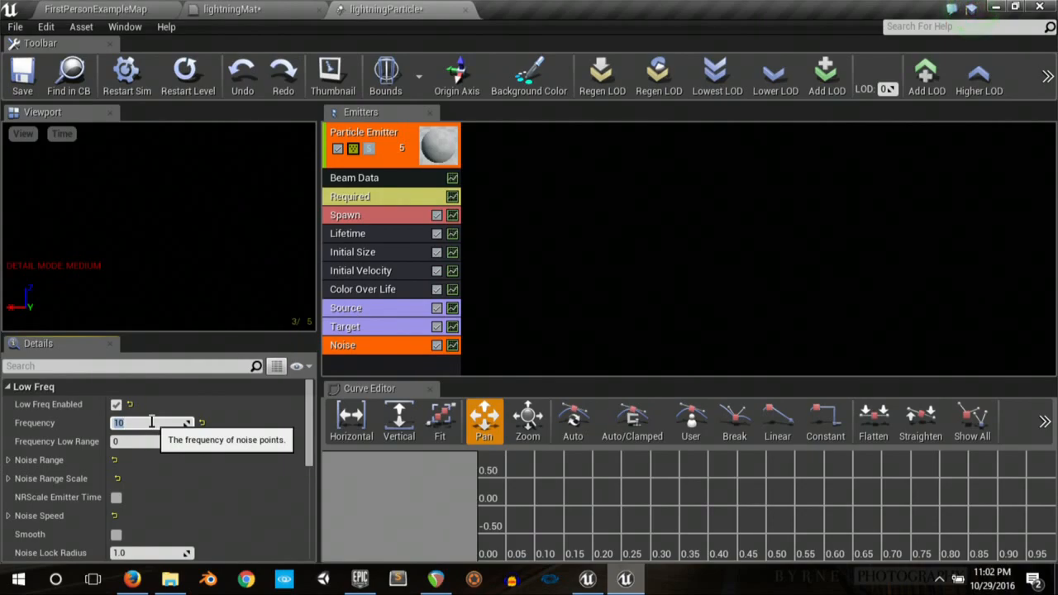
# Step: Set the Noise module's Noise Range constant to X 0, Y 30 and Z 30, and save the particle system
pyautogui.click(8, 460)
pyautogui.click(16, 480)
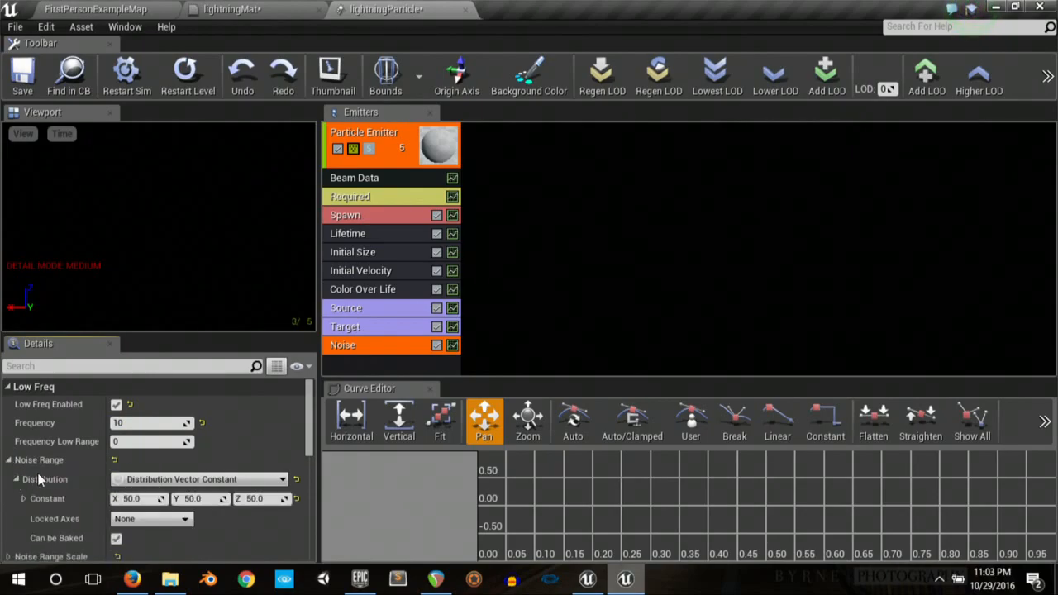
pyautogui.scroll(-2, 58, 473)
pyautogui.click(23, 451)
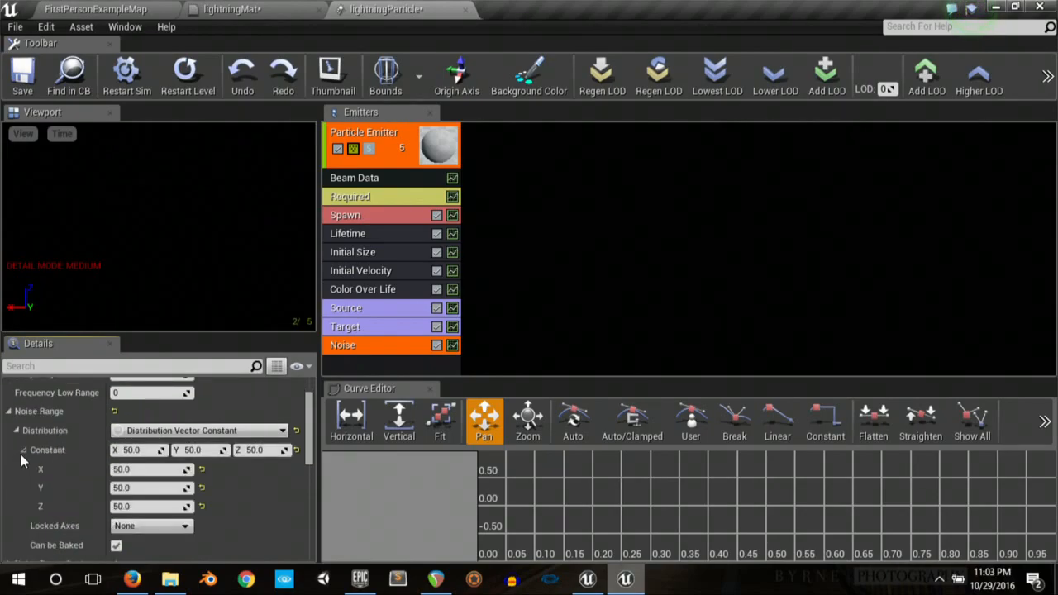
pyautogui.click(24, 450)
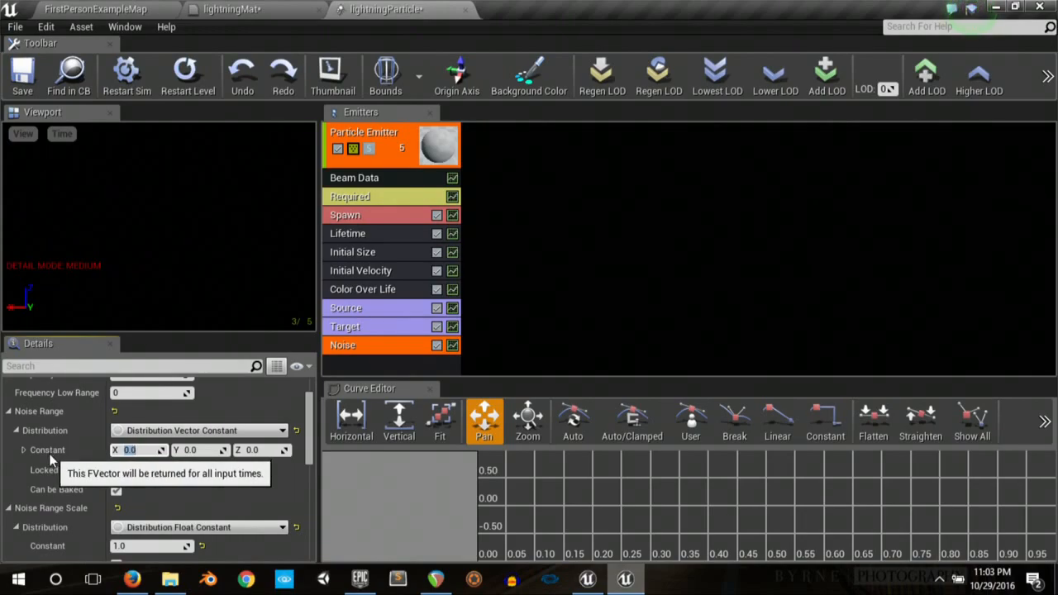
pyautogui.click(191, 449)
pyautogui.write('30')
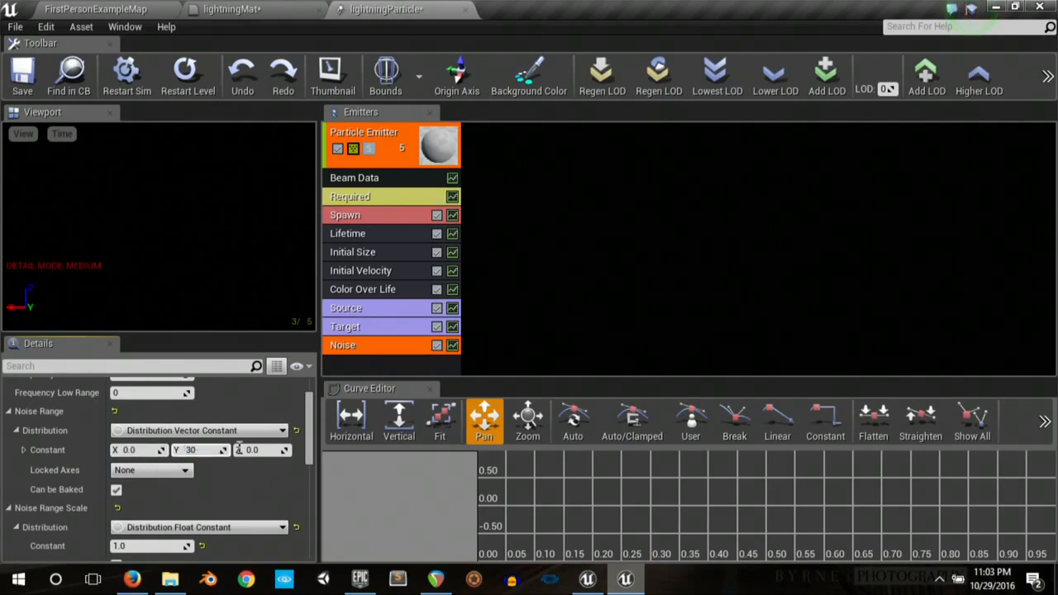
pyautogui.click(256, 450)
pyautogui.write('30')
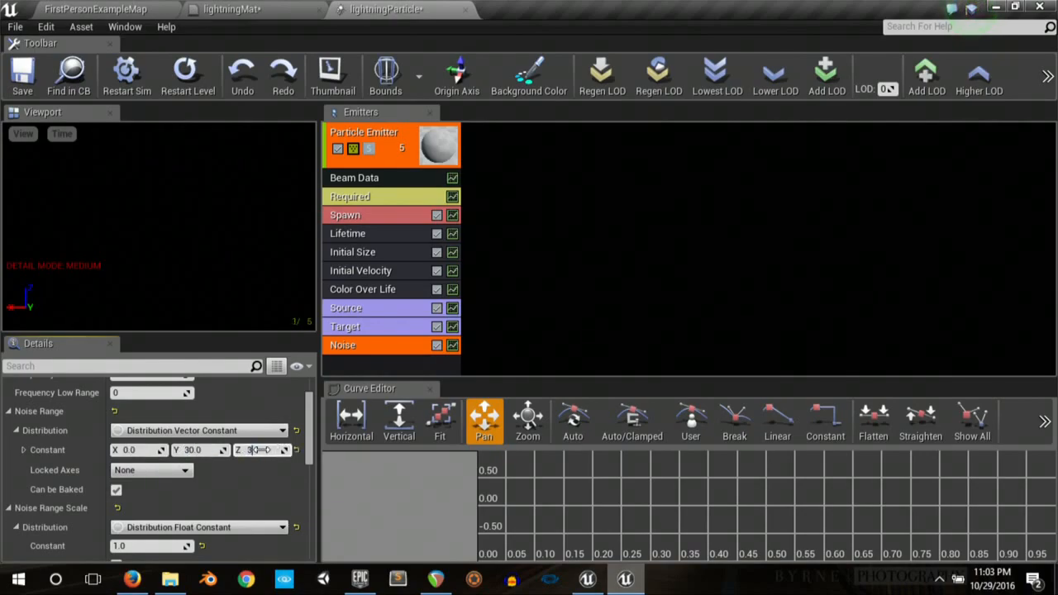
pyautogui.press('Return')
pyautogui.click(31, 81)
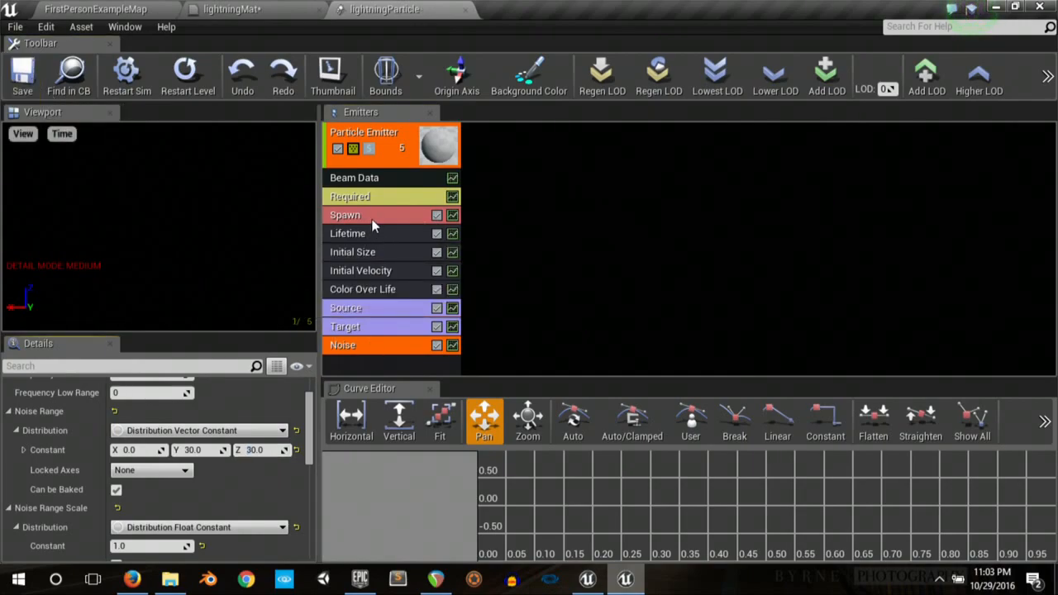
# Step: Set the Out Val of point 0 in the Color Over Life constant curve to cyan
pyautogui.click(373, 296)
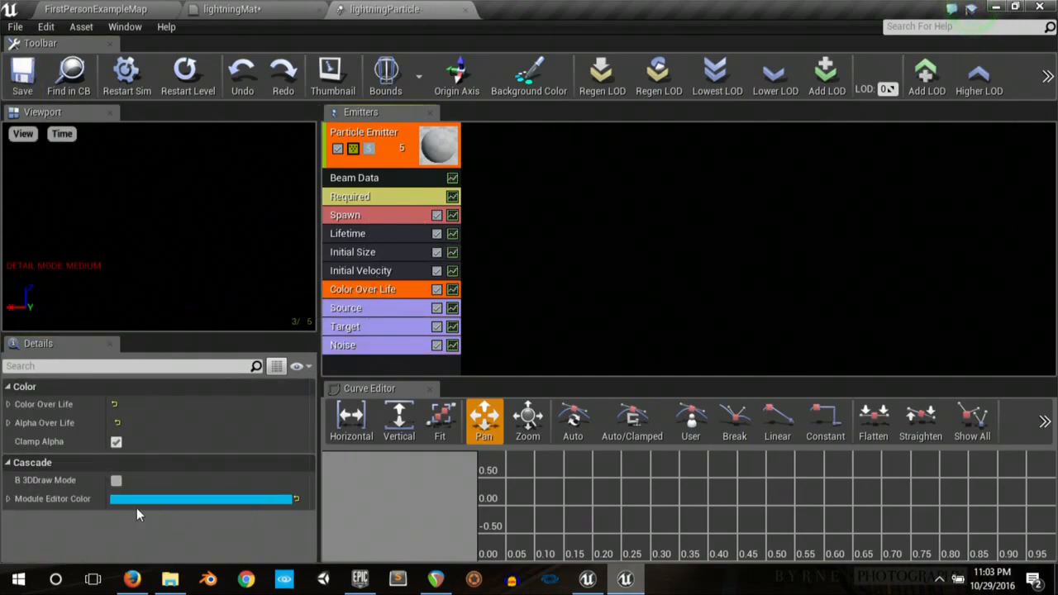
pyautogui.click(8, 404)
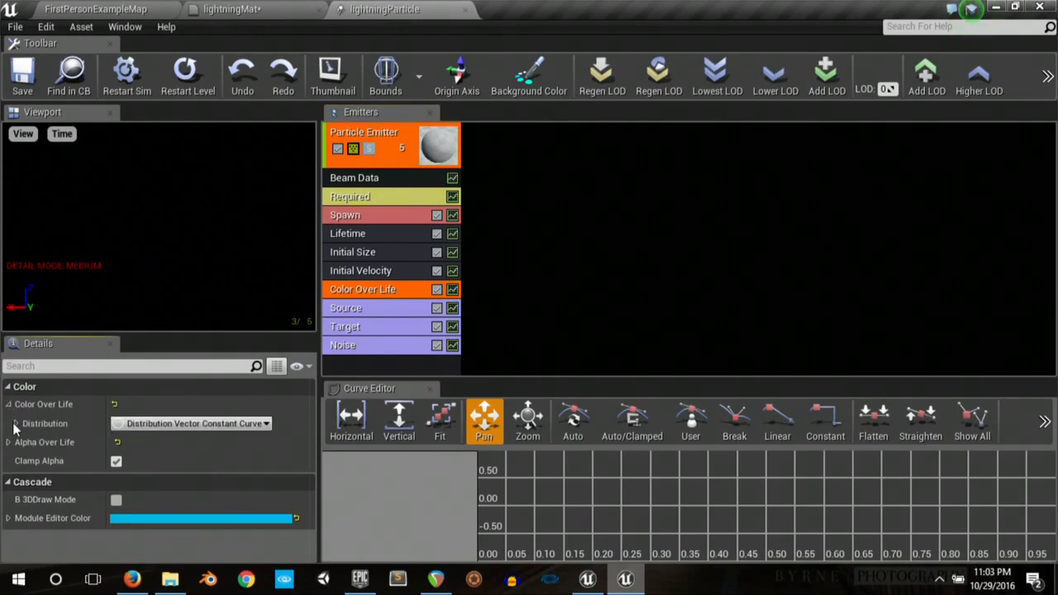
pyautogui.click(16, 424)
pyautogui.click(24, 443)
pyautogui.click(32, 461)
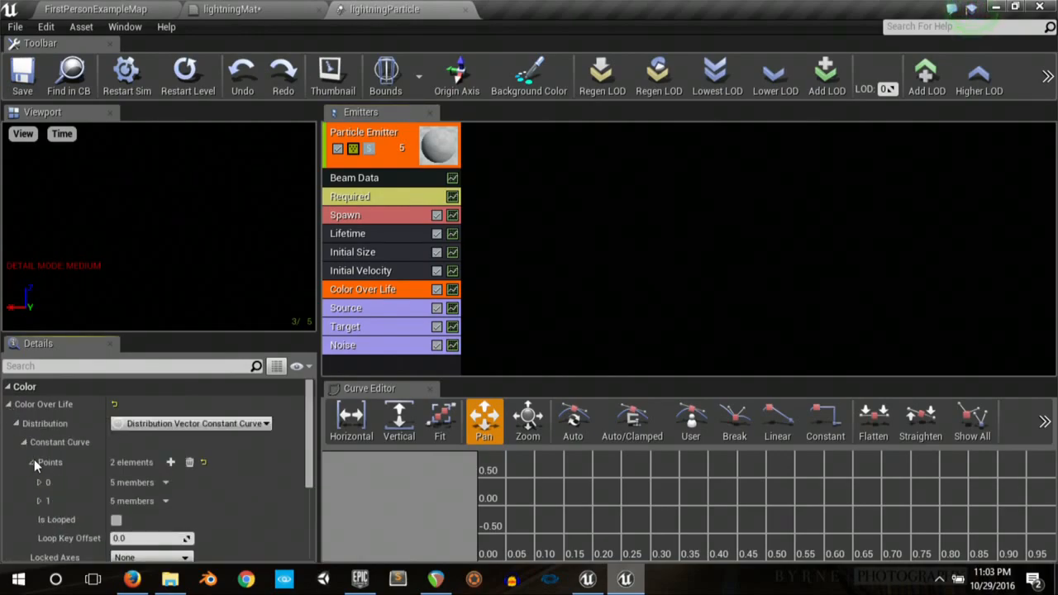
pyautogui.click(39, 482)
pyautogui.scroll(-3, 62, 474)
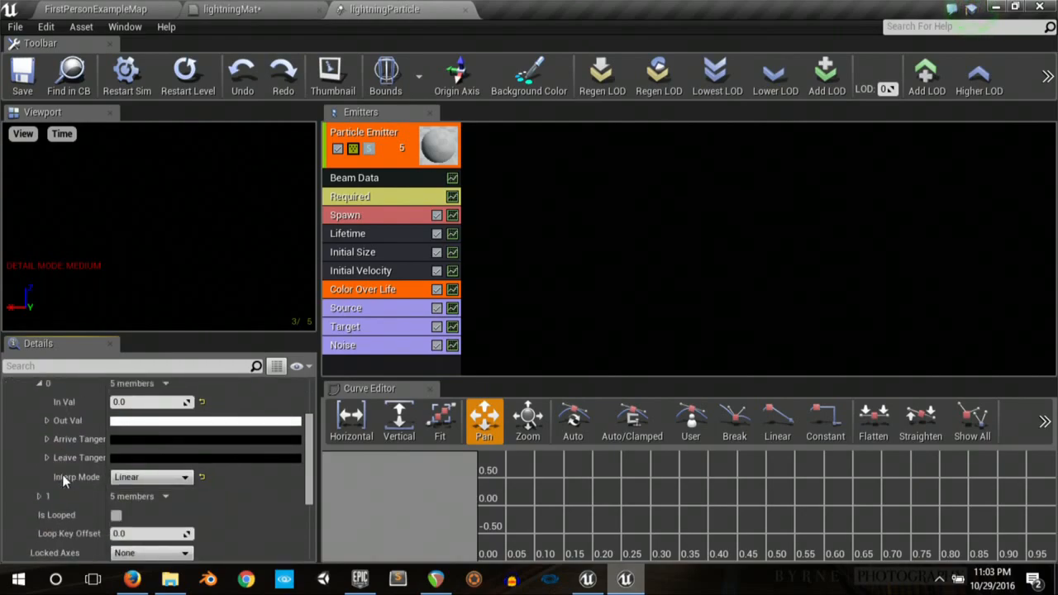
pyautogui.click(152, 426)
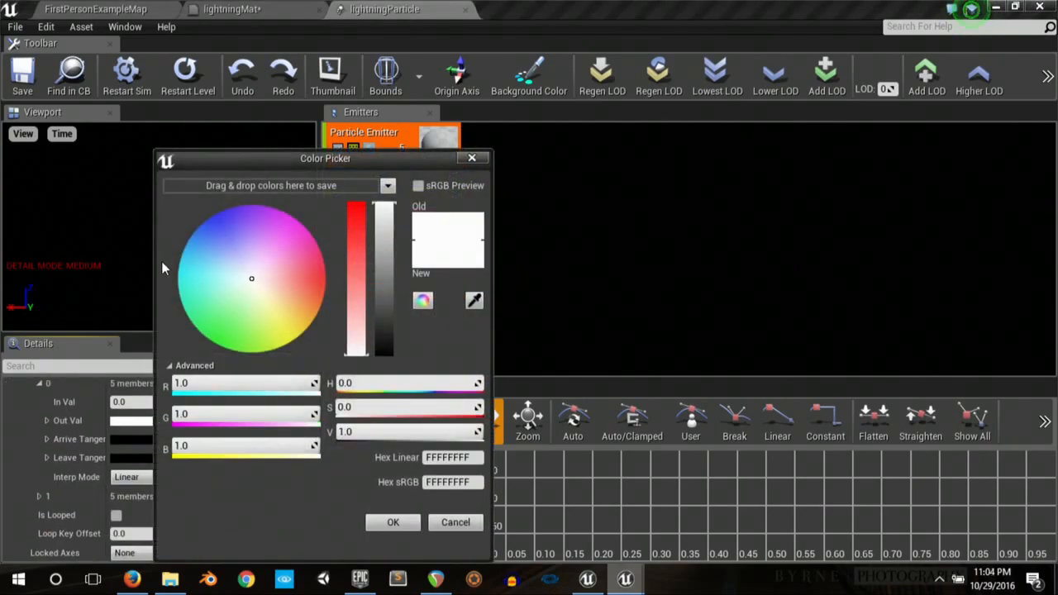
pyautogui.click(181, 266)
pyautogui.click(395, 523)
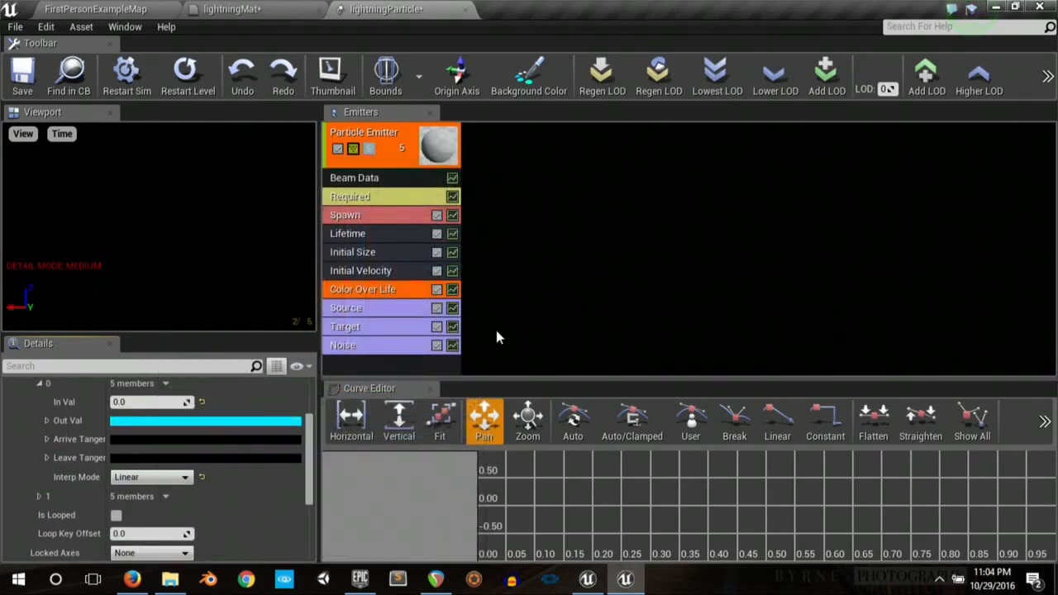
# Step: Replace the emitter's Color Over Life module with an Initial Color module placed directly below Spawn
pyautogui.rightClick(382, 161)
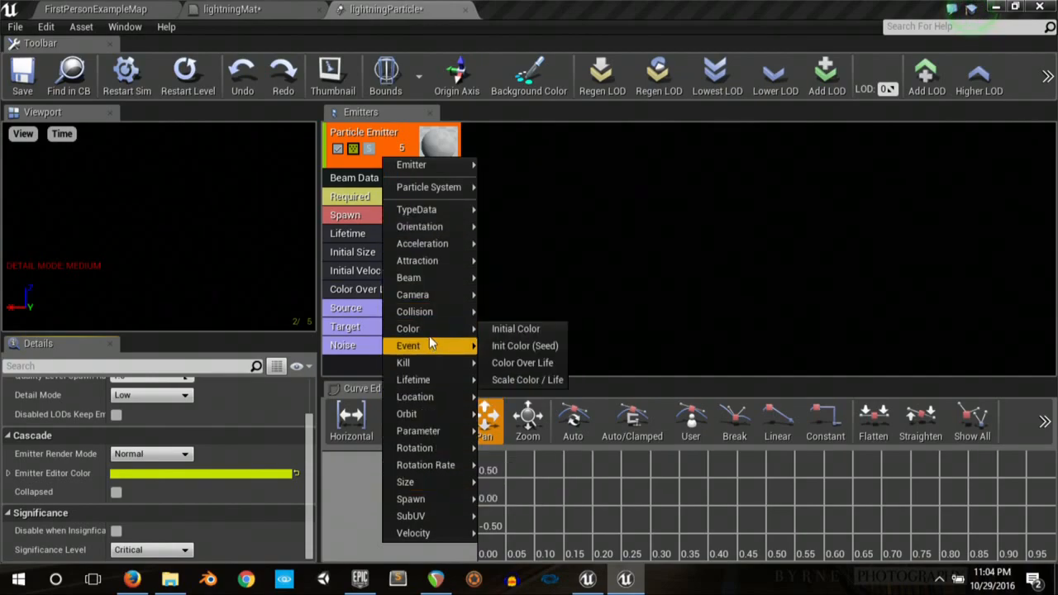
pyautogui.click(519, 329)
pyautogui.rightClick(377, 294)
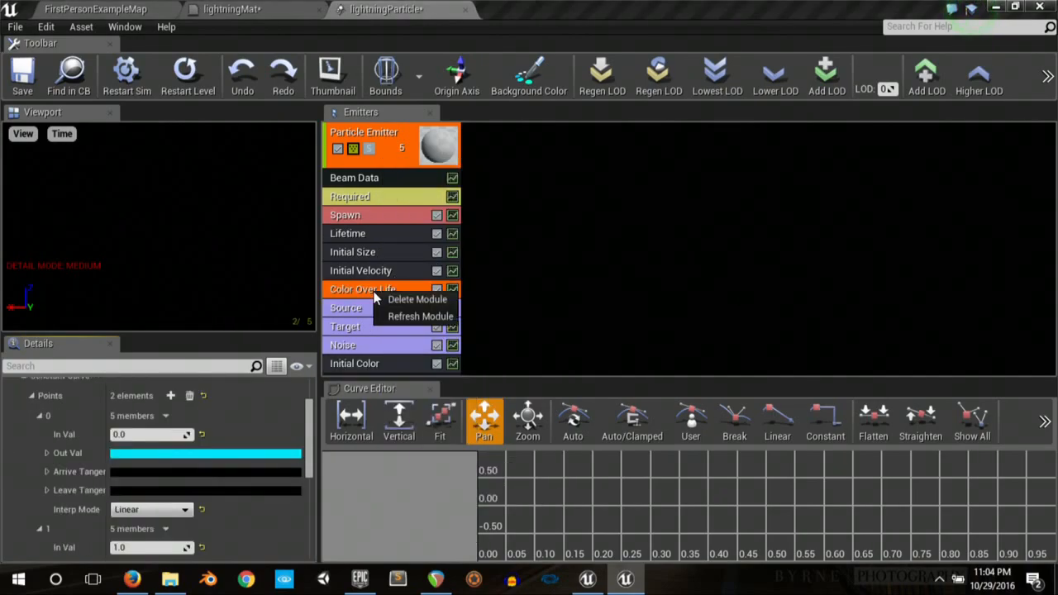
pyautogui.click(409, 299)
pyautogui.moveTo(378, 346); pyautogui.dragTo(378, 216)
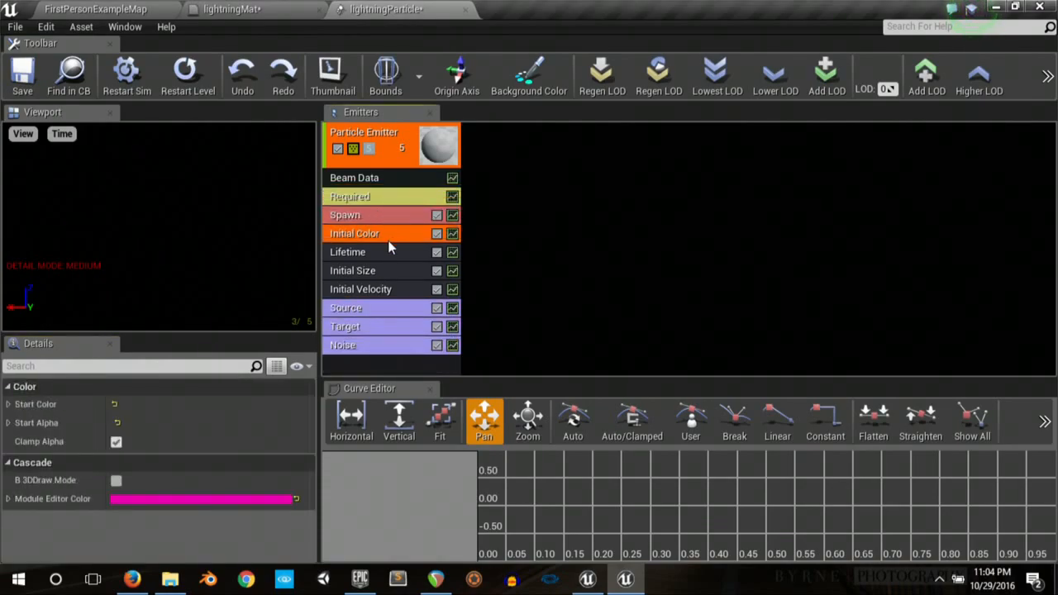
# Step: Set the Initial Color module's constant Start Color to light blue with R 0.0, G 0.759 and B 1.0
pyautogui.click(8, 405)
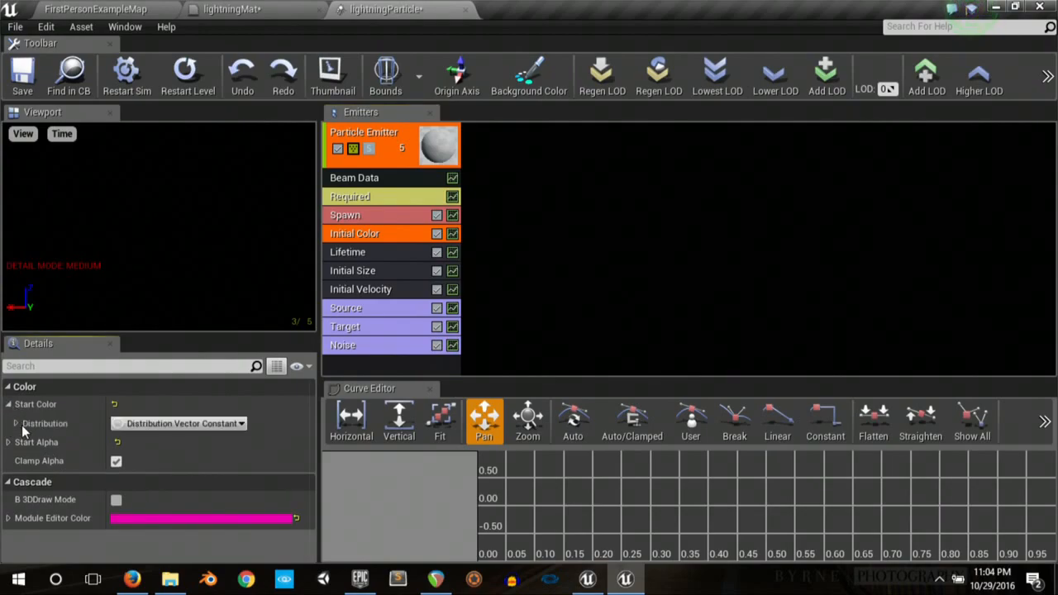
pyautogui.click(16, 423)
pyautogui.click(24, 442)
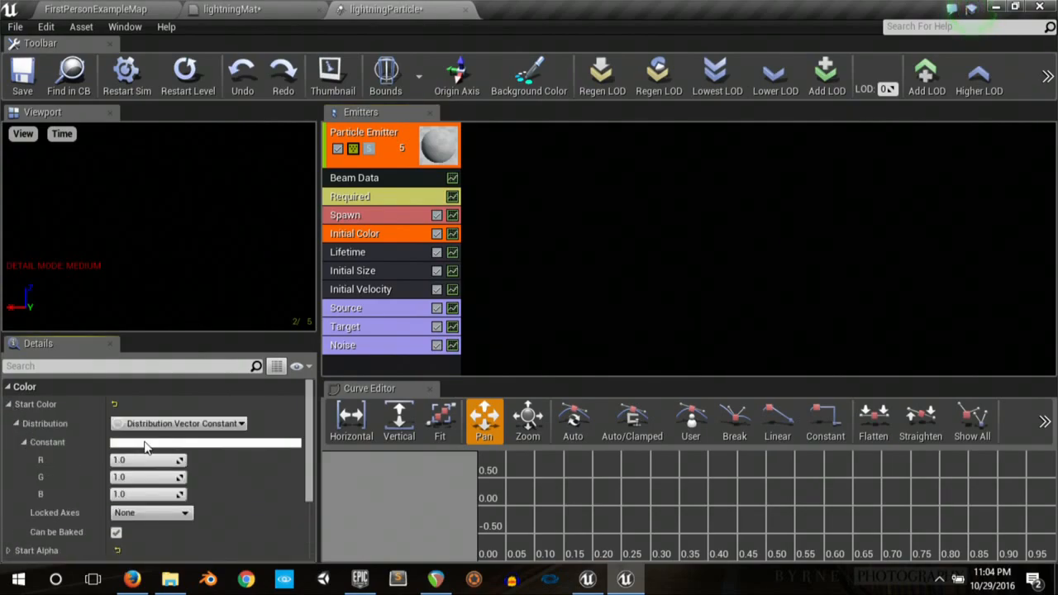
pyautogui.click(145, 444)
pyautogui.moveTo(173, 274); pyautogui.dragTo(146, 256)
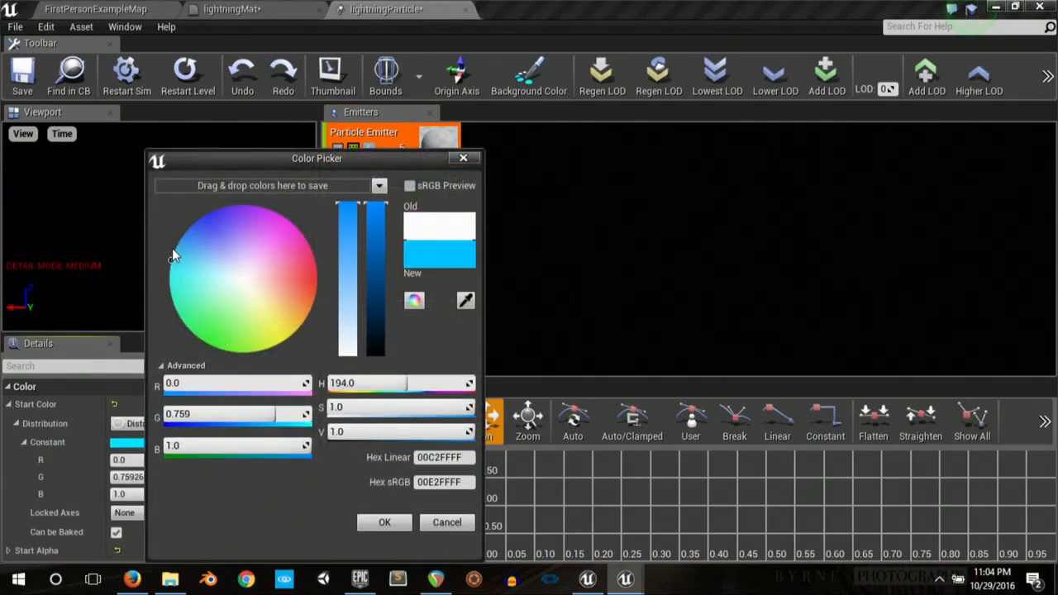
pyautogui.click(372, 522)
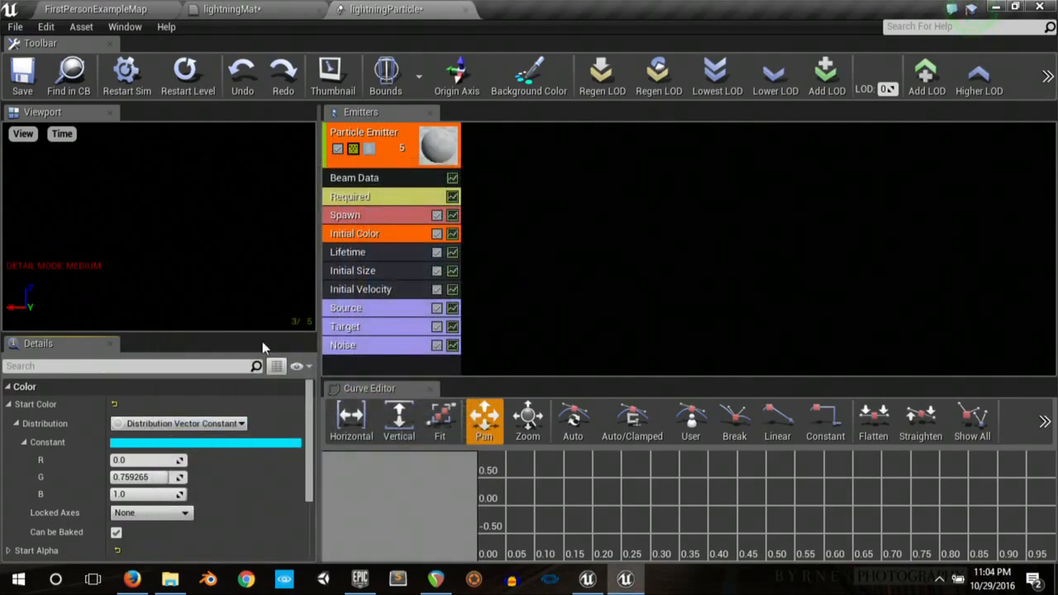
# Step: Return to the FirstPersonExampleMap level and delete the placed lightningParticle emitter
pyautogui.click(95, 8)
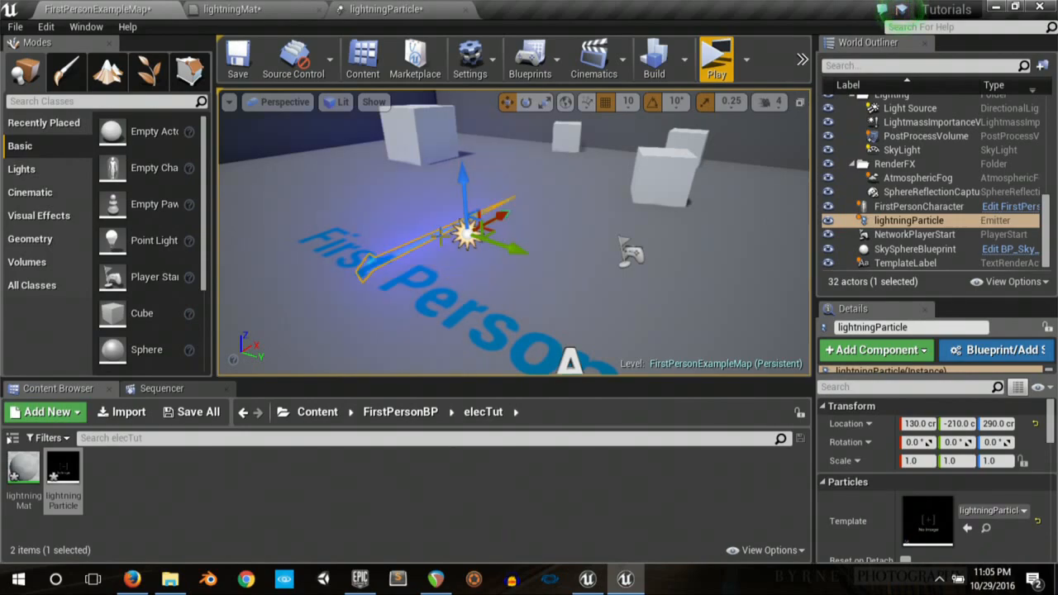
pyautogui.press('Delete')
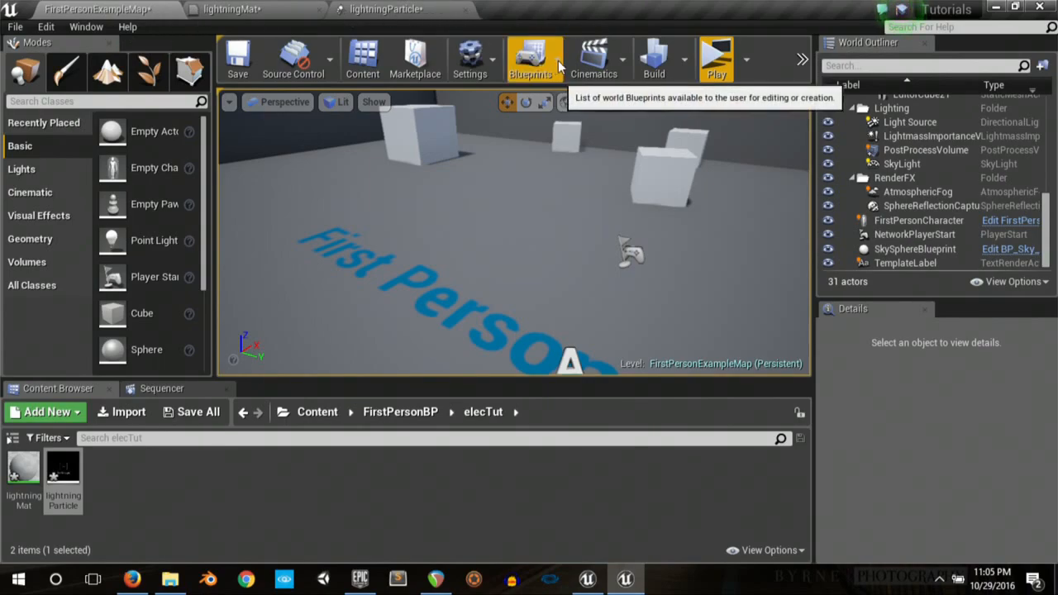
# Step: Open the FirstPersonCharacter blueprint from the FirstPersonBP Blueprints folder
pyautogui.click(318, 416)
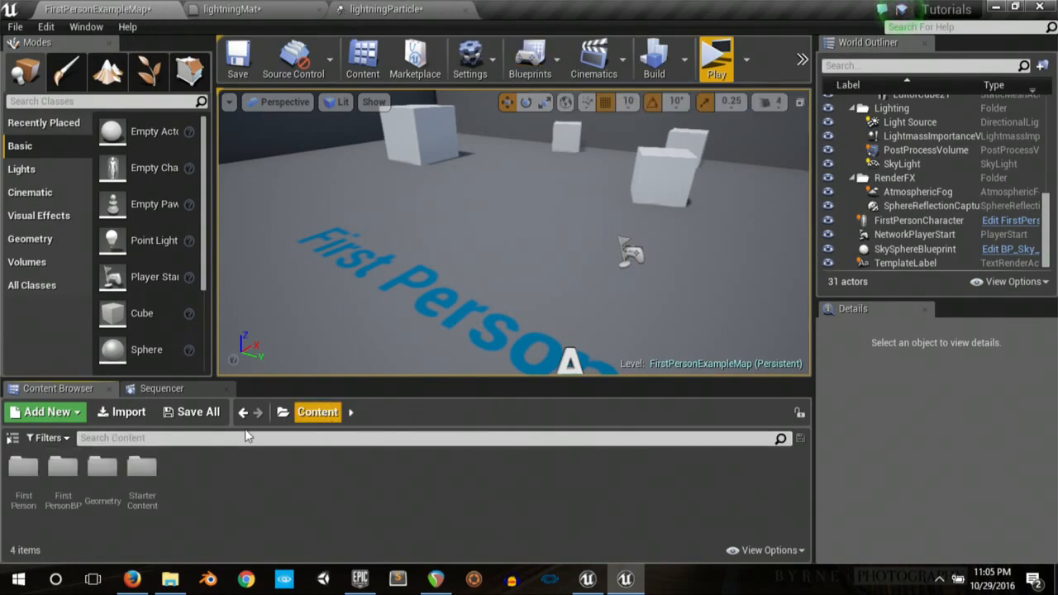
pyautogui.doubleClick(60, 469)
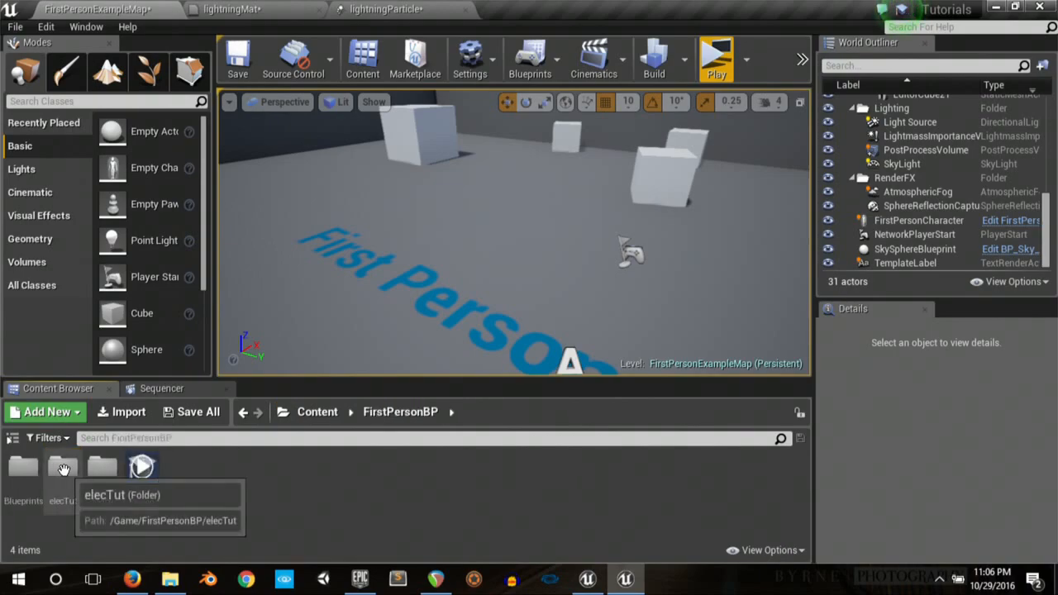
pyautogui.doubleClick(24, 467)
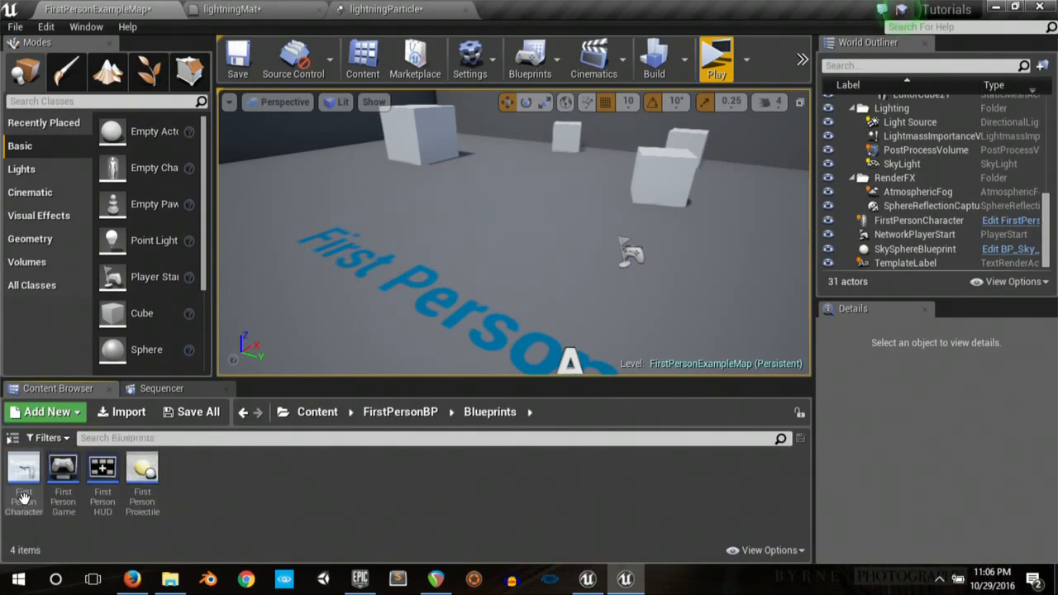
pyautogui.doubleClick(29, 485)
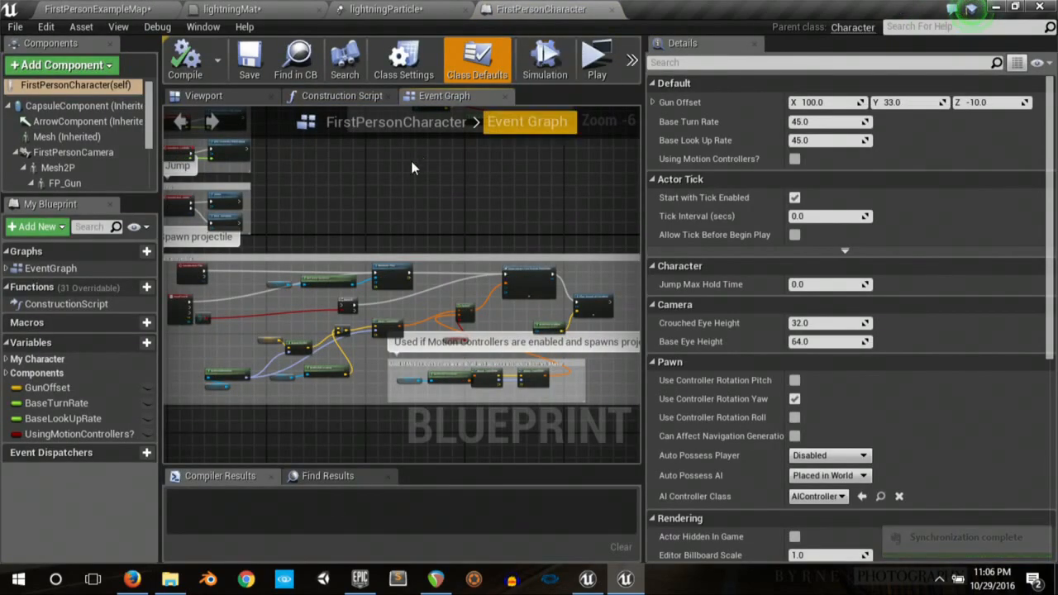
# Step: Add a Right Mouse Button event node in an empty area of the character's Event Graph
pyautogui.scroll(3, 526, 370)
pyautogui.scroll(3, 487, 417)
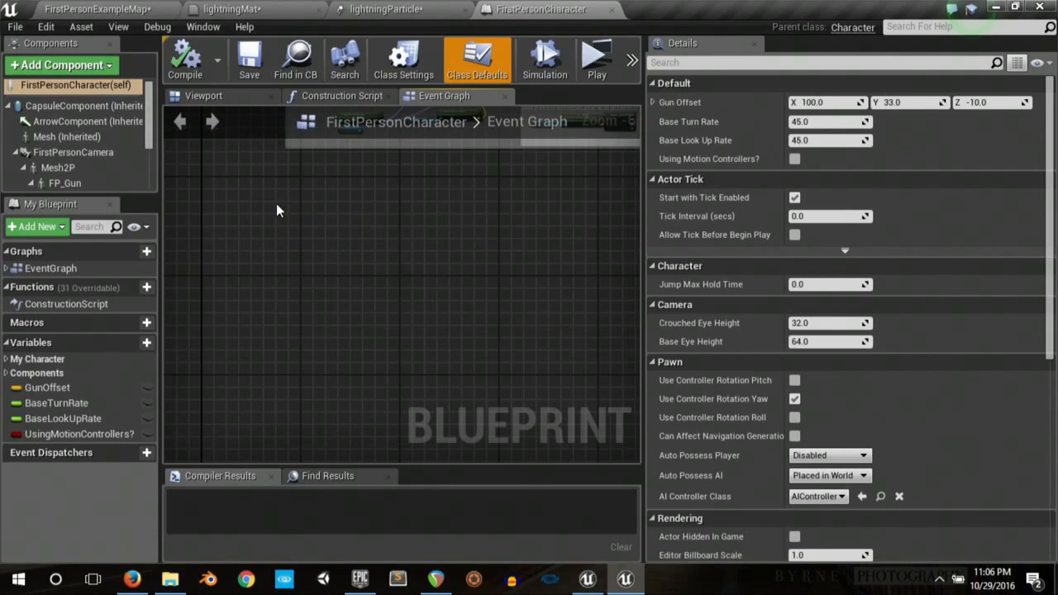
pyautogui.rightClick(412, 314)
pyautogui.scroll(5, 278, 207)
pyautogui.click(321, 191)
pyautogui.moveTo(320, 191); pyautogui.dragTo(311, 483, button='right')
pyautogui.moveTo(389, 540); pyautogui.dragTo(395, 334, button='right')
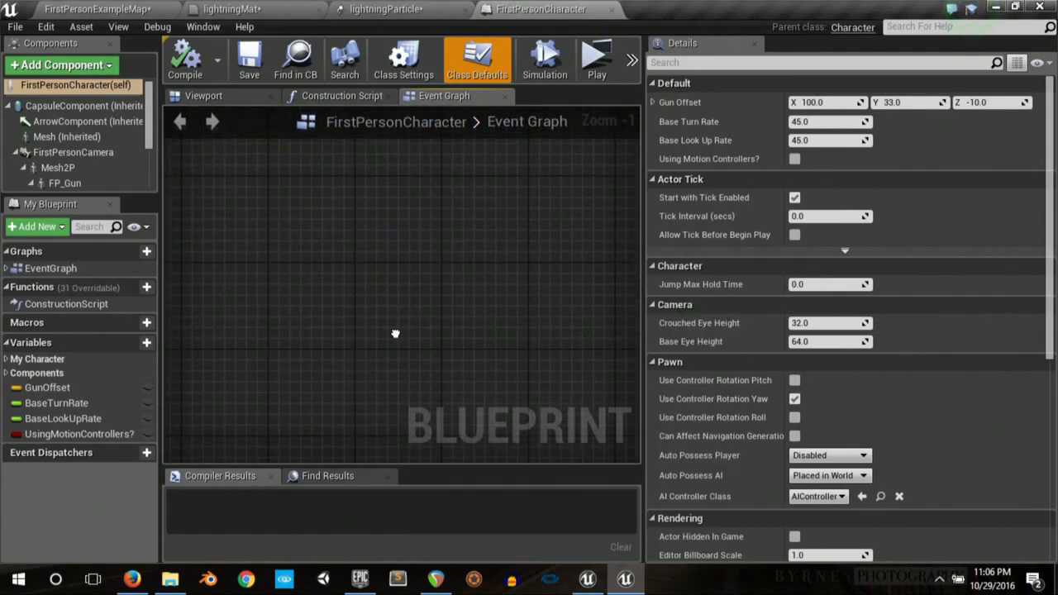
pyautogui.rightClick(318, 242)
pyautogui.write('right c')
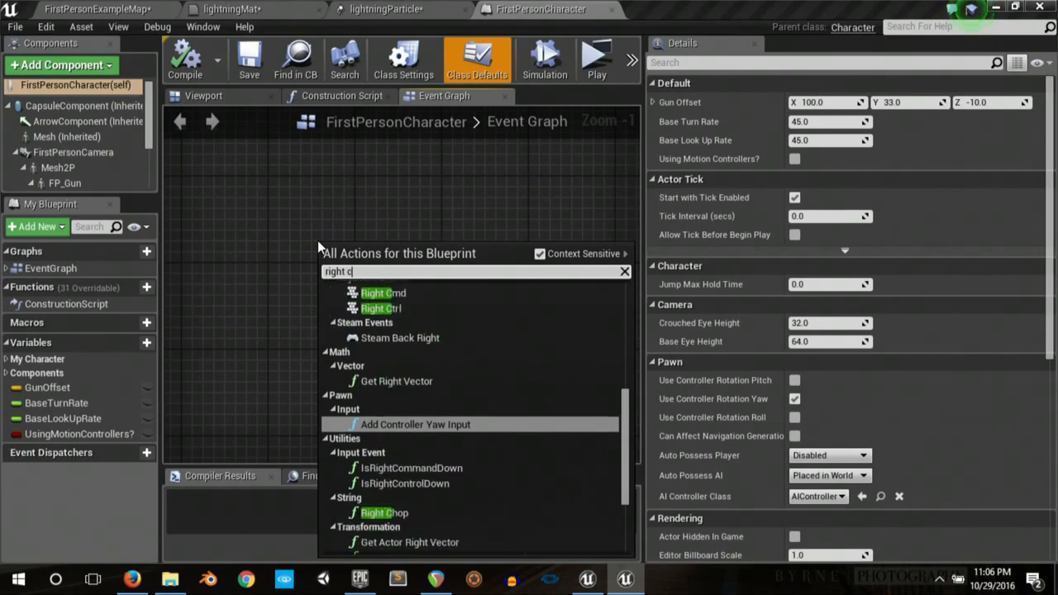
pyautogui.press('BackSpace')
pyautogui.press('BackSpace')
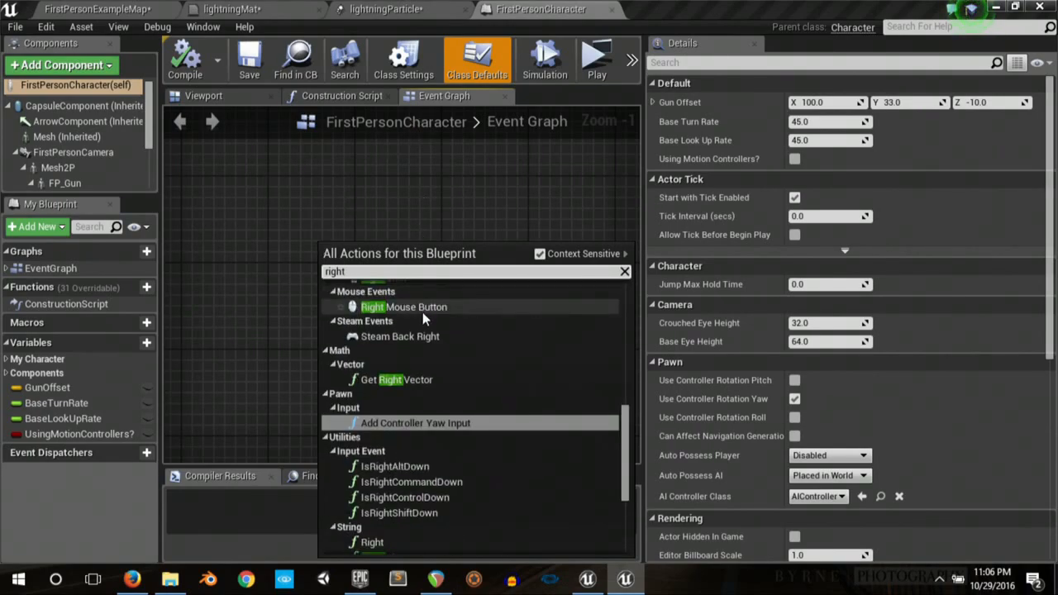
pyautogui.press('Escape')
pyautogui.moveTo(354, 246); pyautogui.dragTo(299, 210)
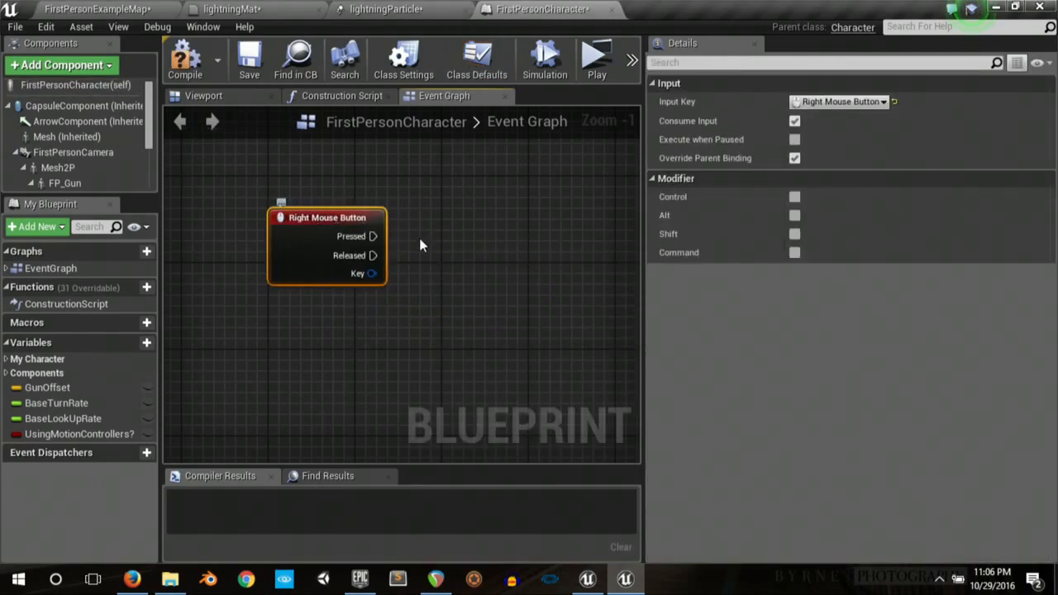
# Step: Create a new Boolean variable named lightning in the character blueprint
pyautogui.moveTo(427, 244); pyautogui.dragTo(391, 240, button='right')
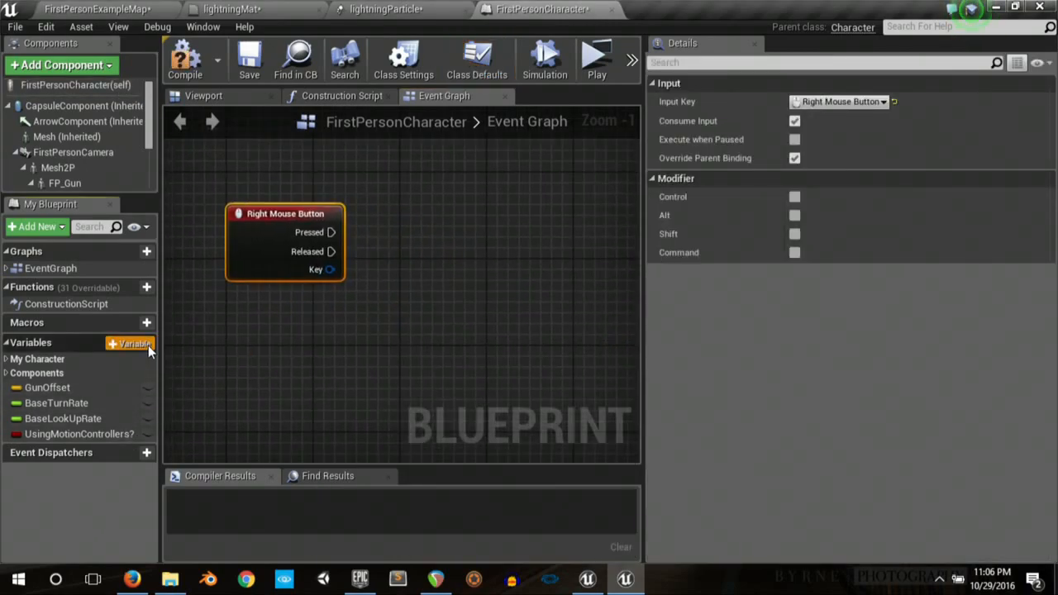
pyautogui.click(147, 343)
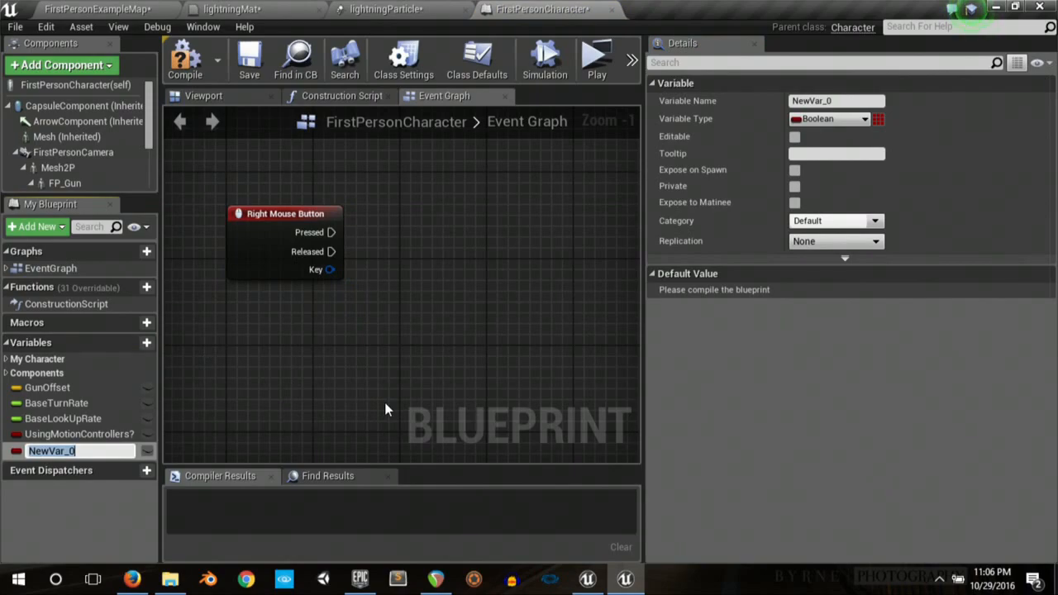
pyautogui.press('BackSpace')
pyautogui.write('lig')
pyautogui.press('Return')
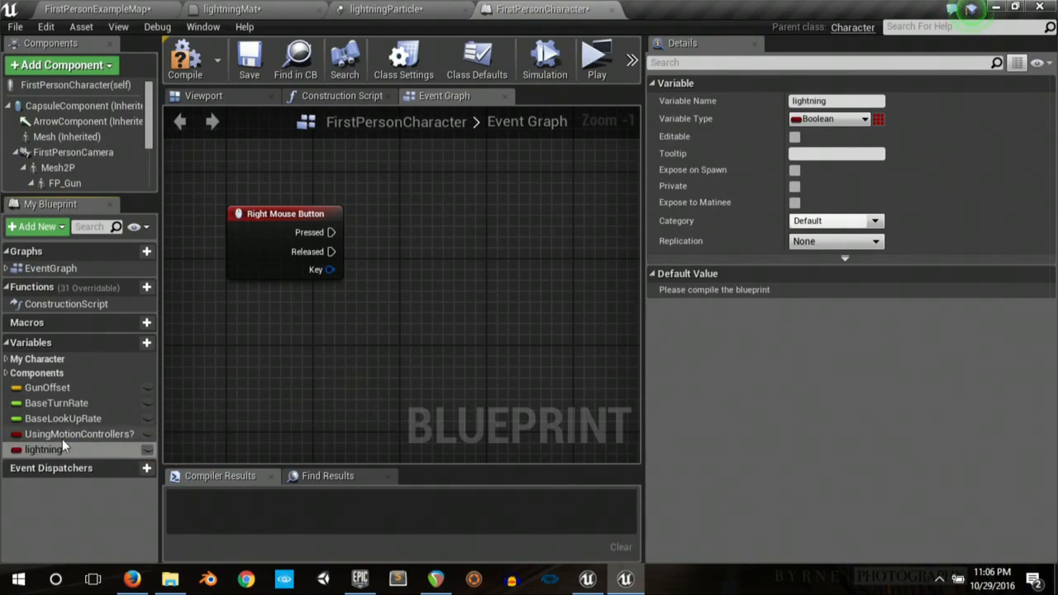
# Step: Add a SET node for lightning, connect it to the Right Mouse Button's Pressed output and set its value to true
pyautogui.moveTo(43, 446); pyautogui.dragTo(436, 198)
pyautogui.click(411, 257)
pyautogui.moveTo(337, 233); pyautogui.dragTo(398, 201)
pyautogui.click(458, 221)
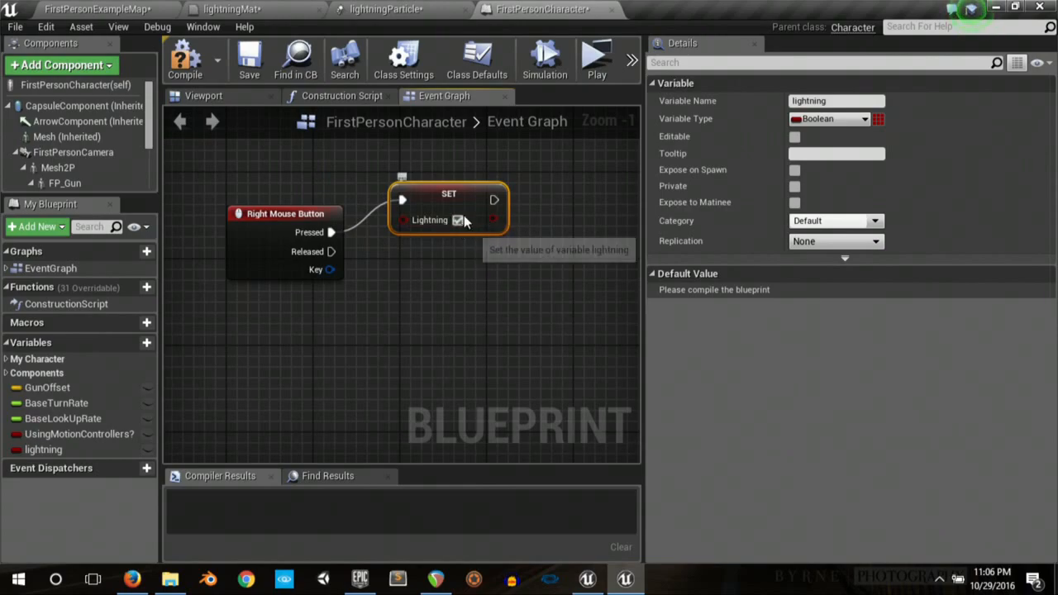
pyautogui.moveTo(459, 192); pyautogui.dragTo(471, 196)
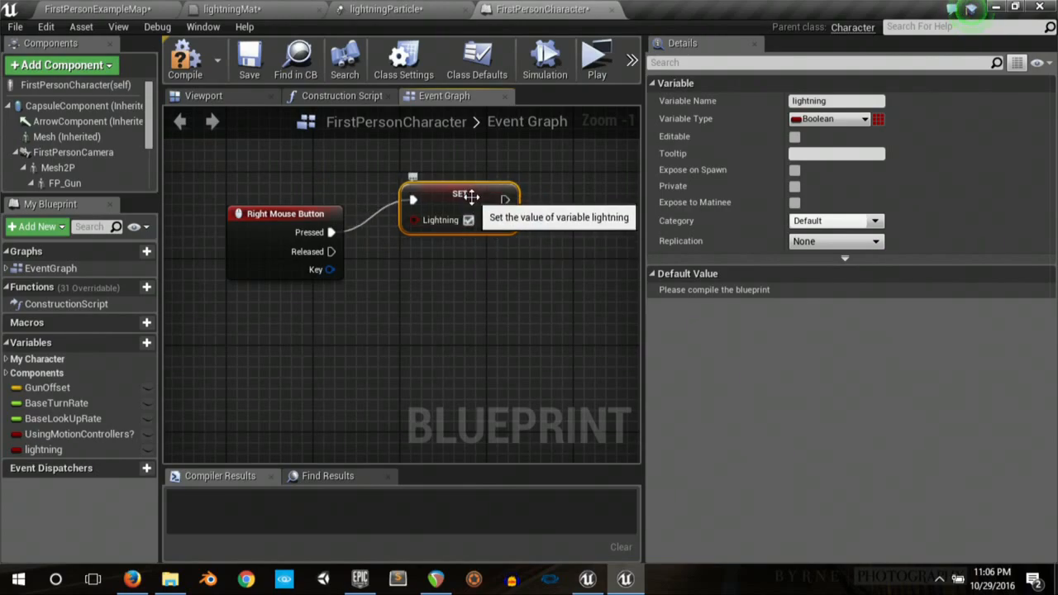
# Step: Duplicate the lightning SET node, set the copy to false and connect it to the Right Mouse Button's Released output
pyautogui.hotkey('ctrl', 'c')
pyautogui.hotkey('ctrl', 'v')
pyautogui.moveTo(542, 210); pyautogui.dragTo(460, 266)
pyautogui.click(458, 285)
pyautogui.moveTo(331, 251); pyautogui.dragTo(404, 265)
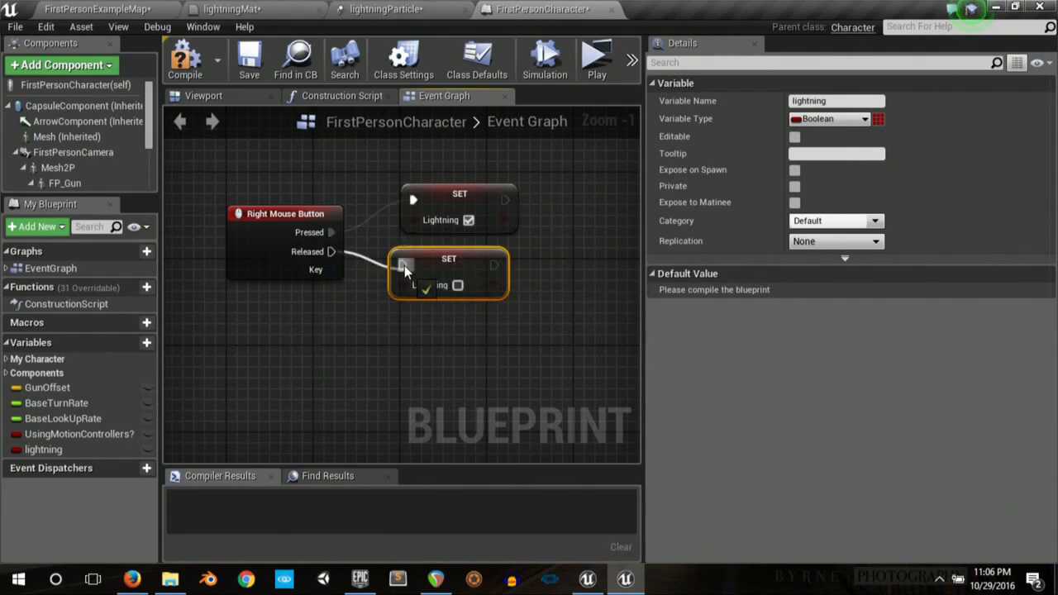
# Step: Add a Spawn Emitter at Location node executed after the SET node that turns lightning on
pyautogui.moveTo(636, 208); pyautogui.dragTo(453, 237, button='right')
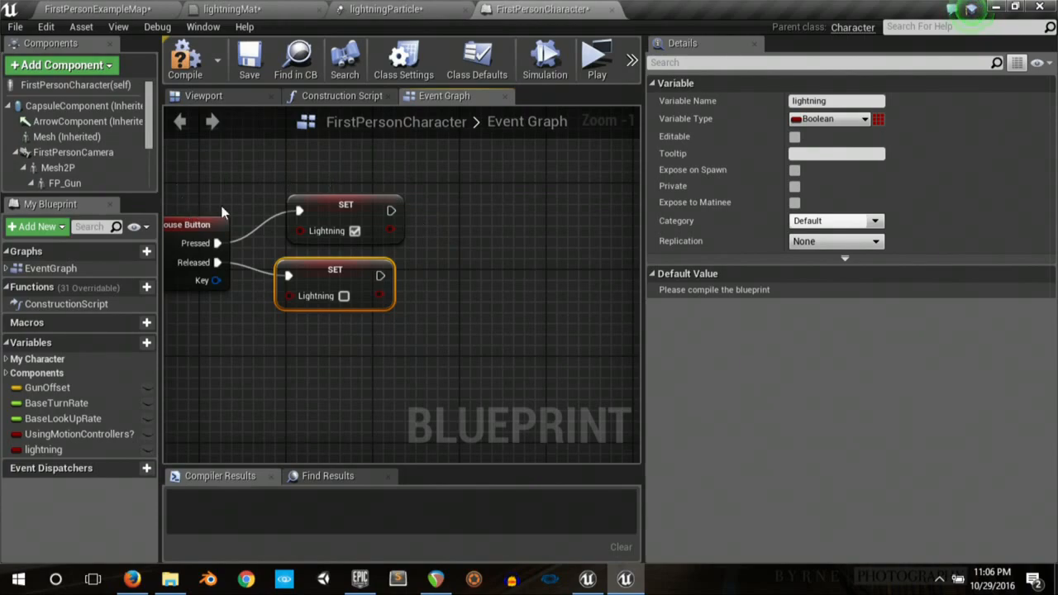
pyautogui.click(348, 204)
pyautogui.moveTo(381, 210); pyautogui.dragTo(439, 206)
pyautogui.write('spawn')
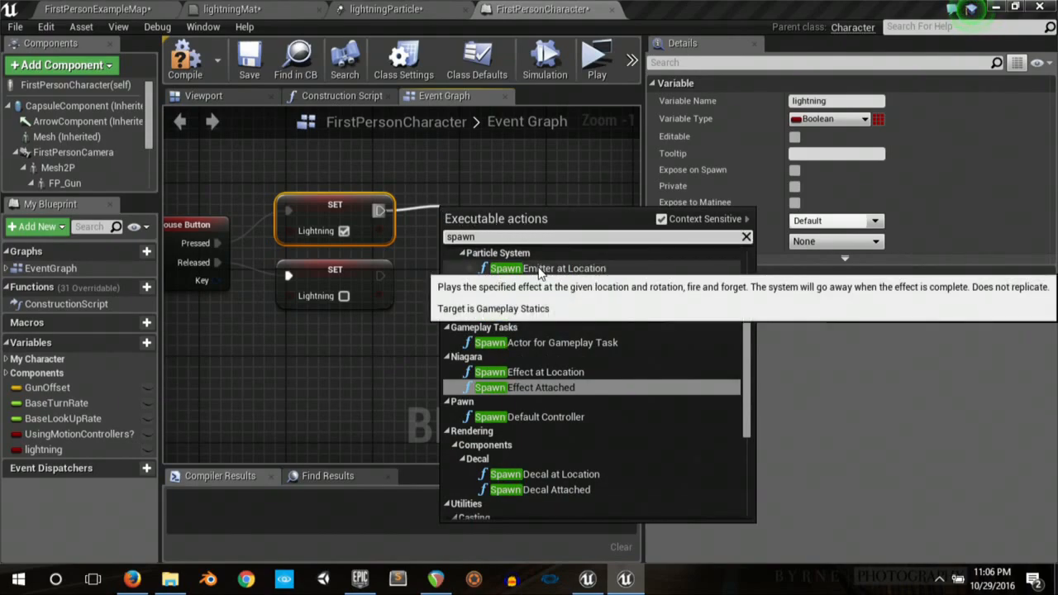
pyautogui.click(537, 268)
pyautogui.moveTo(463, 213); pyautogui.dragTo(494, 178)
pyautogui.moveTo(452, 311); pyautogui.dragTo(351, 328, button='right')
# Step: Choose lightningParticle as the Spawn Emitter node's template and move the node farther from the SET nodes
pyautogui.click(430, 242)
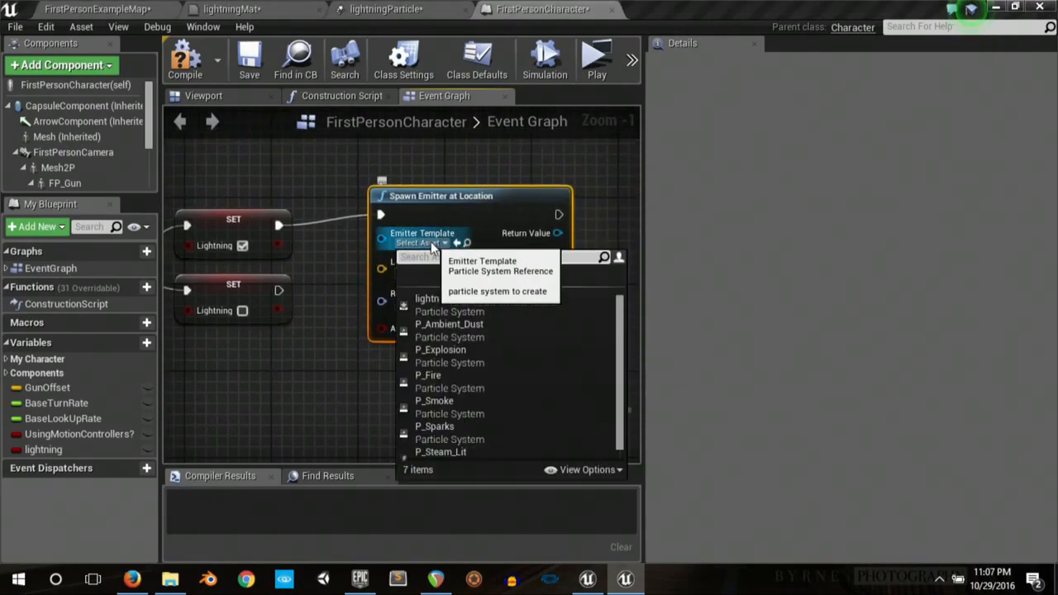
pyautogui.write('ligh')
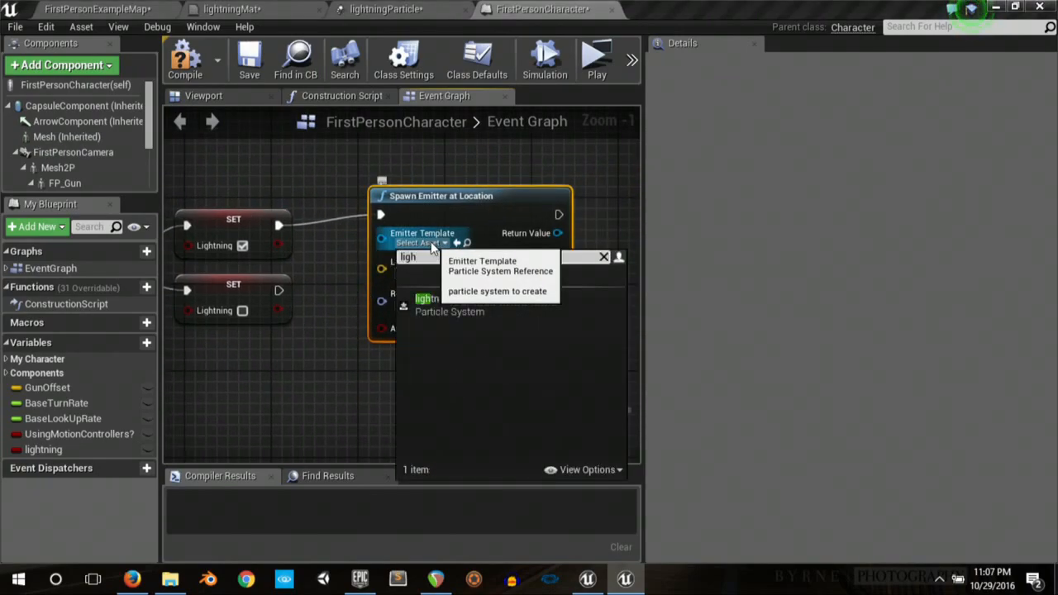
pyautogui.click(484, 317)
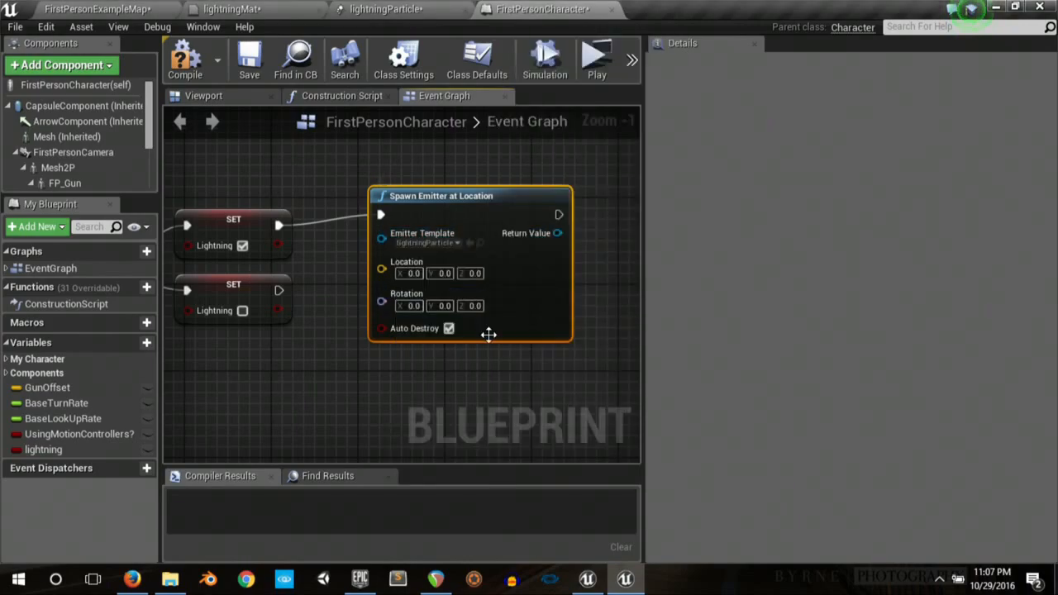
pyautogui.moveTo(464, 175); pyautogui.dragTo(493, 170, button='right')
pyautogui.moveTo(485, 191); pyautogui.dragTo(558, 191)
pyautogui.moveTo(360, 361); pyautogui.dragTo(334, 380, button='right')
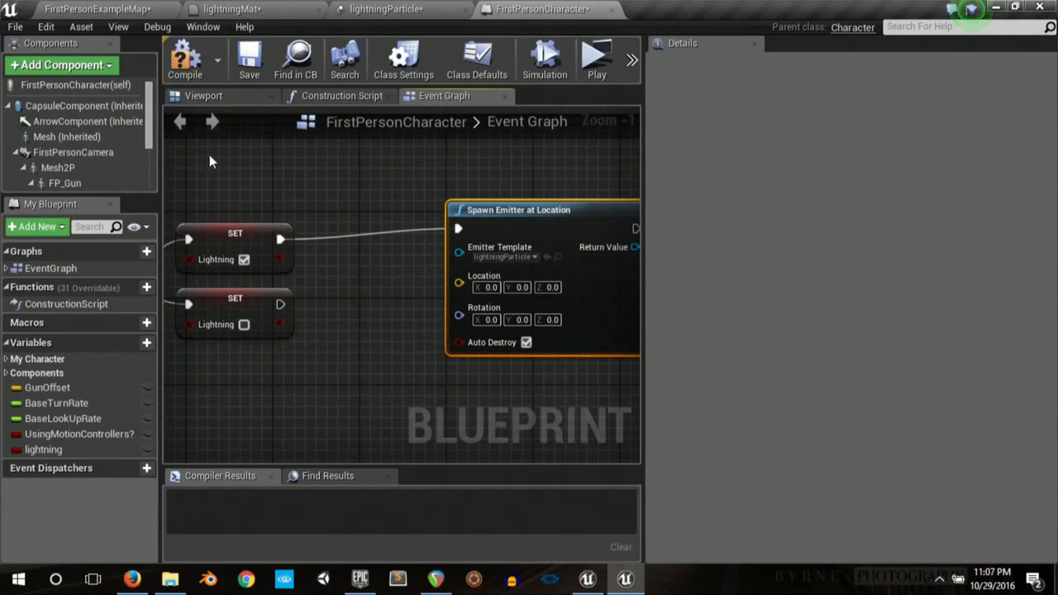
# Step: Show the character in the viewport and select the Sphere component under FP_Gun at the muzzle
pyautogui.click(222, 98)
pyautogui.moveTo(539, 270); pyautogui.dragTo(473, 305, button='right')
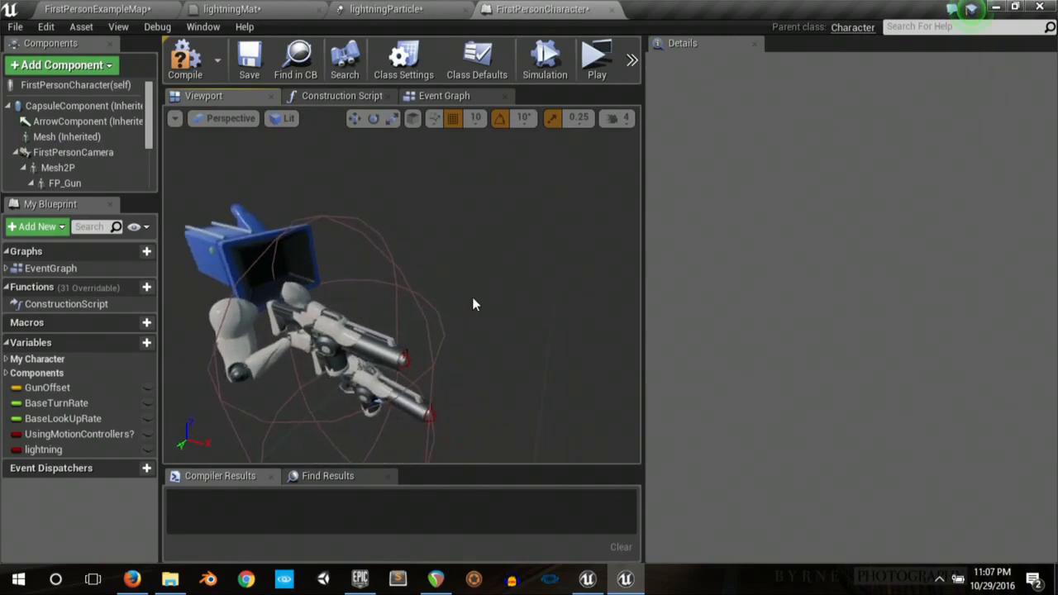
pyautogui.click(412, 362)
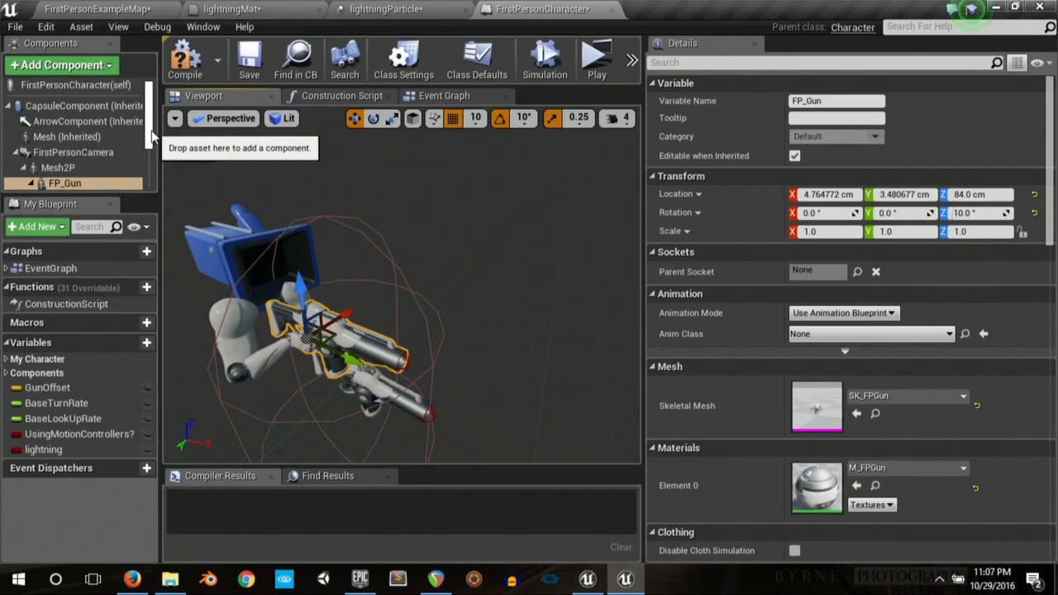
pyautogui.scroll(-3, 74, 158)
pyautogui.click(73, 132)
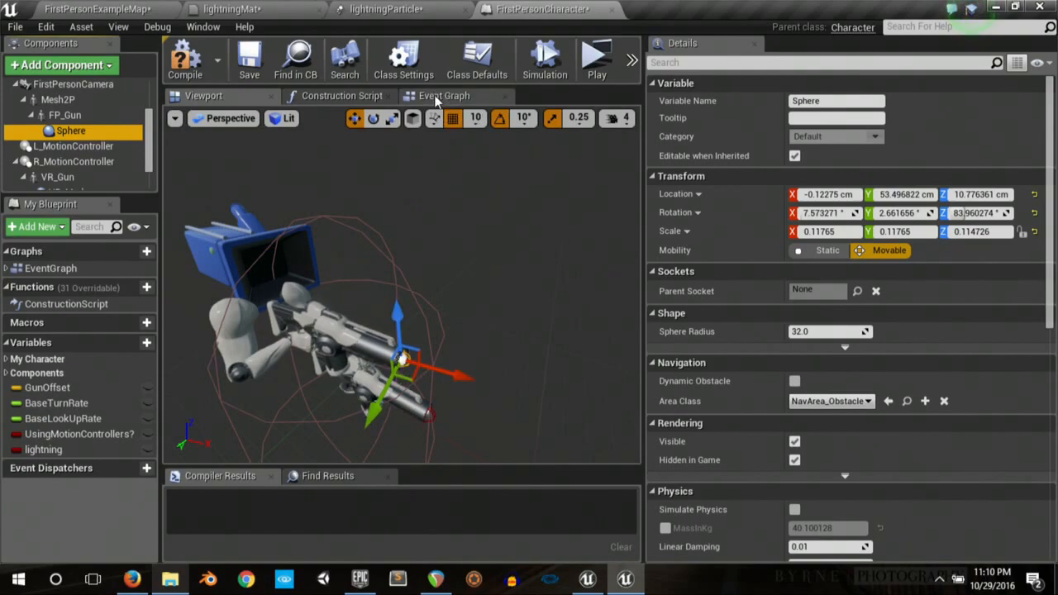
# Step: Place a reference to the Sphere component in the Event Graph below the SET nodes
pyautogui.click(437, 97)
pyautogui.moveTo(328, 358); pyautogui.dragTo(267, 338, button='right')
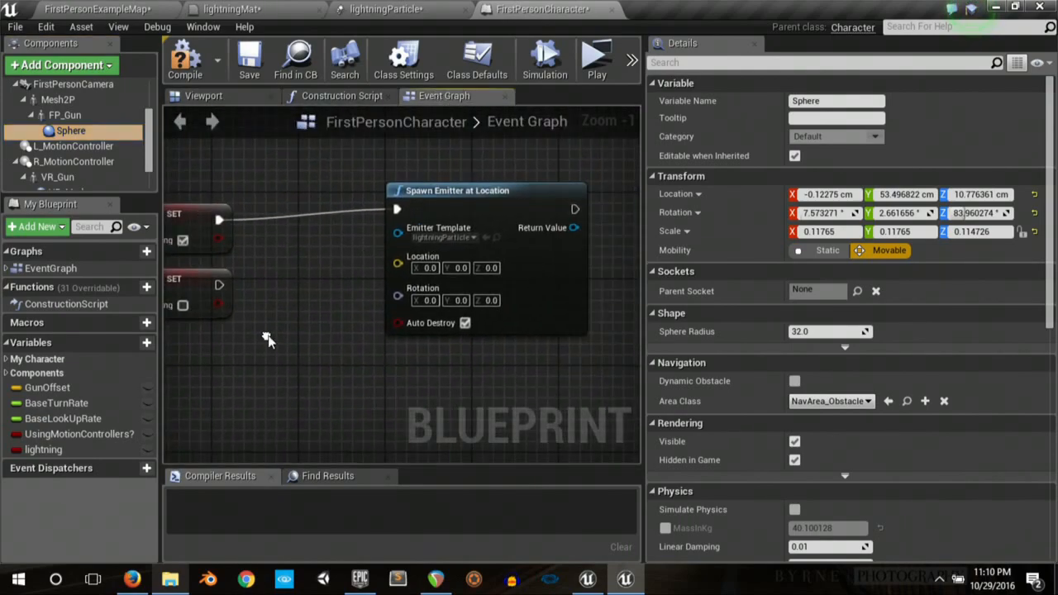
pyautogui.moveTo(56, 132); pyautogui.dragTo(191, 358)
pyautogui.moveTo(375, 328); pyautogui.dragTo(392, 325)
pyautogui.moveTo(277, 332); pyautogui.dragTo(369, 330, button='right')
# Step: Add a GetWorldLocation node for the Sphere and connect its return value to the Spawn Emitter's Location
pyautogui.moveTo(305, 362); pyautogui.dragTo(346, 362)
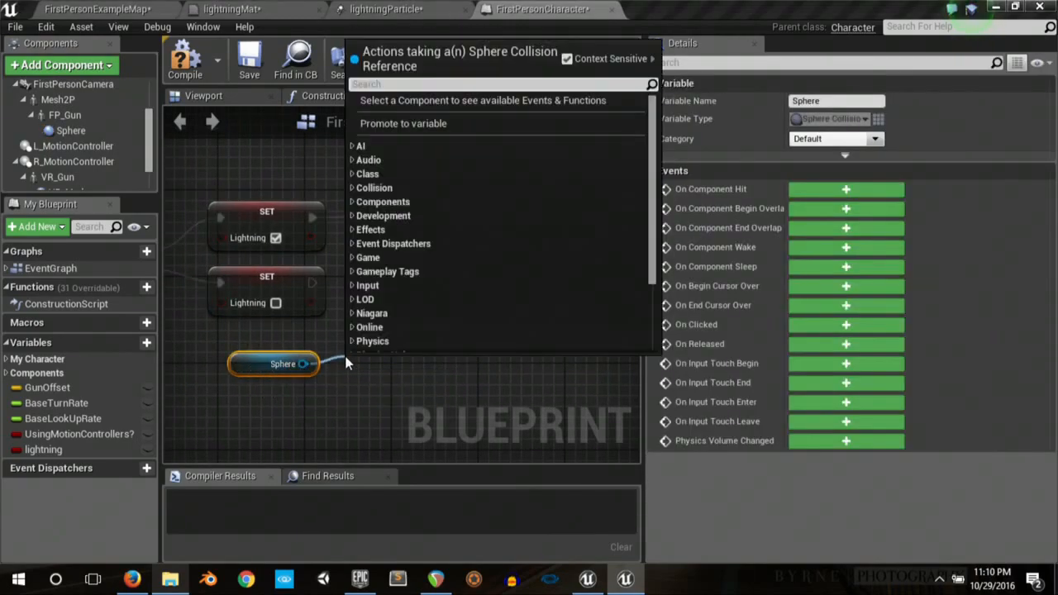
pyautogui.write('get')
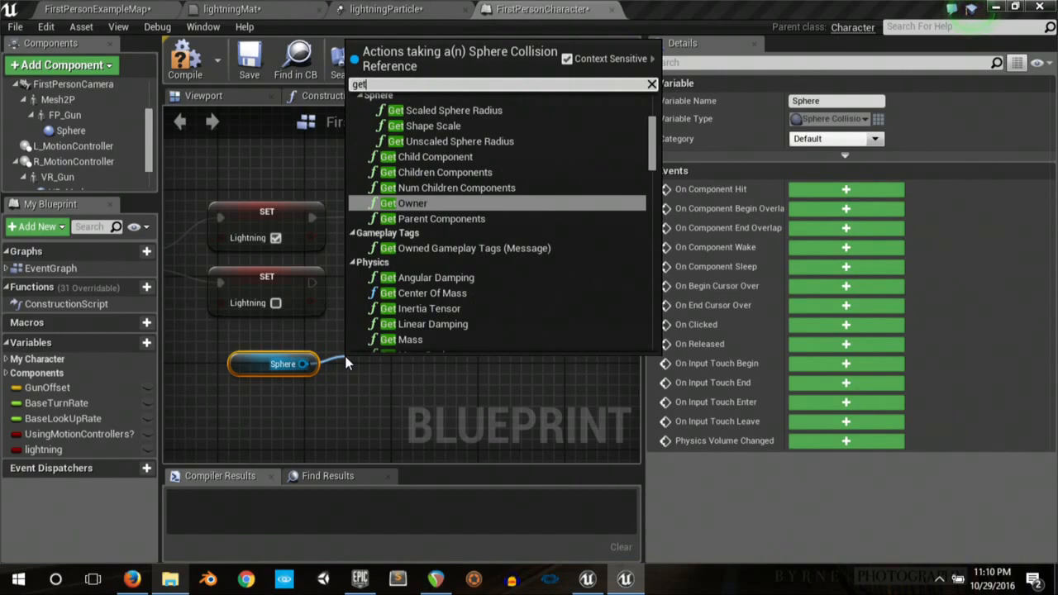
pyautogui.write(' locat')
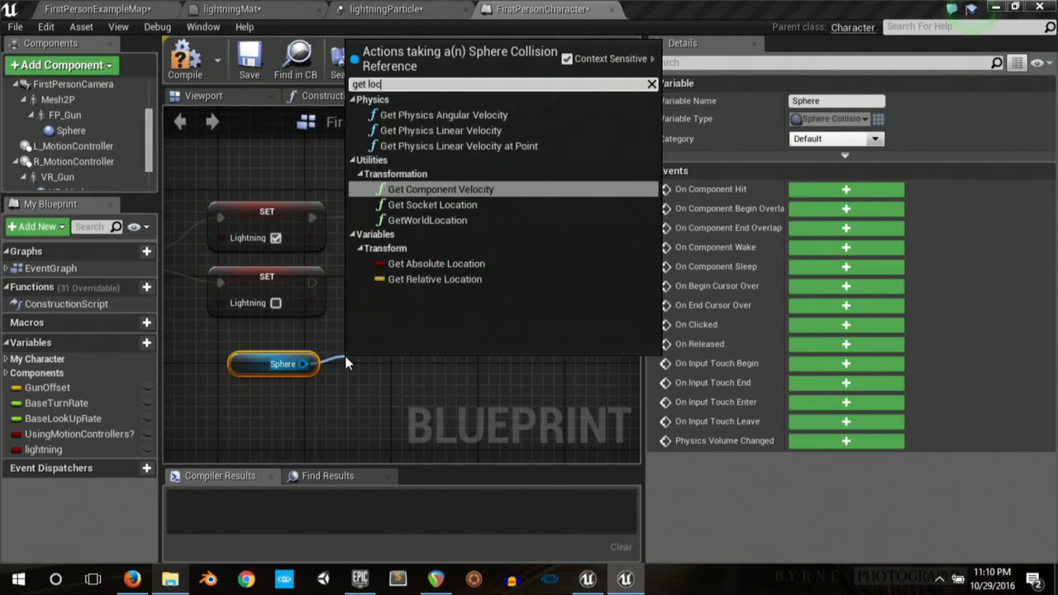
pyautogui.press('Down')
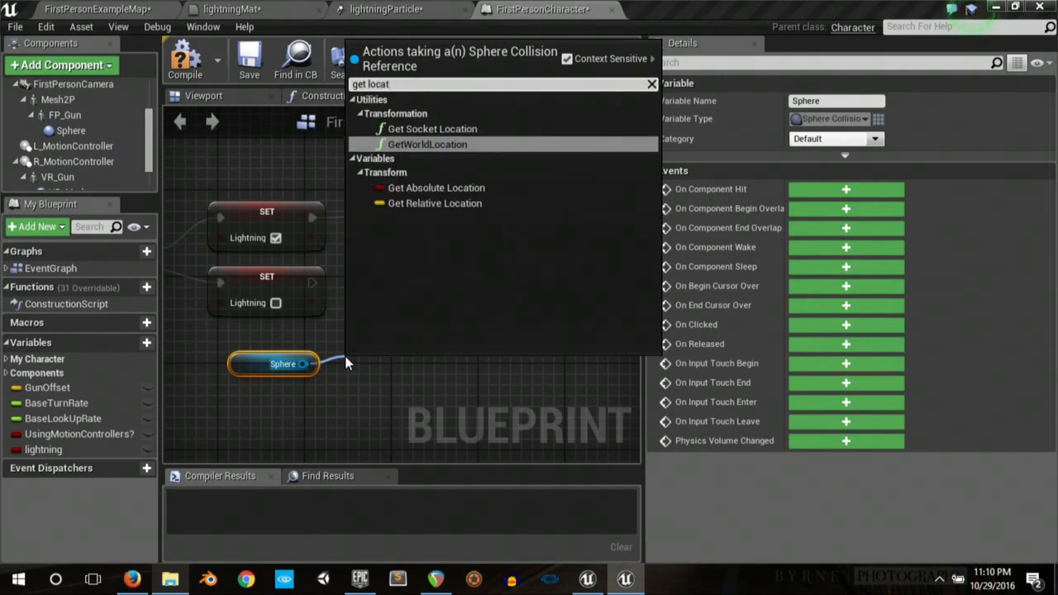
pyautogui.press('Return')
pyautogui.moveTo(480, 390); pyautogui.dragTo(490, 261)
# Step: Add an Event Tick node in the empty area below the Right Mouse Button nodes
pyautogui.scroll(-2, 362, 367)
pyautogui.moveTo(362, 367); pyautogui.dragTo(405, 318, button='right')
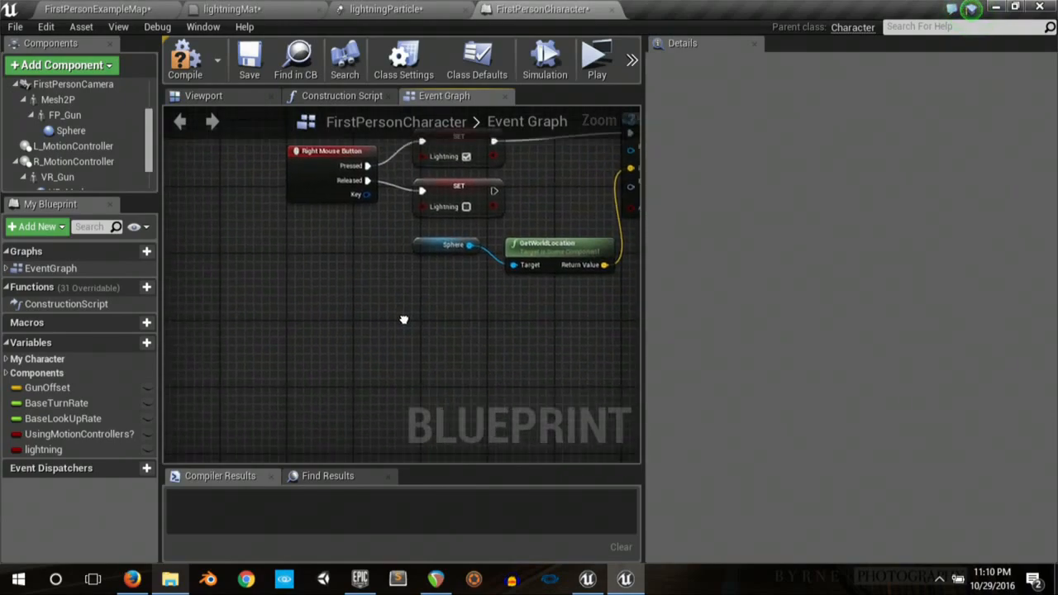
pyautogui.rightClick(304, 340)
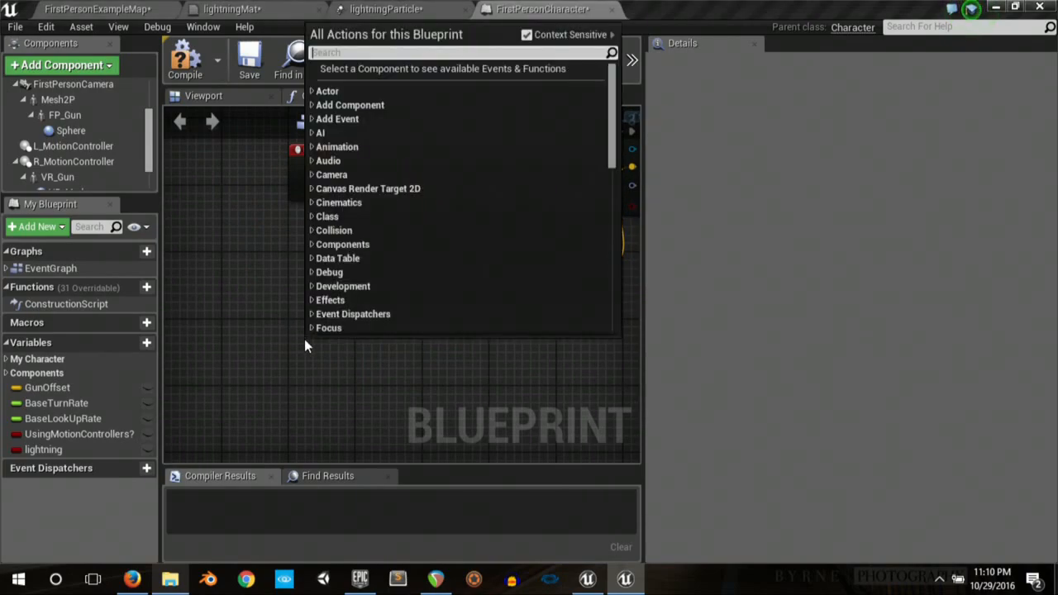
pyautogui.write('tick')
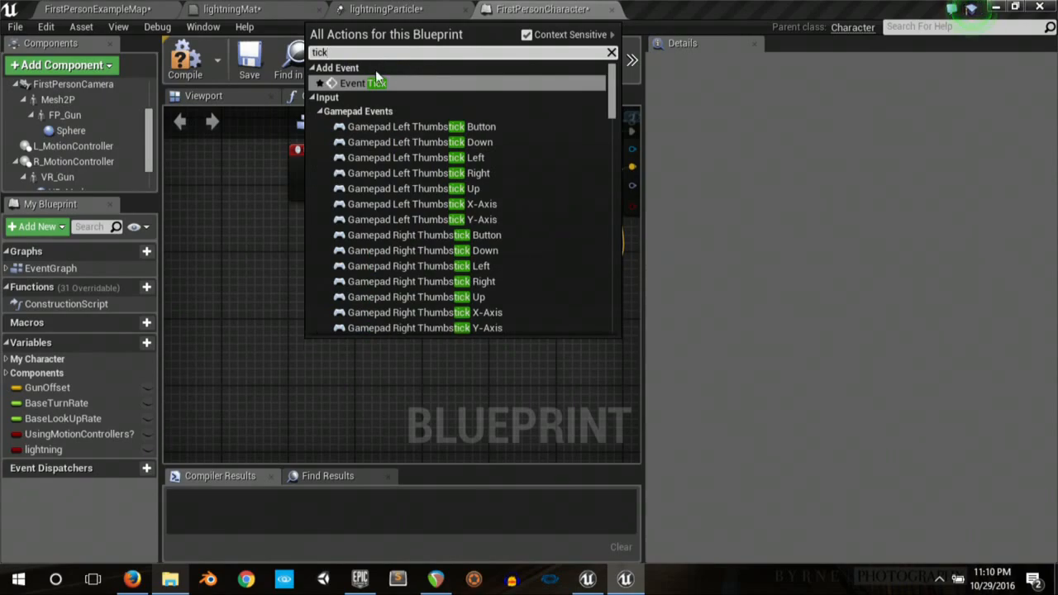
pyautogui.click(374, 80)
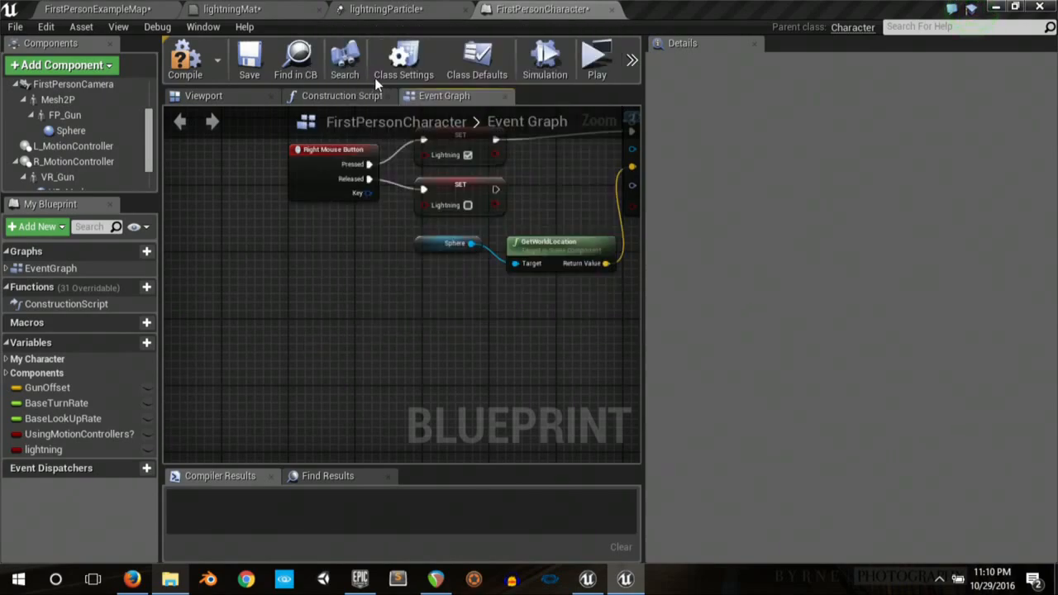
pyautogui.moveTo(435, 354); pyautogui.dragTo(496, 316, button='right')
pyautogui.moveTo(294, 373); pyautogui.dragTo(270, 374)
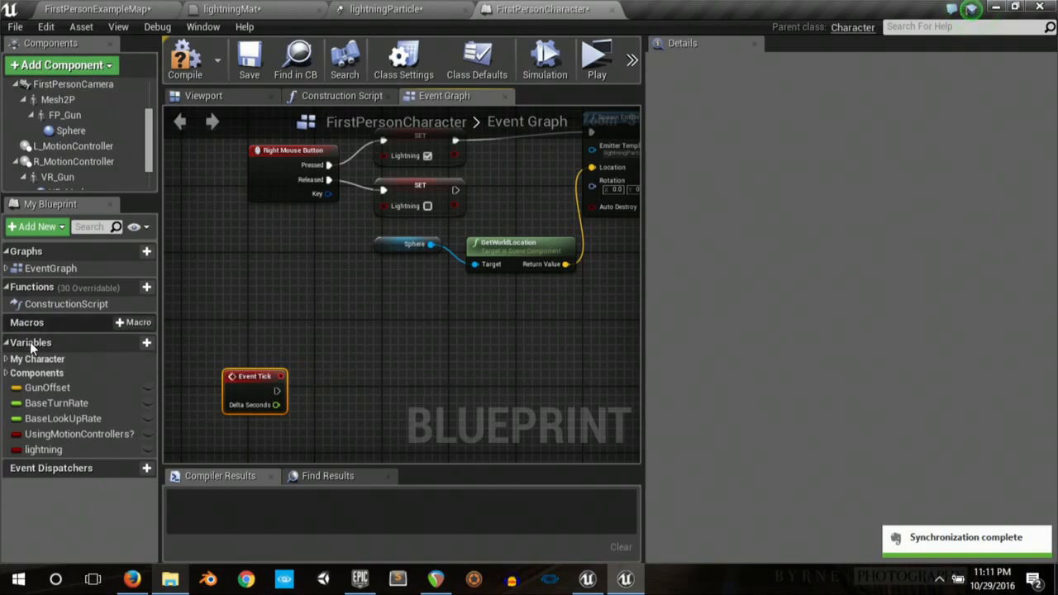
# Step: Add a Get lightning node that feeds the condition of a new Branch, and execute the Branch from Event Tick
pyautogui.moveTo(45, 448); pyautogui.dragTo(268, 437)
pyautogui.click(283, 457)
pyautogui.moveTo(333, 444); pyautogui.dragTo(333, 372, button='right')
pyautogui.moveTo(333, 372); pyautogui.dragTo(330, 318)
pyautogui.write('bra')
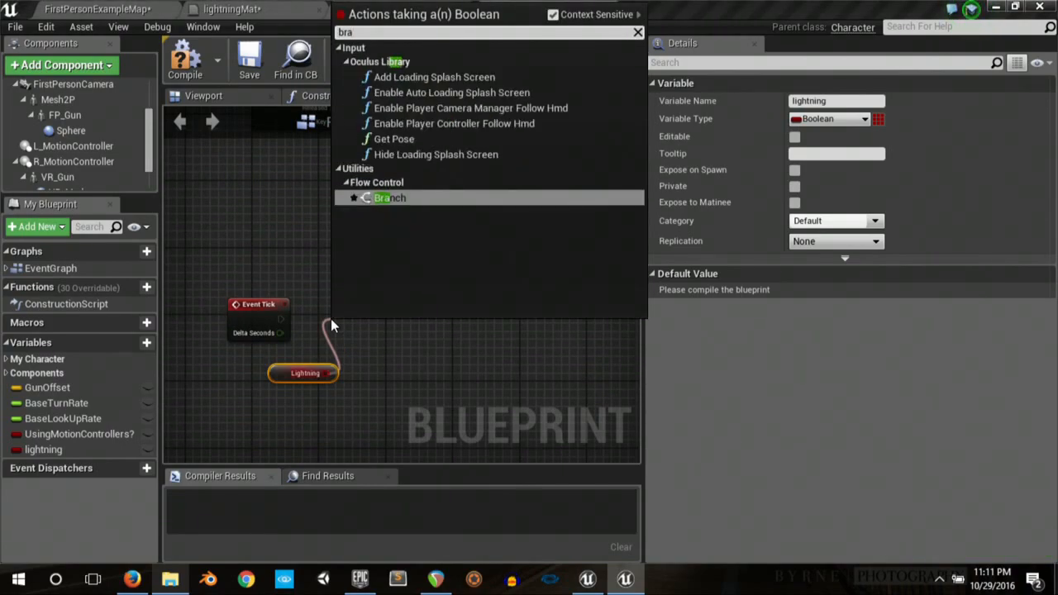
pyautogui.press('Return')
pyautogui.moveTo(363, 341); pyautogui.dragTo(405, 320)
pyautogui.moveTo(279, 322); pyautogui.dragTo(376, 320)
# Step: Place a reference to the FirstPersonCamera component below the Lightning and Branch nodes
pyautogui.moveTo(547, 308); pyautogui.dragTo(520, 344, button='right')
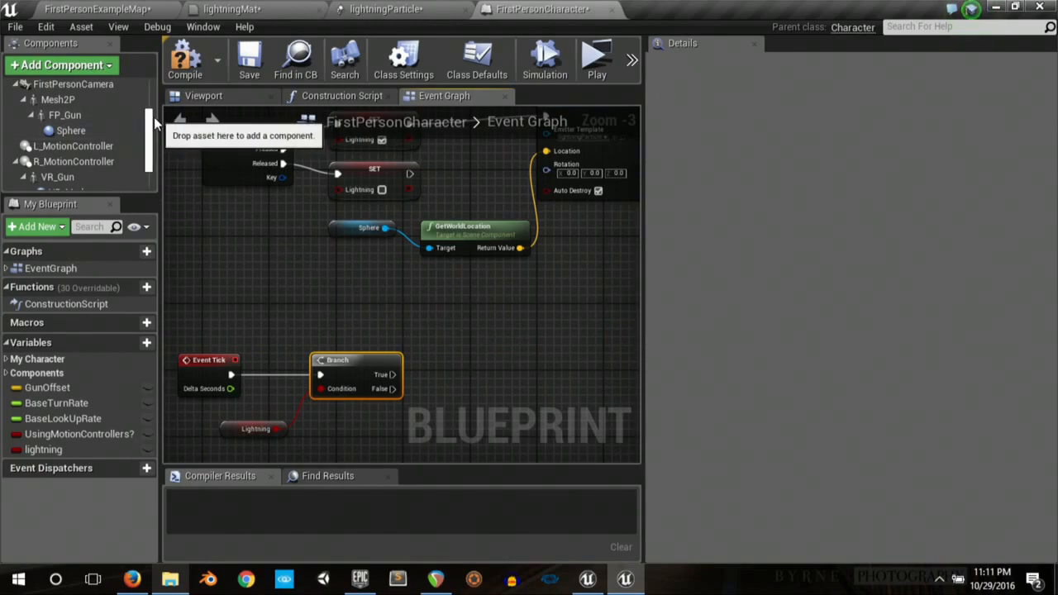
pyautogui.scroll(2, 147, 124)
pyautogui.moveTo(88, 119); pyautogui.dragTo(343, 426)
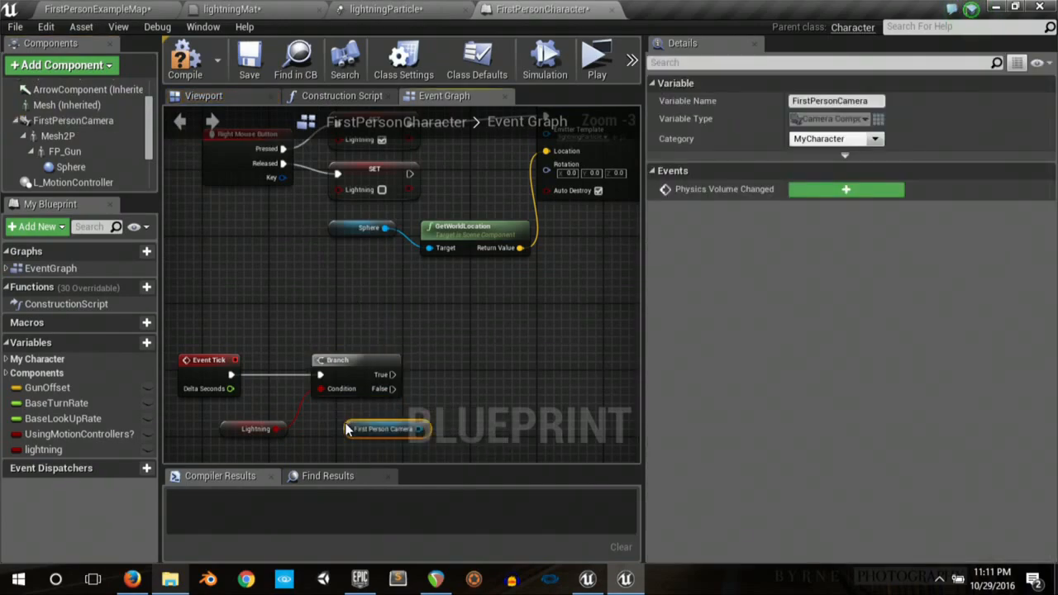
pyautogui.moveTo(363, 427); pyautogui.dragTo(367, 356, button='right')
pyautogui.moveTo(345, 356); pyautogui.dragTo(289, 399)
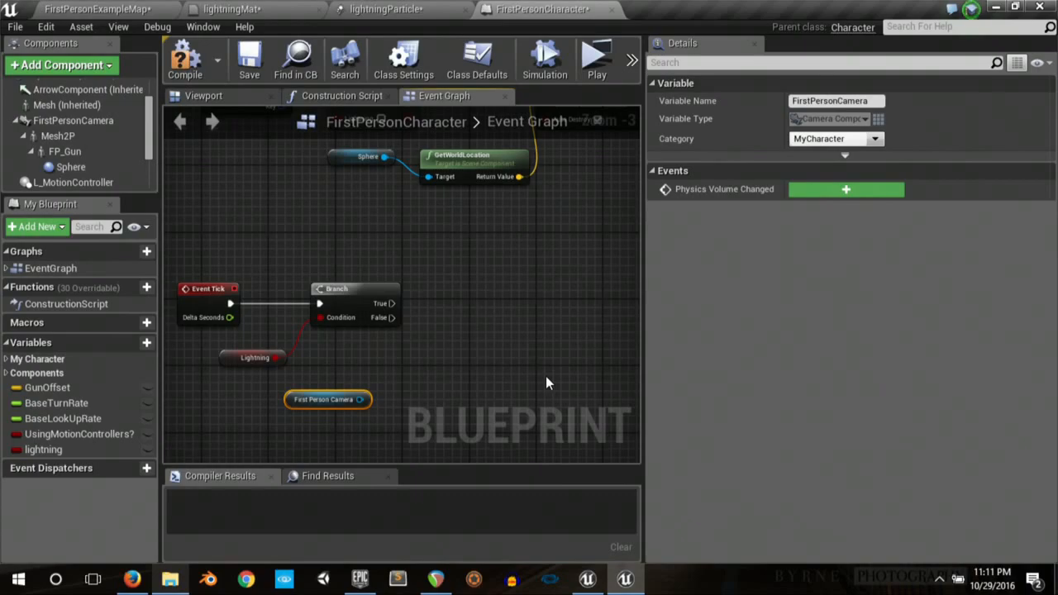
# Step: Add a GetWorldLocation node targeting the First Person Camera
pyautogui.moveTo(360, 399); pyautogui.dragTo(390, 372)
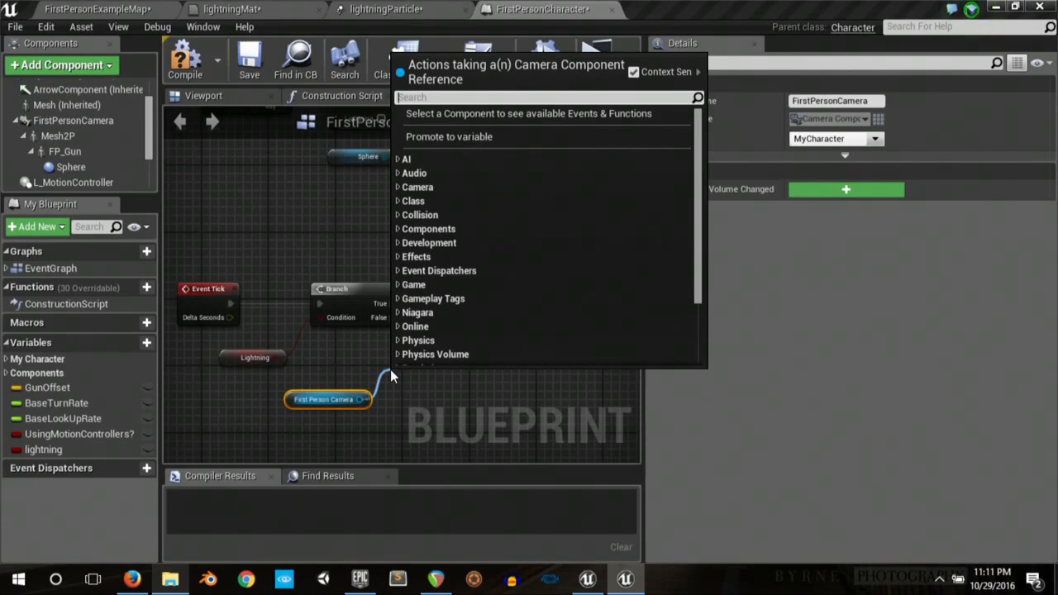
pyautogui.write('world')
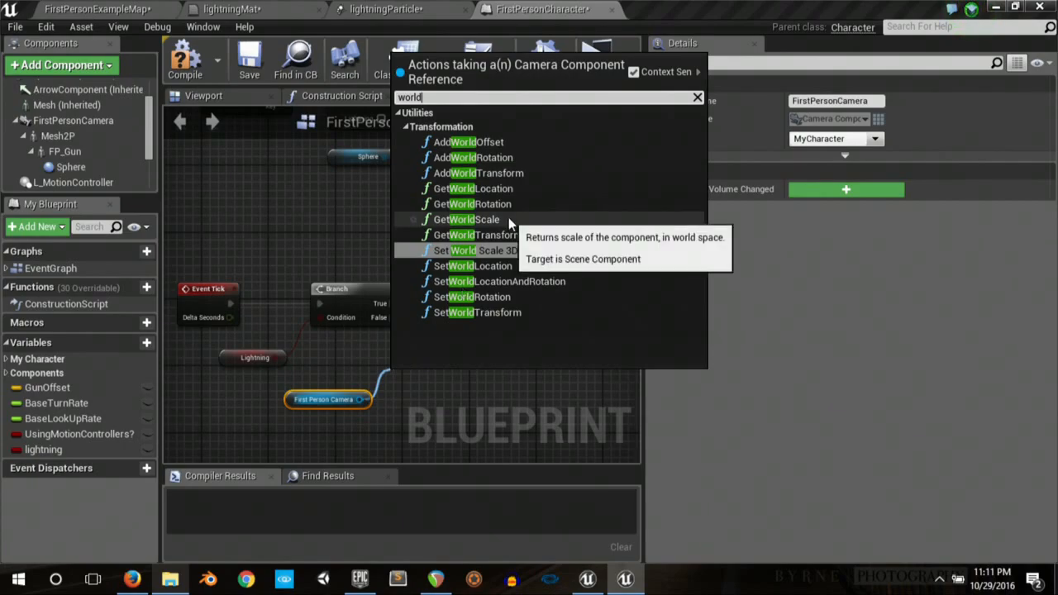
pyautogui.click(511, 188)
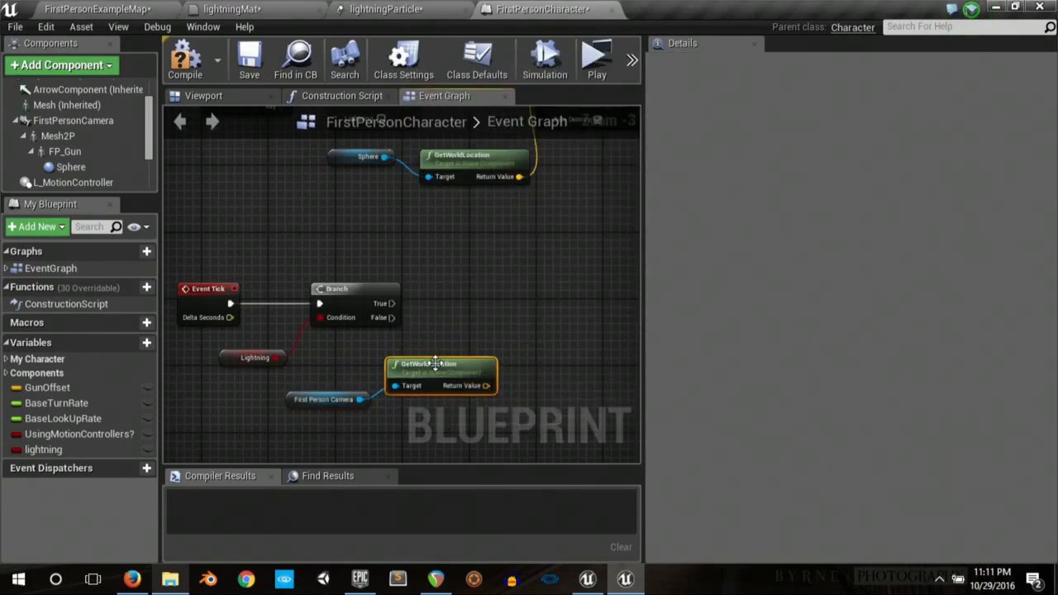
# Step: Add a Get Forward Vector node targeting the First Person Camera
pyautogui.moveTo(360, 399); pyautogui.dragTo(394, 428)
pyautogui.write('get fo')
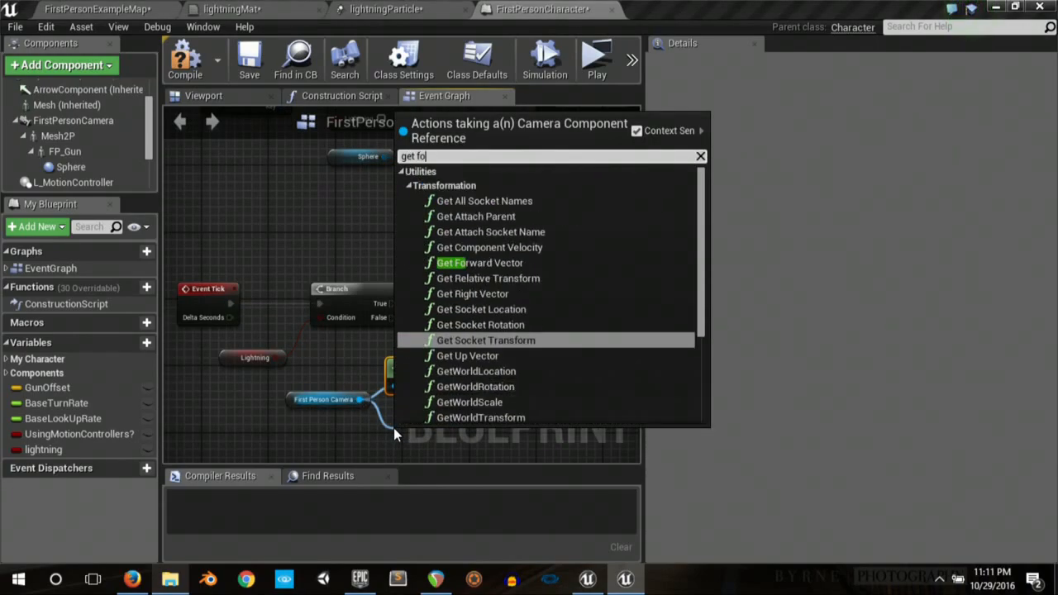
pyautogui.write('rward')
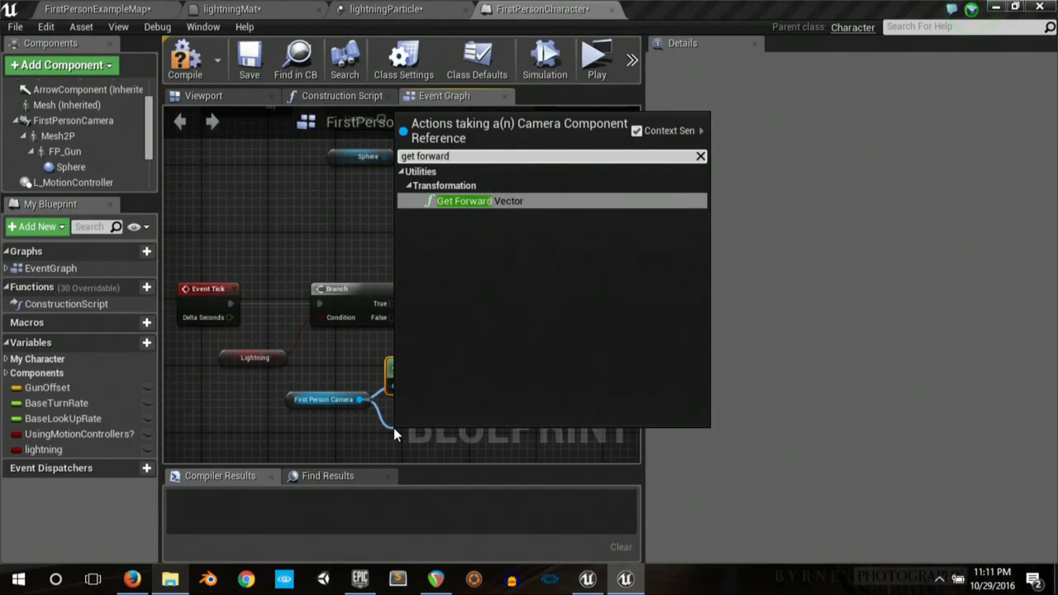
pyautogui.press('Return')
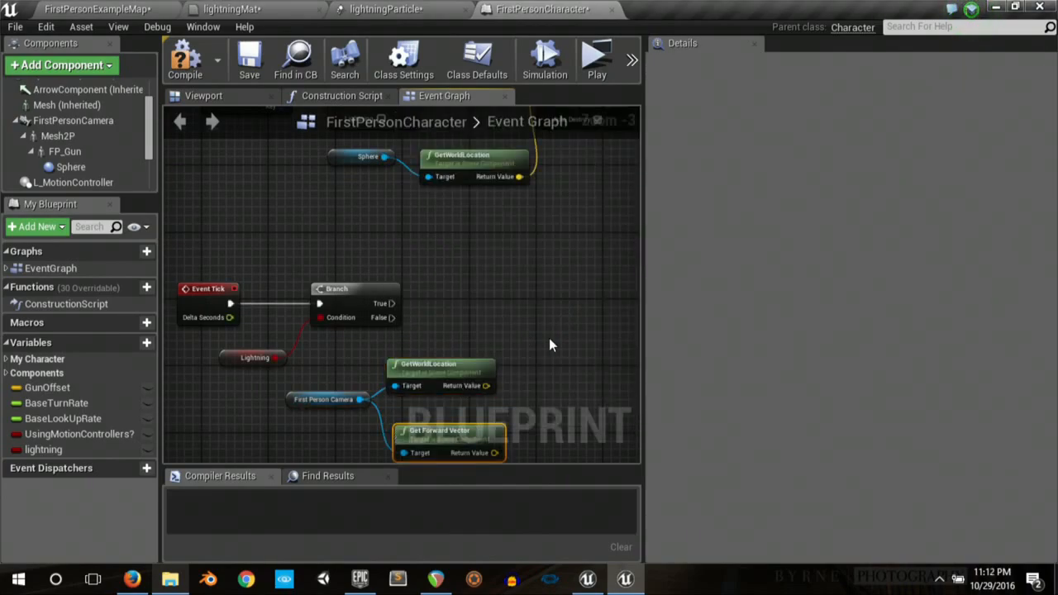
# Step: Multiply the camera's forward vector by a float of 100000 using a vector * float node
pyautogui.moveTo(535, 346); pyautogui.dragTo(513, 215, button='right')
pyautogui.moveTo(434, 298); pyautogui.dragTo(360, 298, button='right')
pyautogui.moveTo(360, 298); pyautogui.dragTo(402, 326)
pyautogui.write('mult')
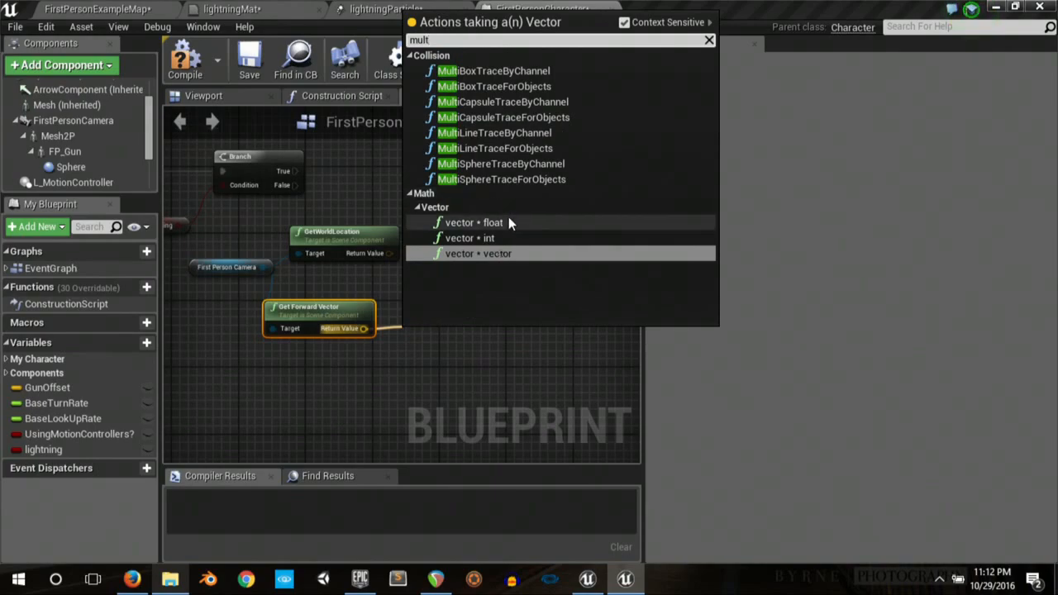
pyautogui.click(503, 222)
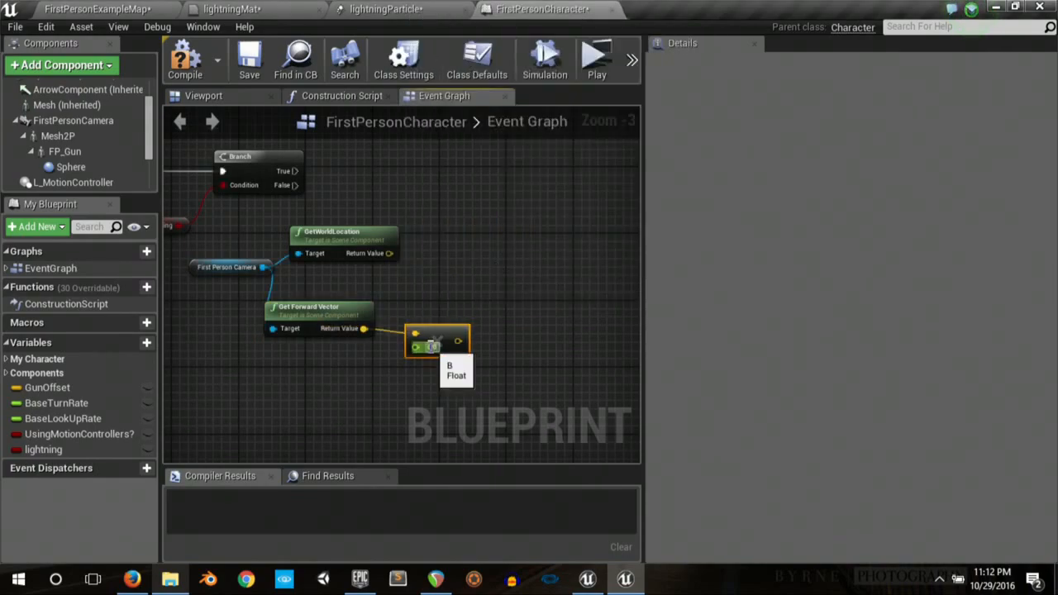
pyautogui.write('100000')
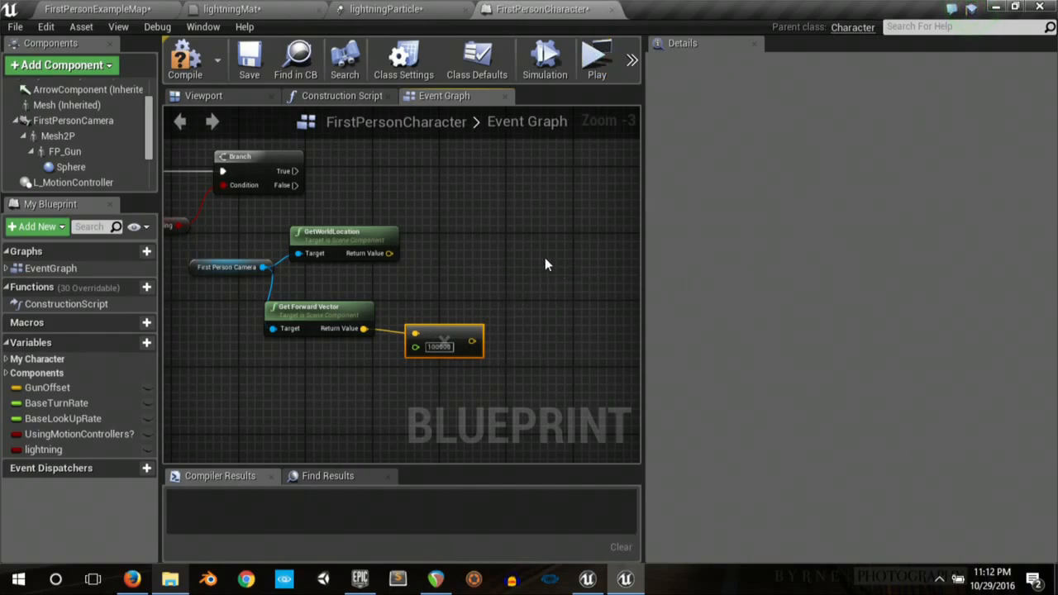
# Step: Add a vector + vector node that sums the camera's world location and the multiplied forward vector
pyautogui.moveTo(472, 341); pyautogui.dragTo(471, 288)
pyautogui.write('add')
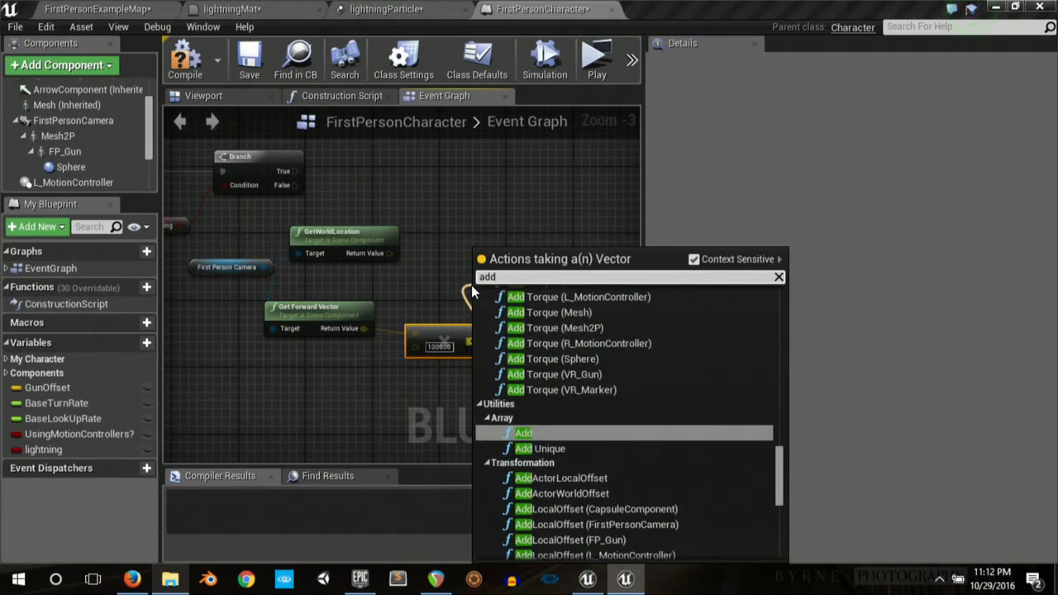
pyautogui.scroll(15, 603, 356)
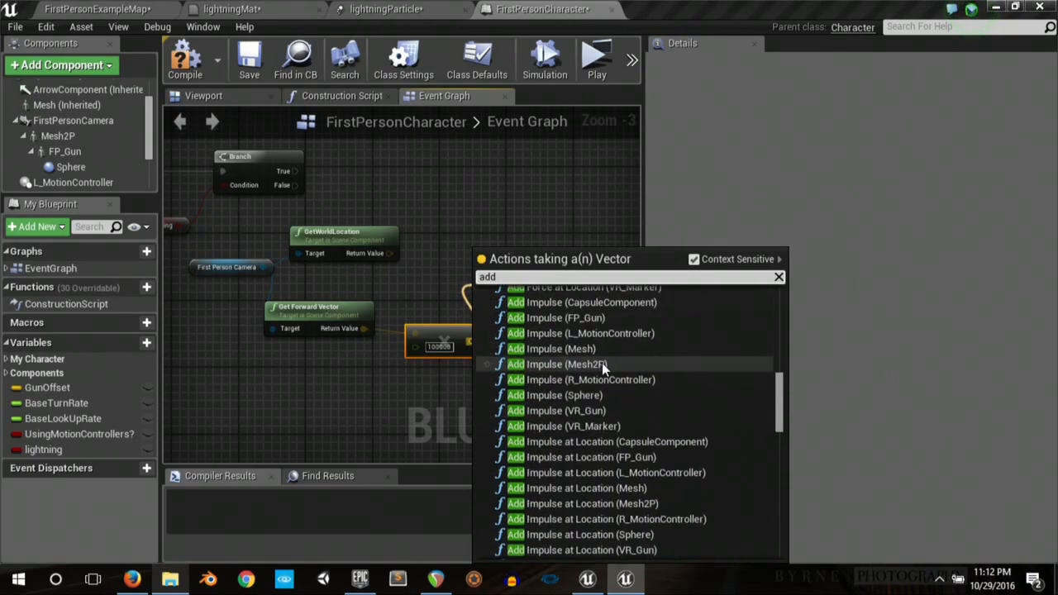
pyautogui.scroll(6, 600, 370)
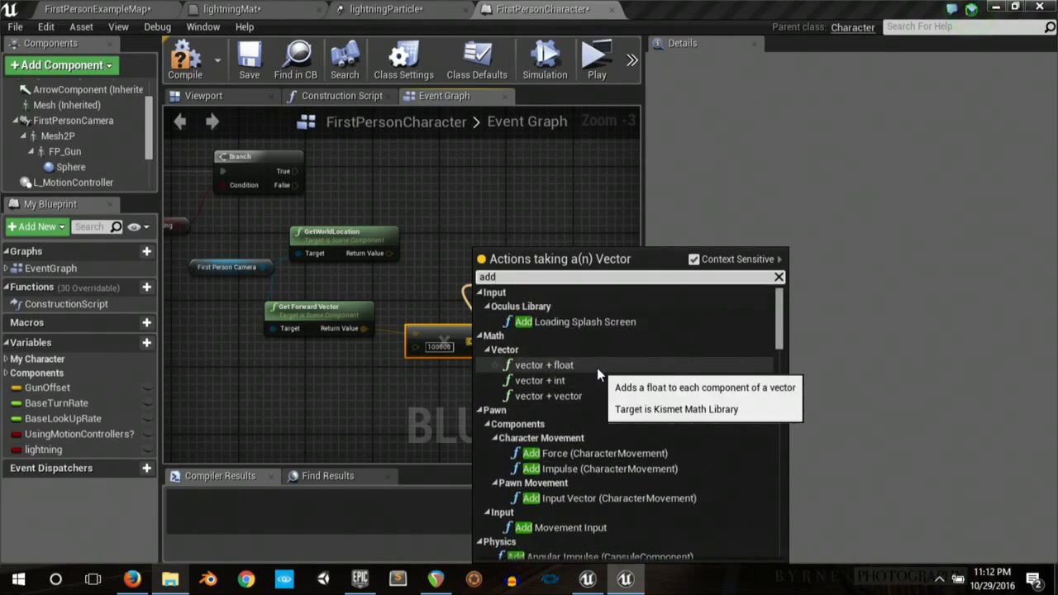
pyautogui.click(585, 395)
pyautogui.moveTo(389, 253); pyautogui.dragTo(483, 290)
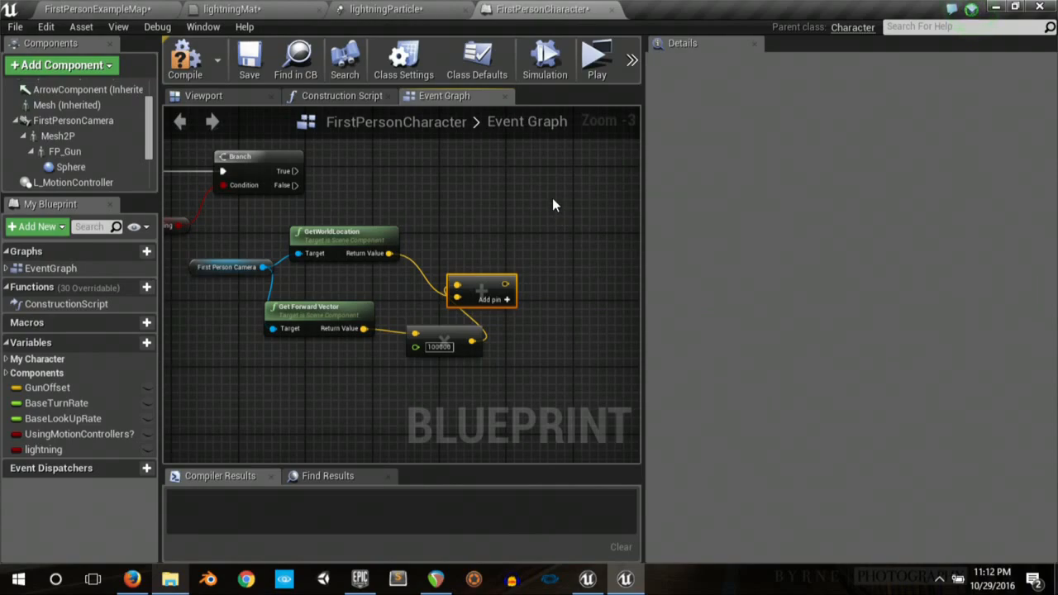
# Step: Run a LineTraceByChannel from the Branch's True output, starting at the camera's world location and ending at the summed vector
pyautogui.moveTo(557, 196); pyautogui.dragTo(517, 242, button='right')
pyautogui.moveTo(255, 215); pyautogui.dragTo(515, 212)
pyautogui.write('line tra')
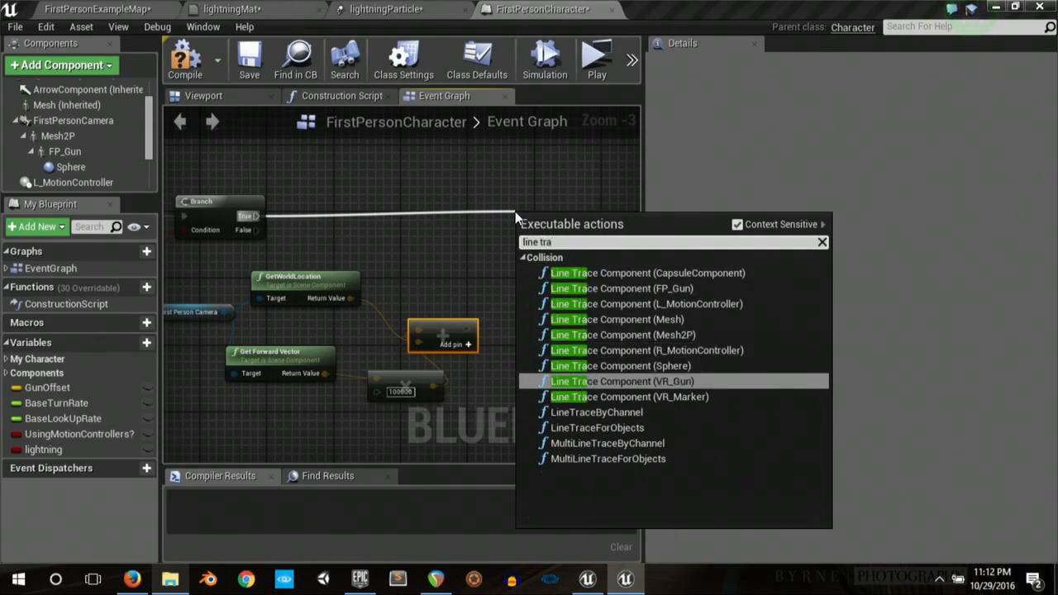
pyautogui.write('ce')
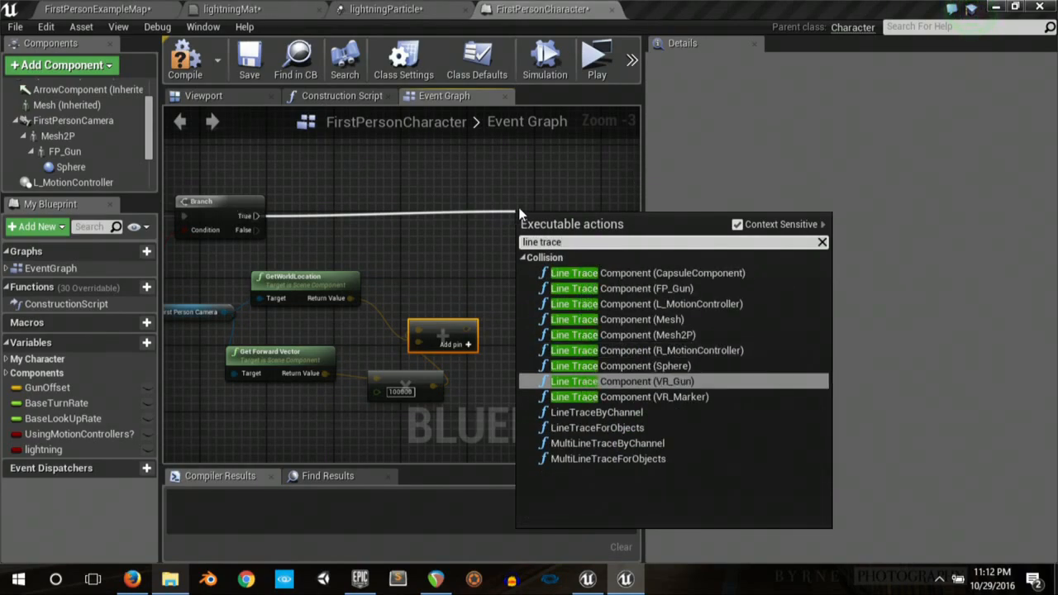
pyautogui.click(613, 412)
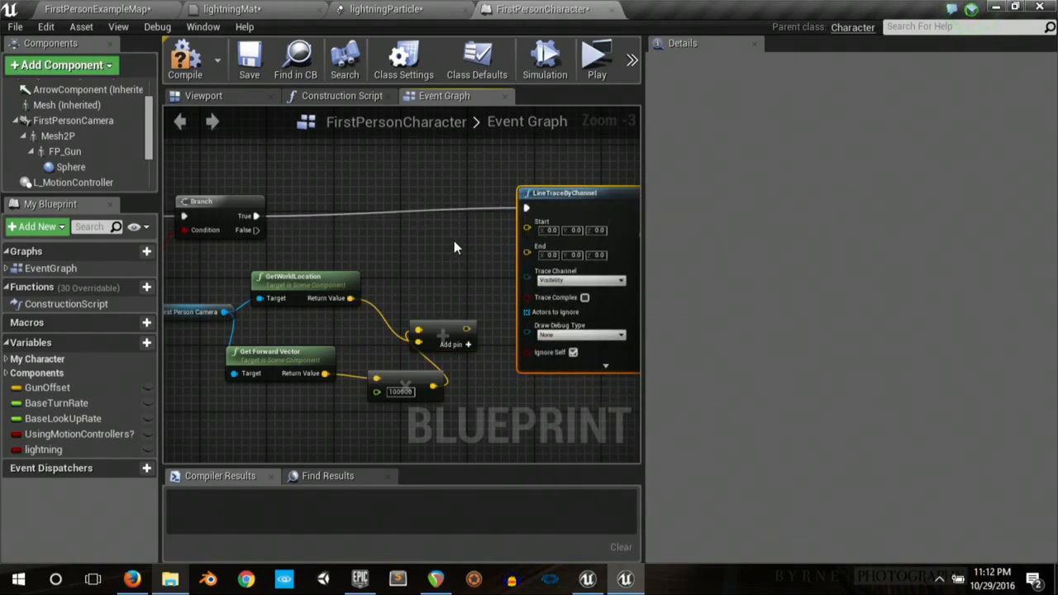
pyautogui.moveTo(350, 298); pyautogui.dragTo(526, 222)
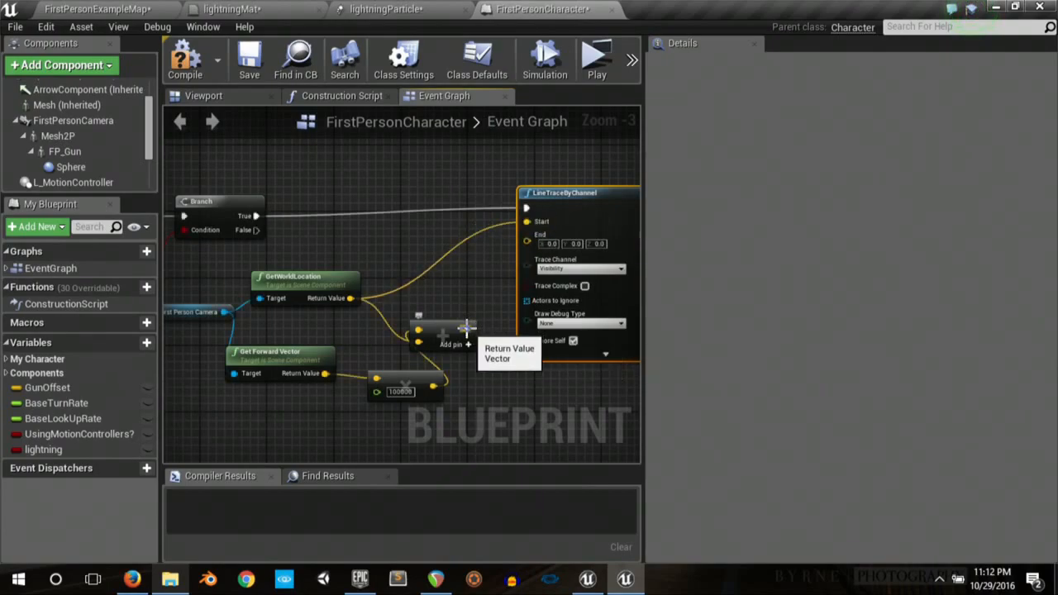
pyautogui.moveTo(467, 328); pyautogui.dragTo(527, 235)
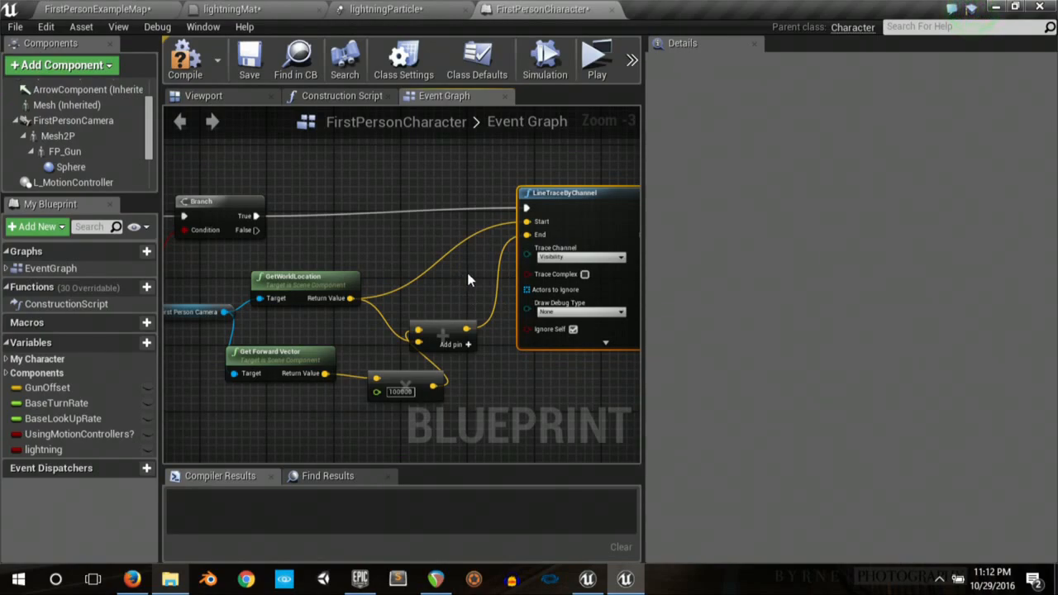
# Step: Add a Break Hit Result node fed by the line trace's Out Hit
pyautogui.moveTo(462, 179); pyautogui.dragTo(201, 163, button='right')
pyautogui.moveTo(428, 212); pyautogui.dragTo(478, 271)
pyautogui.write('brea')
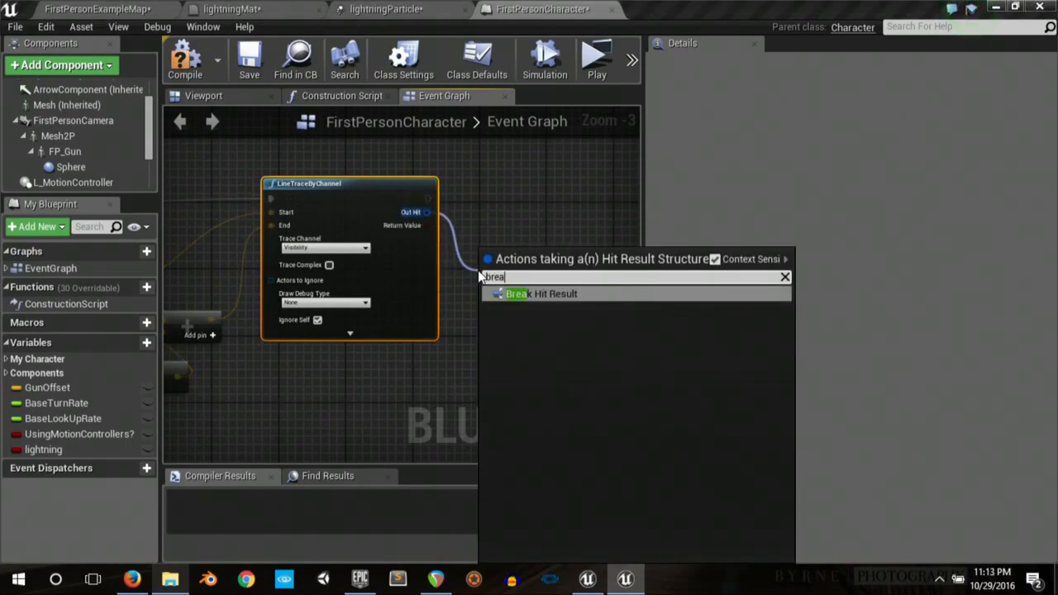
pyautogui.press('Return')
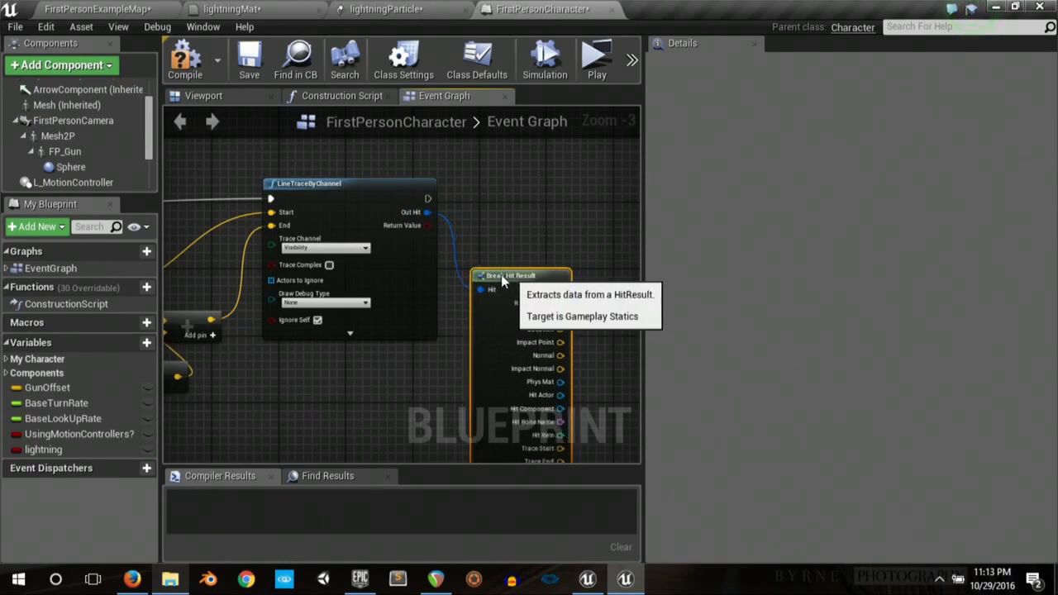
# Step: Add a Set Beam Source Point node targeting the spawned emitter, with the Sphere's world location as the new source point
pyautogui.moveTo(520, 176); pyautogui.dragTo(534, 380, button='right')
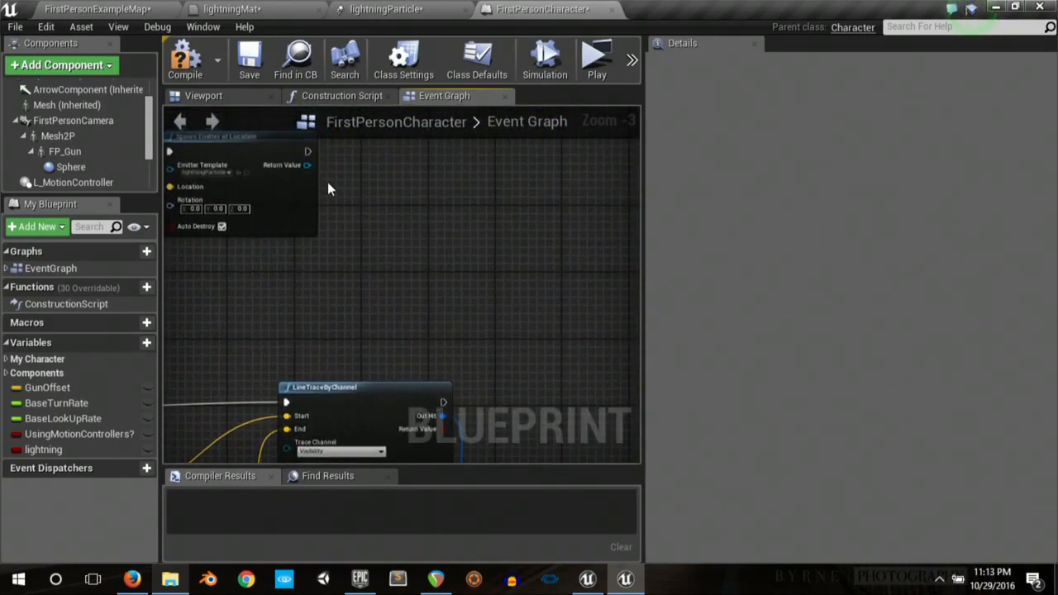
pyautogui.moveTo(306, 165); pyautogui.dragTo(342, 275)
pyautogui.write('set bea')
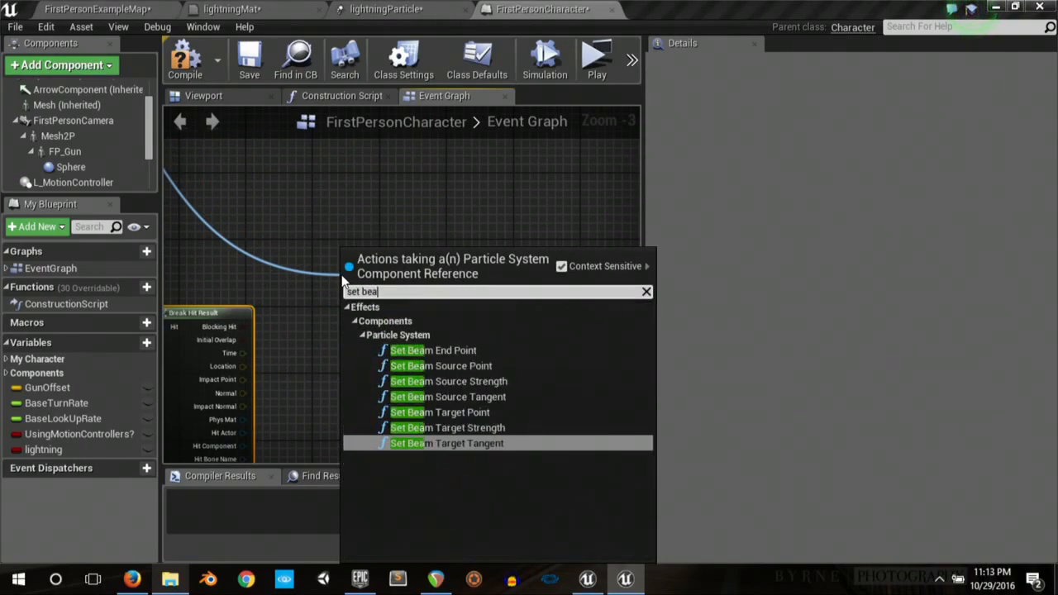
pyautogui.click(454, 365)
pyautogui.moveTo(354, 215); pyautogui.dragTo(768, 171, button='right')
pyautogui.moveTo(590, 339); pyautogui.dragTo(567, 351, button='right')
pyautogui.moveTo(413, 220); pyautogui.dragTo(359, 433, button='right')
pyautogui.moveTo(373, 266); pyautogui.dragTo(488, 403)
pyautogui.moveTo(388, 345); pyautogui.dragTo(306, 182, button='right')
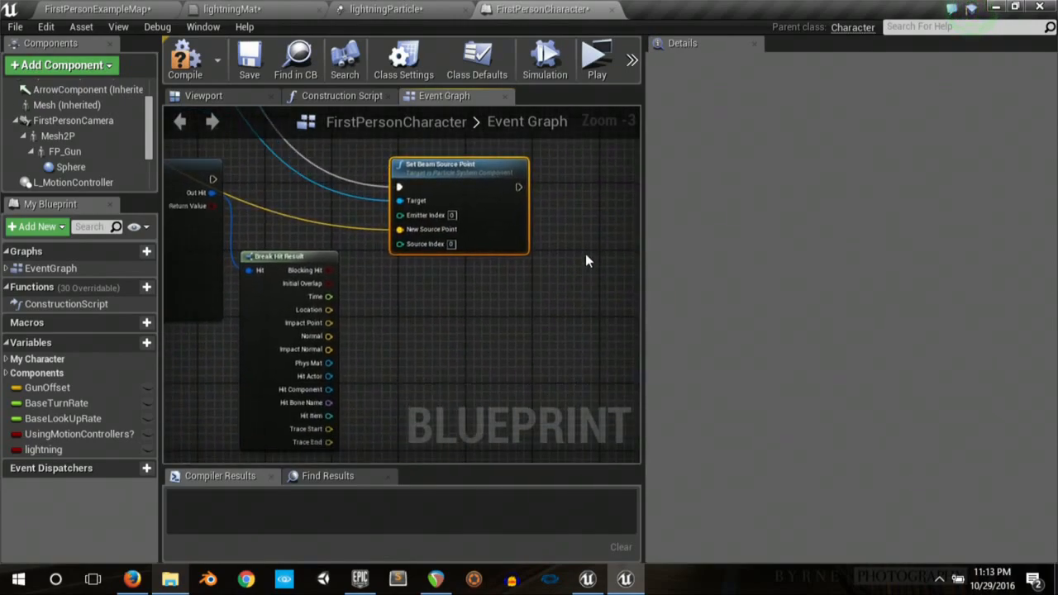
# Step: Chain a Set Beam Target Point node for the spawned emitter after Set Beam Source Point, using Trace End as the new target point
pyautogui.moveTo(585, 253); pyautogui.dragTo(539, 298, button='right')
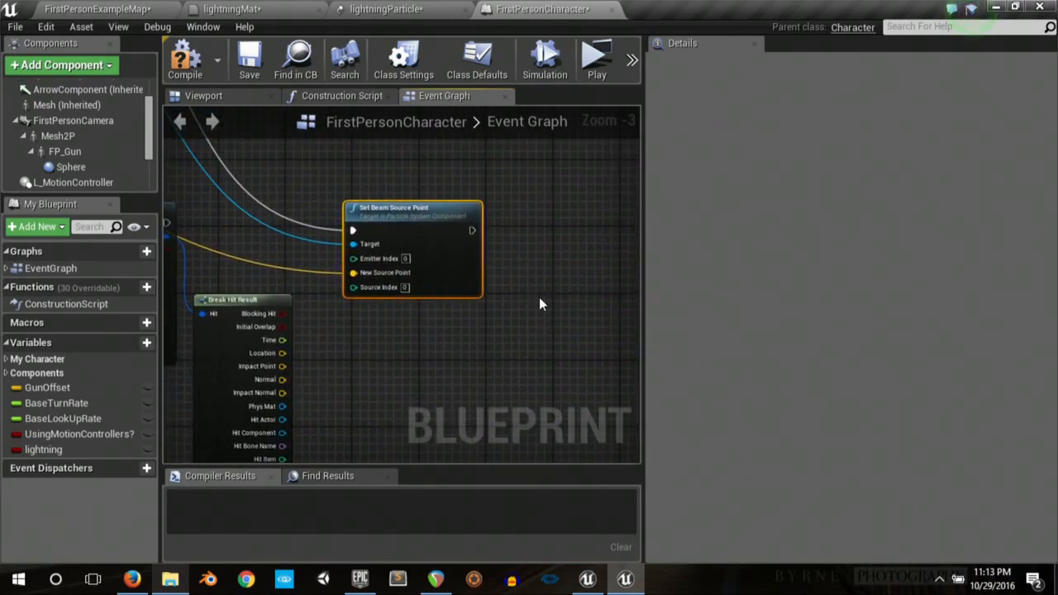
pyautogui.moveTo(459, 170); pyautogui.dragTo(638, 487, button='right')
pyautogui.moveTo(210, 407); pyautogui.dragTo(255, 355, button='right')
pyautogui.moveTo(249, 254); pyautogui.dragTo(287, 284)
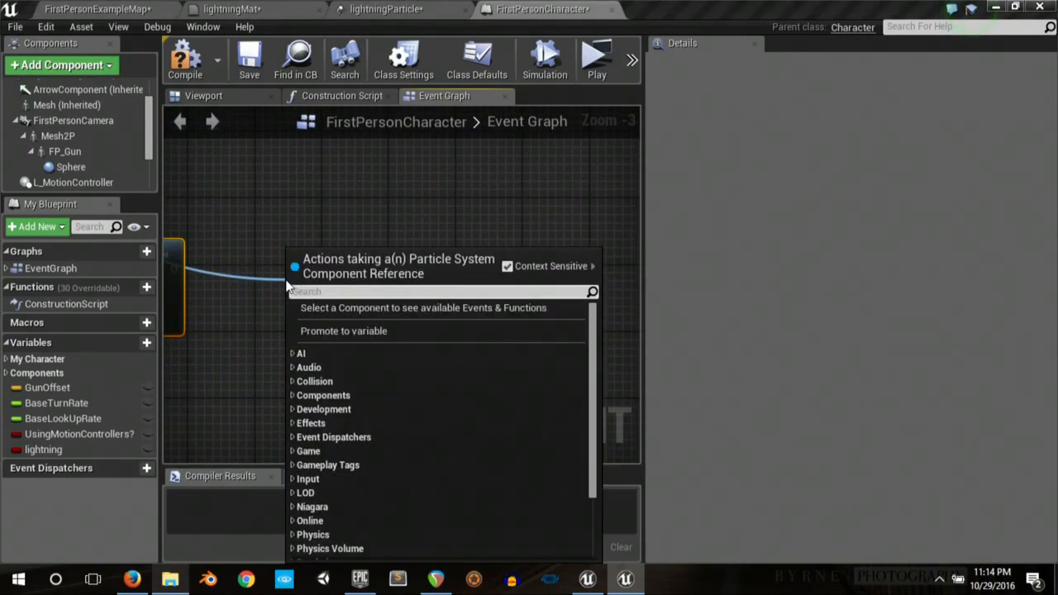
pyautogui.write('set targe')
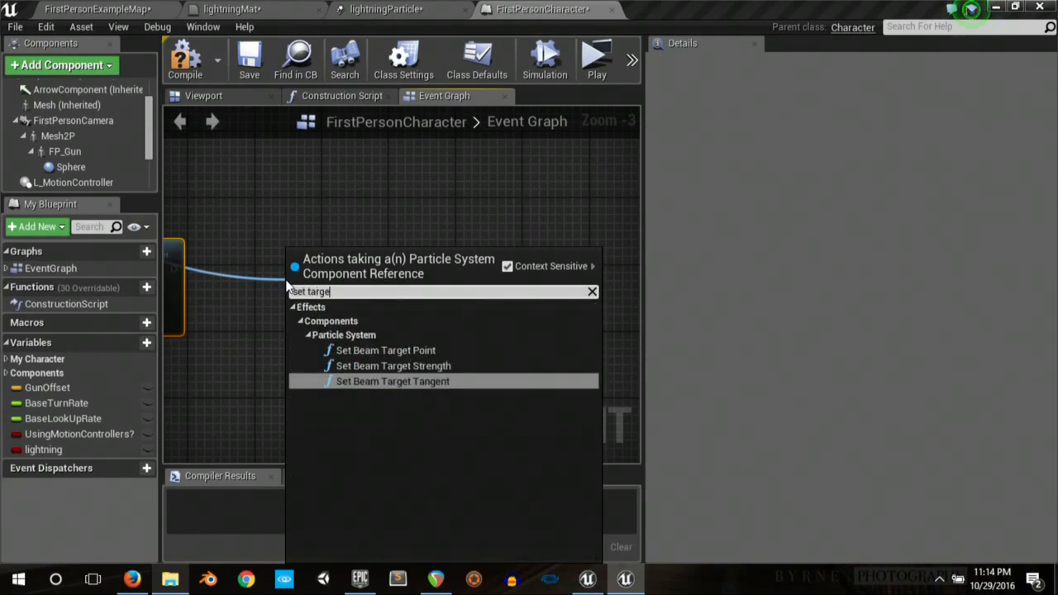
pyautogui.click(413, 350)
pyautogui.moveTo(268, 256); pyautogui.dragTo(486, 245, button='right')
pyautogui.moveTo(512, 276); pyautogui.dragTo(479, 235)
pyautogui.moveTo(392, 257)
pyautogui.mouseDown()
pyautogui.moveTo(523, 257)
pyautogui.moveTo(488, 258)
pyautogui.mouseUp()
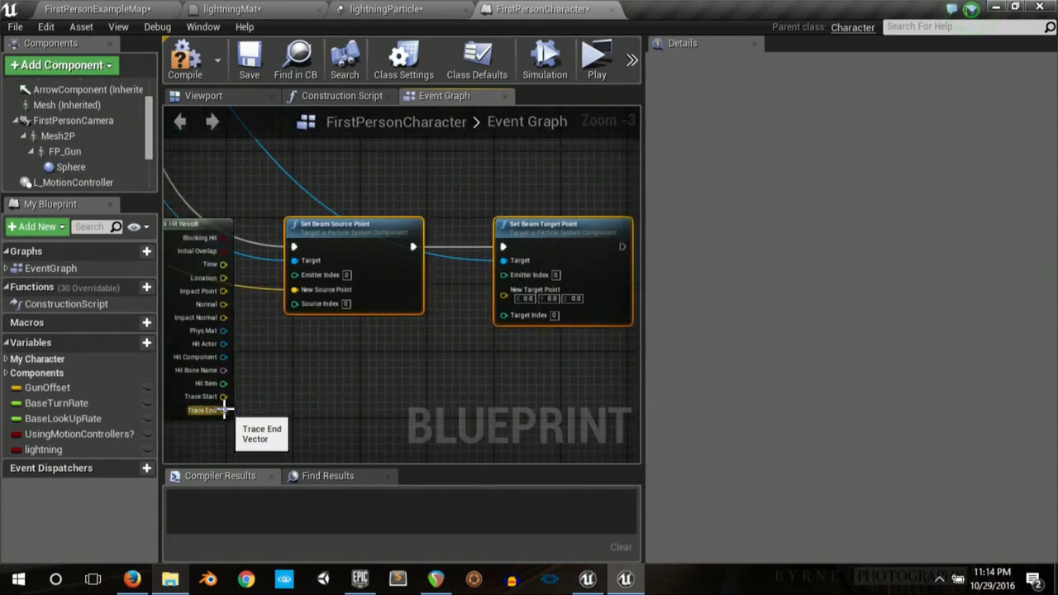
pyautogui.moveTo(224, 410)
pyautogui.mouseDown()
pyautogui.moveTo(382, 355)
pyautogui.moveTo(504, 294)
pyautogui.mouseUp()
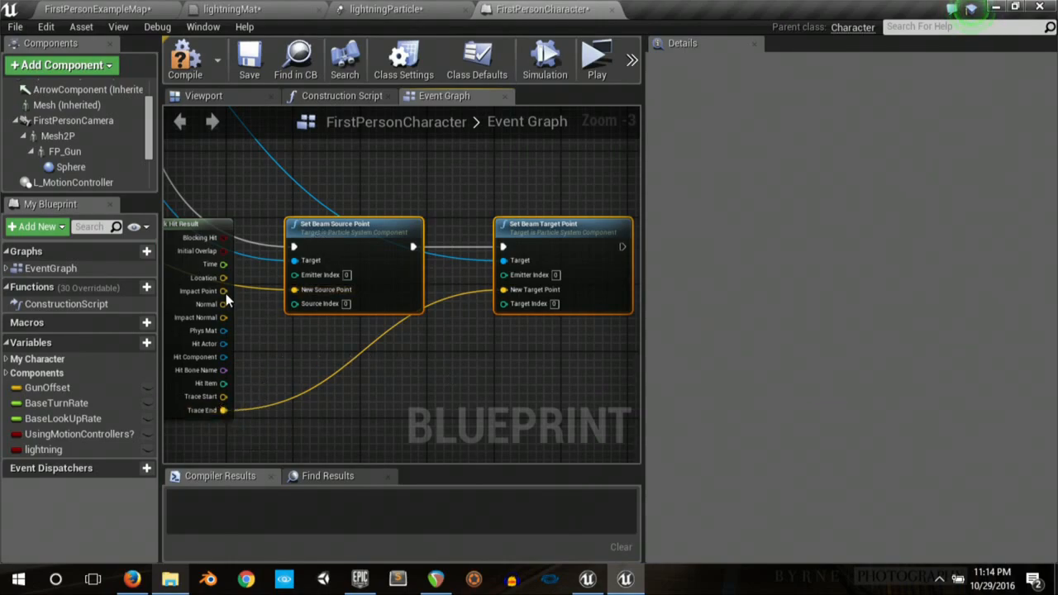
# Step: Review the Impact Point output, the forward vector multiplier, the line trace and the beam source and target nodes
pyautogui.moveTo(224, 291); pyautogui.dragTo(270, 334)
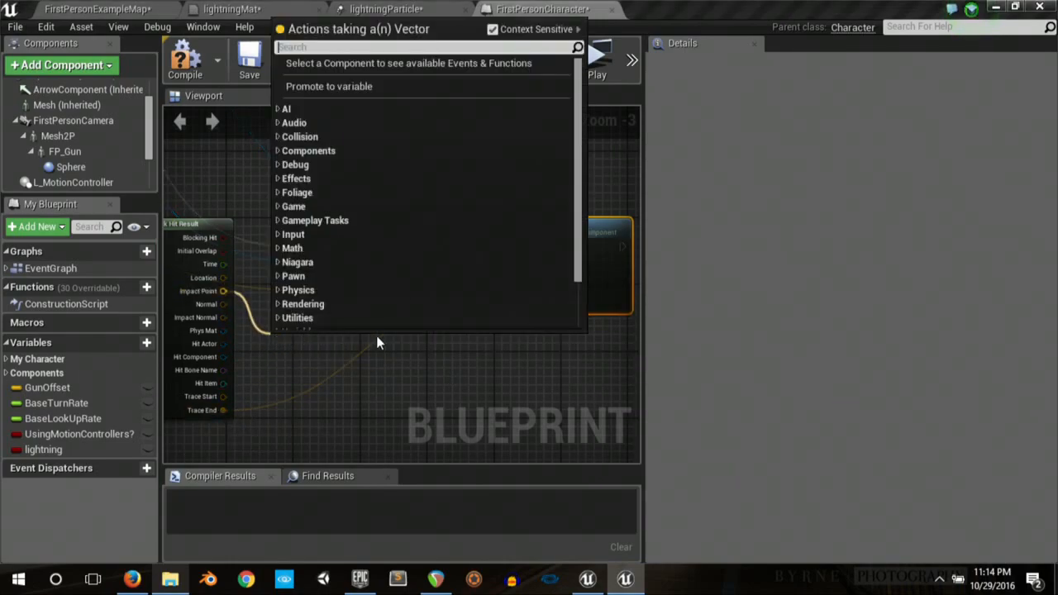
pyautogui.click(387, 377)
pyautogui.moveTo(386, 377); pyautogui.dragTo(639, 384, button='right')
pyautogui.moveTo(373, 335); pyautogui.dragTo(464, 332, button='right')
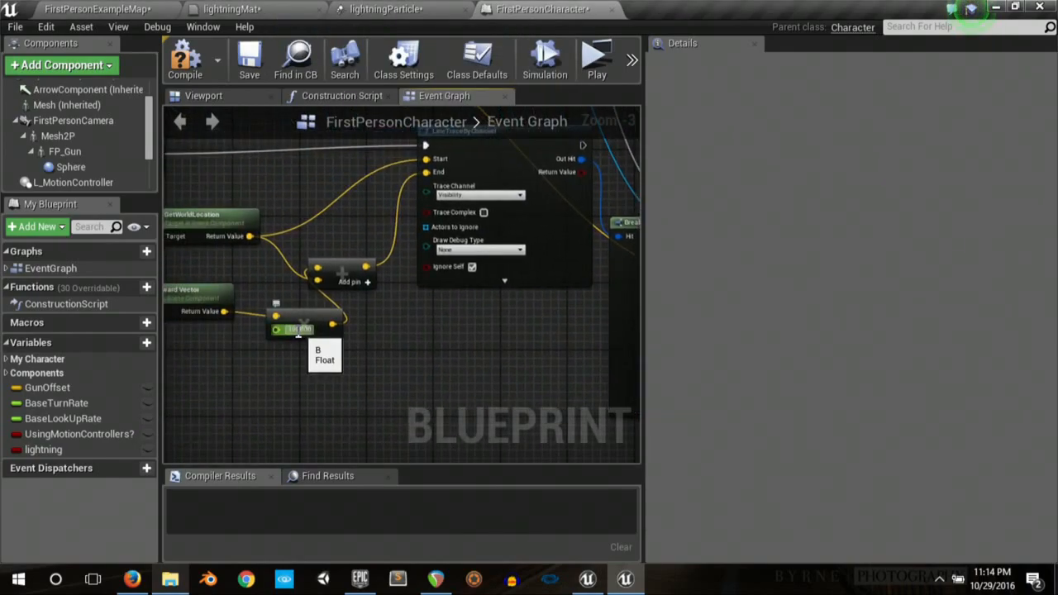
pyautogui.moveTo(539, 333); pyautogui.dragTo(165, 308, button='right')
pyautogui.moveTo(501, 324); pyautogui.dragTo(489, 304, button='right')
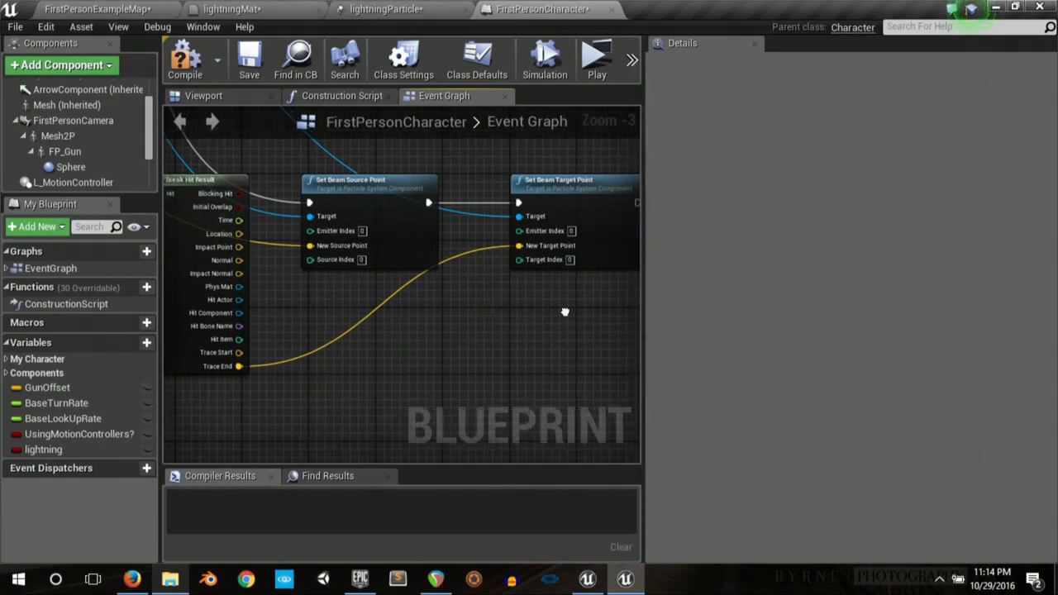
pyautogui.moveTo(567, 309); pyautogui.dragTo(487, 346, button='right')
pyautogui.moveTo(449, 195); pyautogui.dragTo(483, 117, button='right')
pyautogui.moveTo(422, 280); pyautogui.dragTo(348, 323, button='right')
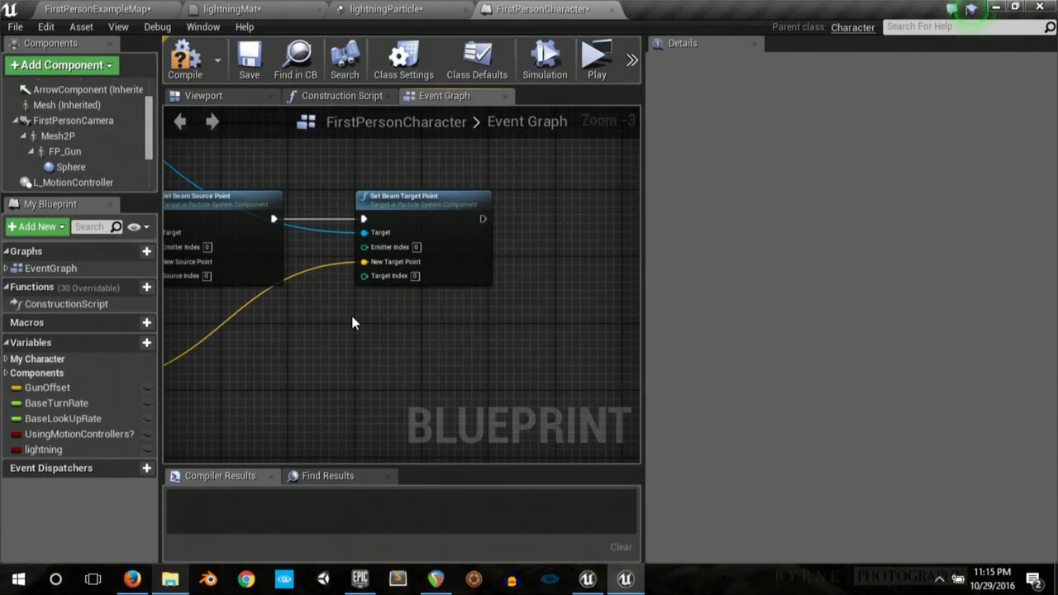
pyautogui.scroll(-5, 354, 233)
pyautogui.scroll(5, 355, 241)
# Step: Destroy the spawned emitter with a DestroyComponent node executed after the SET node that turns Lightning off
pyautogui.moveTo(356, 240); pyautogui.dragTo(435, 378, button='right')
pyautogui.moveTo(539, 234); pyautogui.dragTo(319, 282)
pyautogui.write('destr')
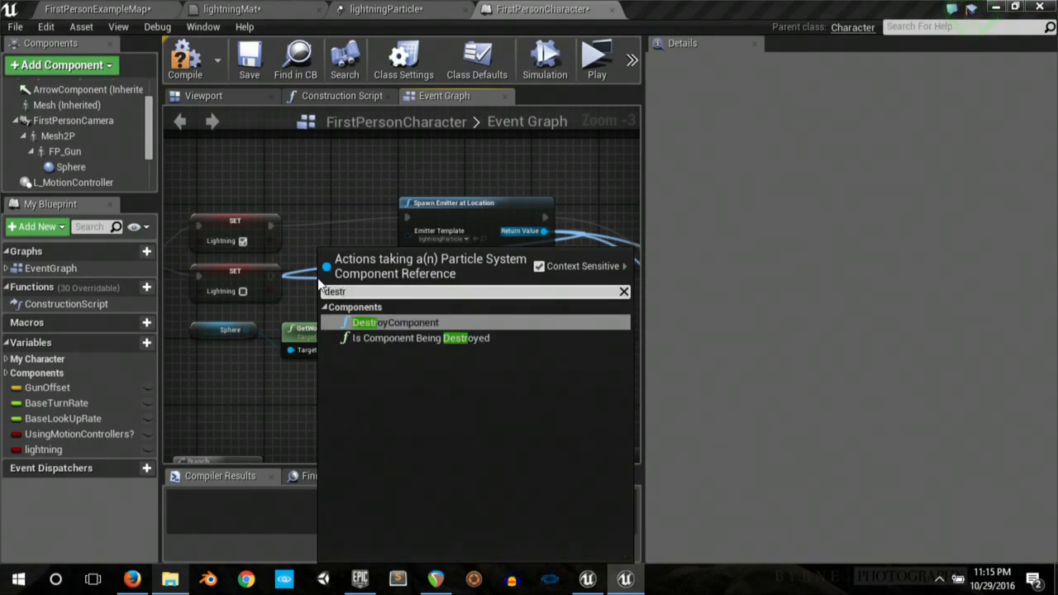
pyautogui.click(394, 322)
pyautogui.moveTo(343, 258); pyautogui.dragTo(419, 194, button='right')
pyautogui.moveTo(601, 228); pyautogui.dragTo(667, 228)
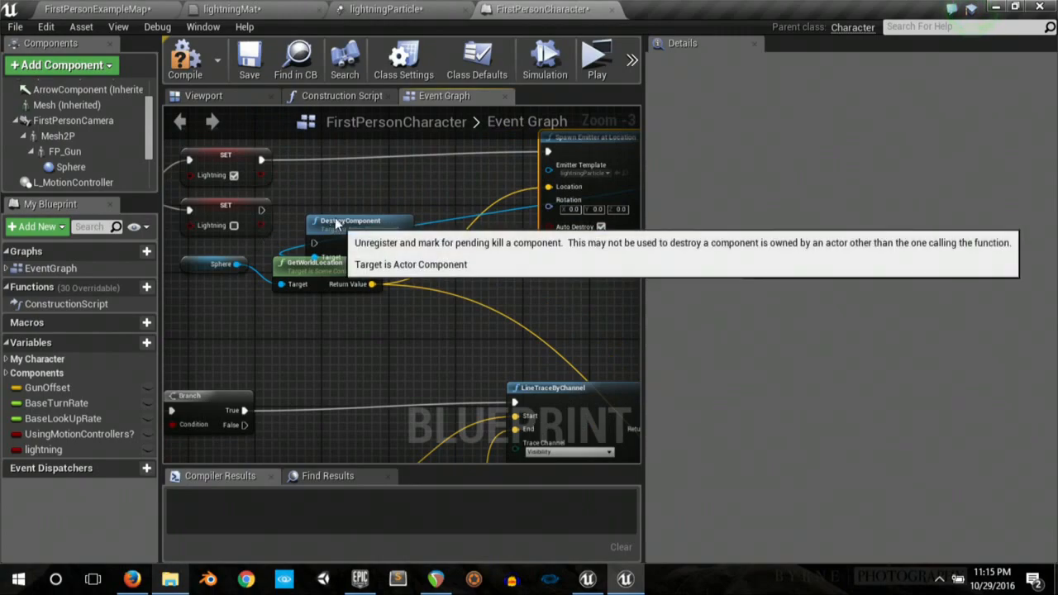
pyautogui.moveTo(336, 228); pyautogui.dragTo(324, 200)
pyautogui.moveTo(261, 210); pyautogui.dragTo(305, 218)
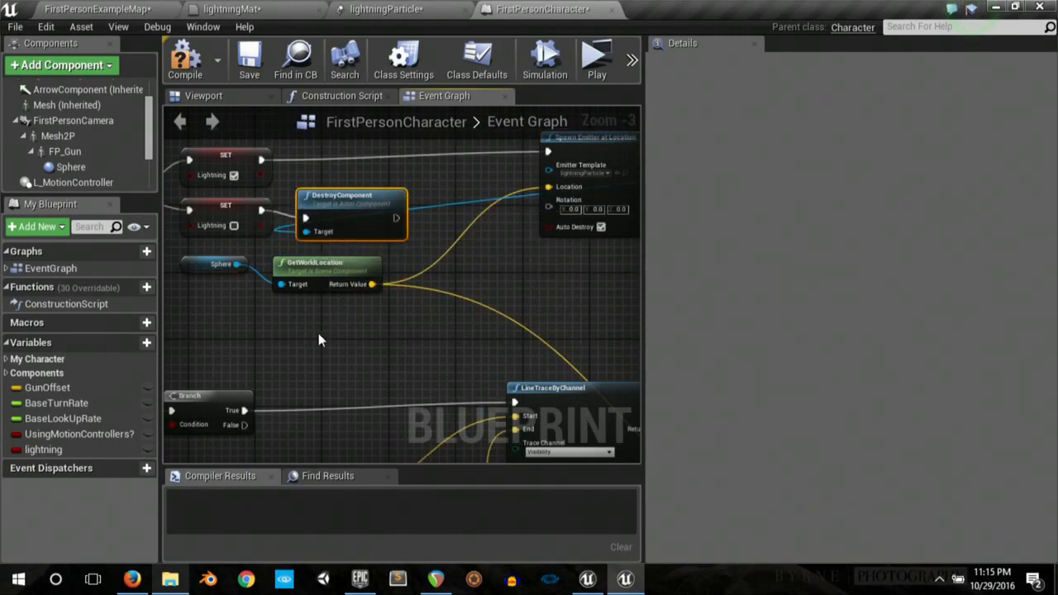
# Step: Compile the FirstPersonCharacter blueprint
pyautogui.moveTo(380, 270); pyautogui.dragTo(499, 260, button='right')
pyautogui.moveTo(507, 298); pyautogui.dragTo(173, 183, button='right')
pyautogui.moveTo(519, 229); pyautogui.dragTo(172, 217, button='right')
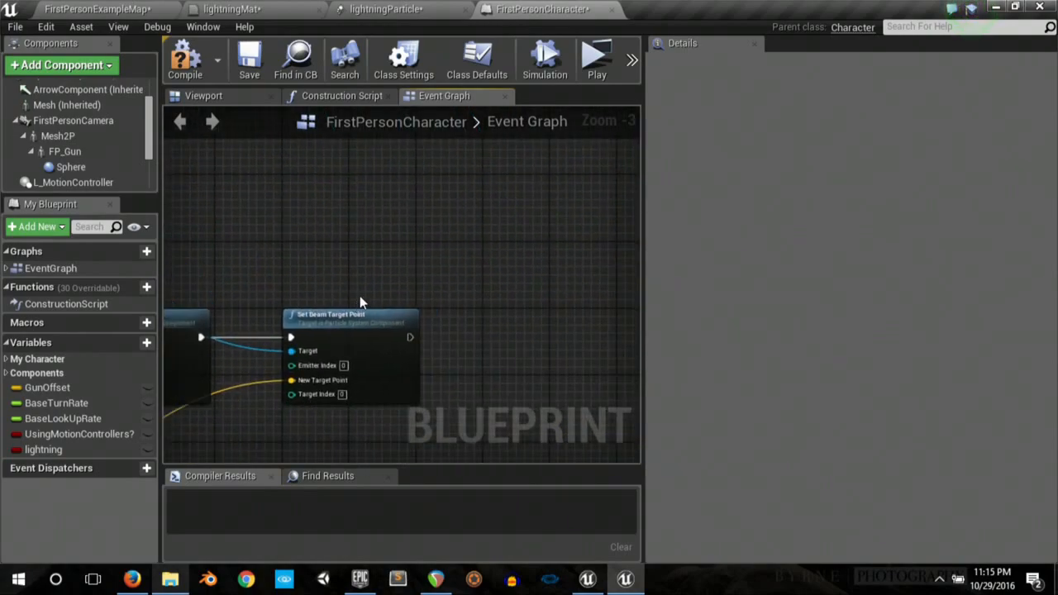
pyautogui.scroll(-2, 359, 296)
pyautogui.moveTo(358, 248); pyautogui.dragTo(472, 149, button='right')
pyautogui.moveTo(378, 295); pyautogui.dragTo(396, 309, button='right')
pyautogui.click(196, 69)
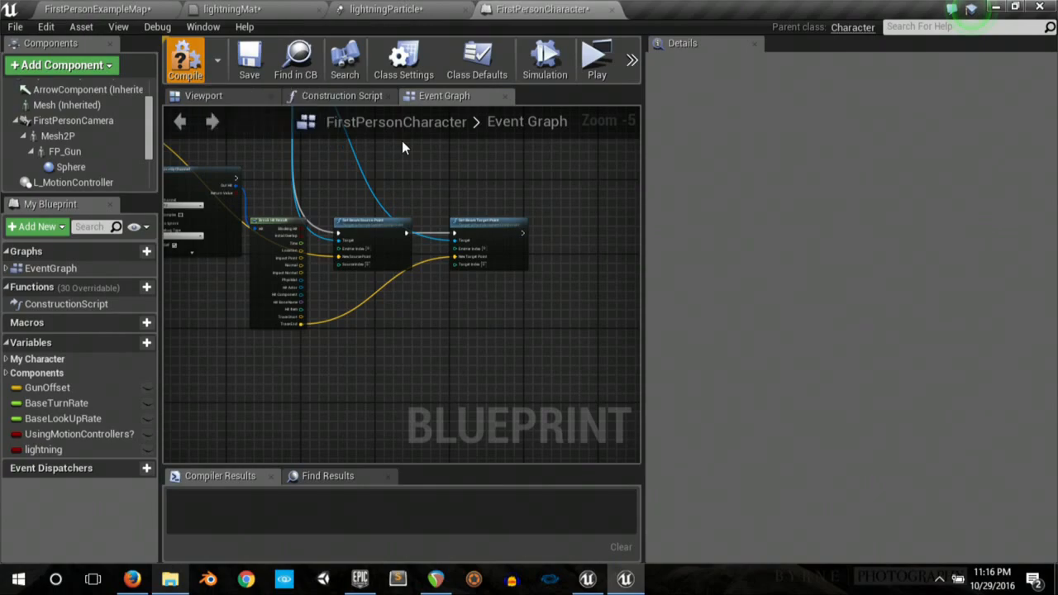
# Step: Play the level in the standalone preview and test-fire the electric shot
pyautogui.click(595, 68)
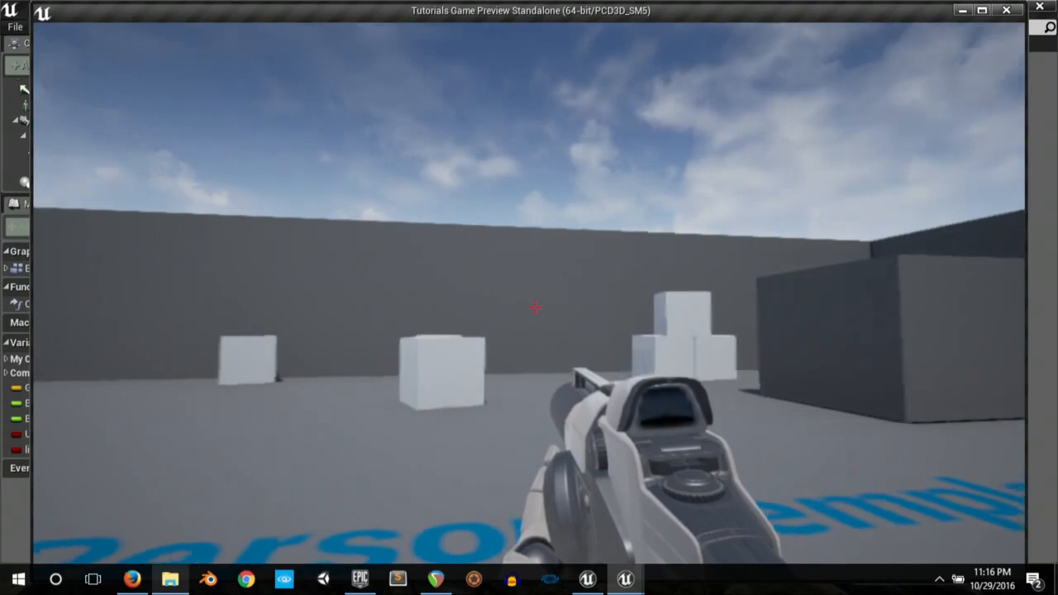
pyautogui.click(535, 307)
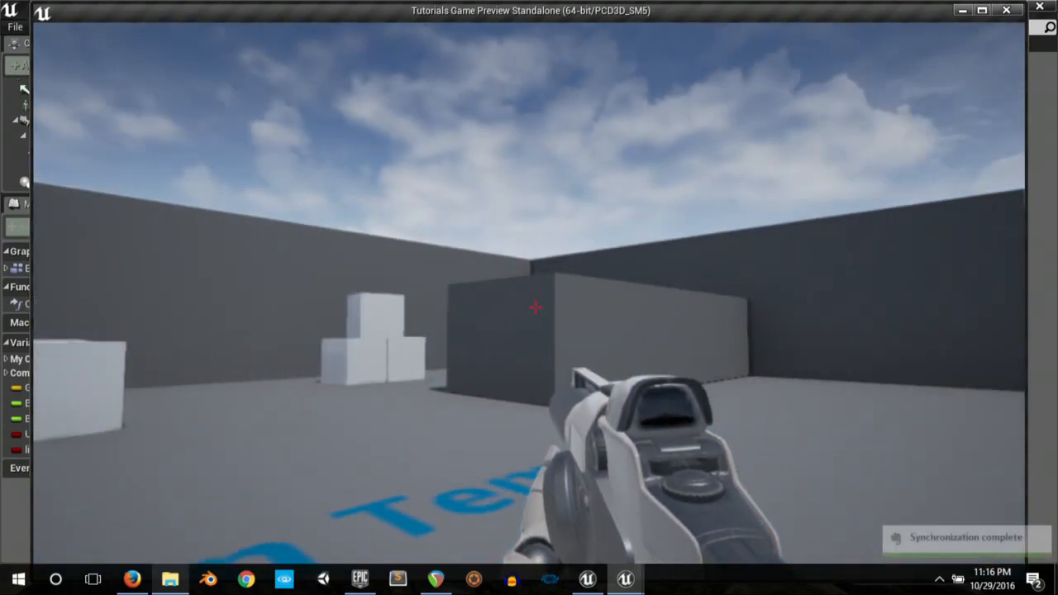
pyautogui.click(535, 307)
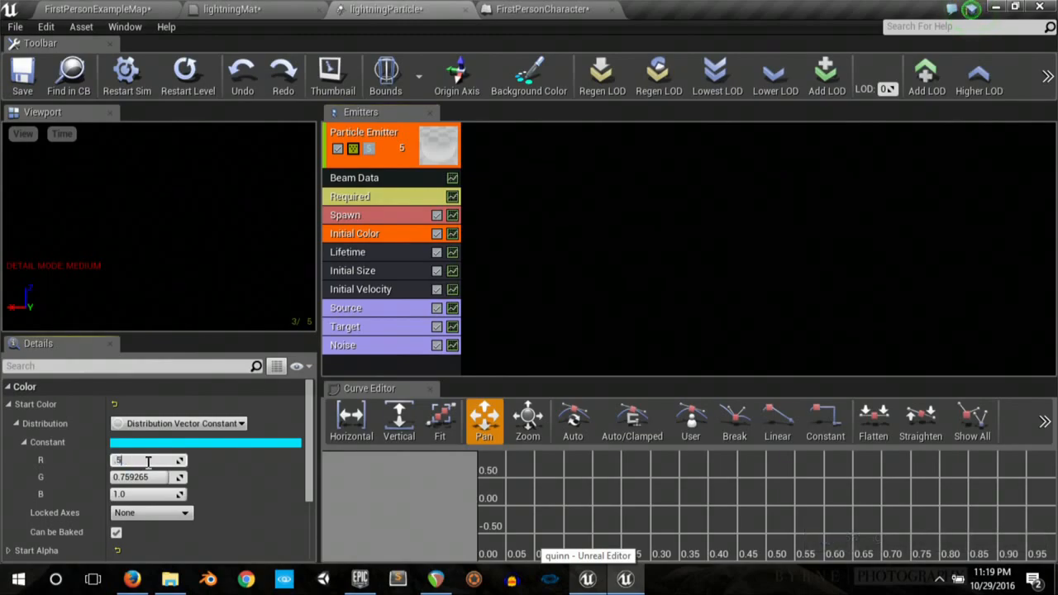
# Step: Set the R value of the lightningParticle's Initial Color start color to 0.5
pyautogui.press('Return')
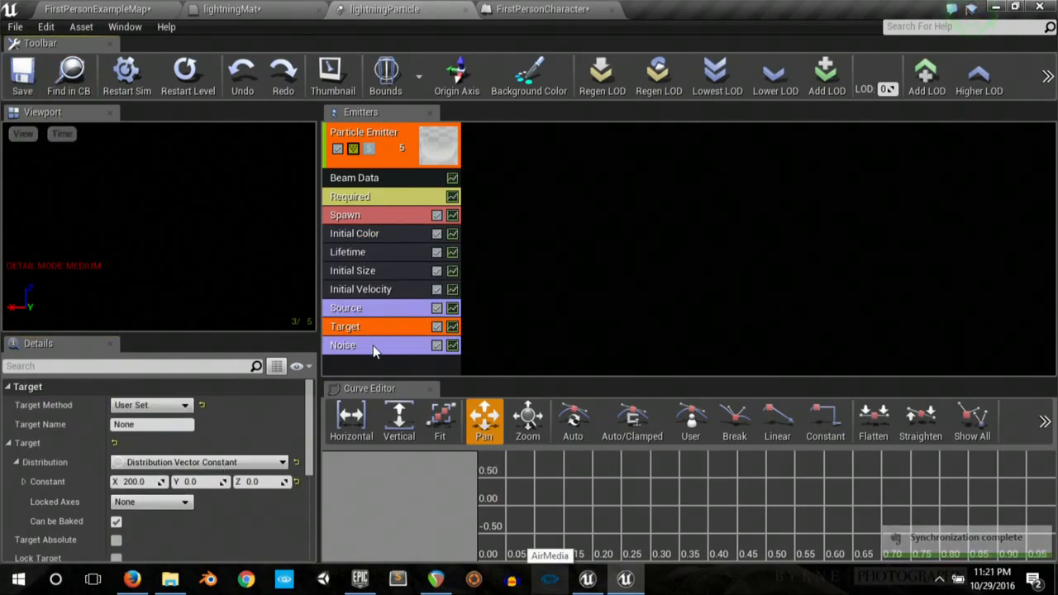
# Step: Make the Noise module's Noise Range a Distribution Vector Uniform with Max Y and Z 30, Min Y and Z -30, and save the particle system
pyautogui.click(373, 348)
pyautogui.click(217, 480)
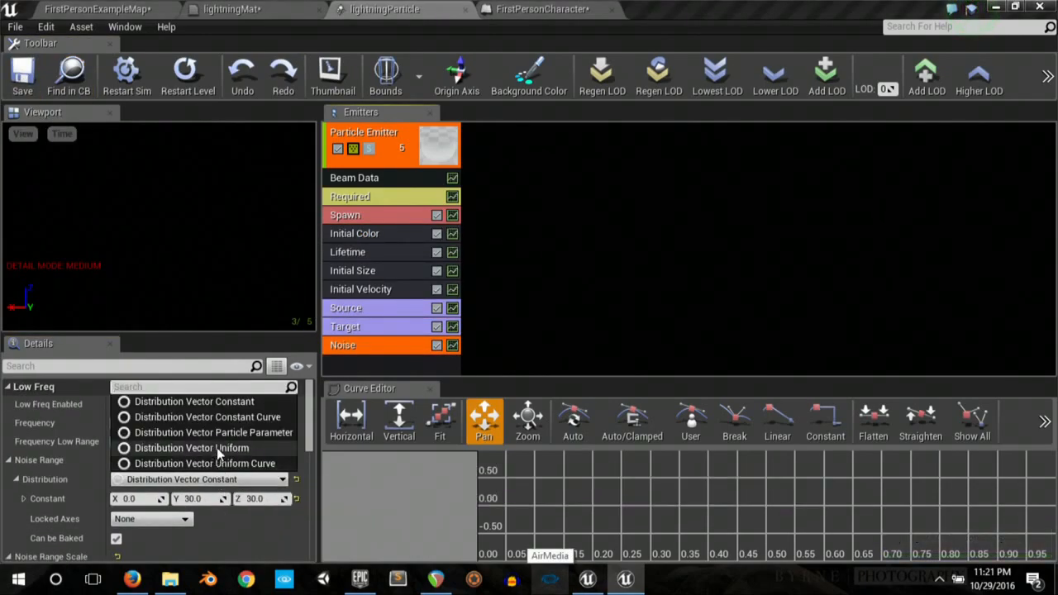
pyautogui.click(209, 448)
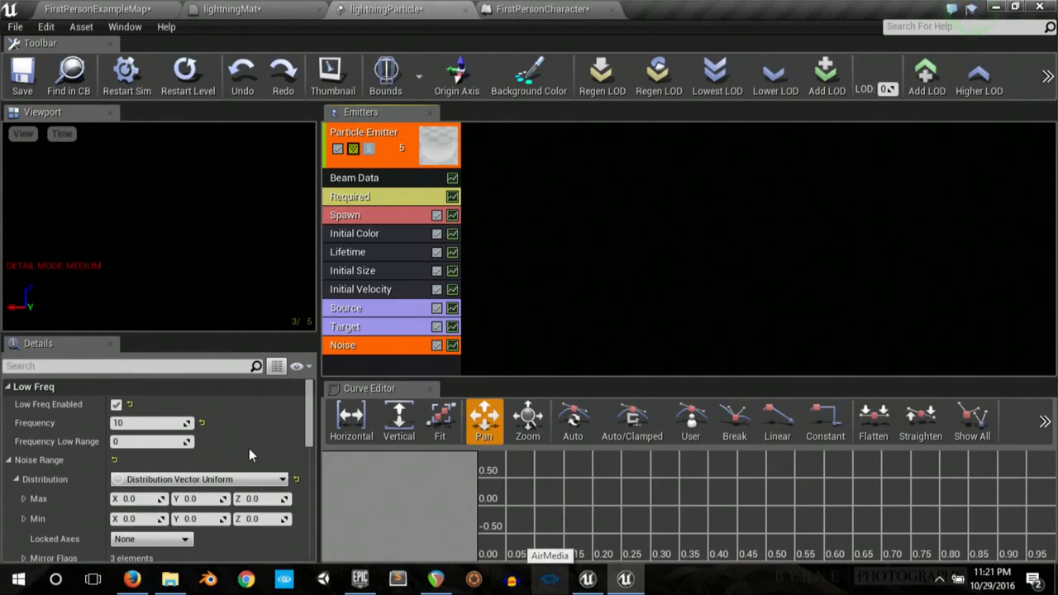
pyautogui.click(204, 498)
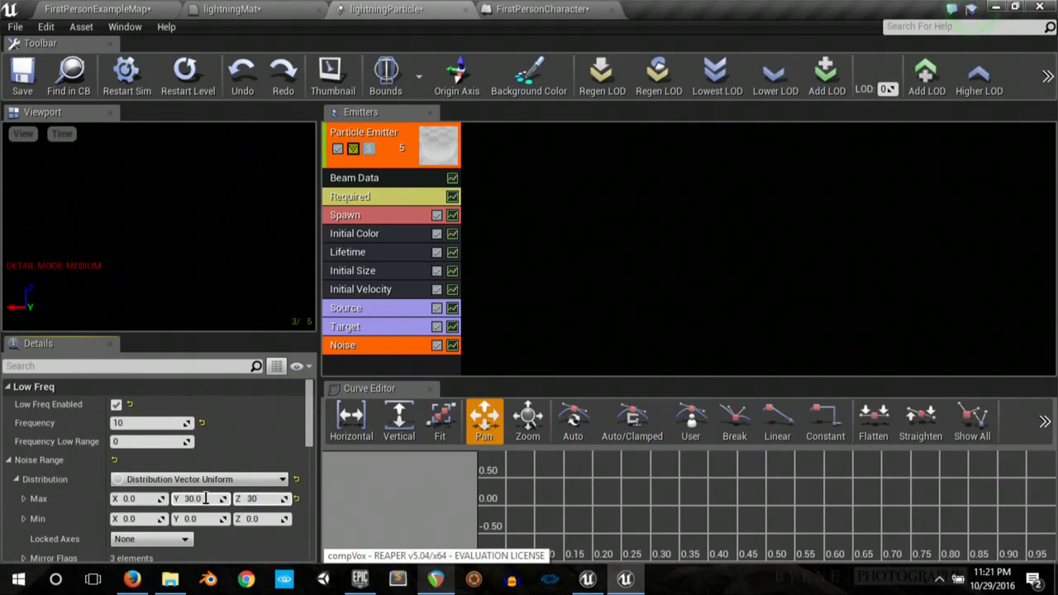
pyautogui.press('Tab')
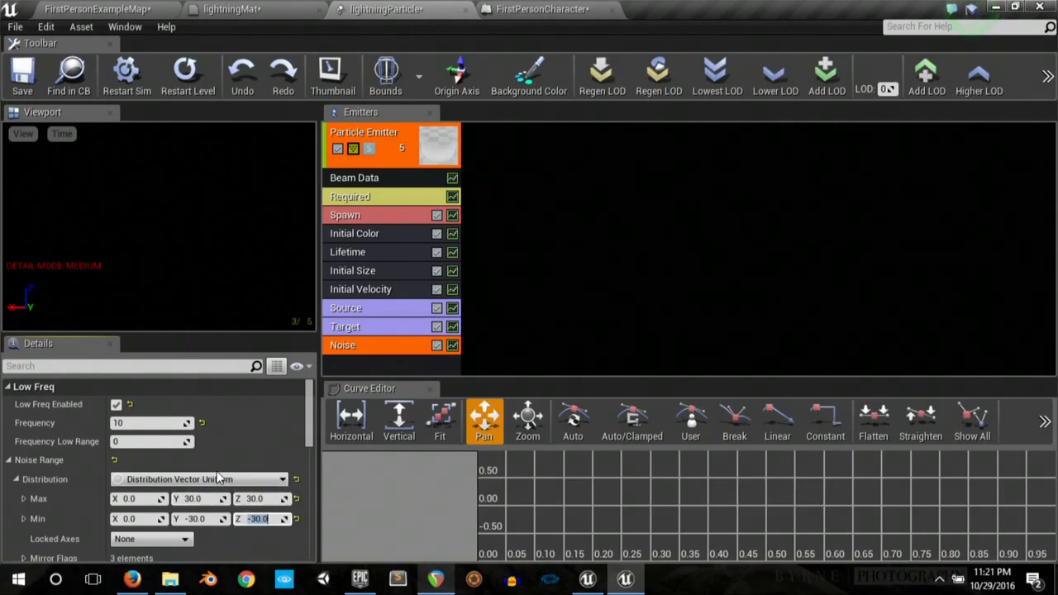
pyautogui.scroll(-3, 215, 470)
pyautogui.click(23, 74)
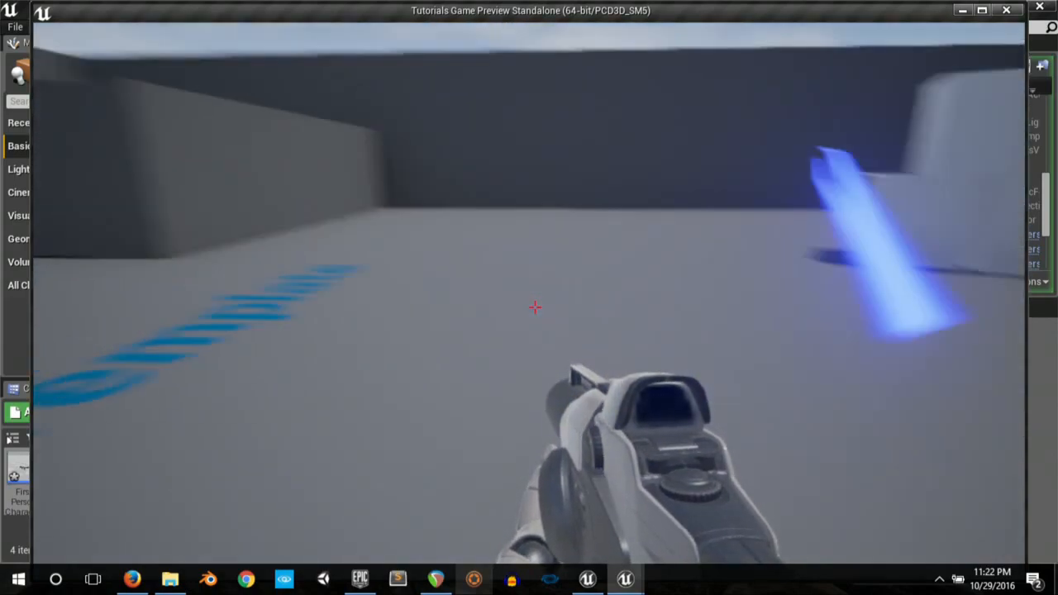
# Step: Test-fire the lightning beam with the new noise range in the standalone preview
pyautogui.click(535, 307)
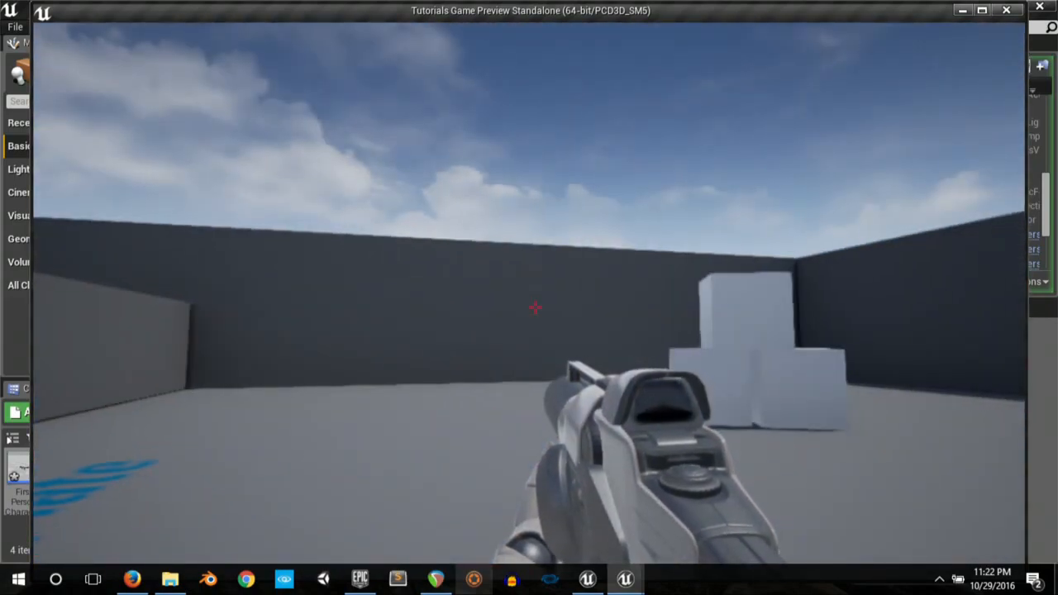
pyautogui.click(535, 308)
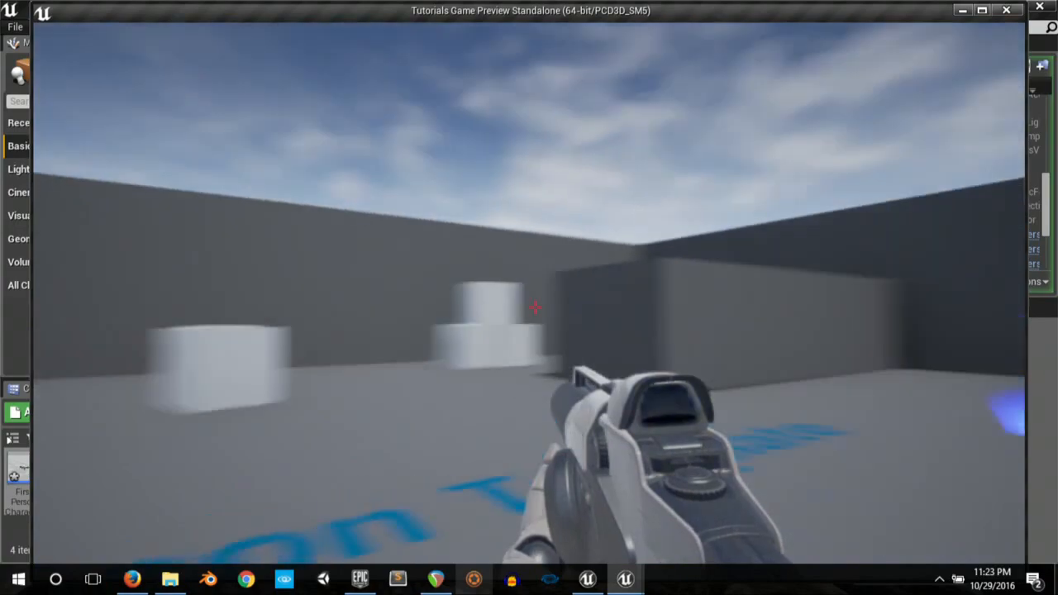
# Step: End the game preview and break the execution link leaving Spawn Emitter at Location in the FirstPersonCharacter event graph
pyautogui.press('Escape')
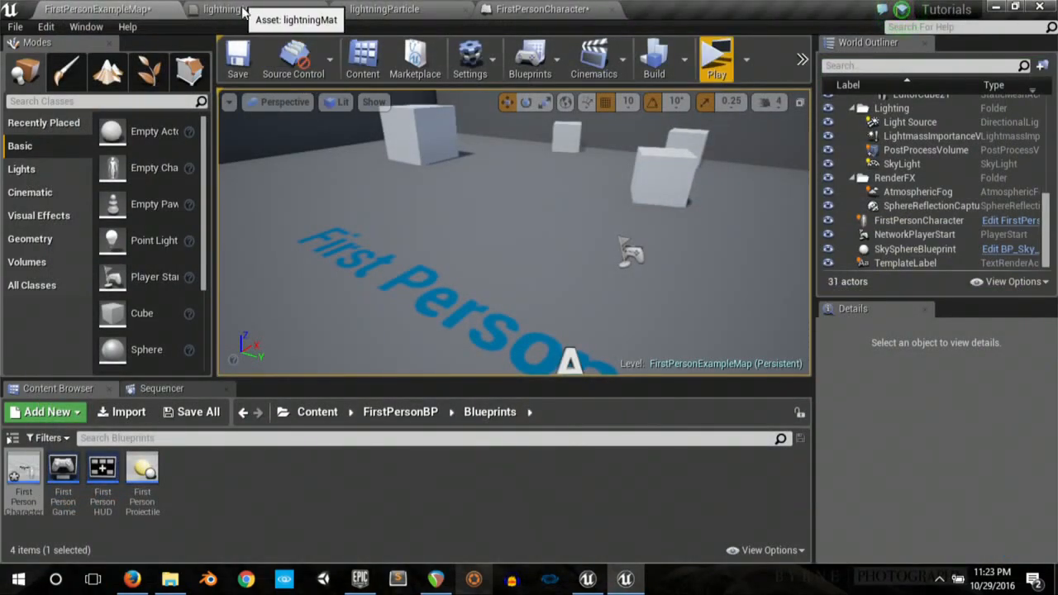
pyautogui.click(552, 9)
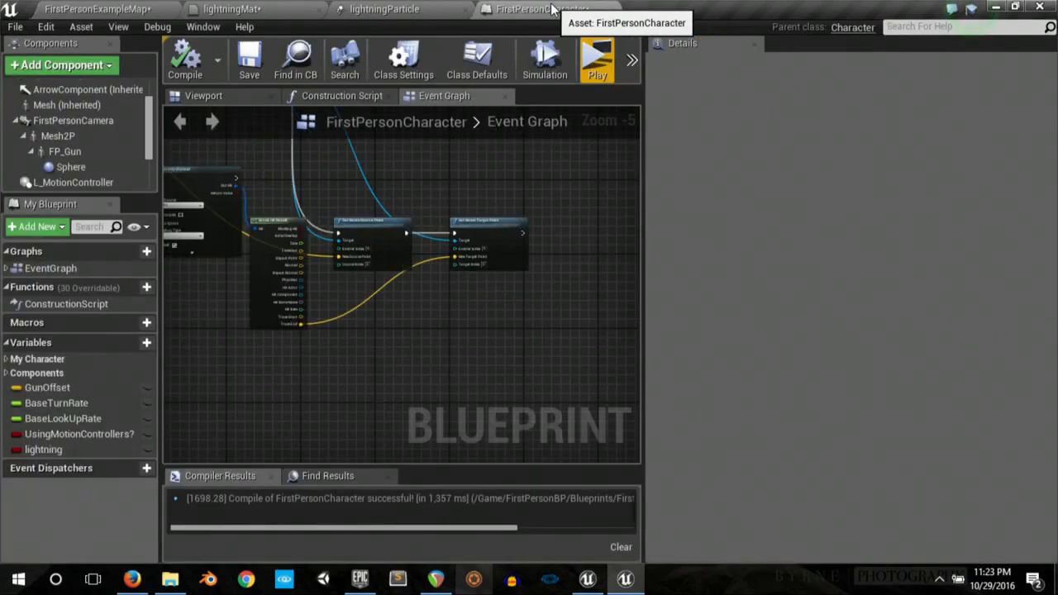
pyautogui.moveTo(410, 393); pyautogui.dragTo(637, 458, button='right')
pyautogui.moveTo(316, 283); pyautogui.dragTo(400, 341, button='right')
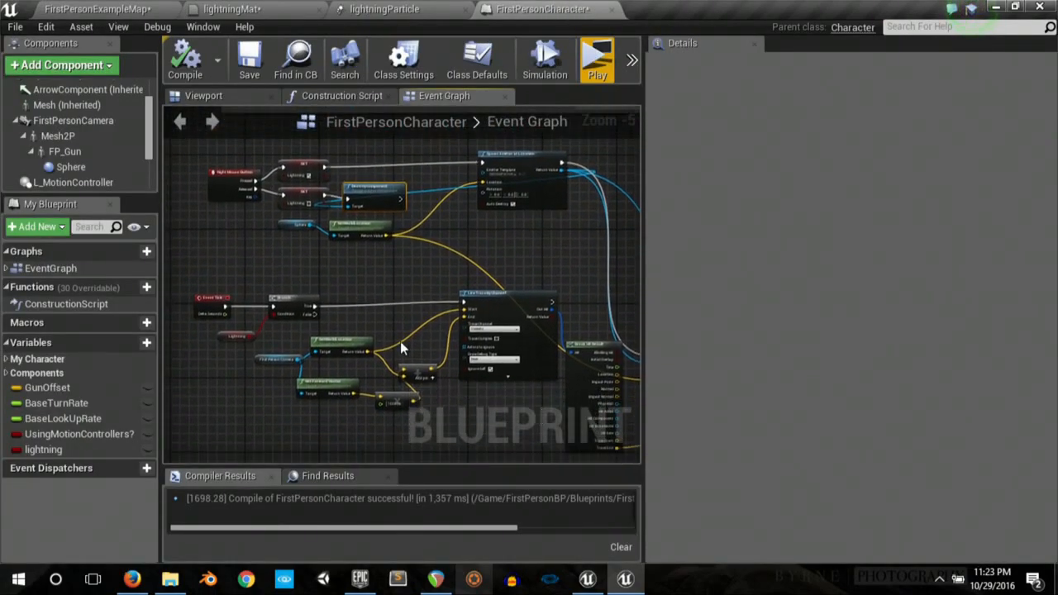
pyautogui.scroll(4, 400, 341)
pyautogui.moveTo(396, 279); pyautogui.dragTo(533, 203, button='right')
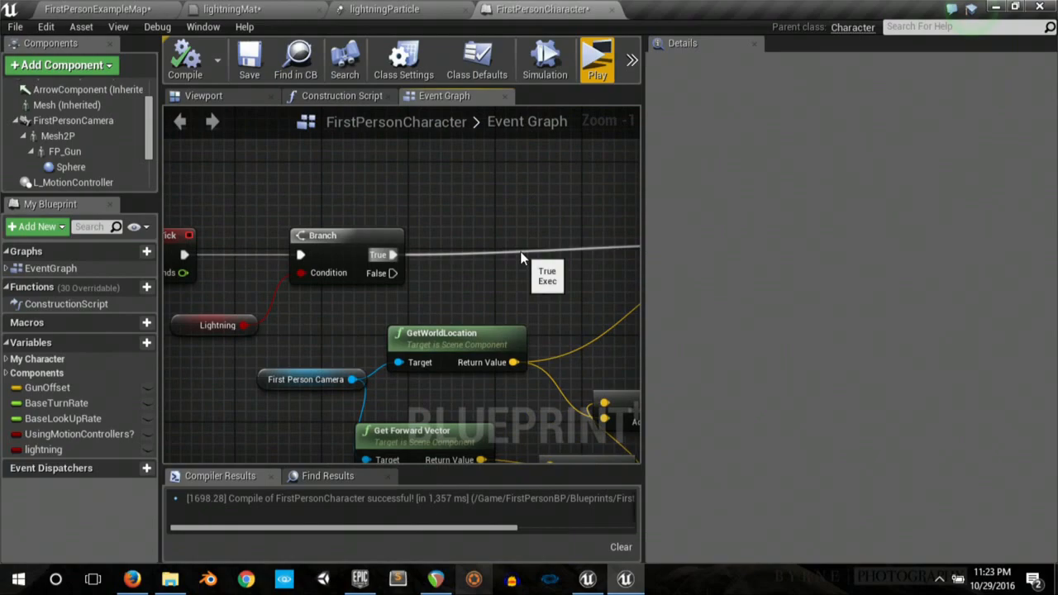
pyautogui.scroll(-2, 521, 258)
pyautogui.moveTo(610, 374); pyautogui.dragTo(168, 327, button='right')
pyautogui.moveTo(471, 228); pyautogui.dragTo(300, 190, button='right')
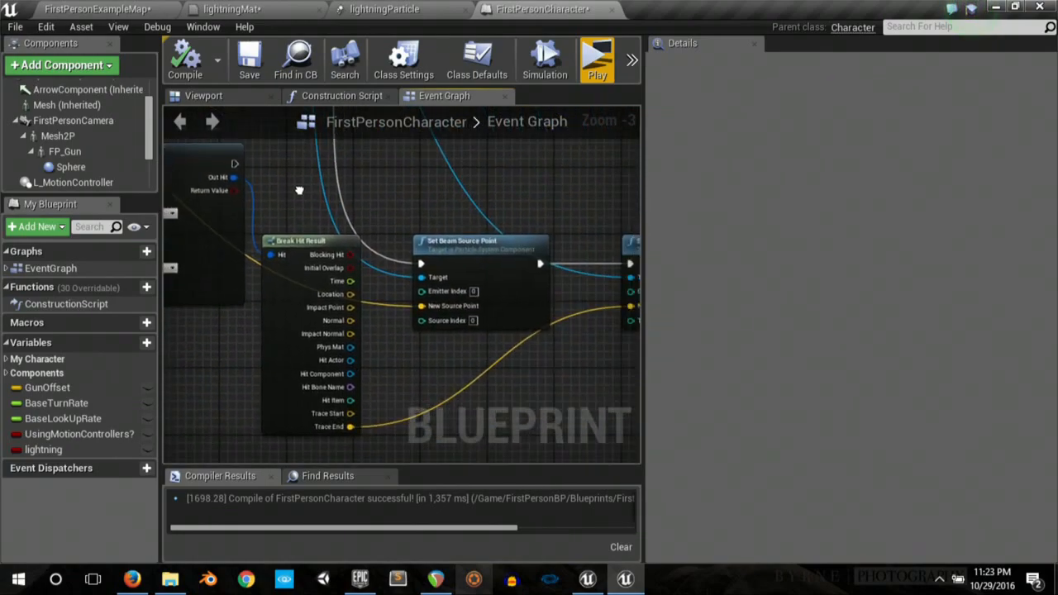
pyautogui.moveTo(382, 151); pyautogui.dragTo(389, 246, button='right')
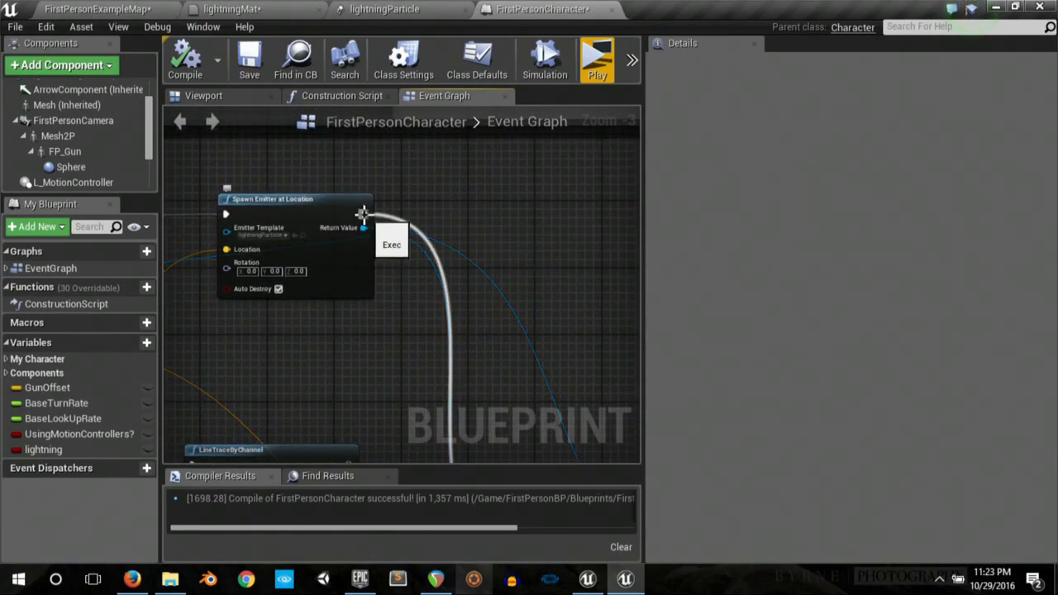
pyautogui.rightClick(364, 219)
pyautogui.click(397, 233)
# Step: Route execution from LineTraceByChannel into Set Beam Source Point, and from there into Set Beam Target Point
pyautogui.moveTo(534, 237); pyautogui.dragTo(369, 283, button='right')
pyautogui.rightClick(415, 354)
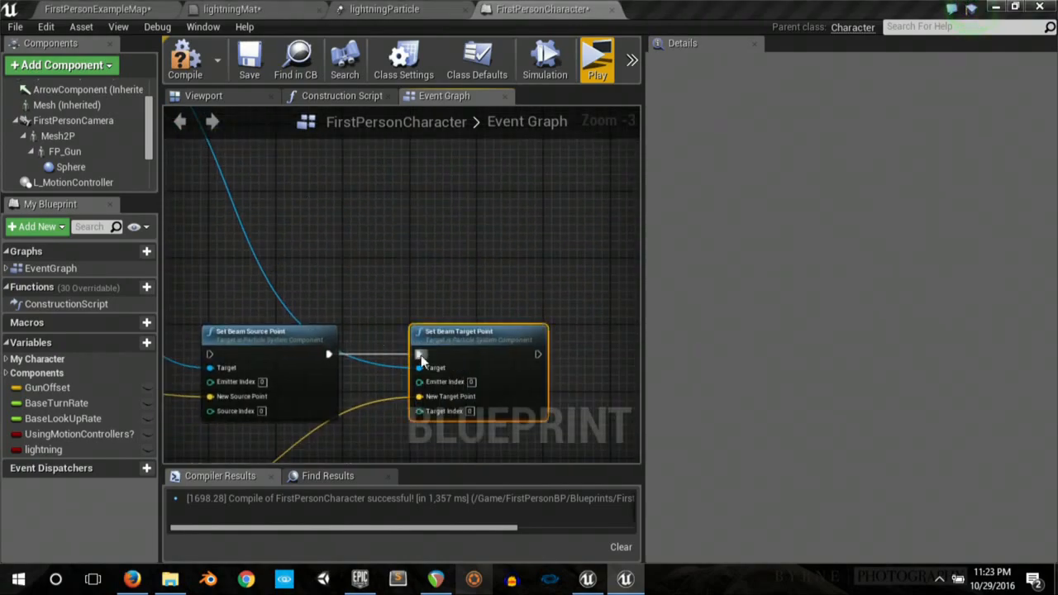
pyautogui.click(463, 373)
pyautogui.moveTo(299, 214); pyautogui.dragTo(651, 204, button='right')
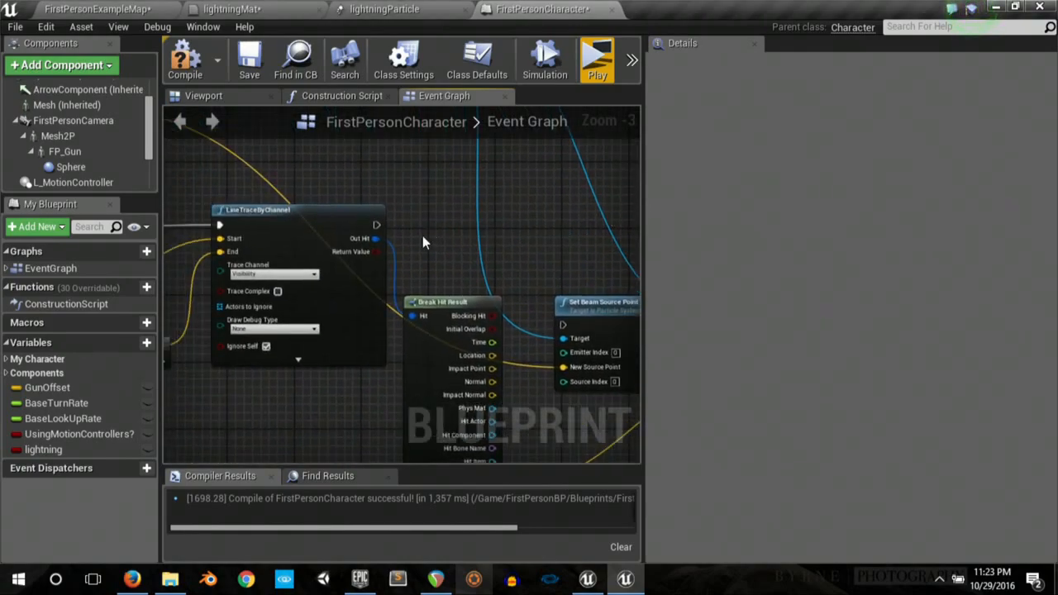
pyautogui.moveTo(374, 224); pyautogui.dragTo(565, 325)
pyautogui.moveTo(595, 236); pyautogui.dragTo(296, 197, button='right')
pyautogui.moveTo(379, 290); pyautogui.dragTo(472, 289)
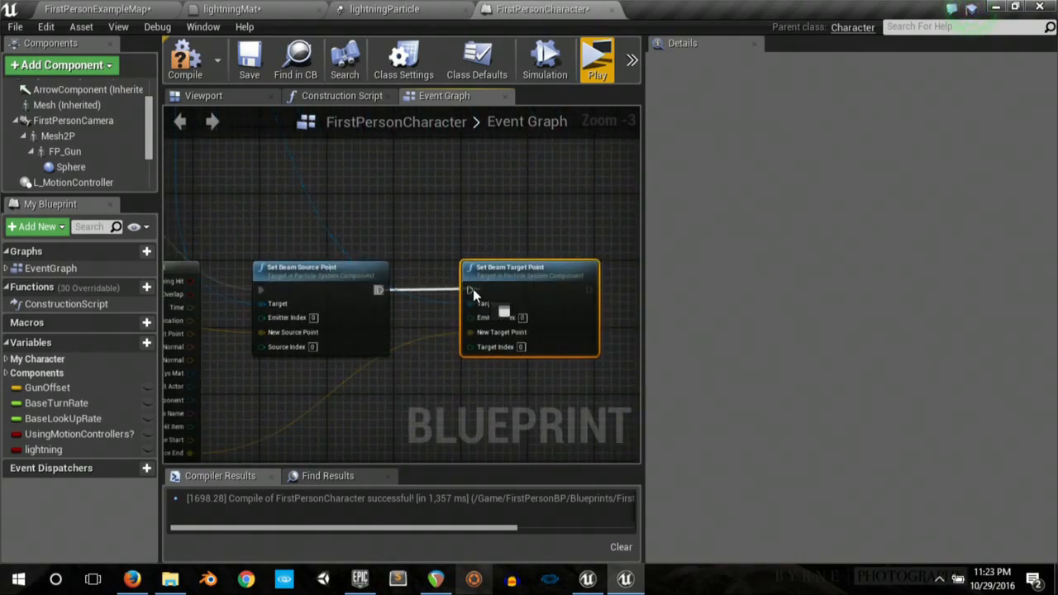
# Step: Run the standalone game preview to test the lightning, and close it
pyautogui.moveTo(211, 217); pyautogui.dragTo(524, 256, button='right')
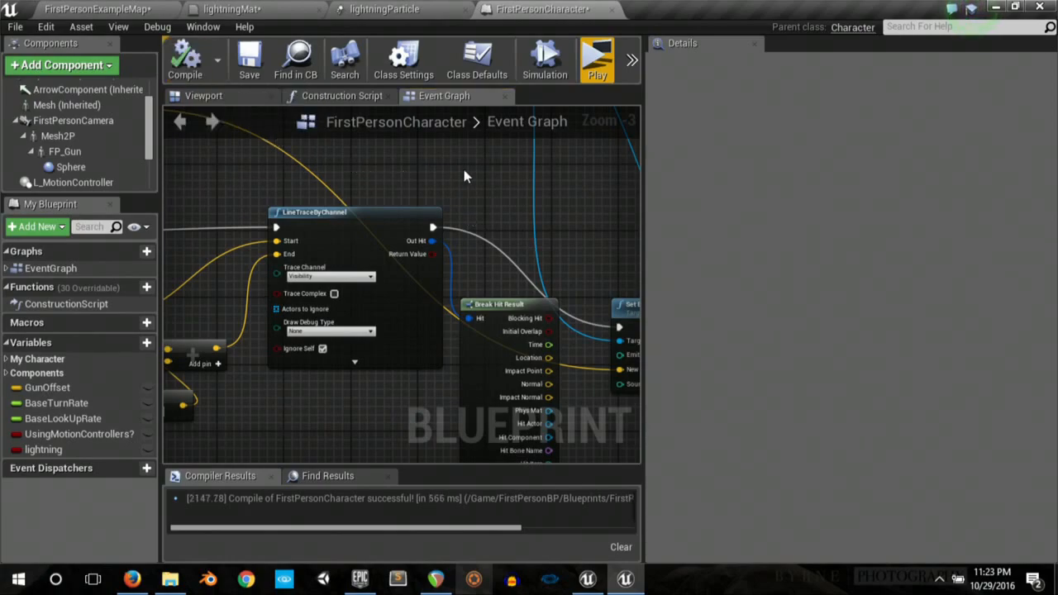
pyautogui.click(596, 65)
pyautogui.click(534, 307)
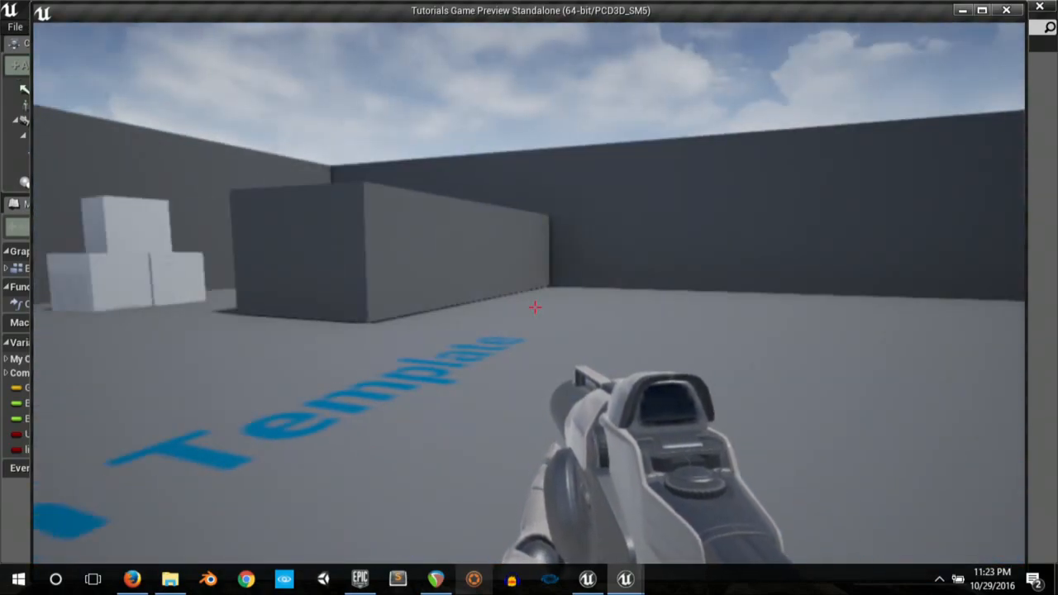
pyautogui.press('Escape')
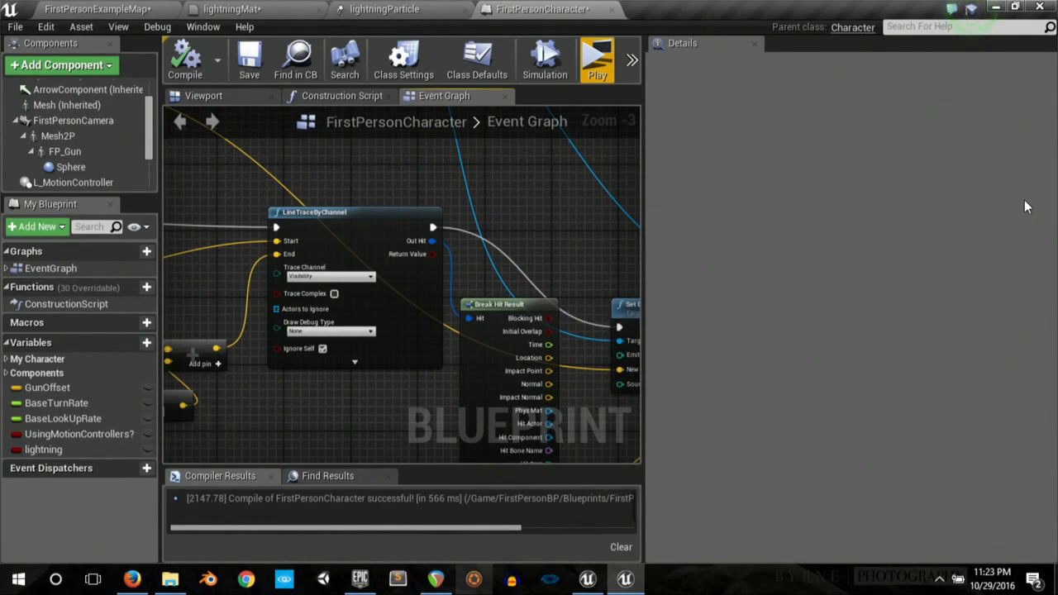
# Step: Add another Spawn Emitter at Location node, executed after the one that spawns lightningParticle
pyautogui.moveTo(503, 195); pyautogui.dragTo(635, 271, button='right')
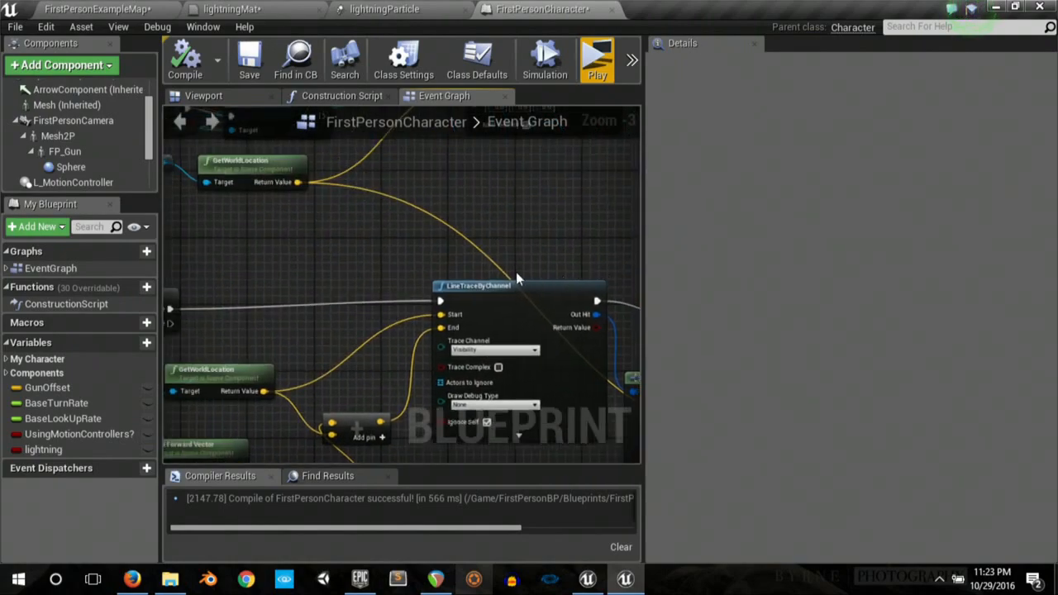
pyautogui.scroll(-2, 471, 235)
pyautogui.moveTo(480, 215); pyautogui.dragTo(368, 329, button='right')
pyautogui.scroll(3, 491, 248)
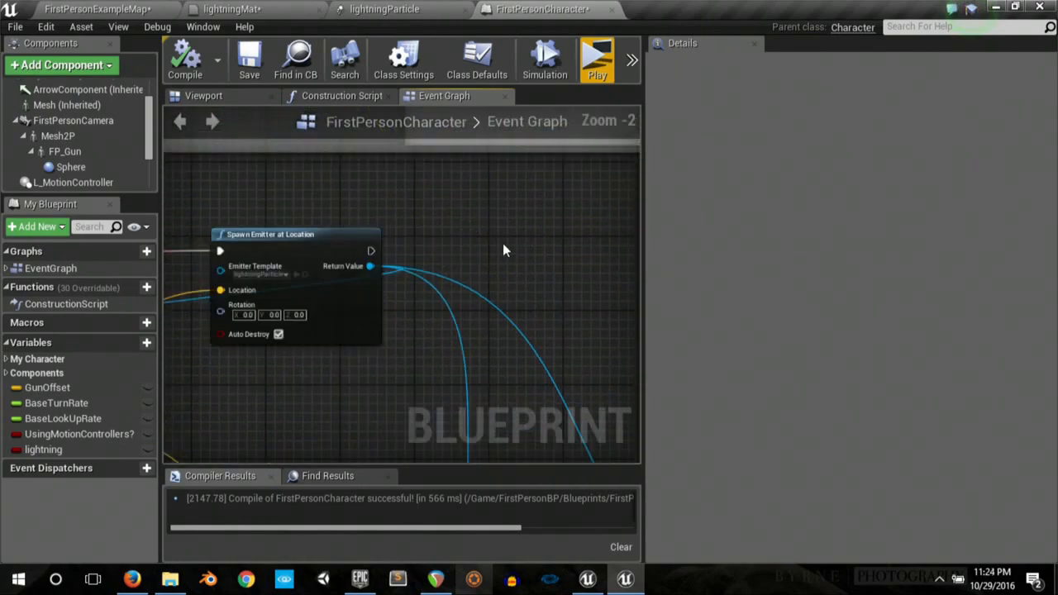
pyautogui.moveTo(394, 247); pyautogui.dragTo(311, 250, button='right')
pyautogui.moveTo(364, 259); pyautogui.dragTo(364, 259)
pyautogui.write('spaw')
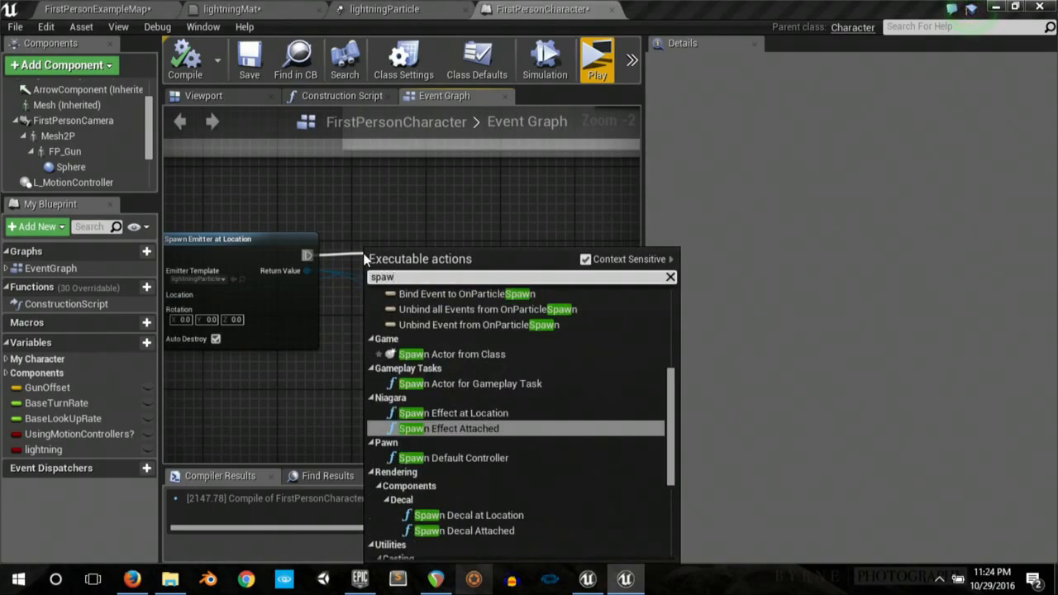
pyautogui.write('n e')
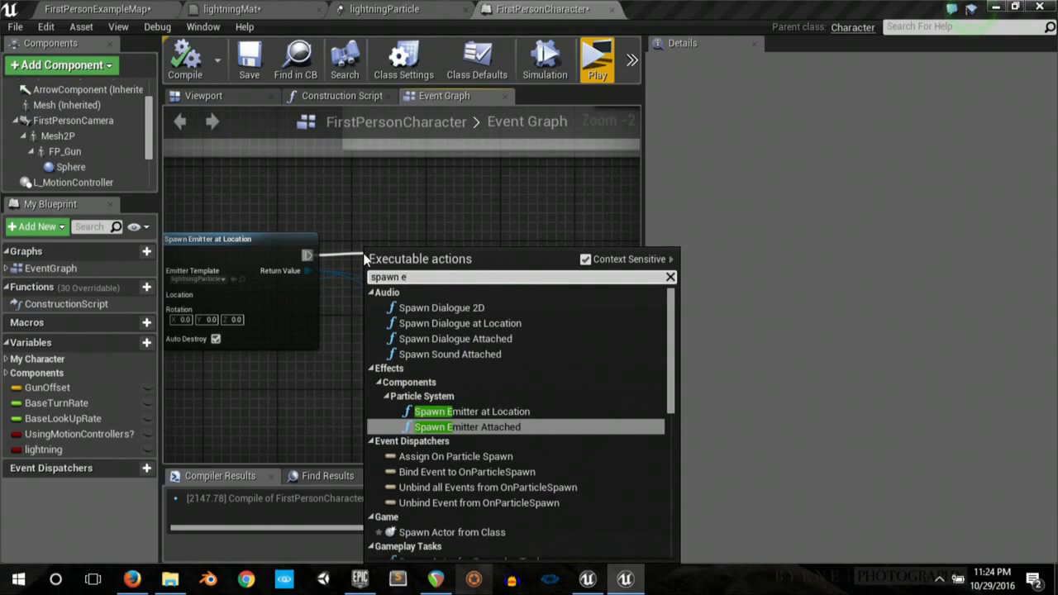
pyautogui.press('Up')
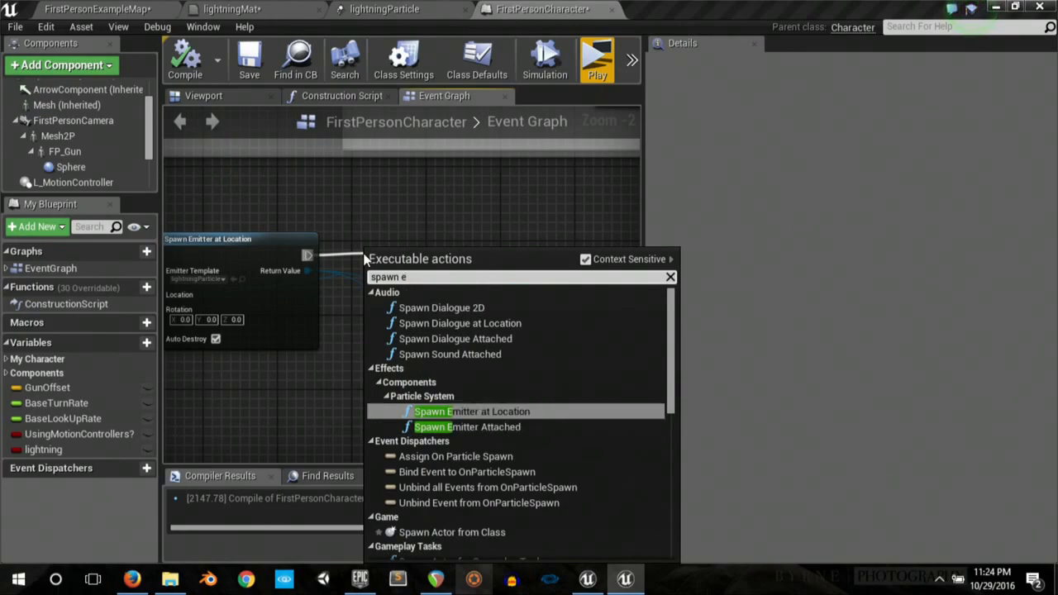
pyautogui.press('Return')
# Step: Duplicate the empty Spawn Emitter at Location node and connect the copy's execution input to the original's output
pyautogui.moveTo(475, 225); pyautogui.dragTo(341, 168, button='right')
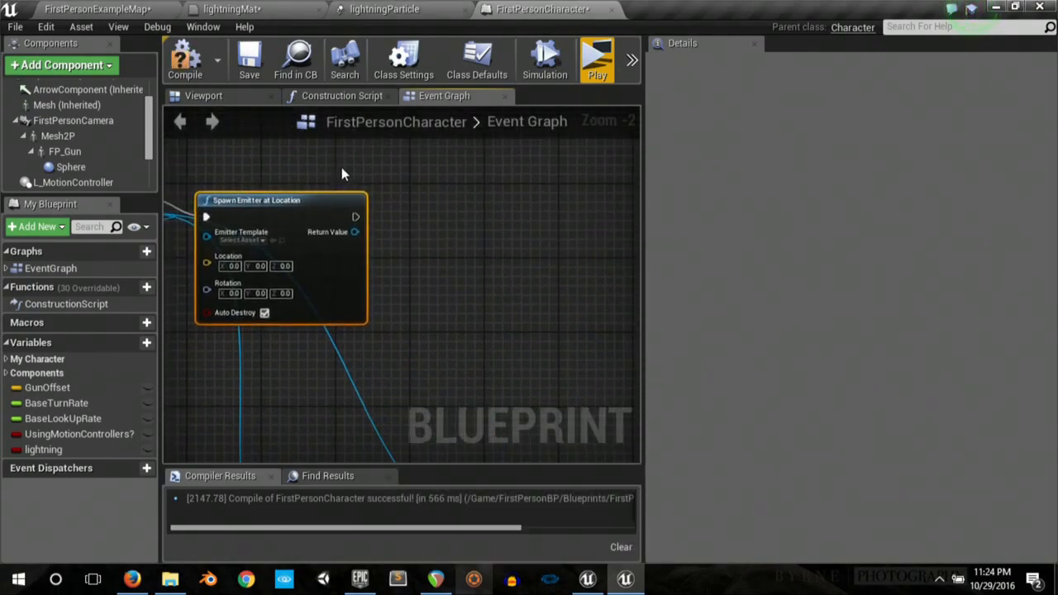
pyautogui.hotkey('ctrl', 'c')
pyautogui.hotkey('ctrl', 'v')
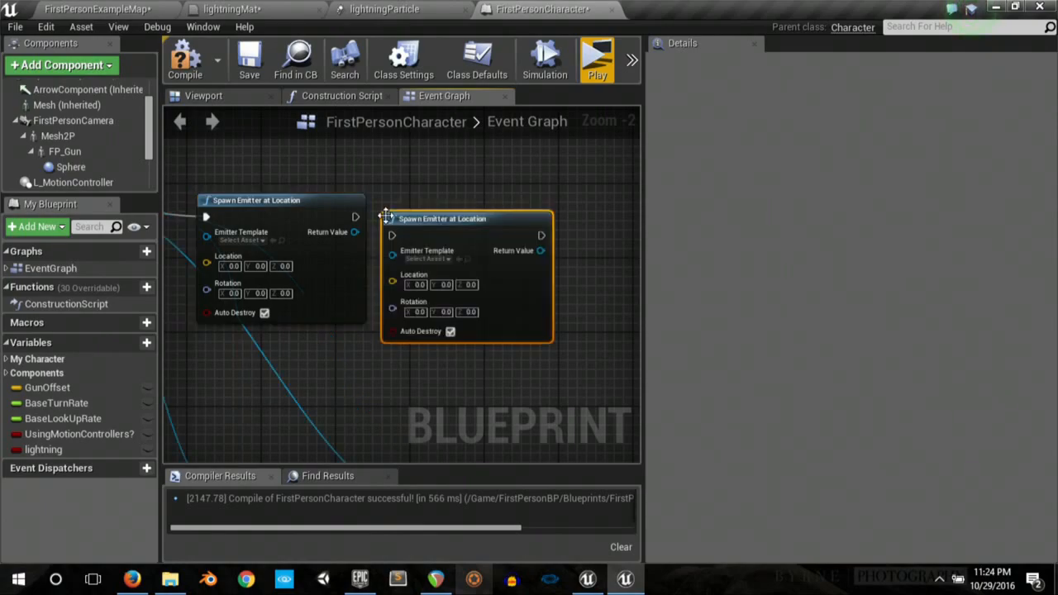
pyautogui.moveTo(355, 215); pyautogui.dragTo(392, 236)
# Step: Set the Emitter Template of both new Spawn Emitter at Location nodes to P_Sparks
pyautogui.moveTo(411, 250); pyautogui.dragTo(505, 242, button='right')
pyautogui.click(350, 233)
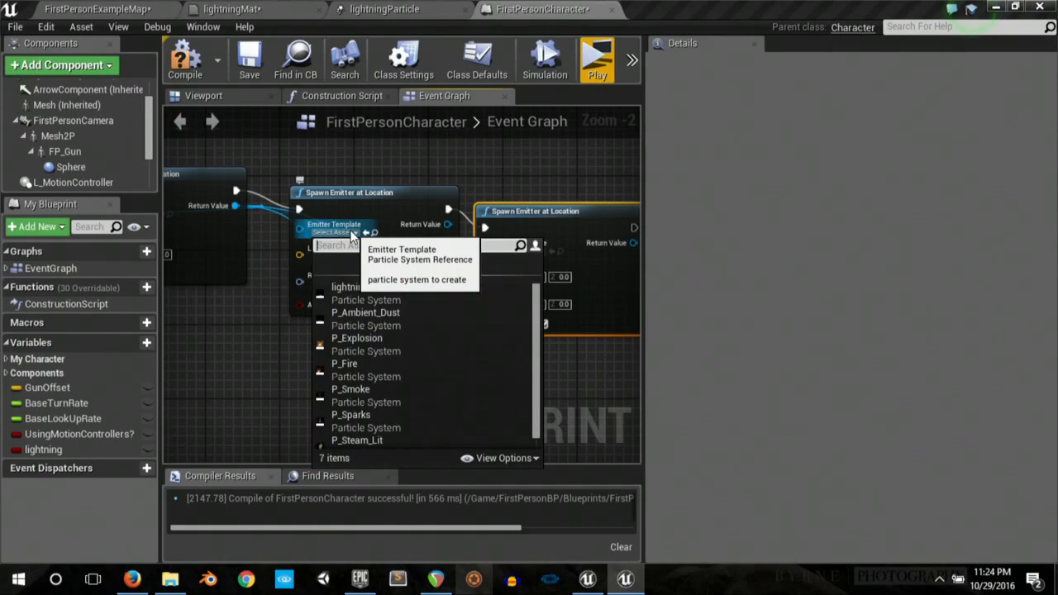
pyautogui.scroll(-1, 447, 334)
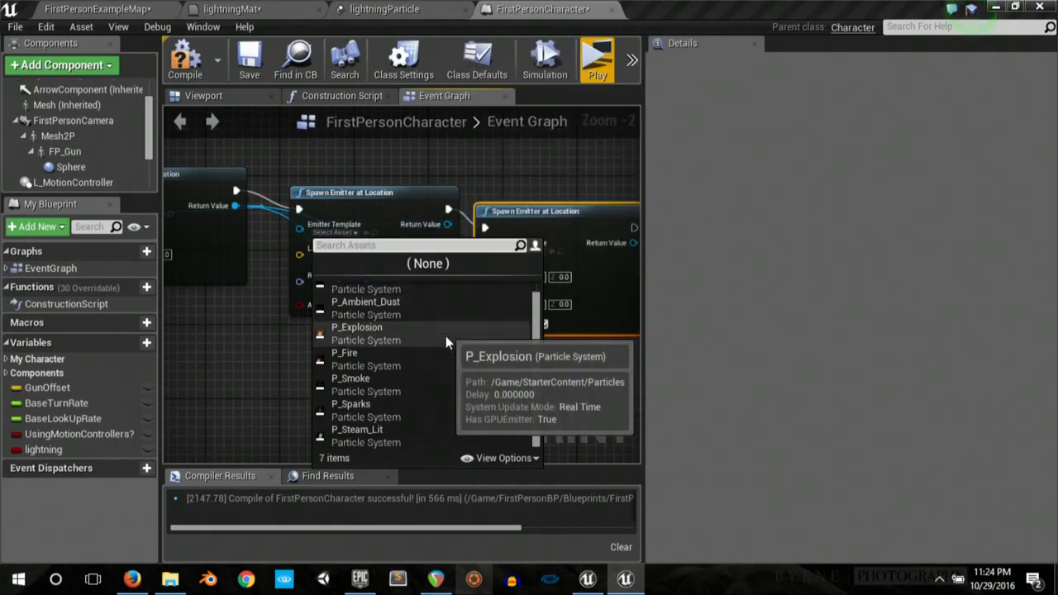
pyautogui.click(344, 405)
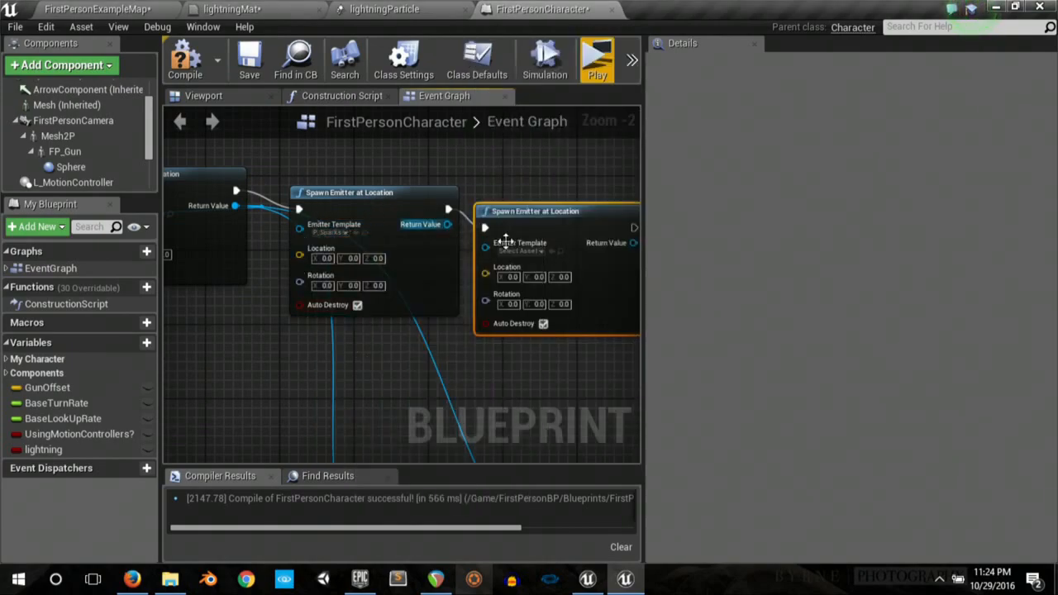
pyautogui.click(519, 250)
pyautogui.click(567, 434)
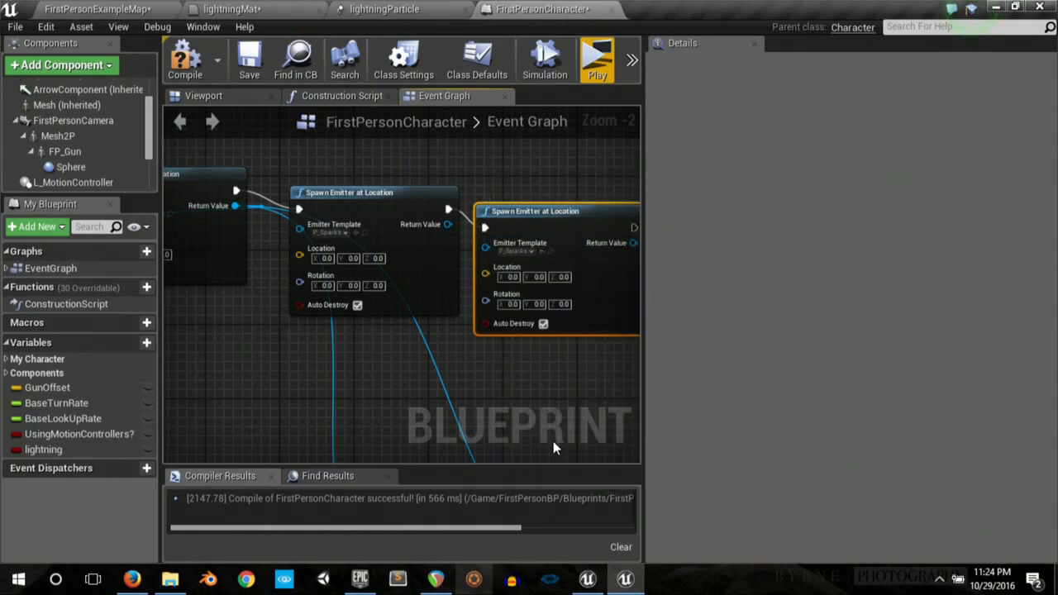
# Step: Connect the Sphere's GetWorldLocation output to the Location inputs of both P_Sparks emitter nodes
pyautogui.moveTo(373, 357); pyautogui.dragTo(132, 250, button='right')
pyautogui.scroll(-1, 333, 273)
pyautogui.moveTo(333, 273); pyautogui.dragTo(470, 345, button='right')
pyautogui.moveTo(206, 348); pyautogui.dragTo(314, 349, button='right')
pyautogui.moveTo(287, 330); pyautogui.dragTo(331, 262)
pyautogui.moveTo(271, 317); pyautogui.dragTo(550, 310, button='right')
pyautogui.moveTo(242, 327); pyautogui.dragTo(576, 263)
# Step: Add a SetWorldLocation node targeting one P_Sparks emitter and execute it after Set Beam Target Point
pyautogui.moveTo(558, 324); pyautogui.dragTo(349, 273, button='right')
pyautogui.moveTo(297, 182); pyautogui.dragTo(445, 338)
pyautogui.write('sset locat')
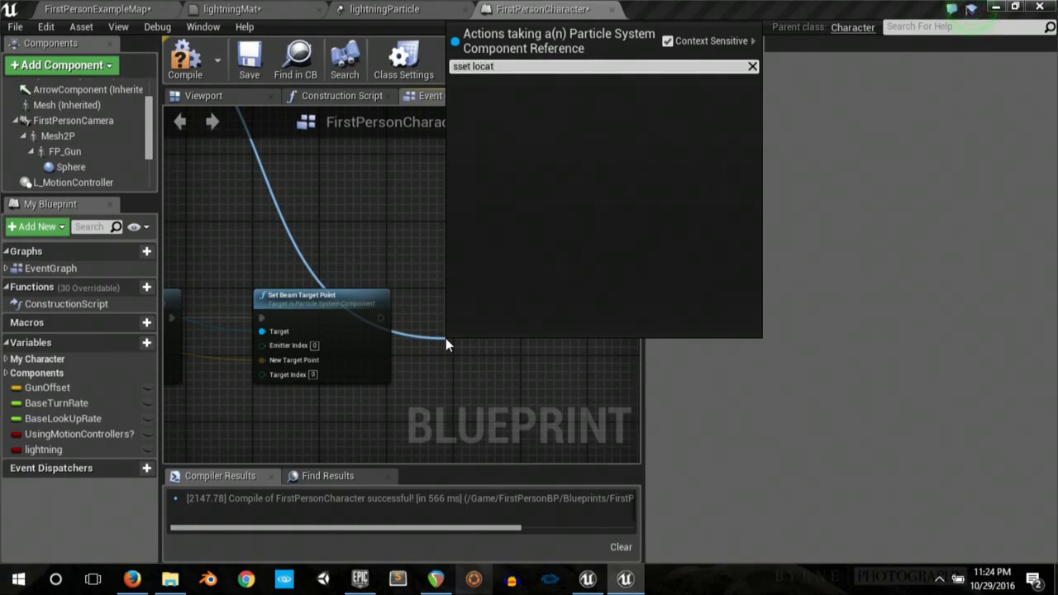
pyautogui.press('Home')
pyautogui.press('Delete')
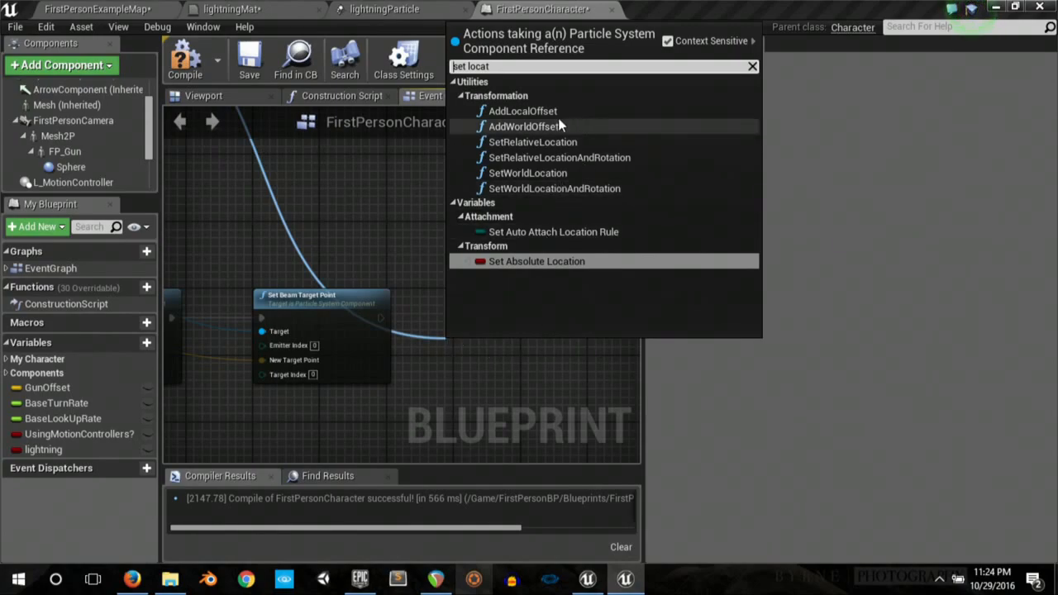
pyautogui.click(539, 172)
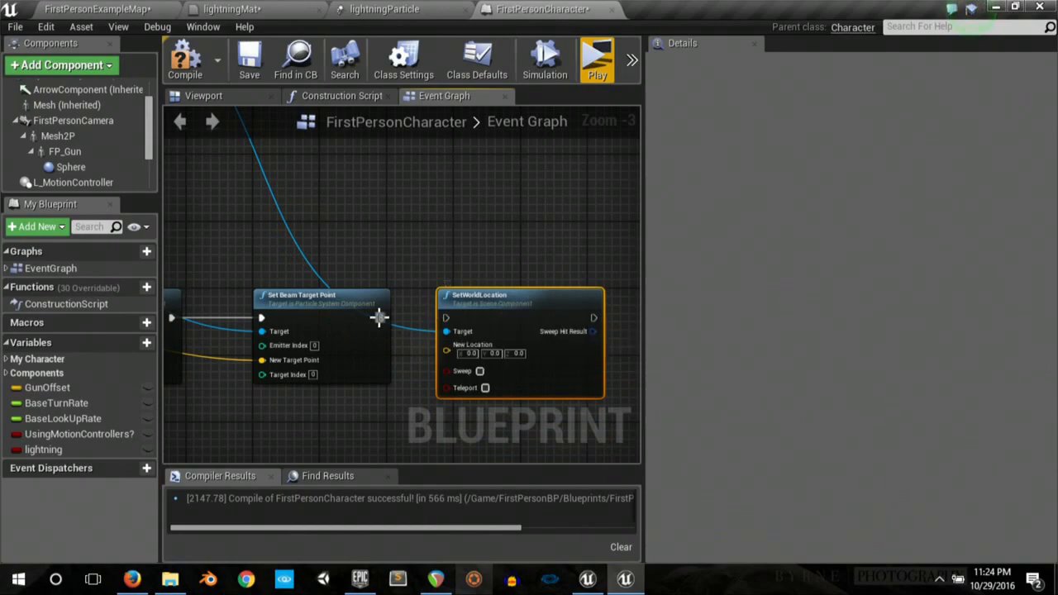
pyautogui.moveTo(393, 318); pyautogui.dragTo(447, 317)
# Step: Add a second SetWorldLocation node targeting the other P_Sparks emitter
pyautogui.moveTo(344, 202); pyautogui.dragTo(462, 366, button='right')
pyautogui.moveTo(399, 254); pyautogui.dragTo(408, 422)
pyautogui.write('set wor')
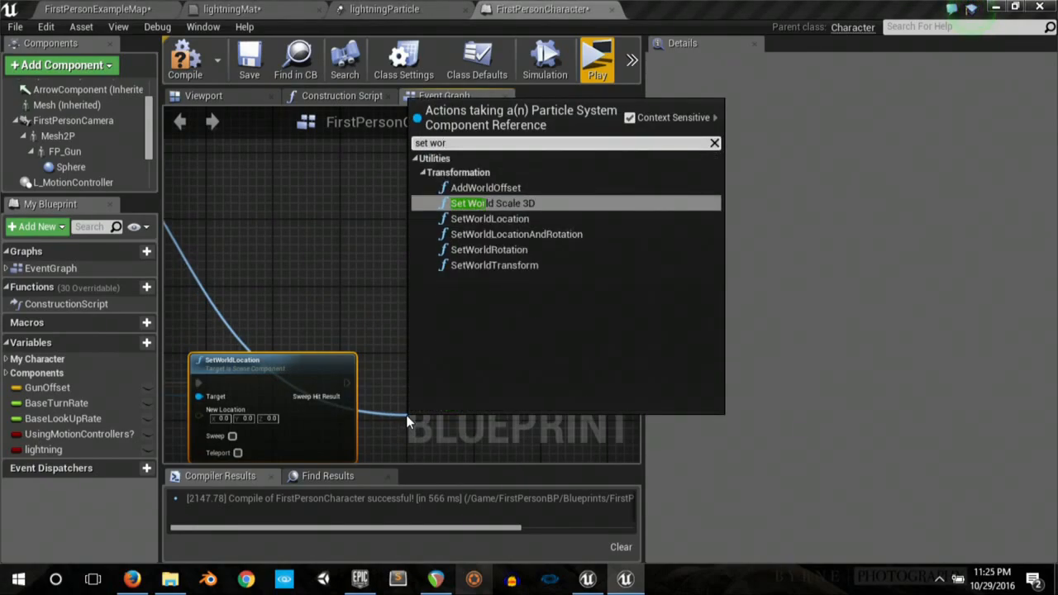
pyautogui.click(501, 220)
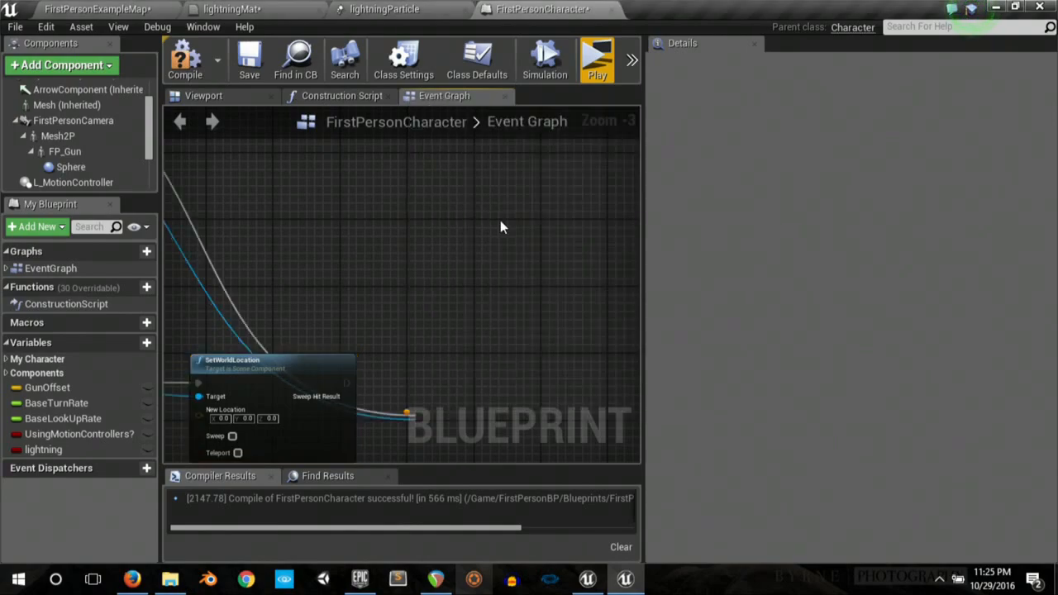
# Step: Place the second SetWorldLocation beside the first and replace its incoming execution link with one from the first SetWorldLocation
pyautogui.moveTo(464, 424); pyautogui.dragTo(460, 346, button='right')
pyautogui.moveTo(459, 351); pyautogui.dragTo(391, 273)
pyautogui.rightClick(401, 313)
pyautogui.click(463, 336)
pyautogui.moveTo(396, 301); pyautogui.dragTo(397, 301)
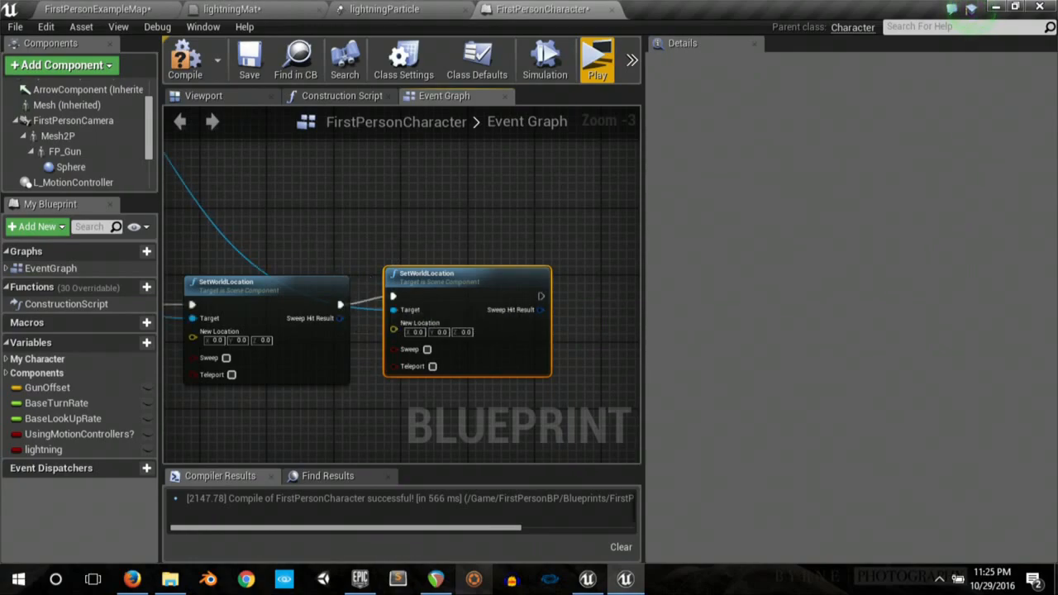
# Step: Connect Trace End of Break Hit Result to New Location on the first SetWorldLocation node
pyautogui.moveTo(288, 230); pyautogui.dragTo(630, 231, button='right')
pyautogui.moveTo(282, 235)
pyautogui.mouseDown(button='right')
pyautogui.moveTo(605, 193)
pyautogui.moveTo(400, 141)
pyautogui.mouseUp(button='right')
pyautogui.moveTo(370, 374)
pyautogui.mouseDown()
pyautogui.moveTo(765, 294)
pyautogui.moveTo(456, 325)
pyautogui.moveTo(209, 244)
pyautogui.mouseUp()
# Step: Connect the Sphere's GetWorldLocation output to New Location on the second SetWorldLocation node
pyautogui.moveTo(602, 329); pyautogui.dragTo(639, 370, button='right')
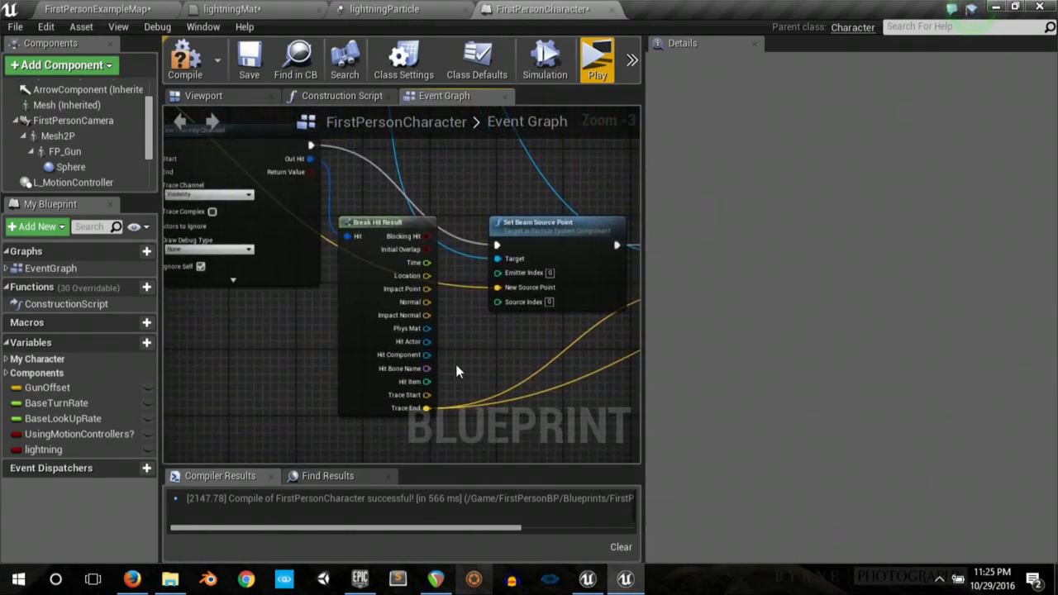
pyautogui.moveTo(465, 345); pyautogui.dragTo(778, 463, button='right')
pyautogui.moveTo(321, 316); pyautogui.dragTo(354, 441, button='right')
pyautogui.moveTo(354, 271); pyautogui.dragTo(535, 278)
pyautogui.moveTo(615, 365); pyautogui.dragTo(480, 402, button='right')
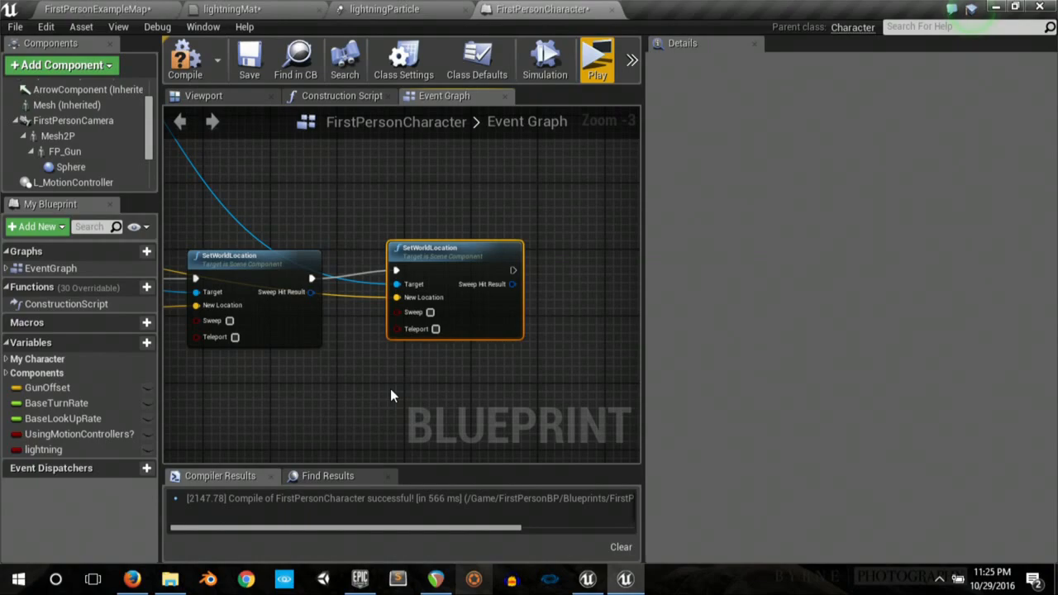
# Step: Compile the blueprint and fire the lightning in the standalone game preview to test the spark emitters
pyautogui.click(186, 70)
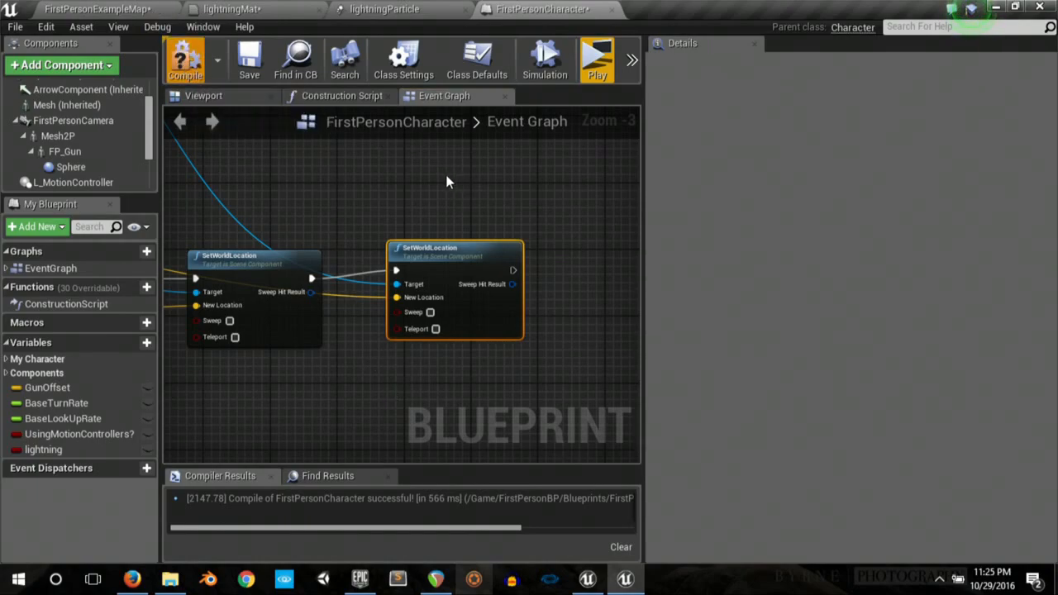
pyautogui.click(593, 58)
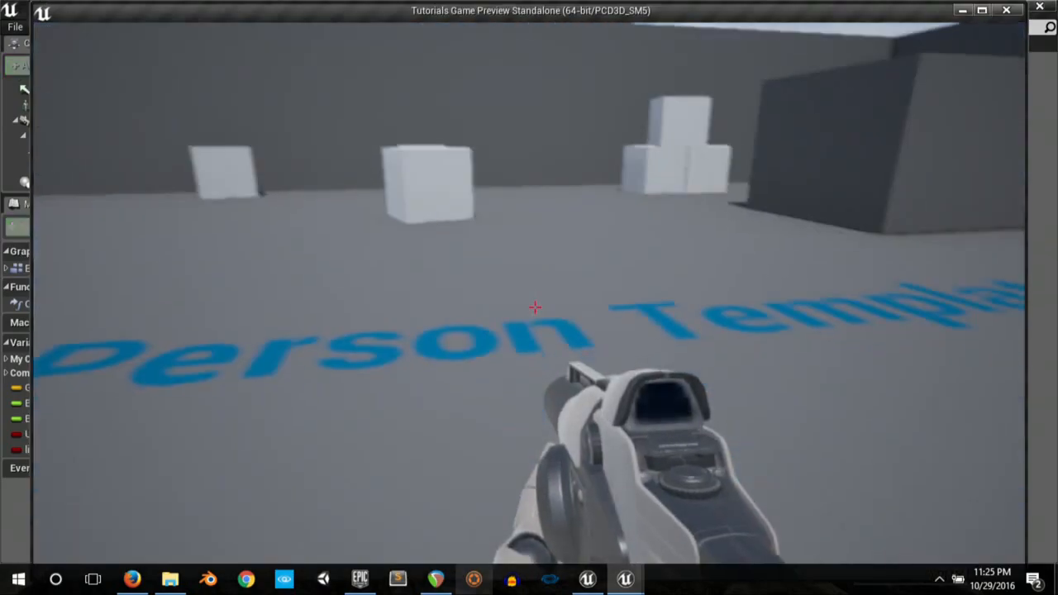
pyautogui.click(536, 307)
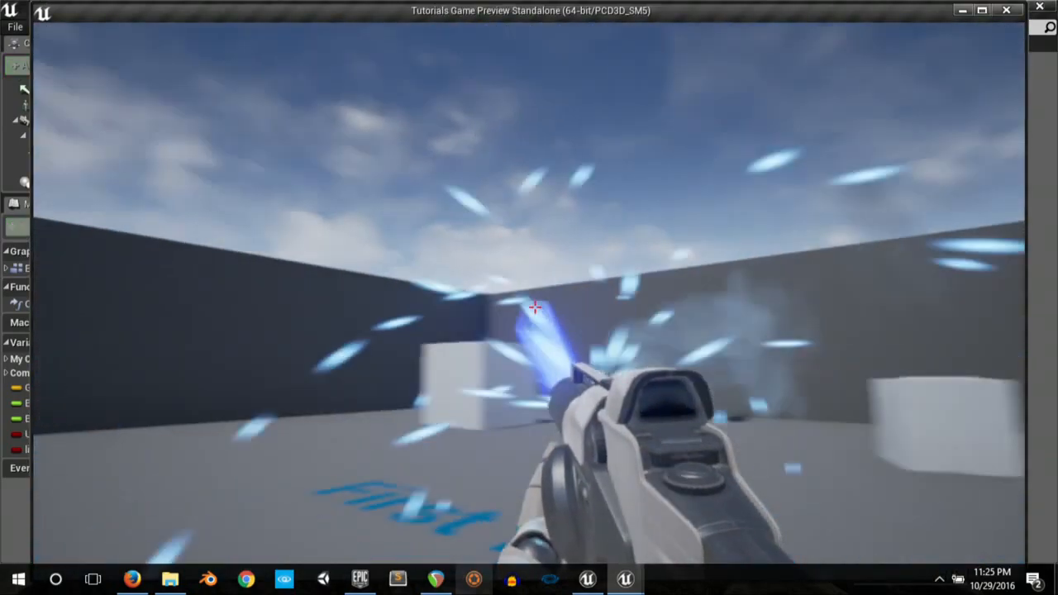
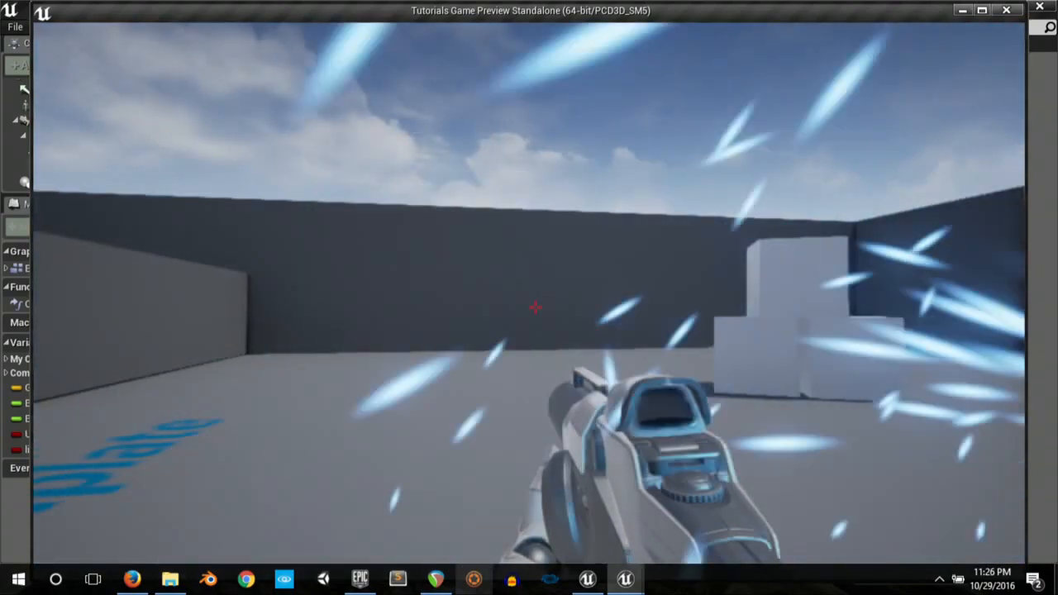
# Step: End the preview and connect Return Value of both P_Sparks Spawn Emitter at Location nodes to the Target of DestroyComponent
pyautogui.press('Escape')
pyautogui.moveTo(358, 214); pyautogui.dragTo(1024, 246, button='right')
pyautogui.moveTo(372, 347); pyautogui.dragTo(4, 355, button='right')
pyautogui.moveTo(633, 259); pyautogui.dragTo(541, 291, button='right')
pyautogui.moveTo(395, 283); pyautogui.dragTo(310, 275, button='right')
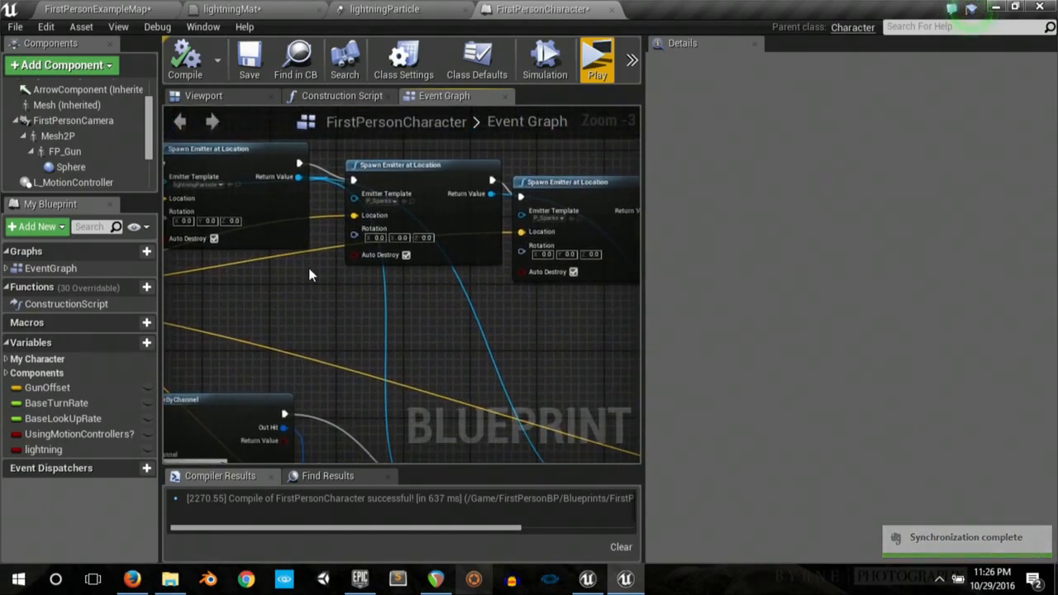
pyautogui.moveTo(491, 194); pyautogui.dragTo(360, 244)
pyautogui.moveTo(623, 267); pyautogui.dragTo(294, 280, button='right')
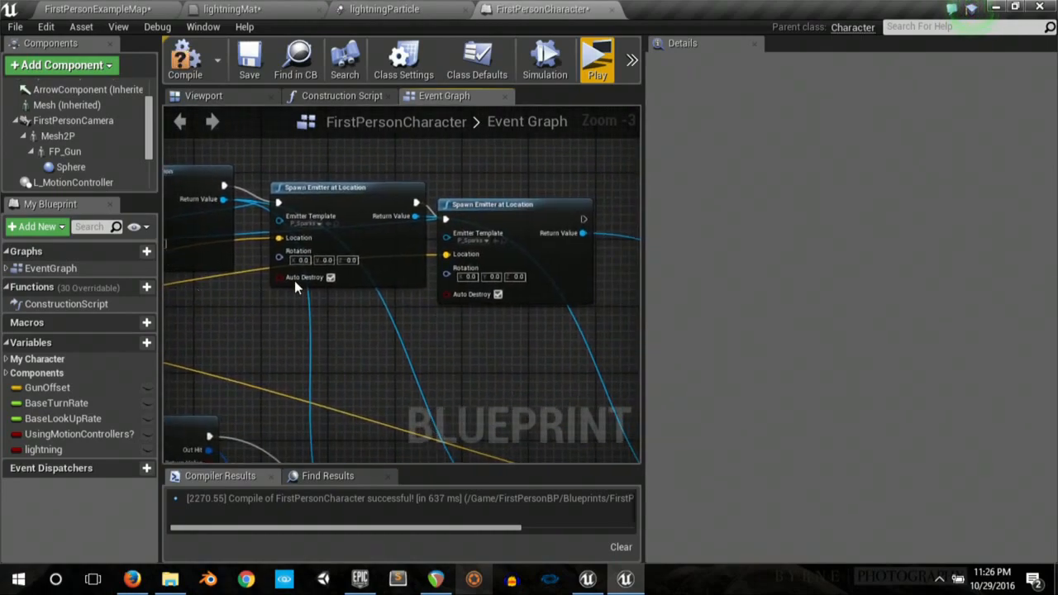
pyautogui.moveTo(583, 233); pyautogui.dragTo(520, 266)
# Step: Compile the blueprint and test in the standalone preview whether the sparks disappear when firing stops
pyautogui.click(186, 58)
pyautogui.click(589, 60)
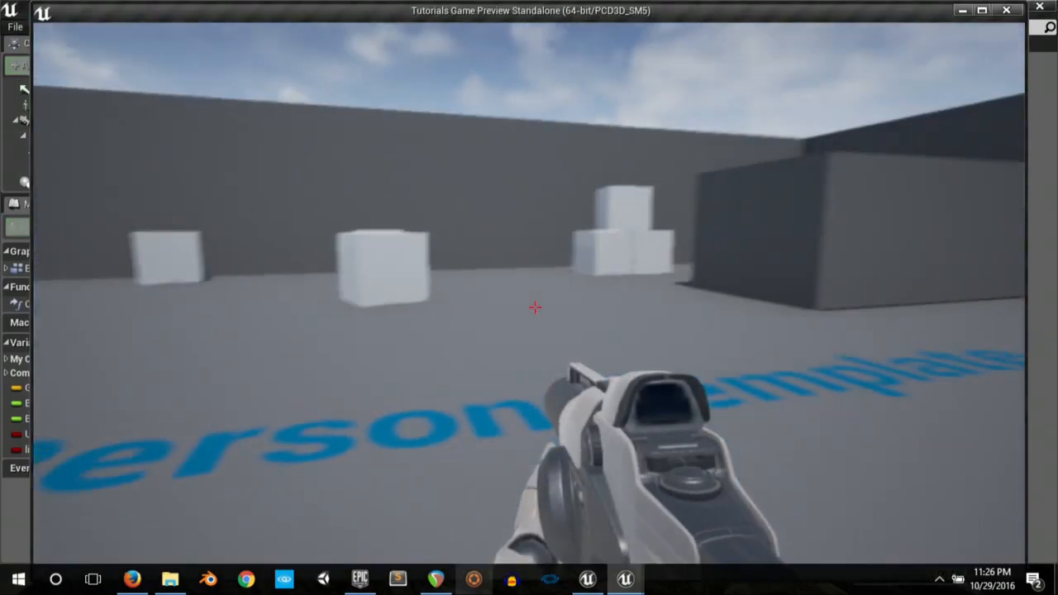
pyautogui.rightClick(535, 308)
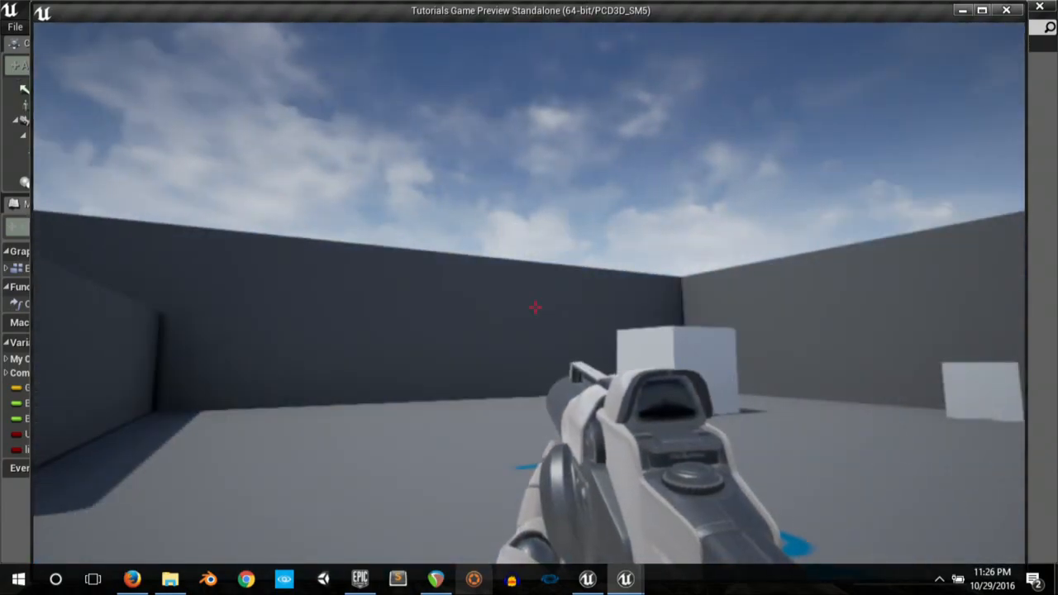
pyautogui.rightClick(535, 308)
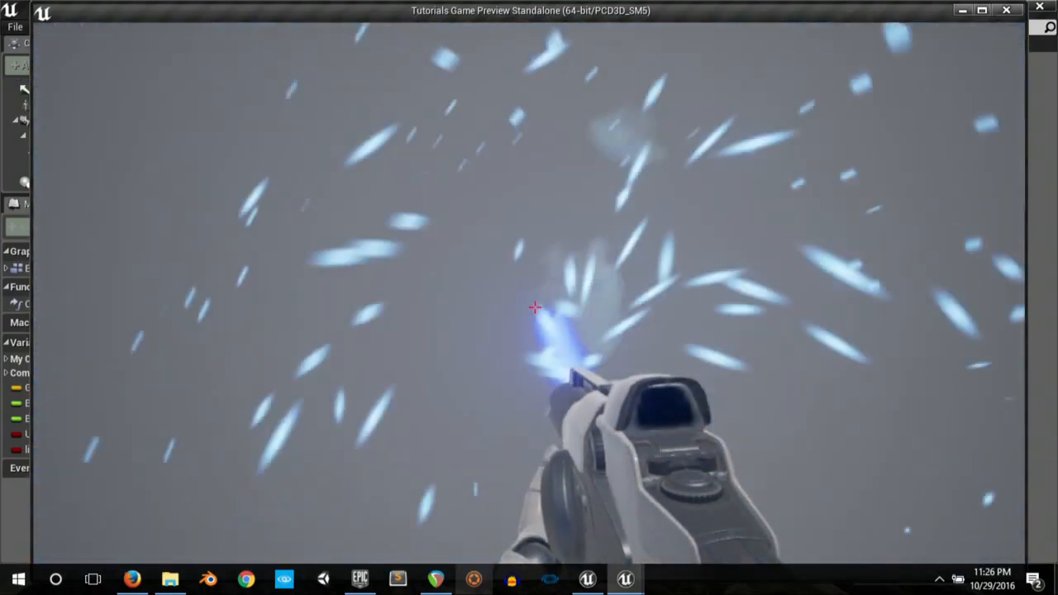
pyautogui.rightClick(534, 308)
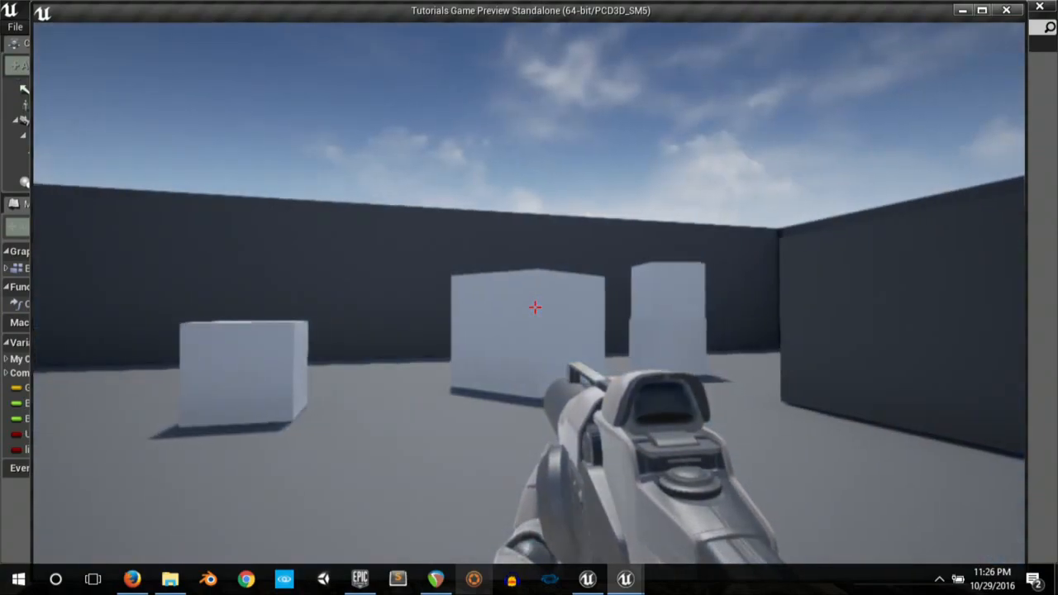
pyautogui.rightClick(535, 307)
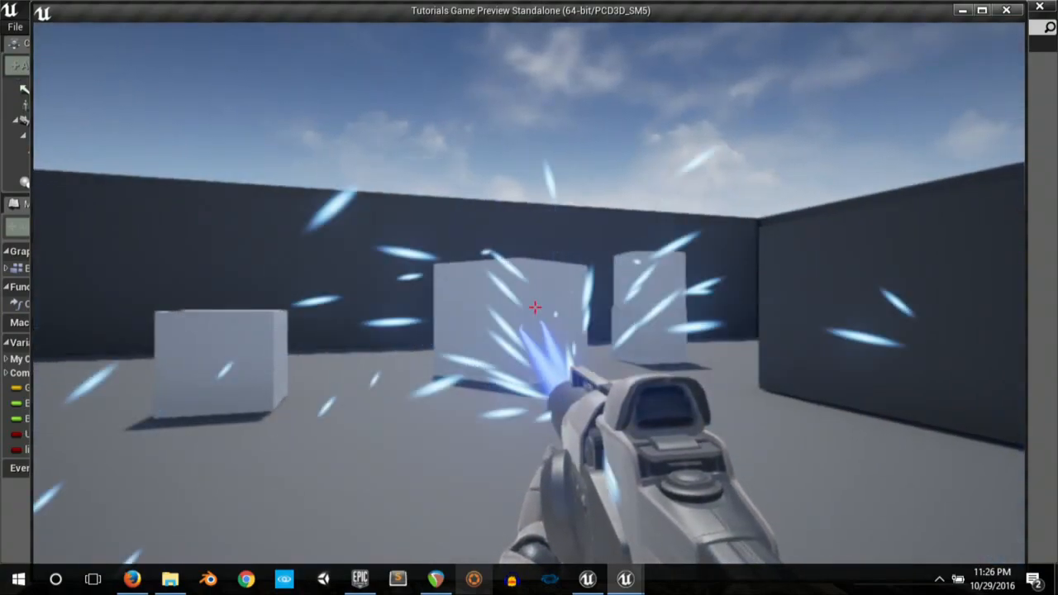
pyautogui.hotkey('shift', 'F1')
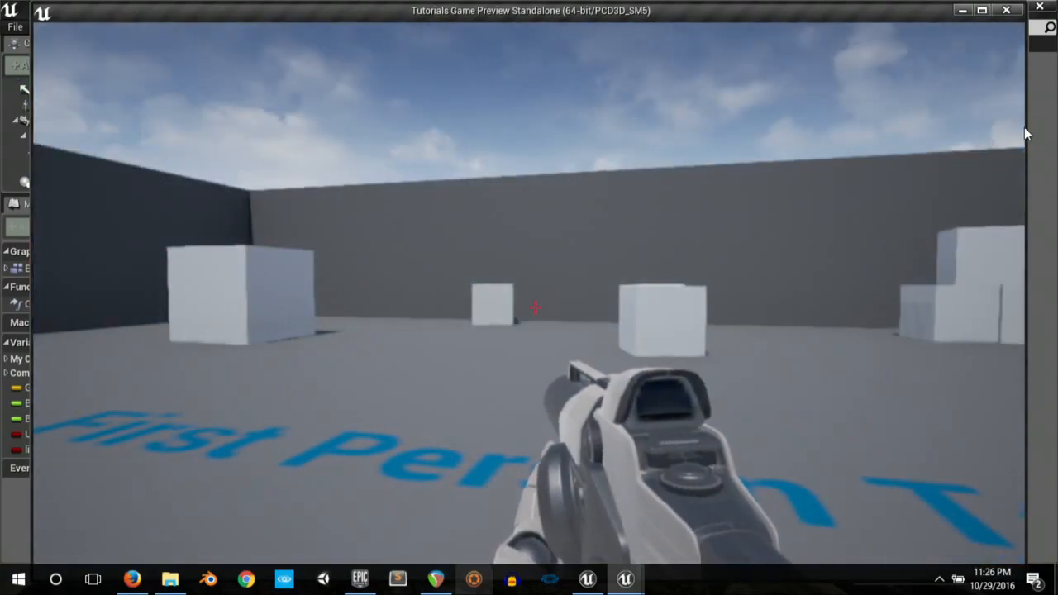
pyautogui.press('Escape')
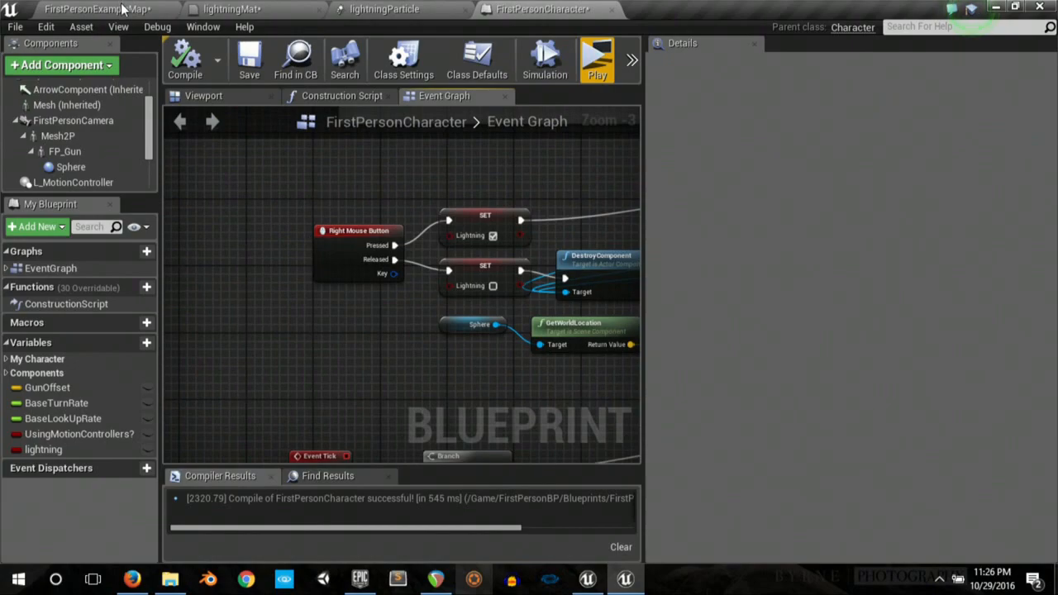
# Step: Import the burn and burn2 PNG files from the weaponStuff folder into the FirstPersonBP Blueprints folder
pyautogui.click(121, 8)
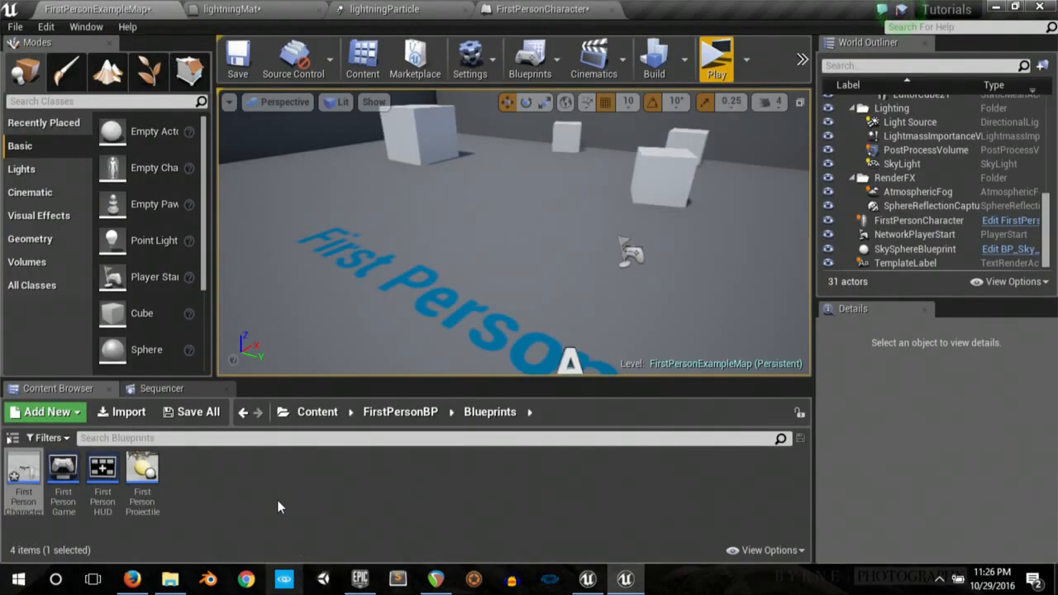
pyautogui.click(170, 579)
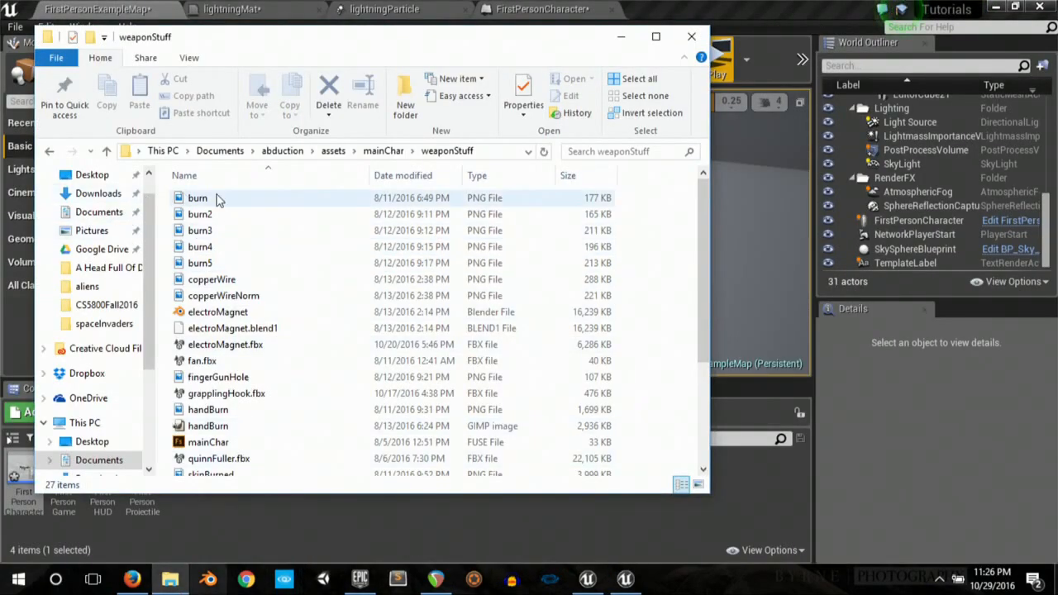
pyautogui.click(207, 202)
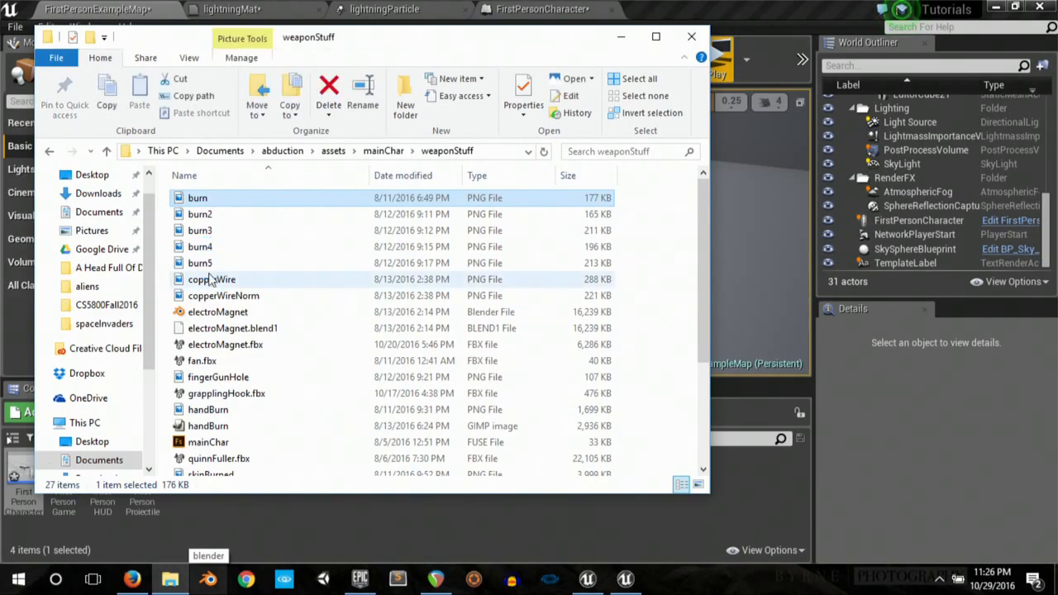
pyautogui.keyDown('ctrl'); pyautogui.click(201, 216); pyautogui.keyUp('ctrl')
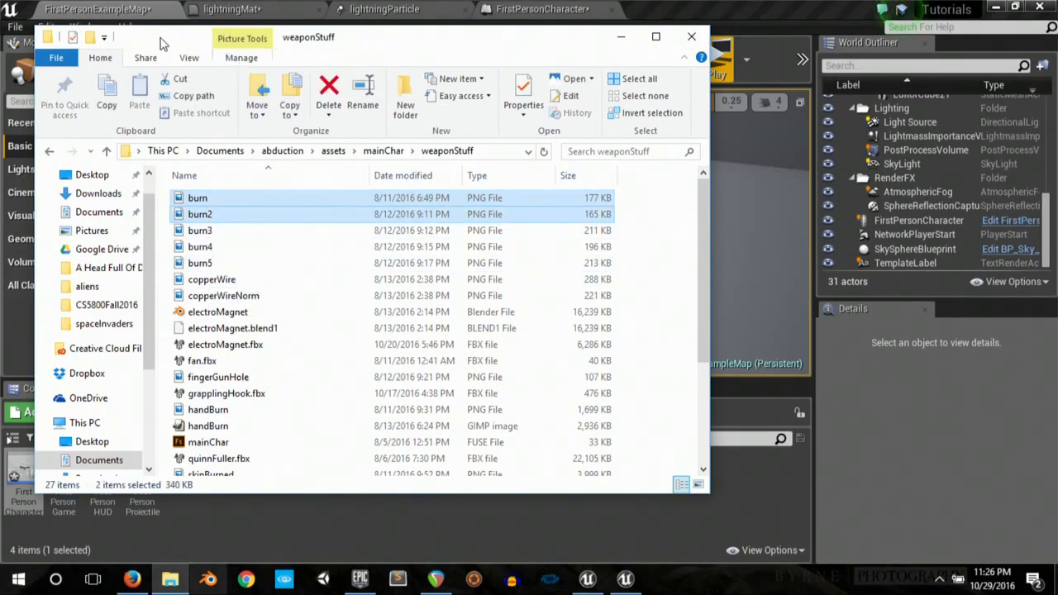
pyautogui.moveTo(162, 43); pyautogui.dragTo(748, 113)
pyautogui.moveTo(785, 270); pyautogui.dragTo(151, 505)
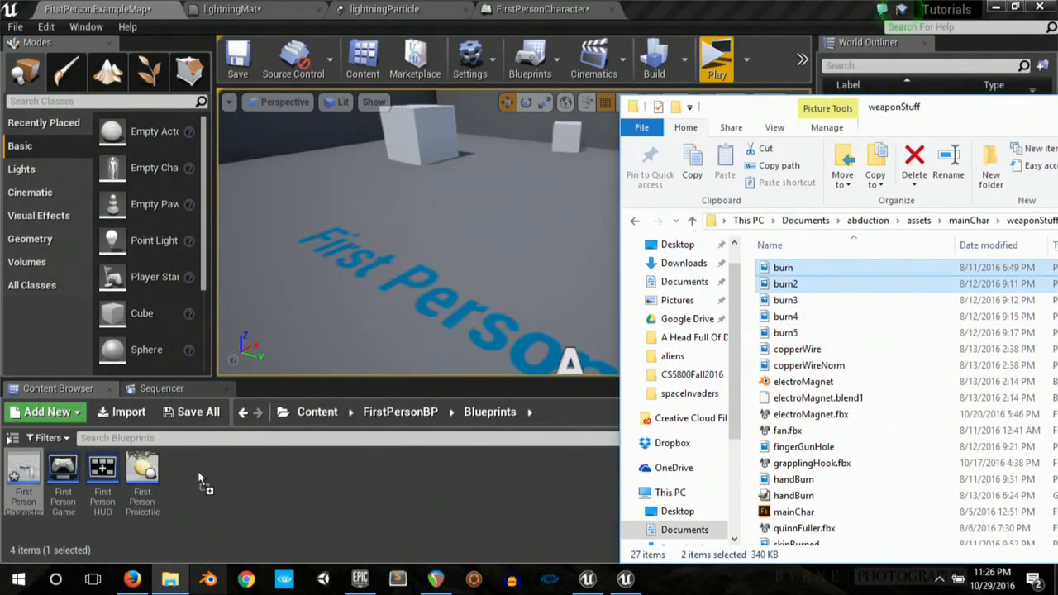
pyautogui.click(276, 490)
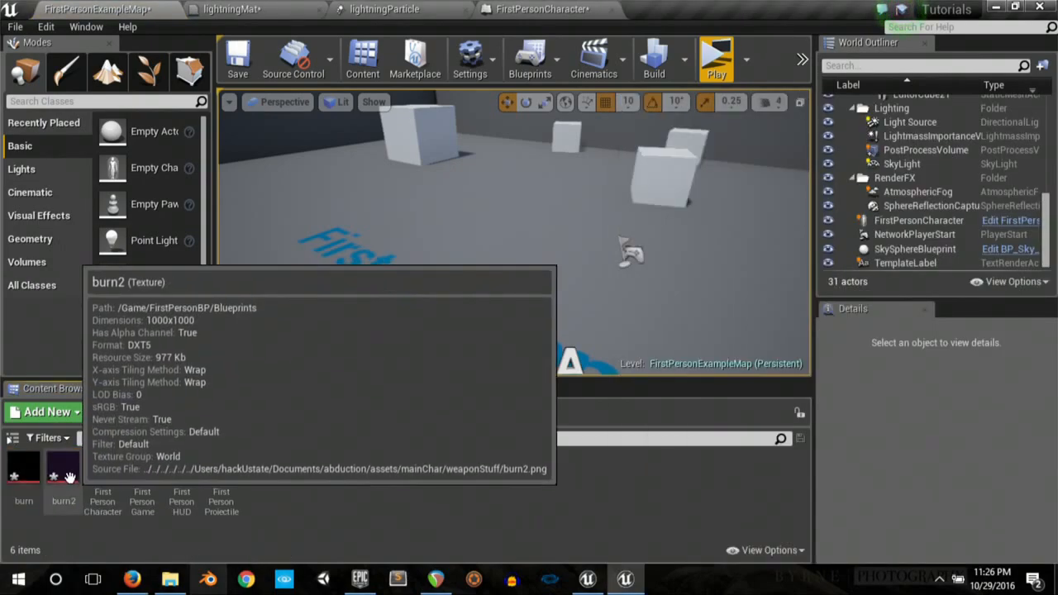
# Step: Create a material from each of the burn2 and burn textures
pyautogui.rightClick(67, 472)
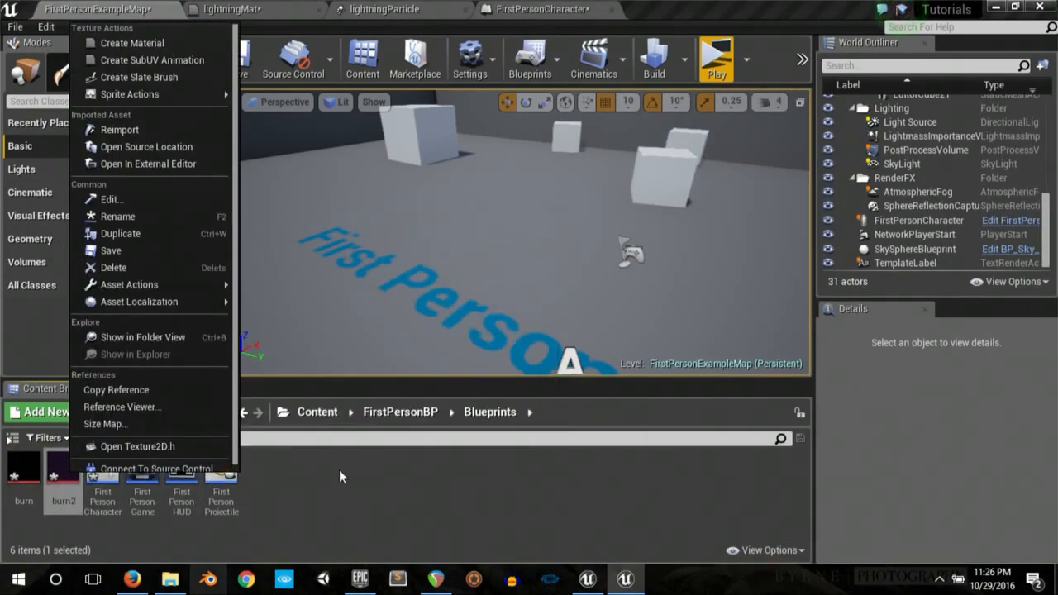
pyautogui.click(147, 41)
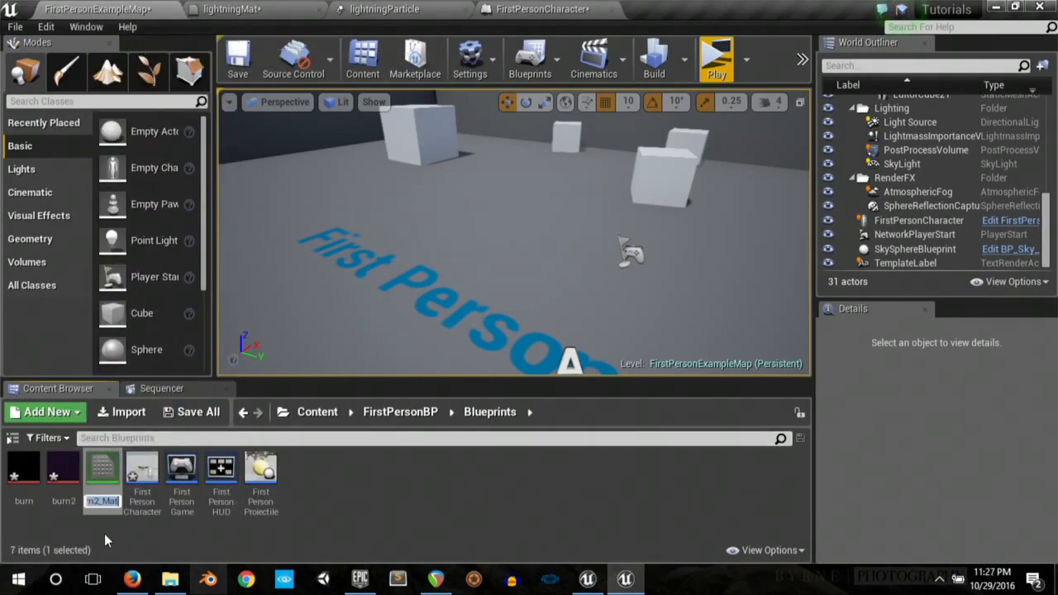
pyautogui.rightClick(37, 472)
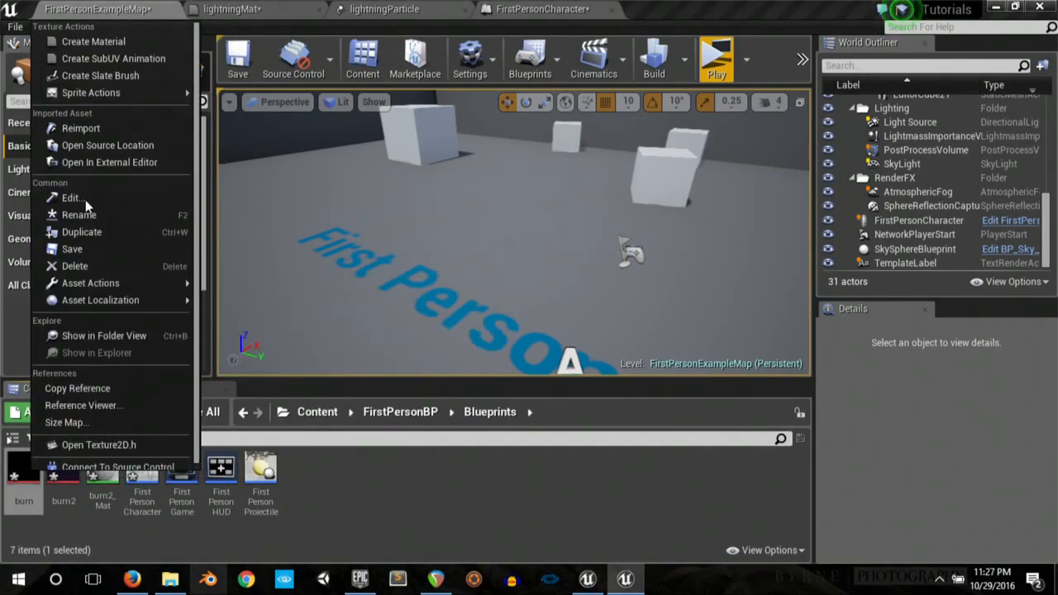
pyautogui.click(80, 39)
# Step: Open the burn2_Mat material and set its Blend Mode to Translucent
pyautogui.doubleClick(102, 469)
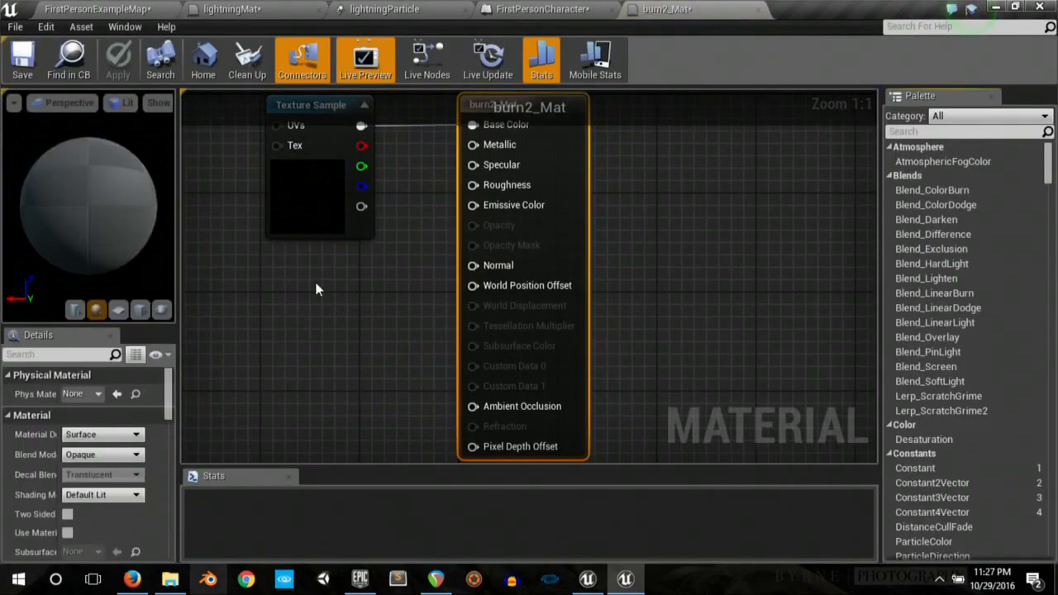
pyautogui.moveTo(315, 282); pyautogui.dragTo(445, 307, button='right')
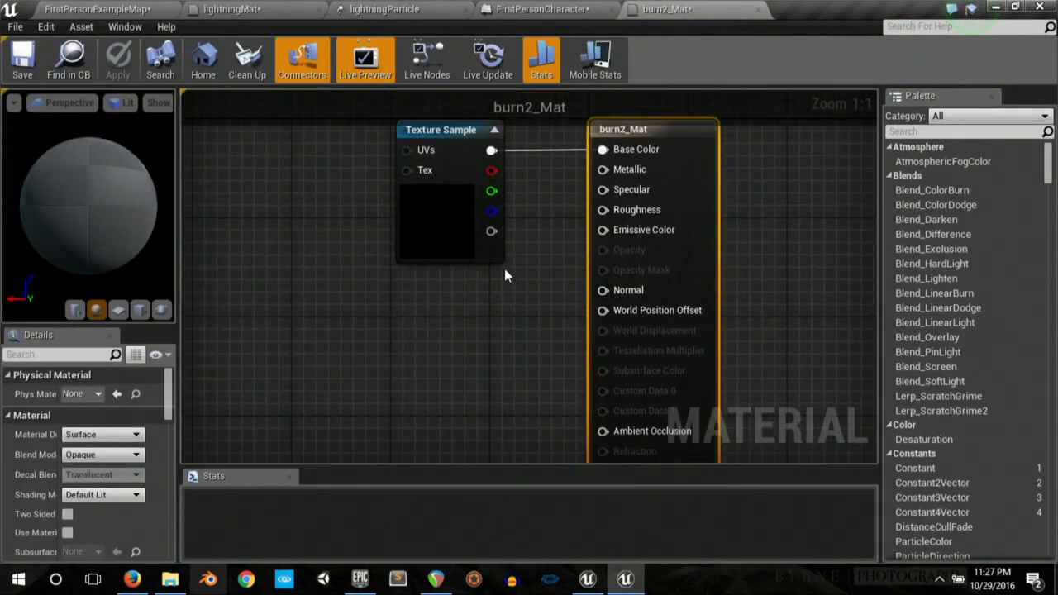
pyautogui.moveTo(491, 231); pyautogui.dragTo(564, 286)
pyautogui.click(499, 340)
pyautogui.click(694, 161)
pyautogui.click(82, 460)
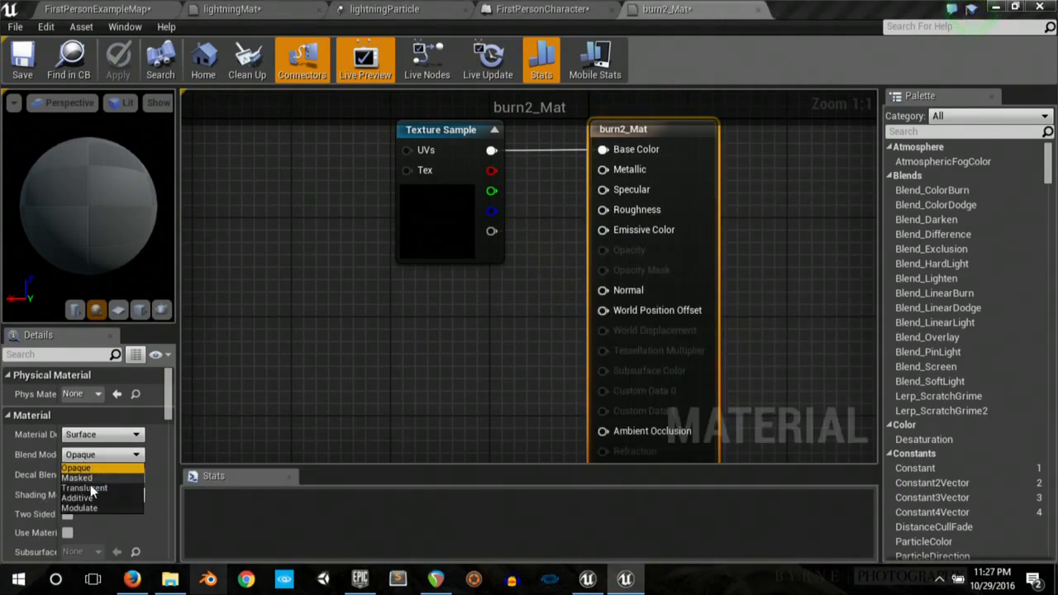
pyautogui.click(85, 488)
# Step: Set burn2_Mat's Material Domain to Deferred Decal, connect the Texture Sample's alpha output to Opacity and save
pyautogui.click(109, 437)
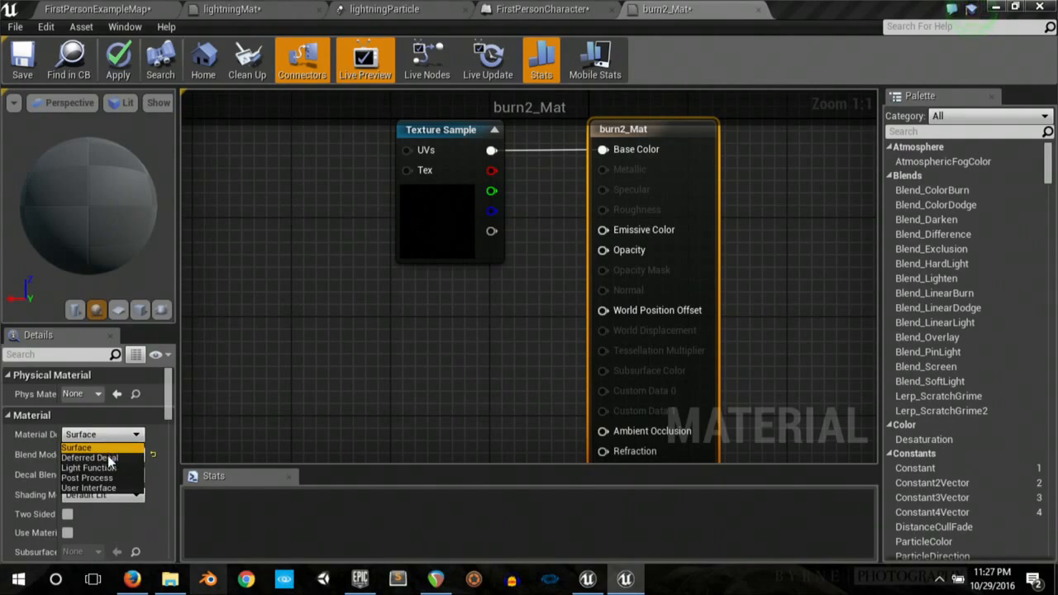
pyautogui.click(107, 458)
pyautogui.moveTo(491, 230); pyautogui.dragTo(618, 259)
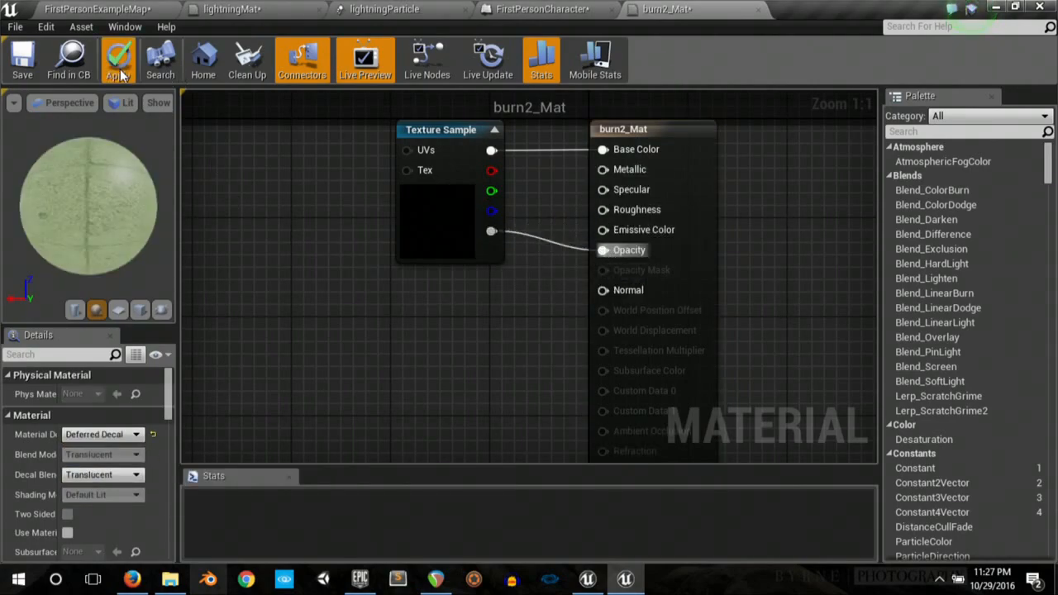
pyautogui.click(18, 59)
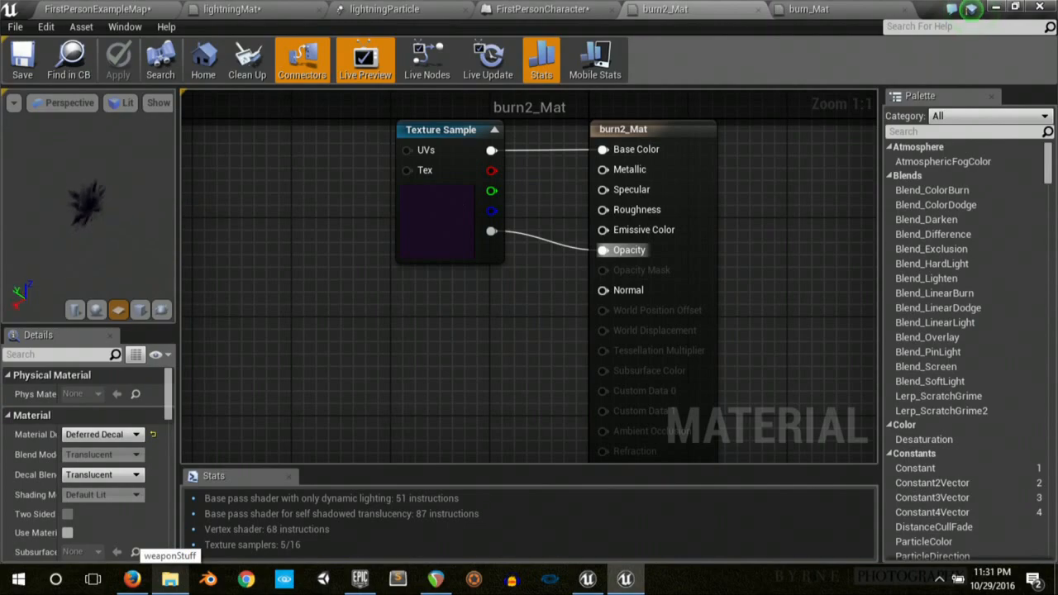
pyautogui.click(816, 11)
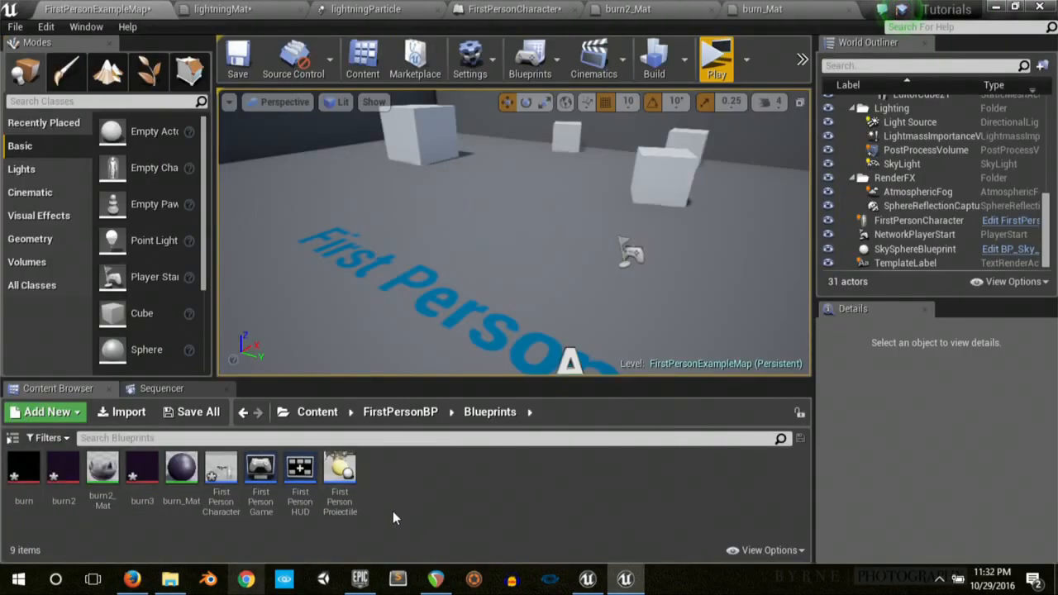
pyautogui.rightClick(383, 466)
pyautogui.scroll(-3, 508, 413)
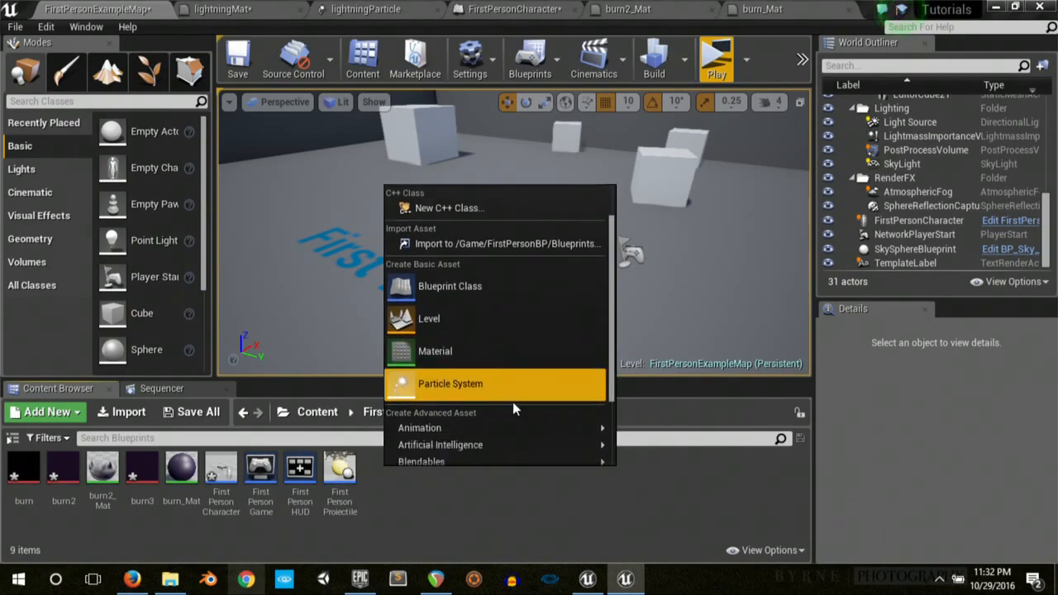
pyautogui.moveTo(476, 436)
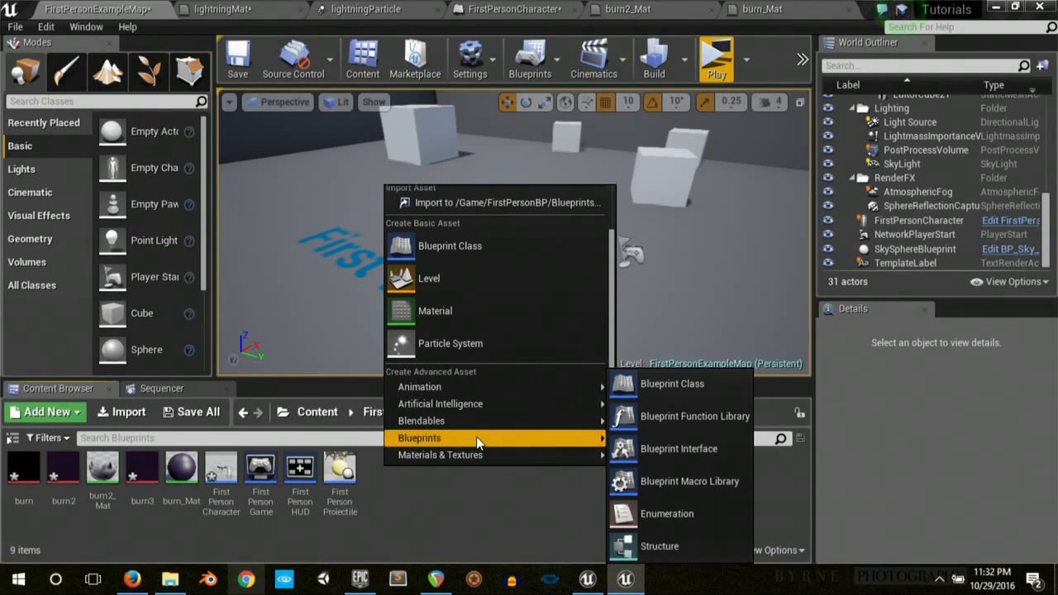
pyautogui.click(678, 383)
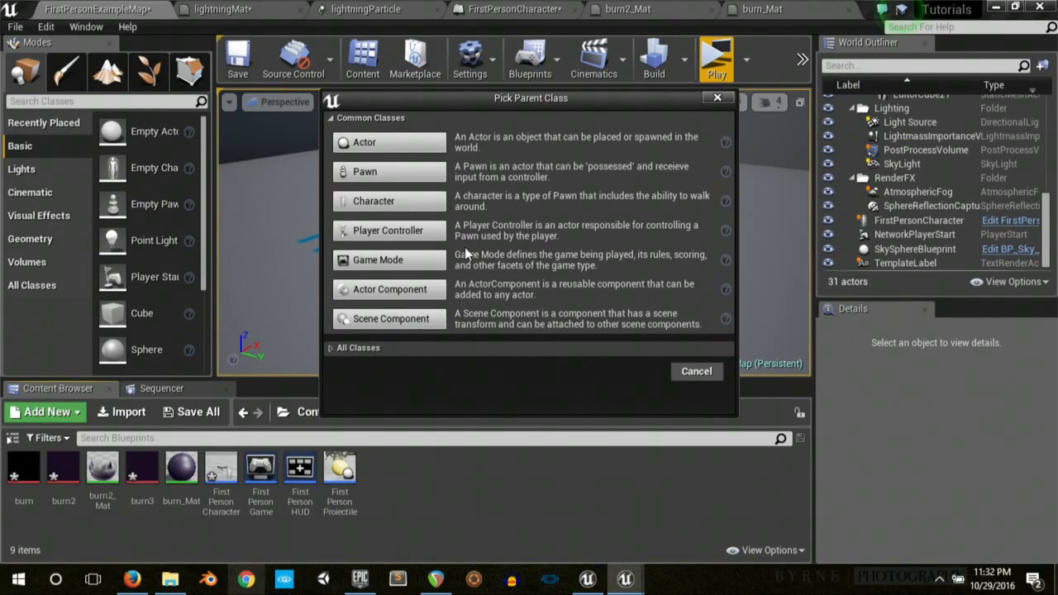
pyautogui.click(696, 371)
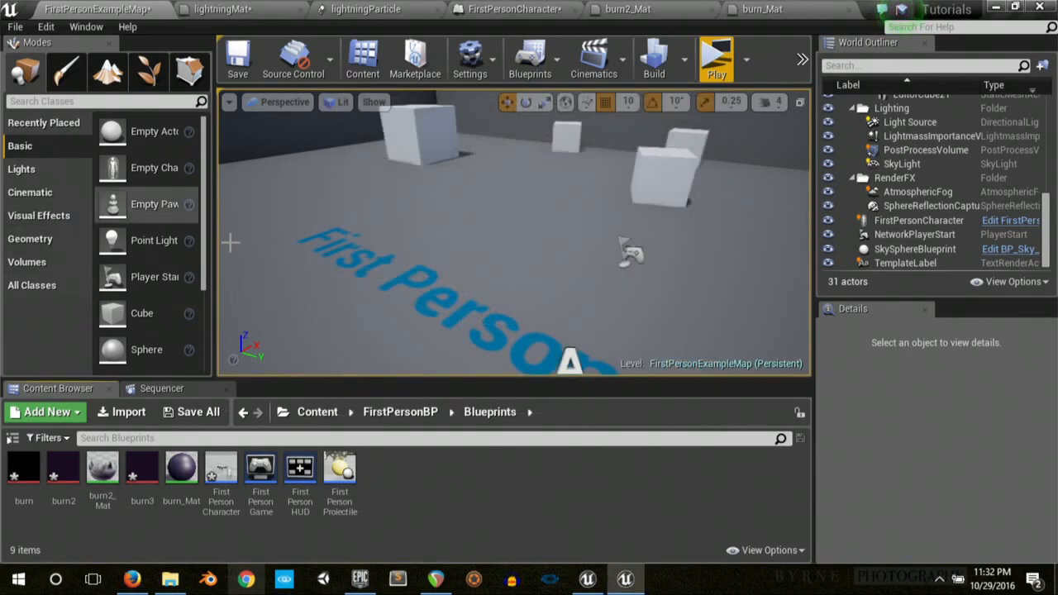
# Step: Search the placeable classes for "deca" and place a Deferred Decal on the floor at about 180, -320, 170
pyautogui.scroll(-4, 201, 318)
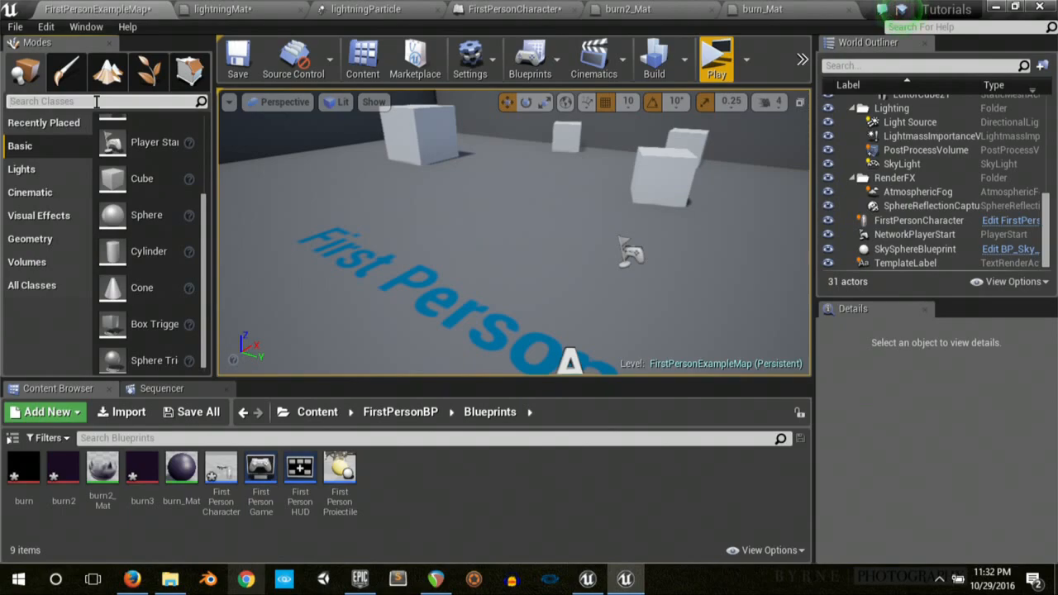
pyautogui.click(96, 100)
pyautogui.write('deca')
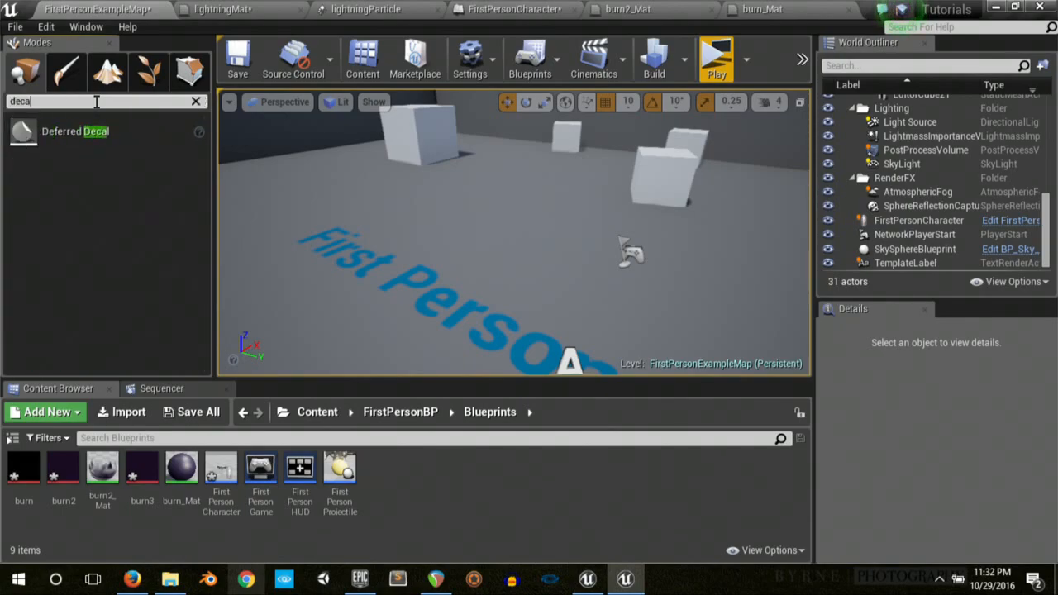
pyautogui.moveTo(83, 130); pyautogui.dragTo(447, 258)
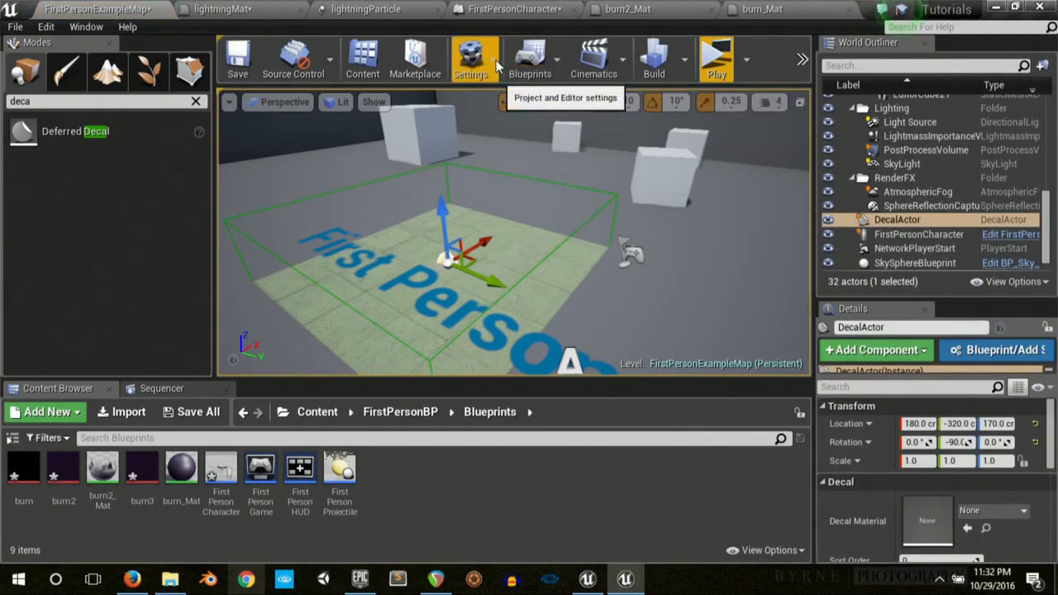
# Step: Convert the placed decal's components to a blueprint class named DecalActor_Blueprint in the Content folder
pyautogui.click(556, 65)
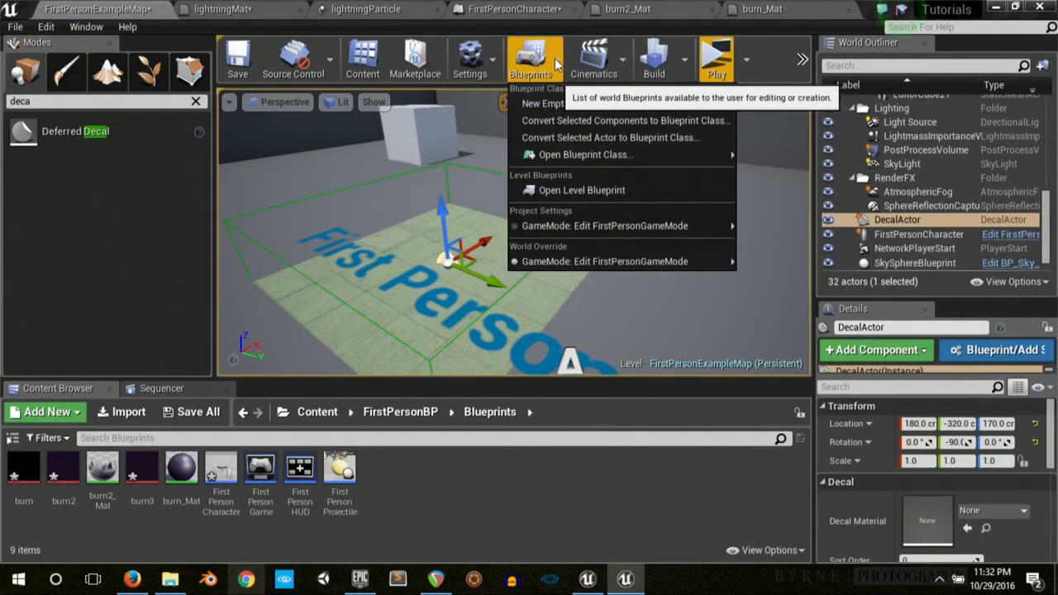
pyautogui.click(558, 119)
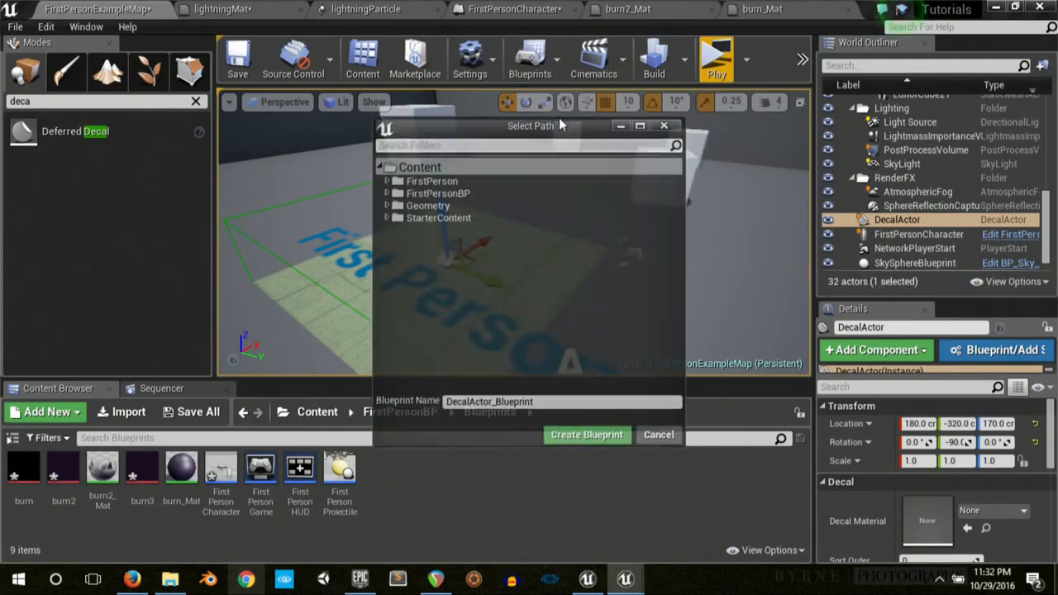
pyautogui.click(595, 439)
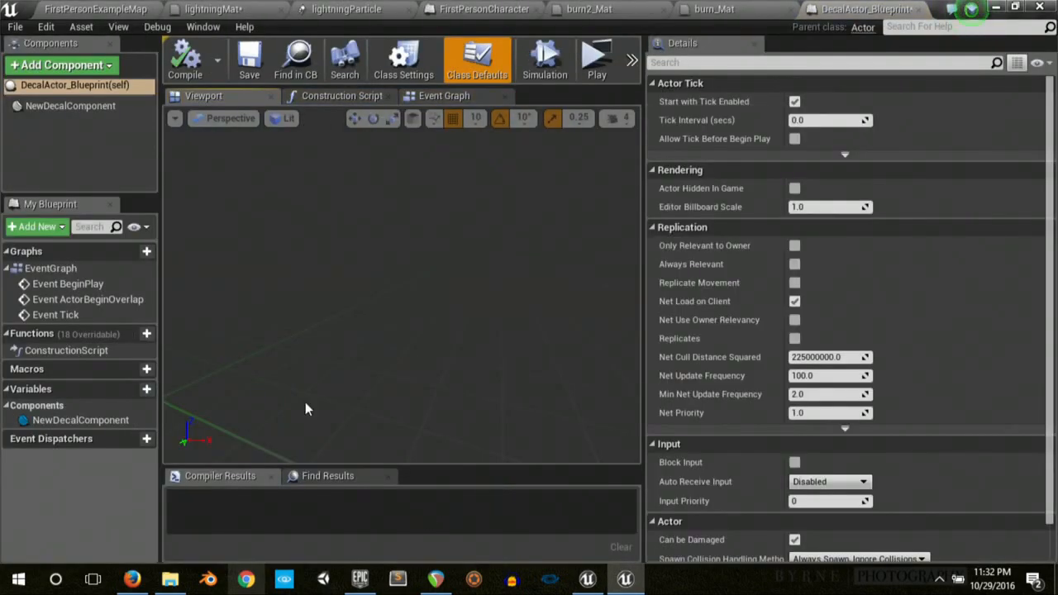
# Step: Set the Decal Size of NewDecalComponent to X 0.1, Y 256 and Z 256
pyautogui.click(49, 112)
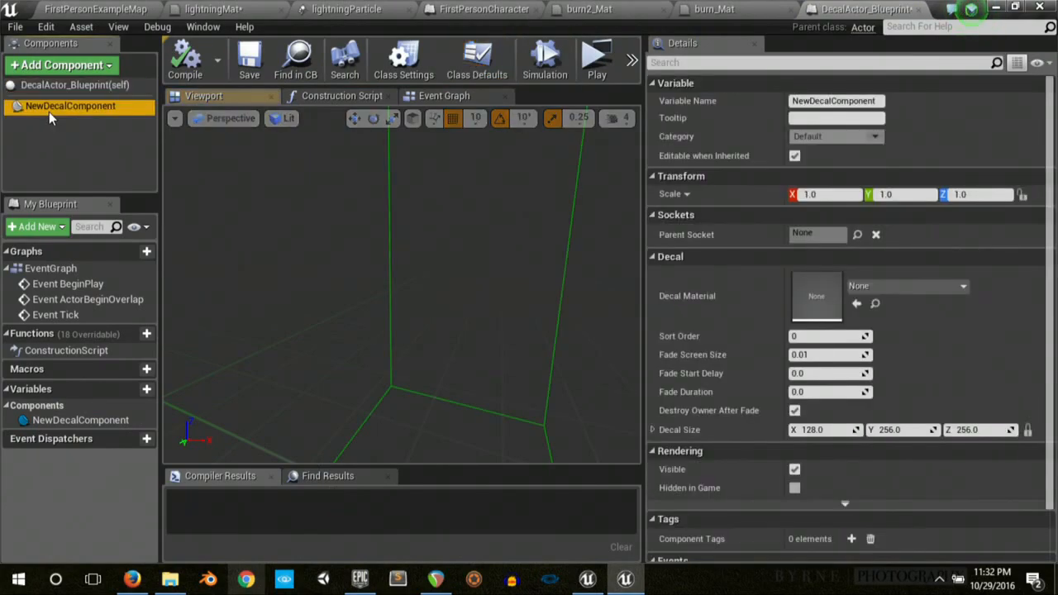
pyautogui.scroll(-8, 507, 325)
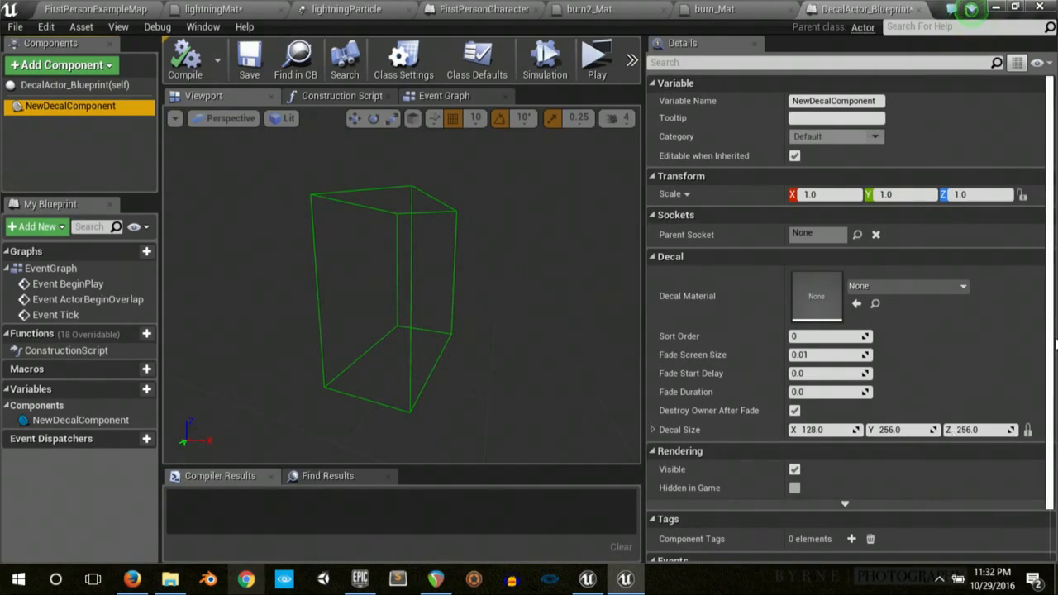
pyautogui.click(820, 430)
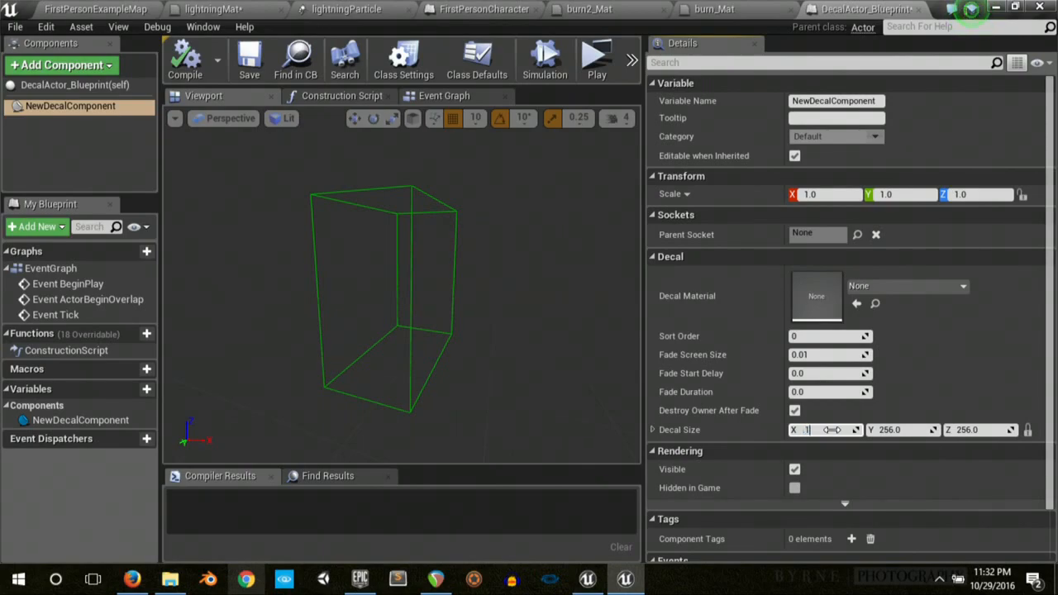
pyautogui.write('.1')
pyautogui.press('Return')
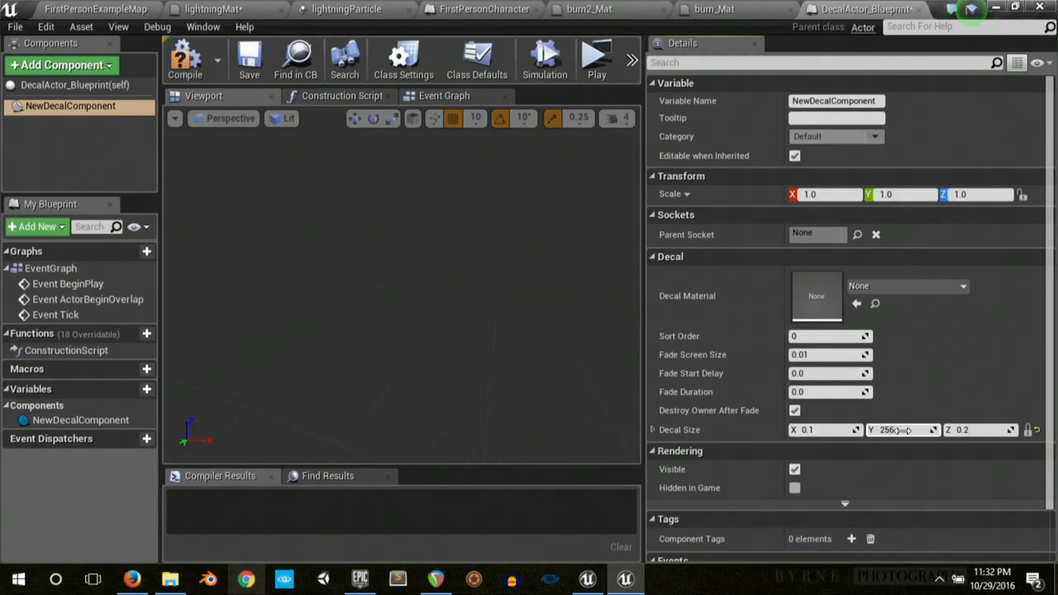
pyautogui.write('256')
pyautogui.click(965, 430)
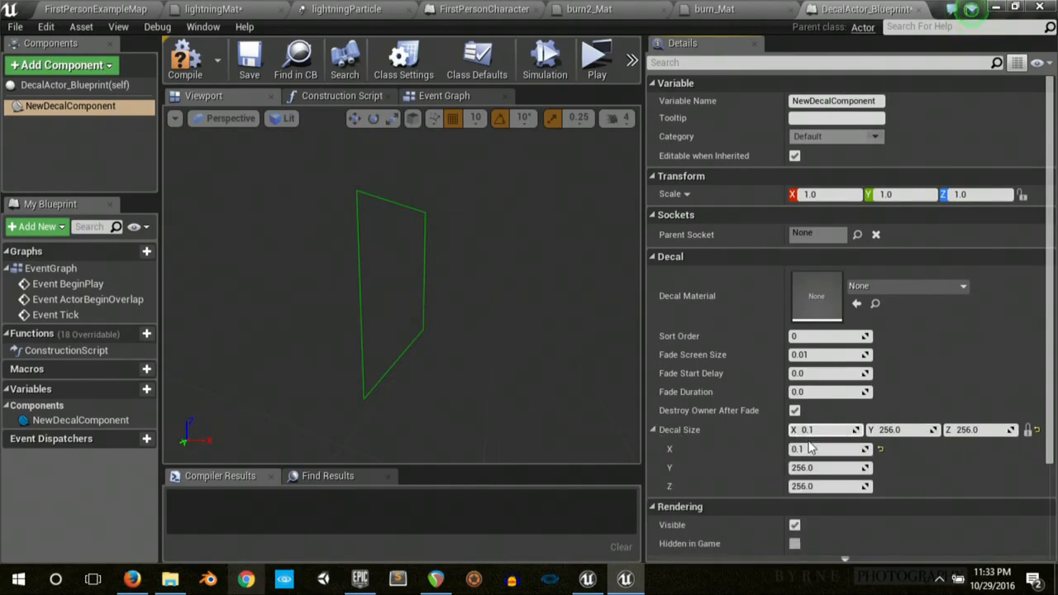
pyautogui.click(824, 468)
pyautogui.moveTo(434, 270); pyautogui.dragTo(355, 271, button='right')
pyautogui.moveTo(352, 190); pyautogui.dragTo(453, 199, button='right')
pyautogui.moveTo(374, 269); pyautogui.dragTo(337, 278, button='right')
# Step: Move DecalActor_Blueprint in the FirstPersonExampleMap level to about 160, -200, 170 and view its decal bounds
pyautogui.click(71, 8)
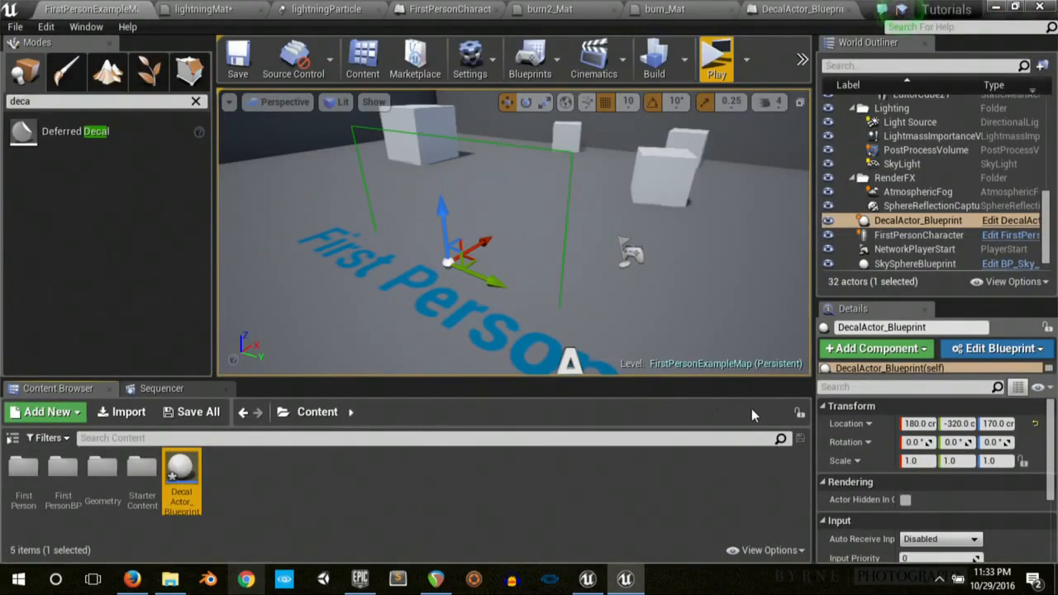
pyautogui.moveTo(467, 252); pyautogui.dragTo(593, 172)
pyautogui.moveTo(597, 216); pyautogui.dragTo(773, 134, button='right')
pyautogui.moveTo(520, 245)
pyautogui.mouseDown(button='right')
pyautogui.moveTo(528, 249)
pyautogui.moveTo(514, 257)
pyautogui.mouseUp(button='right')
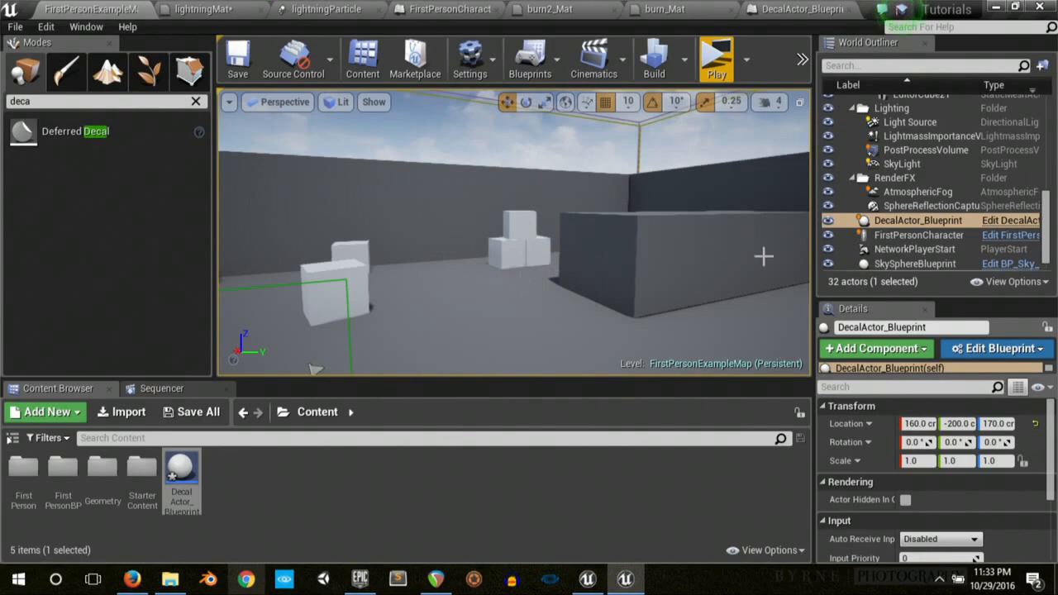
pyautogui.moveTo(286, 283); pyautogui.dragTo(141, 345, button='right')
pyautogui.moveTo(347, 264); pyautogui.dragTo(611, 257, button='right')
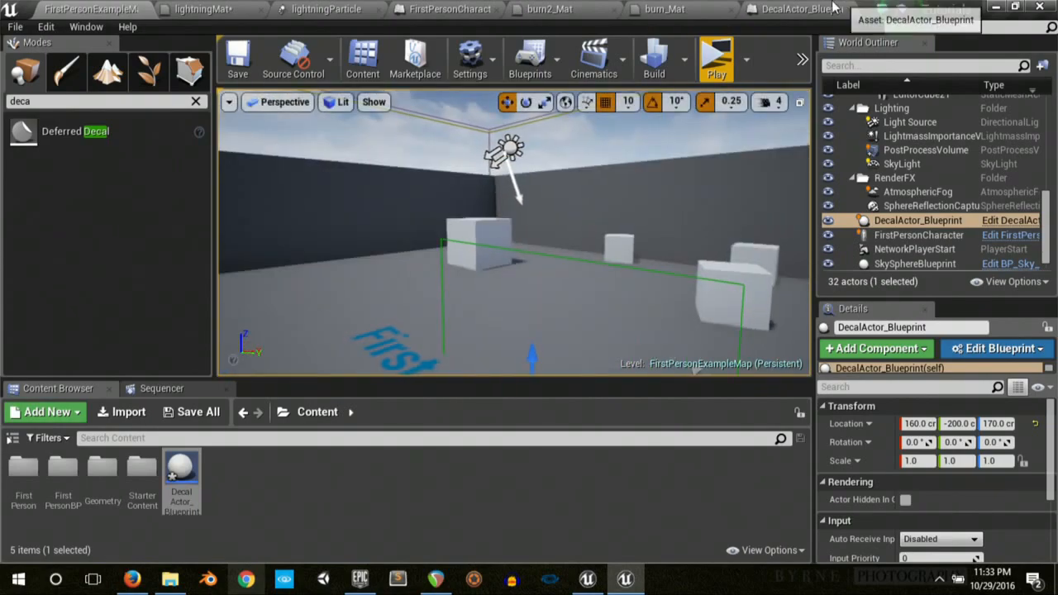
# Step: Open DecalActor_Blueprint's Construction Script and add a NewDecalComponent reference node below the script's entry node
pyautogui.click(757, 10)
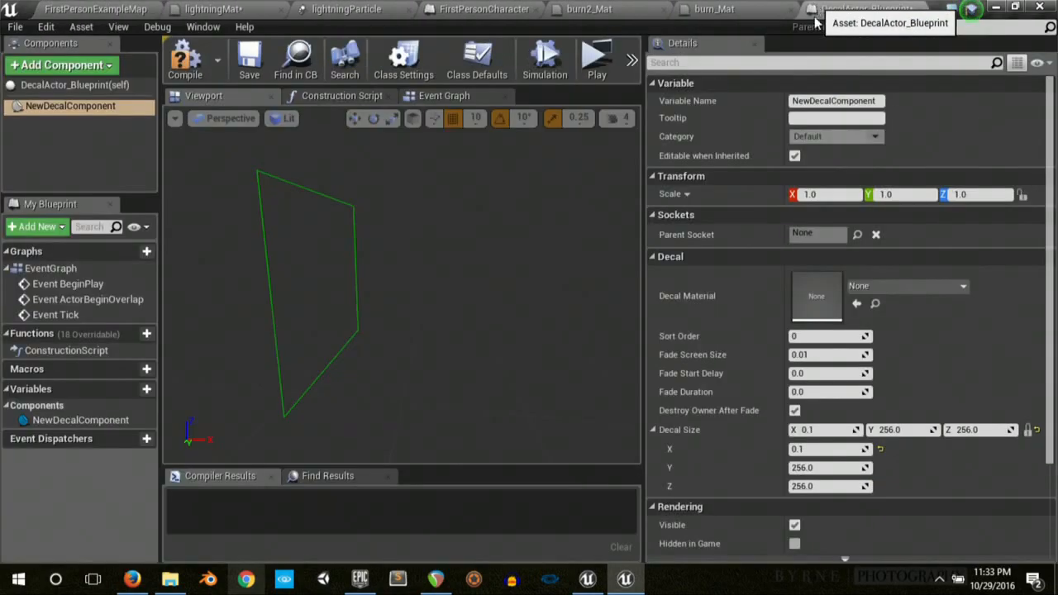
pyautogui.click(438, 96)
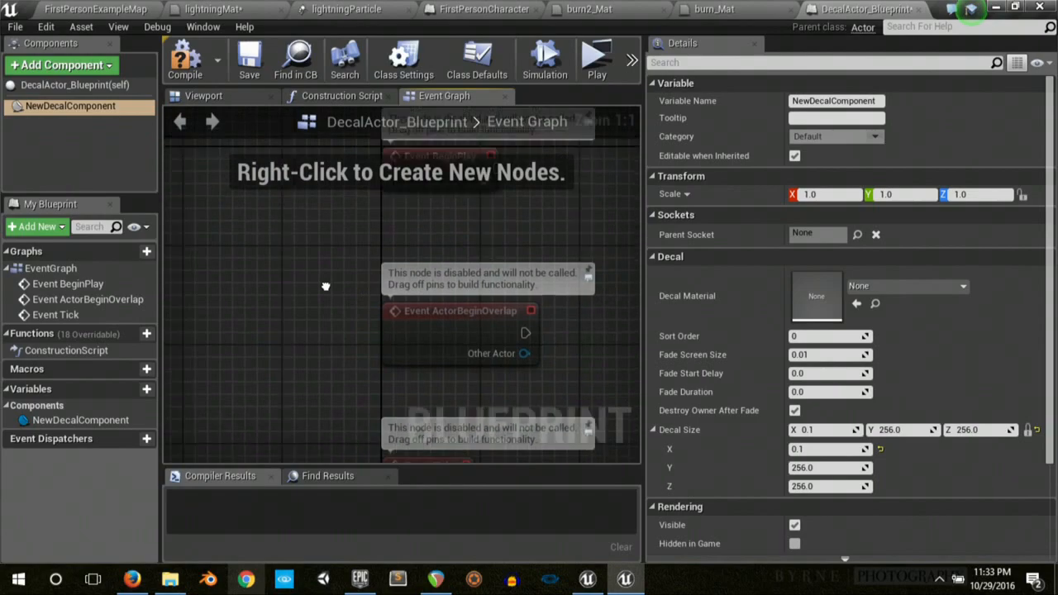
pyautogui.click(338, 95)
pyautogui.moveTo(607, 306); pyautogui.dragTo(503, 259, button='right')
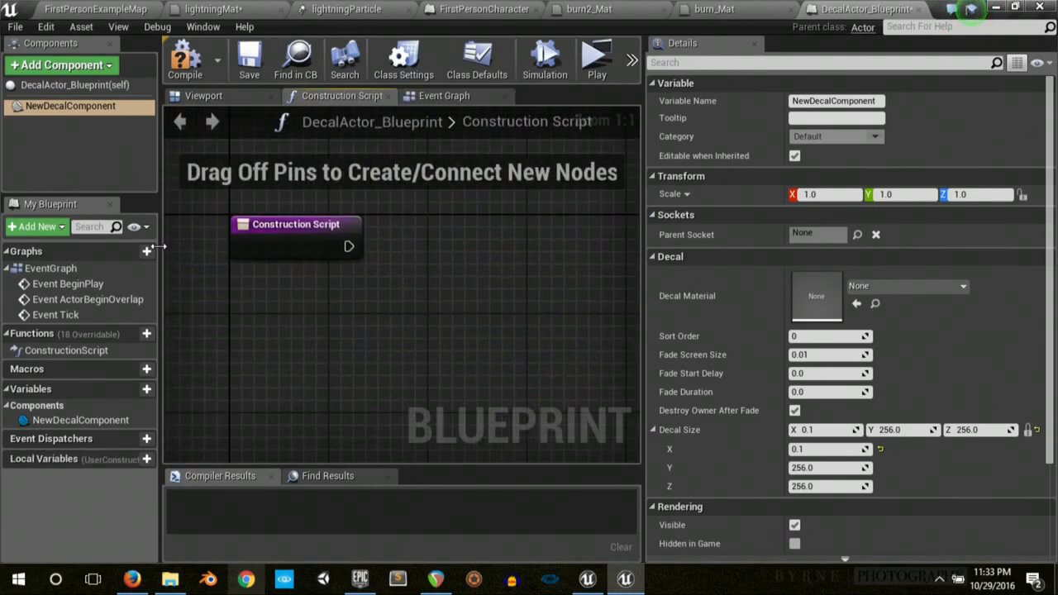
pyautogui.moveTo(381, 284); pyautogui.dragTo(334, 281, button='right')
pyautogui.moveTo(91, 107); pyautogui.dragTo(282, 322)
pyautogui.moveTo(398, 336); pyautogui.dragTo(455, 283)
pyautogui.write('rand')
pyautogui.click(435, 277)
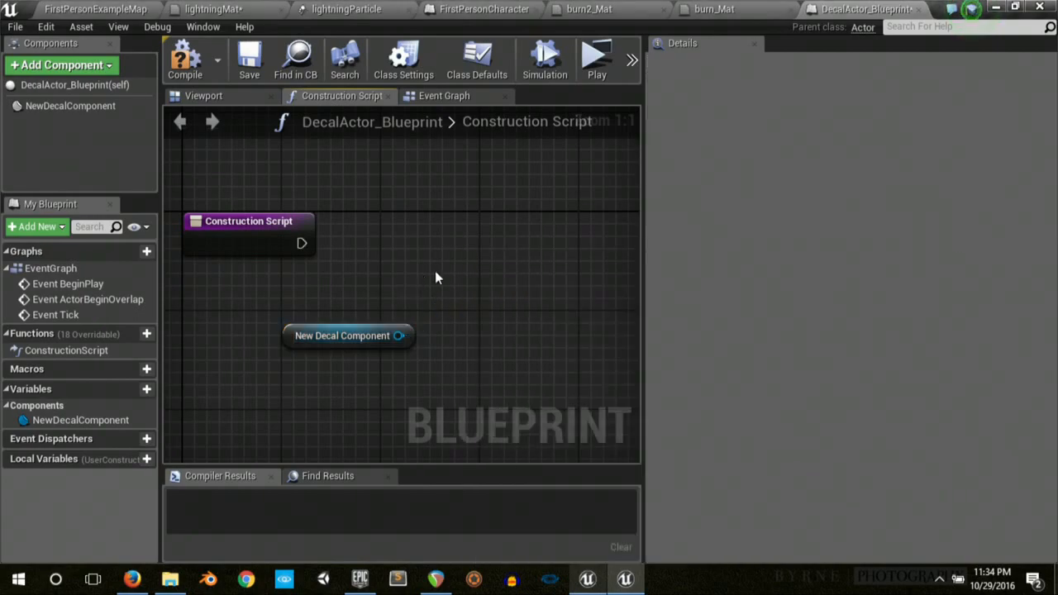
# Step: Add a Random Integer in Range node below the New Decal Component reference and set its Max to 1
pyautogui.rightClick(476, 251)
pyautogui.write('r')
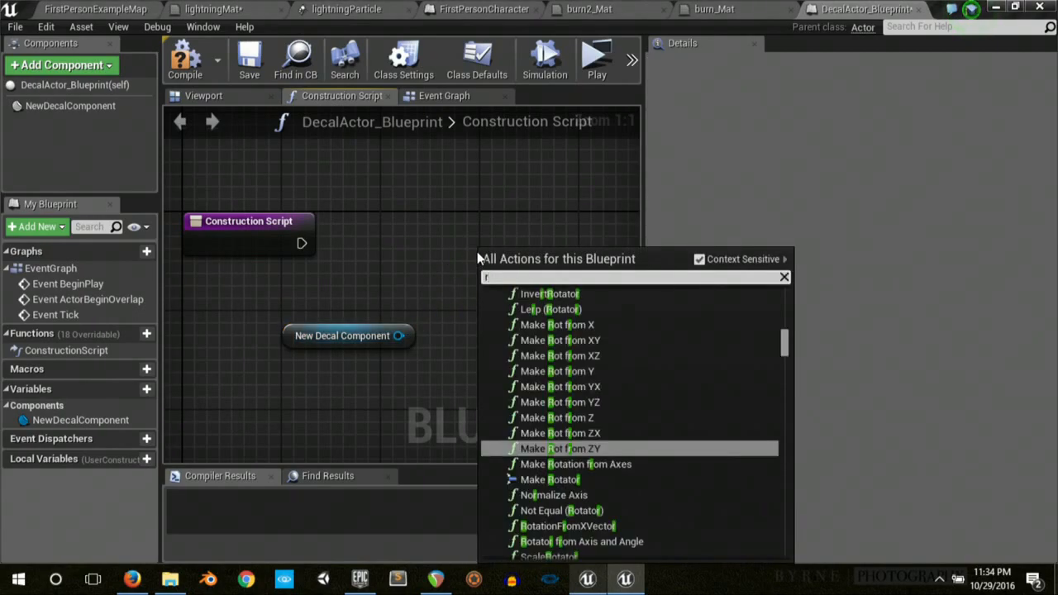
pyautogui.write('ando')
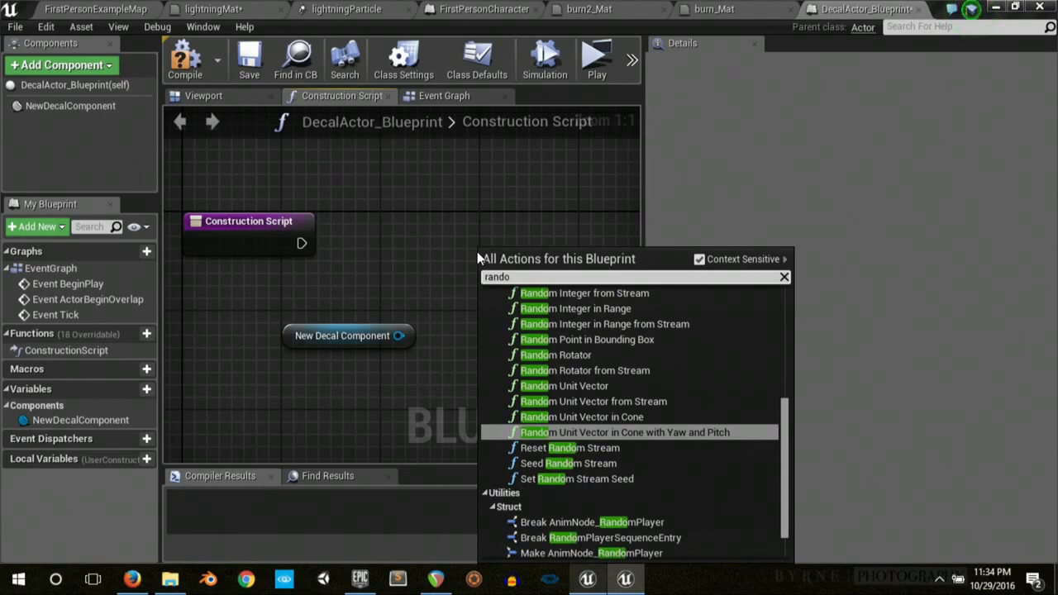
pyautogui.click(602, 309)
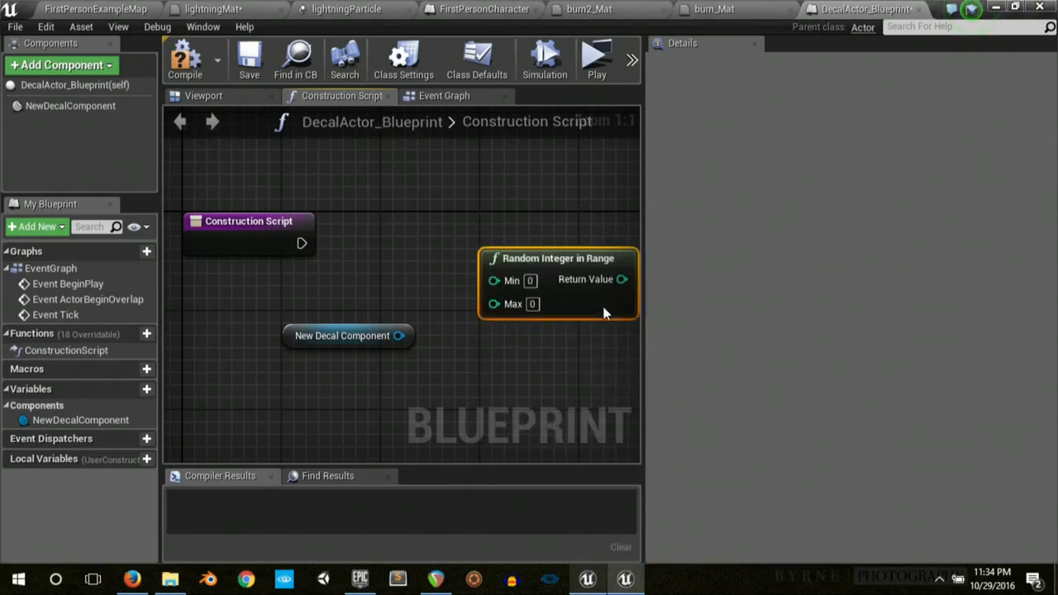
pyautogui.moveTo(455, 233); pyautogui.dragTo(348, 186, button='right')
pyautogui.moveTo(448, 257); pyautogui.dragTo(364, 370)
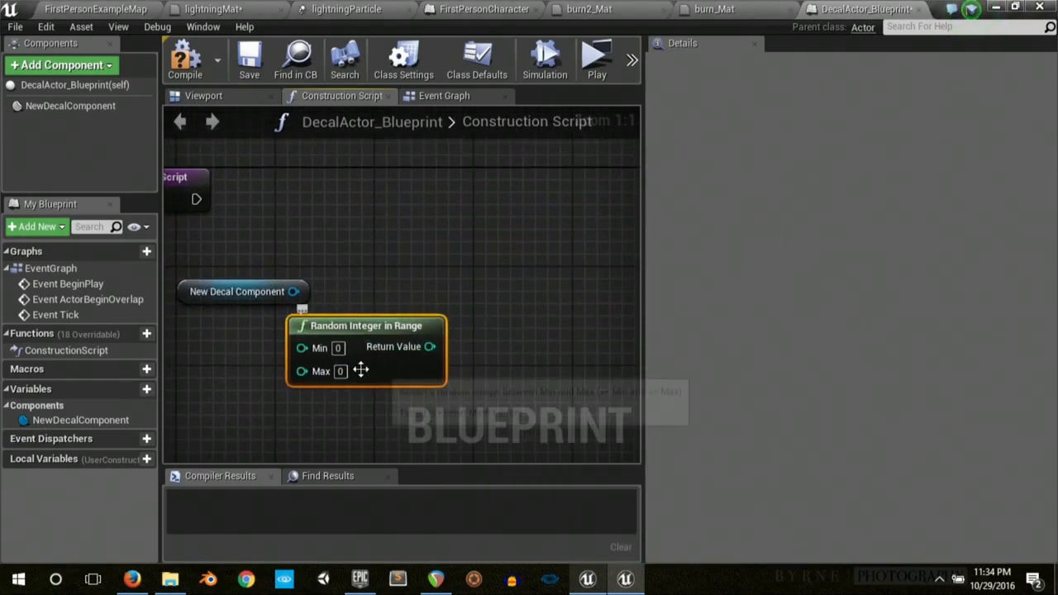
pyautogui.write('2')
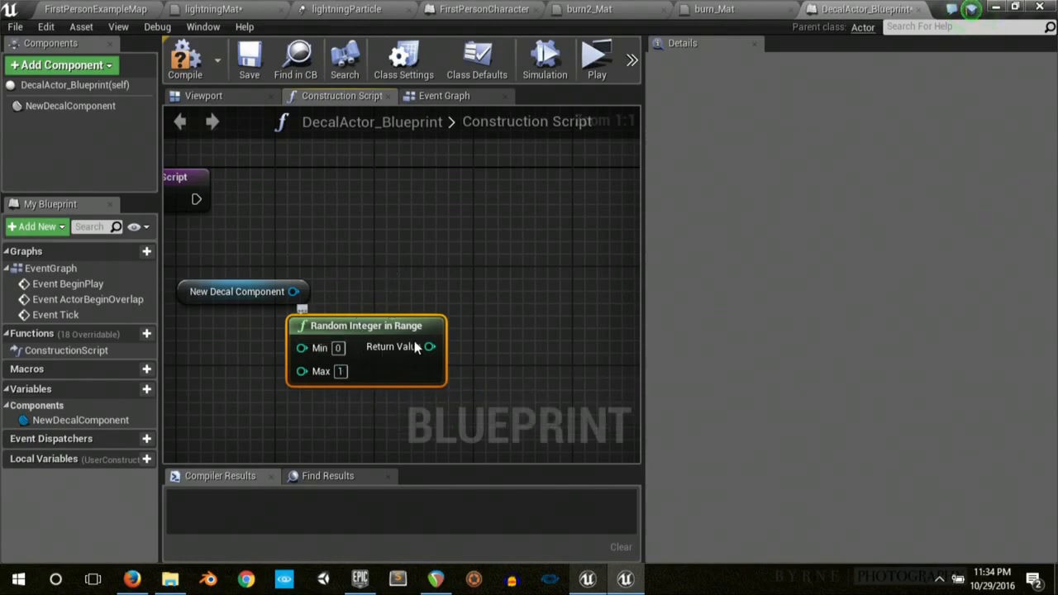
# Step: Add a Switch on Int node selected by the random integer and connect the Construction Script execution output to it
pyautogui.moveTo(430, 346); pyautogui.dragTo(517, 201)
pyautogui.write('swi')
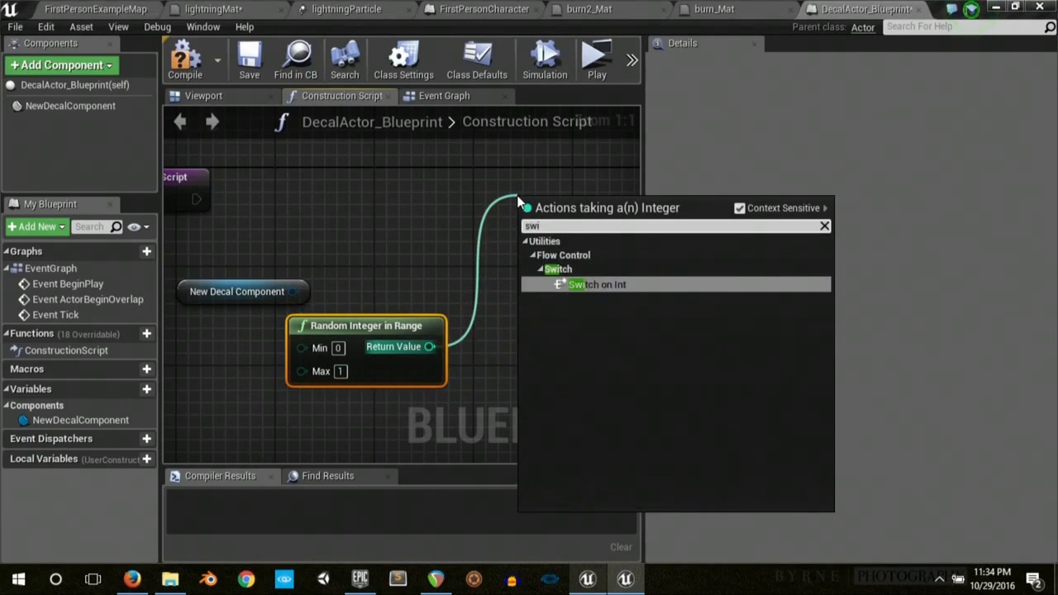
pyautogui.click(575, 284)
pyautogui.moveTo(447, 201); pyautogui.dragTo(442, 225, button='right')
pyautogui.moveTo(189, 224); pyautogui.dragTo(530, 251)
pyautogui.moveTo(551, 331); pyautogui.dragTo(471, 292, button='right')
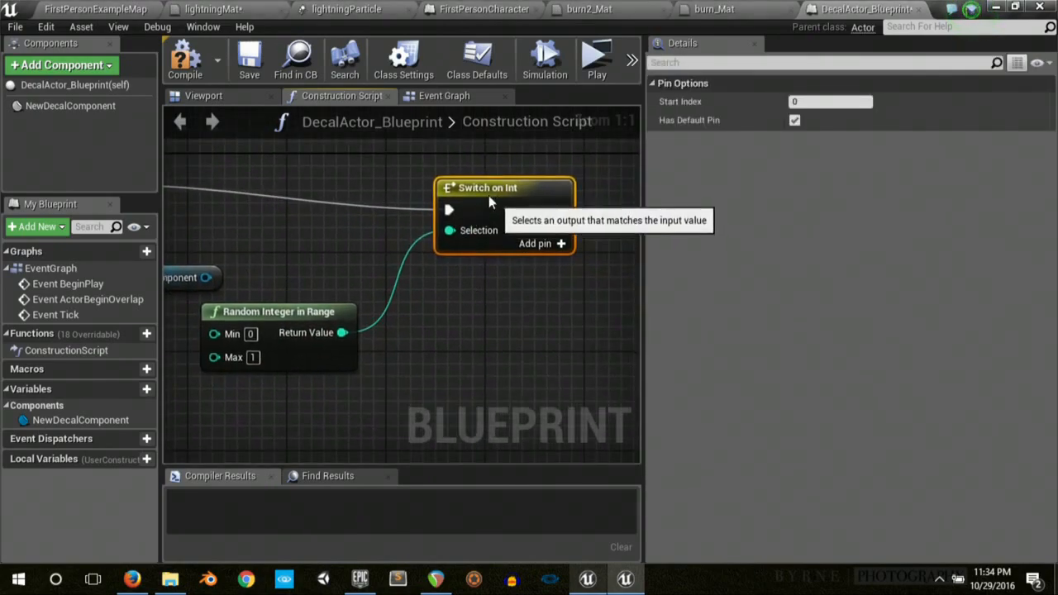
pyautogui.moveTo(488, 195); pyautogui.dragTo(440, 171)
# Step: Add a Set Decal Material node targeting New Decal Component and set its New Decal Material to burn2_Mat
pyautogui.moveTo(273, 255); pyautogui.dragTo(346, 296, button='right')
pyautogui.moveTo(278, 319); pyautogui.dragTo(395, 232)
pyautogui.write('set')
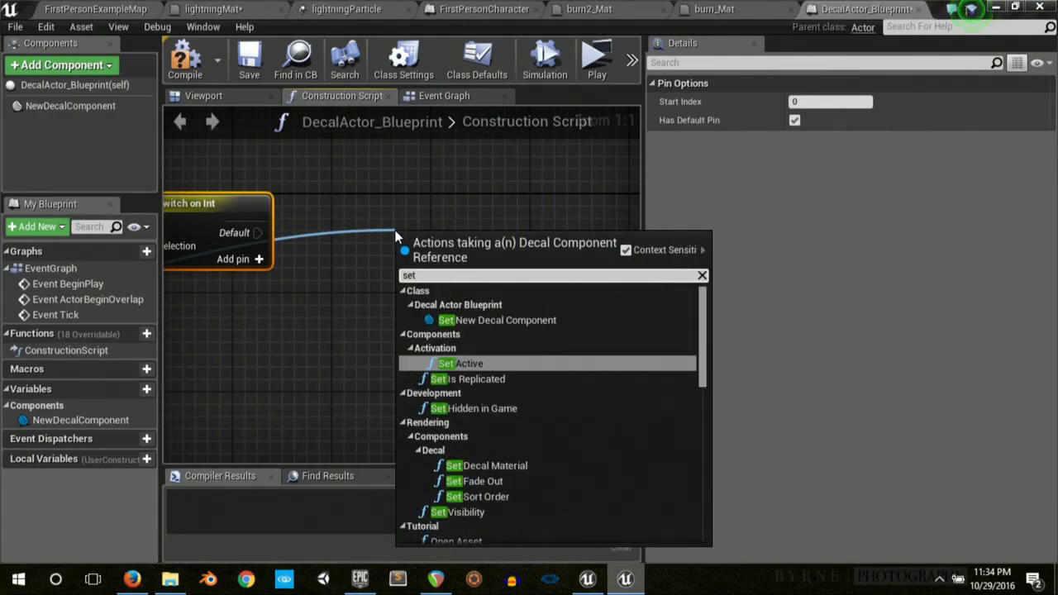
pyautogui.write(' dec')
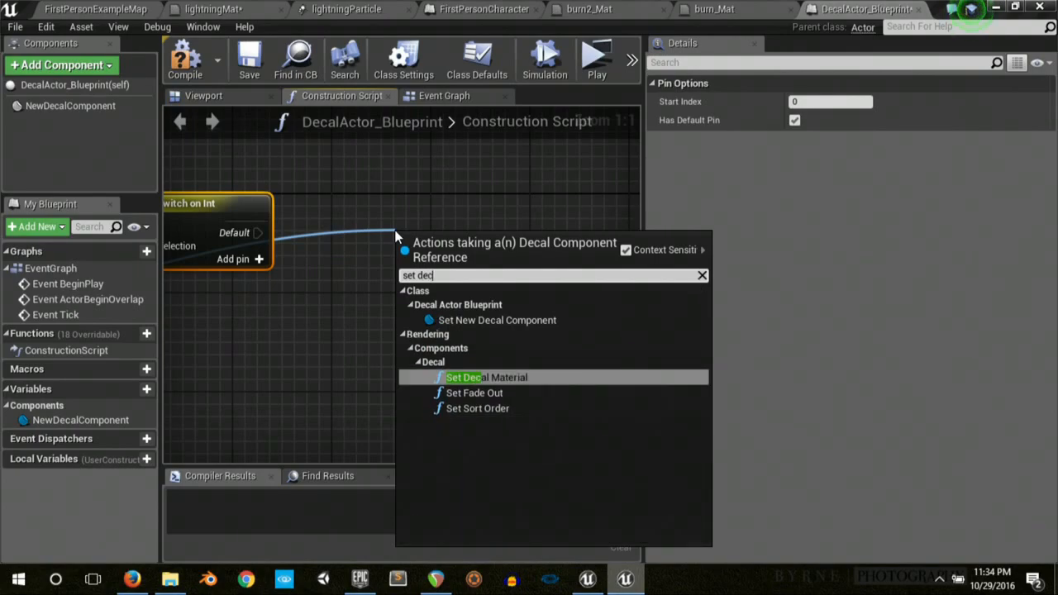
pyautogui.click(467, 377)
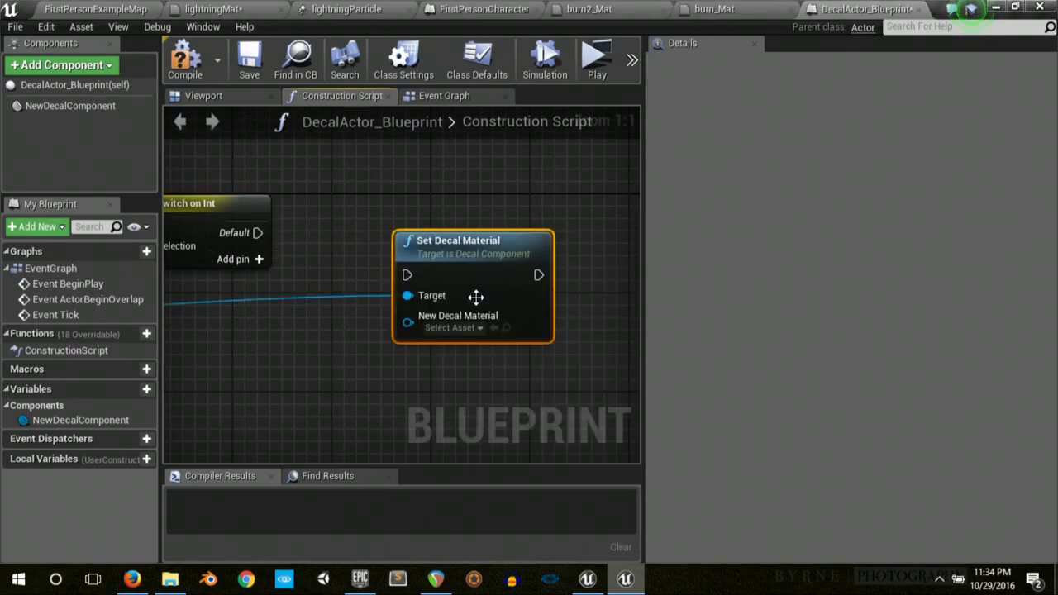
pyautogui.moveTo(475, 295); pyautogui.dragTo(457, 209)
pyautogui.click(439, 228)
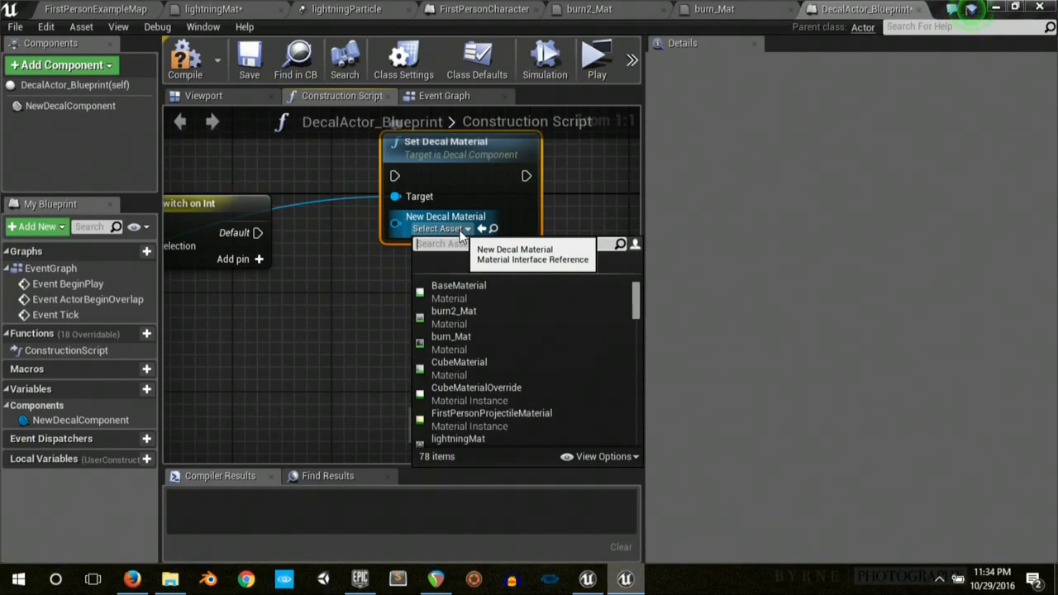
pyautogui.click(456, 311)
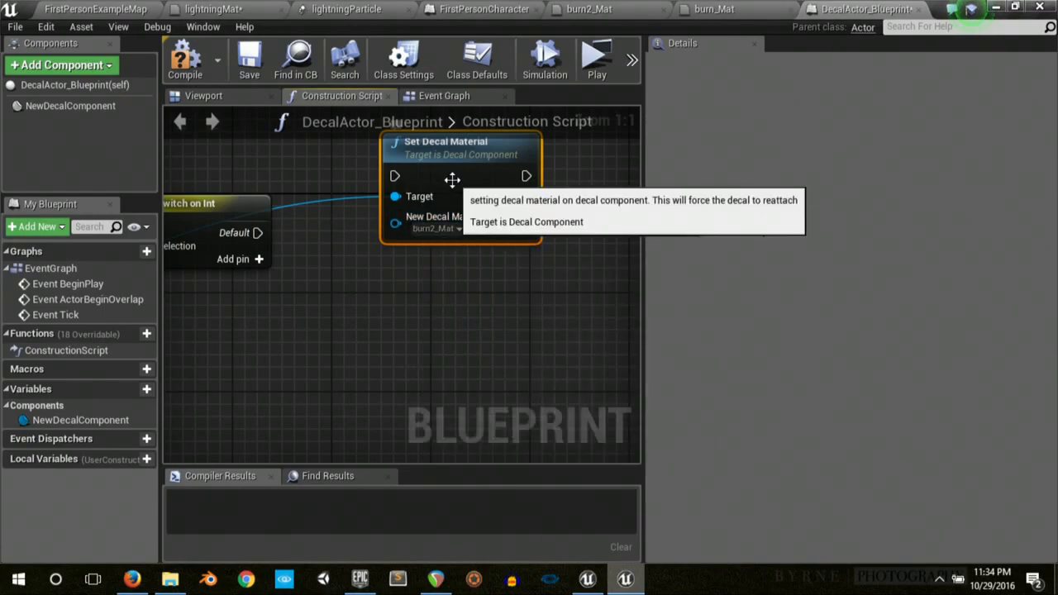
# Step: Duplicate the Set Decal Material node below the original and set the copy's material to burn_Mat
pyautogui.hotkey('ctrl', 'c')
pyautogui.hotkey('ctrl', 'v')
pyautogui.moveTo(563, 196); pyautogui.dragTo(476, 294)
pyautogui.click(447, 380)
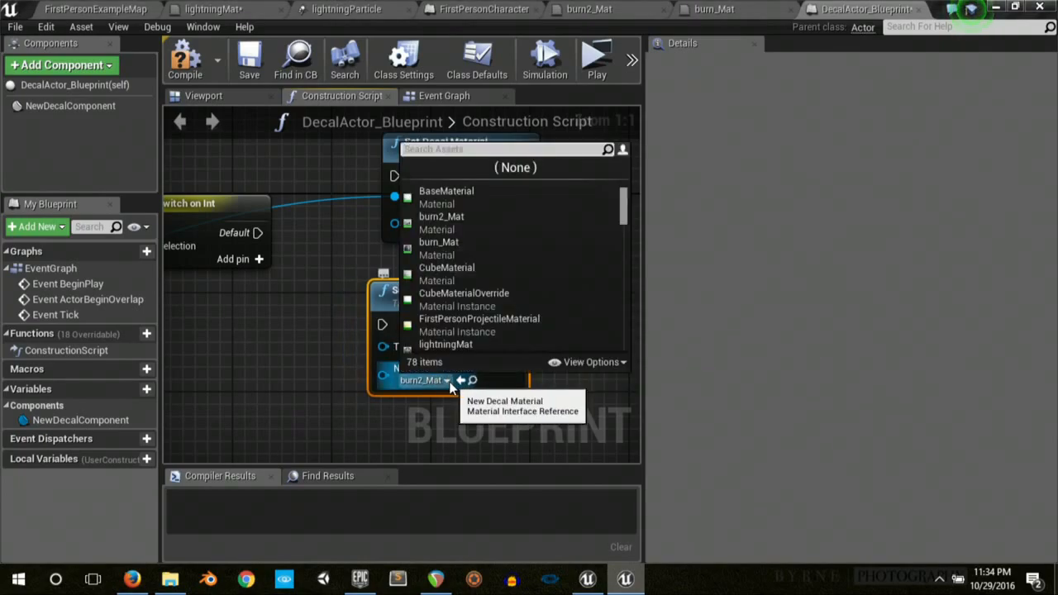
pyautogui.click(470, 245)
# Step: Add pins 0 and 1 to Switch on Int, wiring 0 and Default to the burn2_Mat node and 1 to the burn_Mat node
pyautogui.moveTo(335, 299); pyautogui.dragTo(739, 346, button='right')
pyautogui.moveTo(665, 285); pyautogui.dragTo(333, 239, button='right')
pyautogui.moveTo(331, 235); pyautogui.dragTo(457, 327)
pyautogui.moveTo(334, 235); pyautogui.dragTo(468, 177)
pyautogui.moveTo(325, 377); pyautogui.dragTo(376, 366, button='right')
pyautogui.click(386, 257)
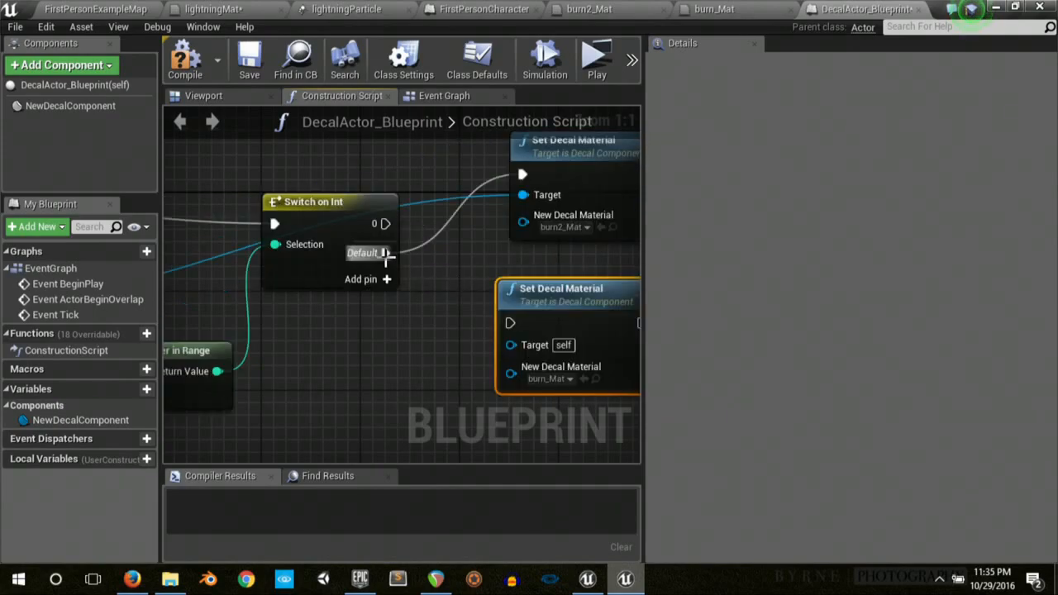
pyautogui.click(386, 280)
pyautogui.moveTo(383, 222); pyautogui.dragTo(522, 174)
pyautogui.moveTo(385, 245); pyautogui.dragTo(509, 329)
# Step: Connect New Decal Component to the Target of the burn_Mat Set Decal Material node and compile the blueprint
pyautogui.moveTo(330, 372); pyautogui.dragTo(564, 346, button='right')
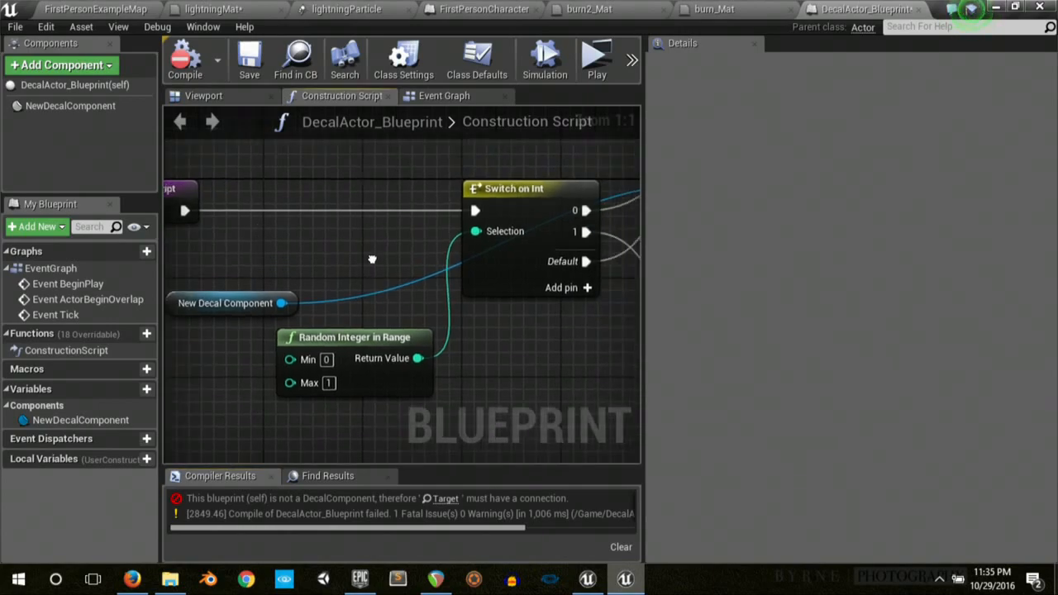
pyautogui.moveTo(372, 259); pyautogui.dragTo(112, 248, button='right')
pyautogui.moveTo(396, 360); pyautogui.dragTo(638, 344, button='right')
pyautogui.moveTo(283, 287); pyautogui.dragTo(387, 310)
pyautogui.moveTo(328, 359); pyautogui.dragTo(376, 354, button='right')
pyautogui.click(185, 63)
pyautogui.moveTo(274, 327); pyautogui.dragTo(532, 371, button='right')
pyautogui.scroll(-4, 373, 239)
pyautogui.moveTo(373, 239); pyautogui.dragTo(283, 190, button='right')
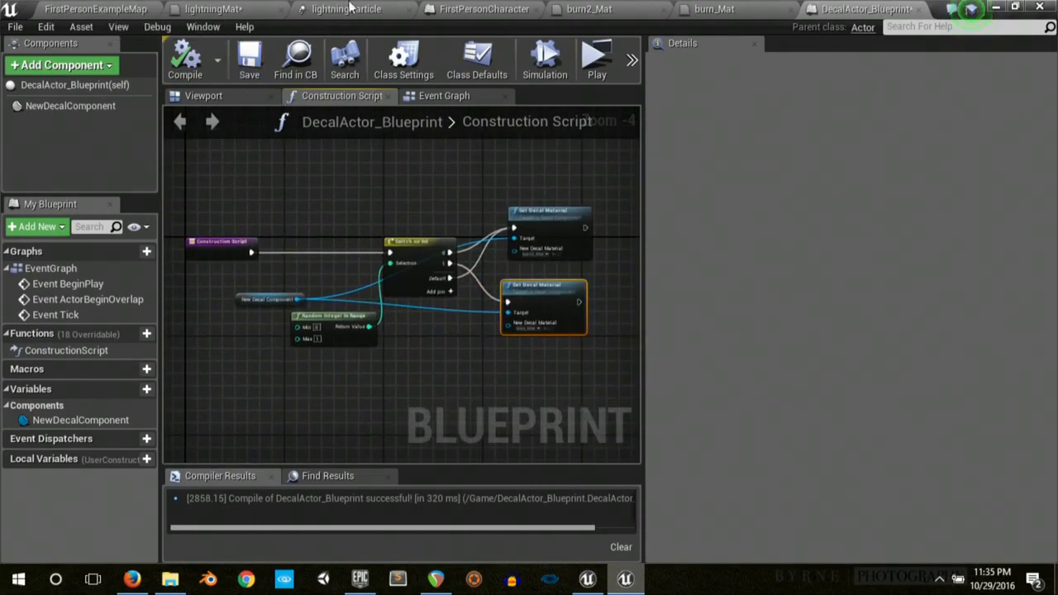
# Step: In the FirstPersonCharacter event graph, add a Spawn Actor from Class node executed after the last SetWorldLocation node
pyautogui.click(447, 10)
pyautogui.scroll(1, 474, 276)
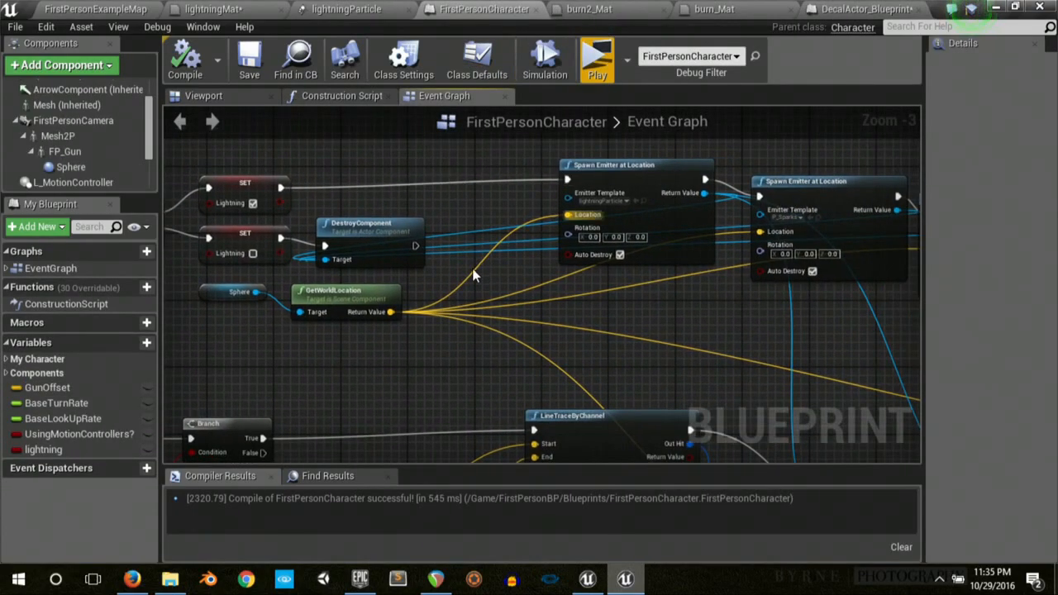
pyautogui.moveTo(579, 313); pyautogui.dragTo(538, 48, button='right')
pyautogui.moveTo(847, 198); pyautogui.dragTo(165, 201, button='right')
pyautogui.moveTo(669, 186); pyautogui.dragTo(339, 187, button='right')
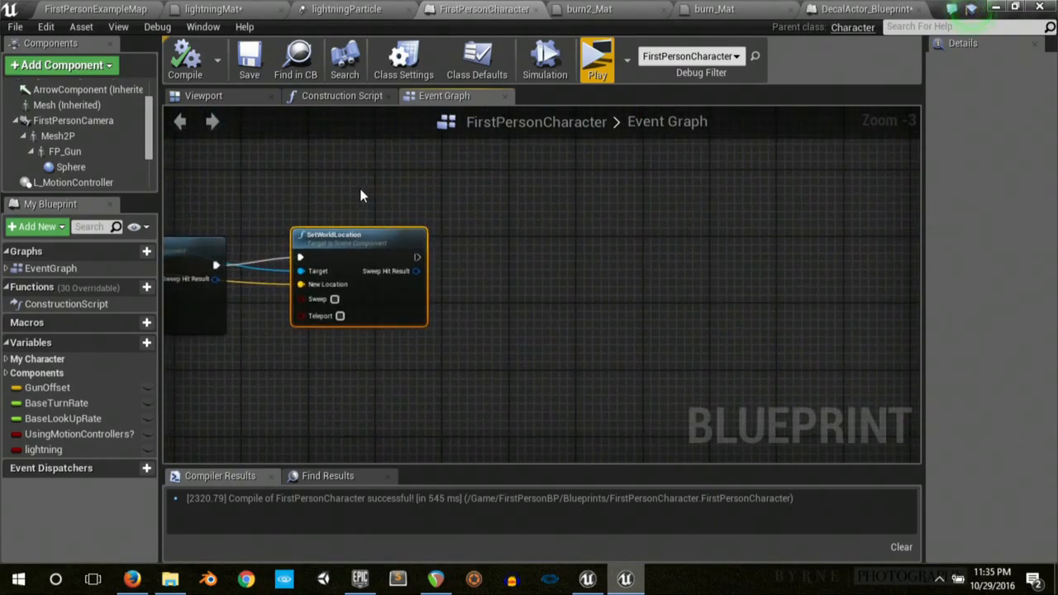
pyautogui.moveTo(417, 257); pyautogui.dragTo(482, 255)
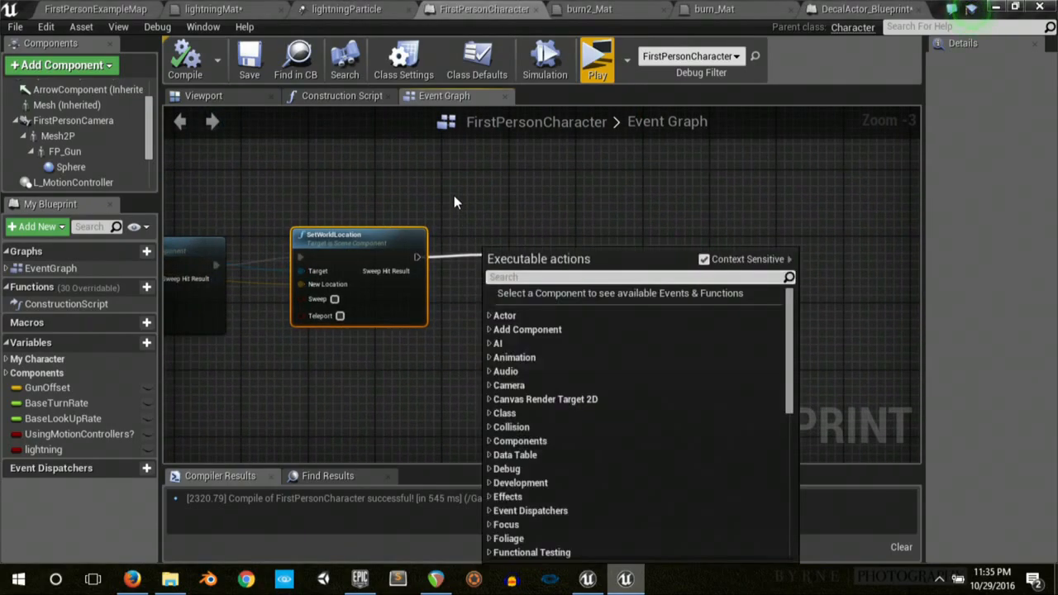
pyautogui.click(456, 195)
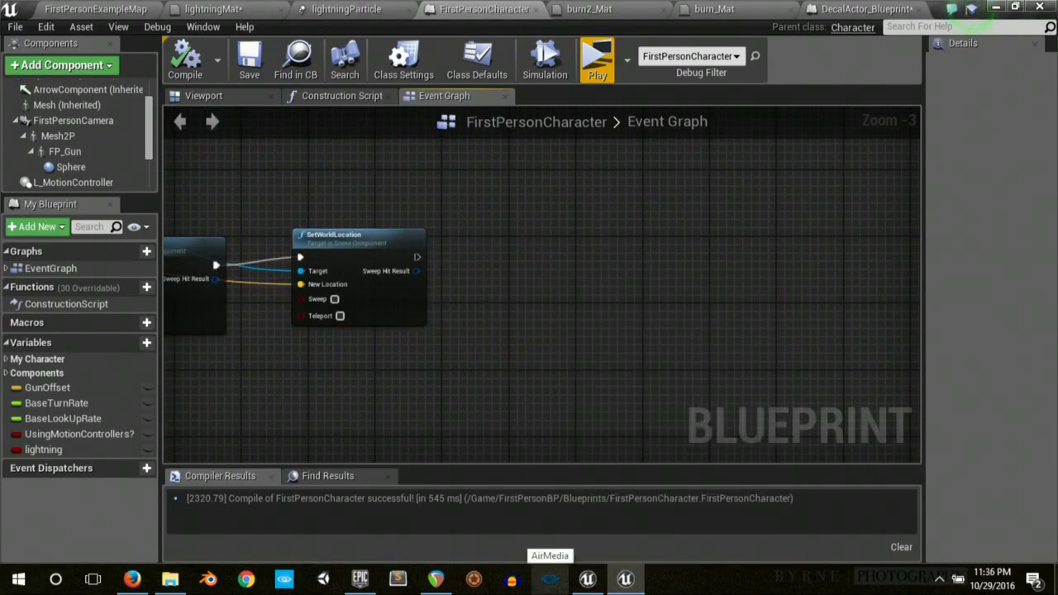
pyautogui.moveTo(309, 362); pyautogui.dragTo(238, 345, button='right')
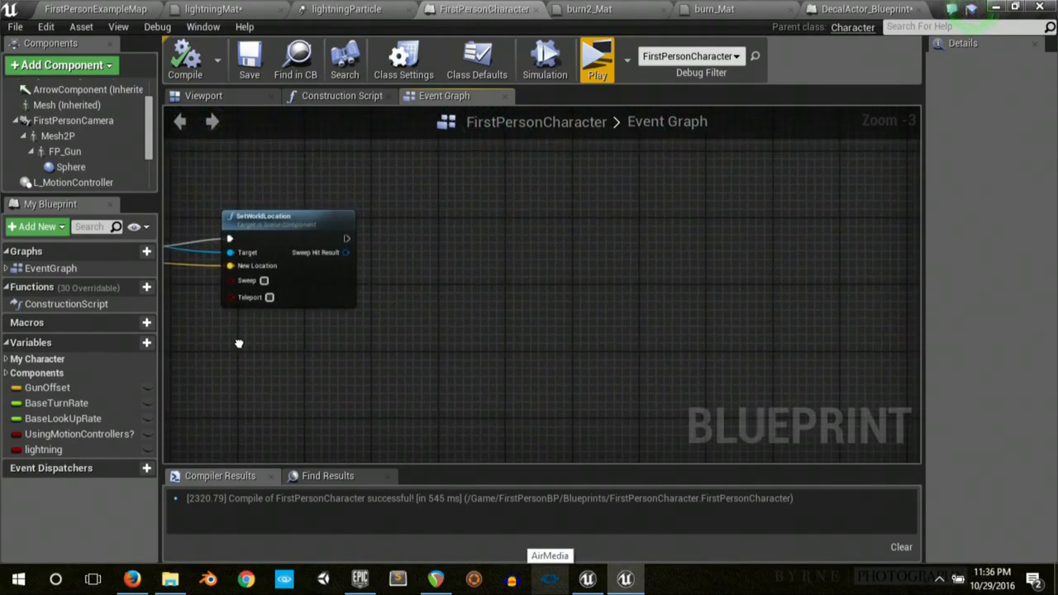
pyautogui.moveTo(346, 225); pyautogui.dragTo(407, 235)
pyautogui.write('sp')
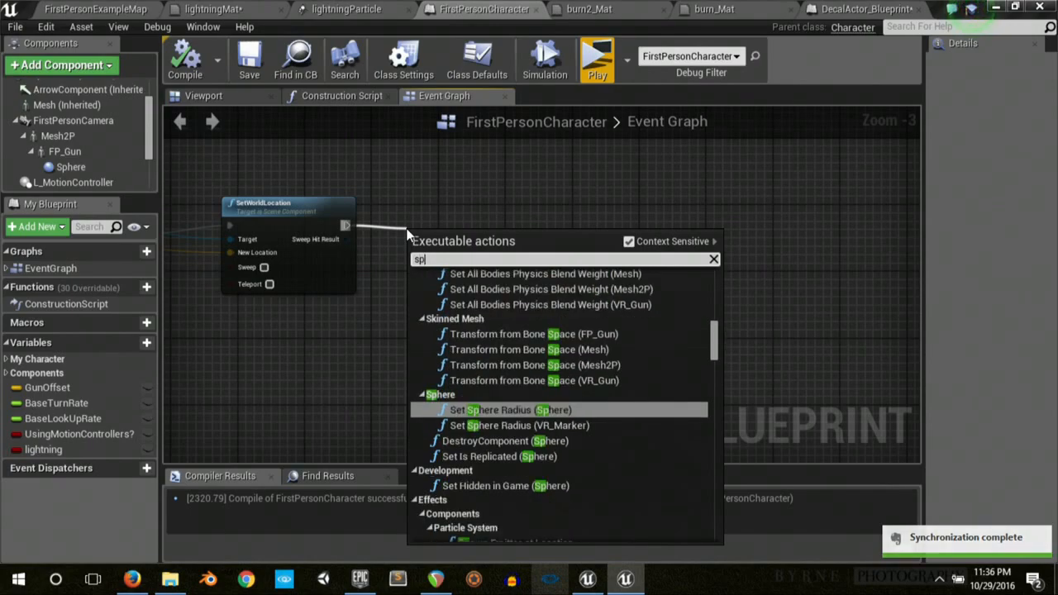
pyautogui.write('aw')
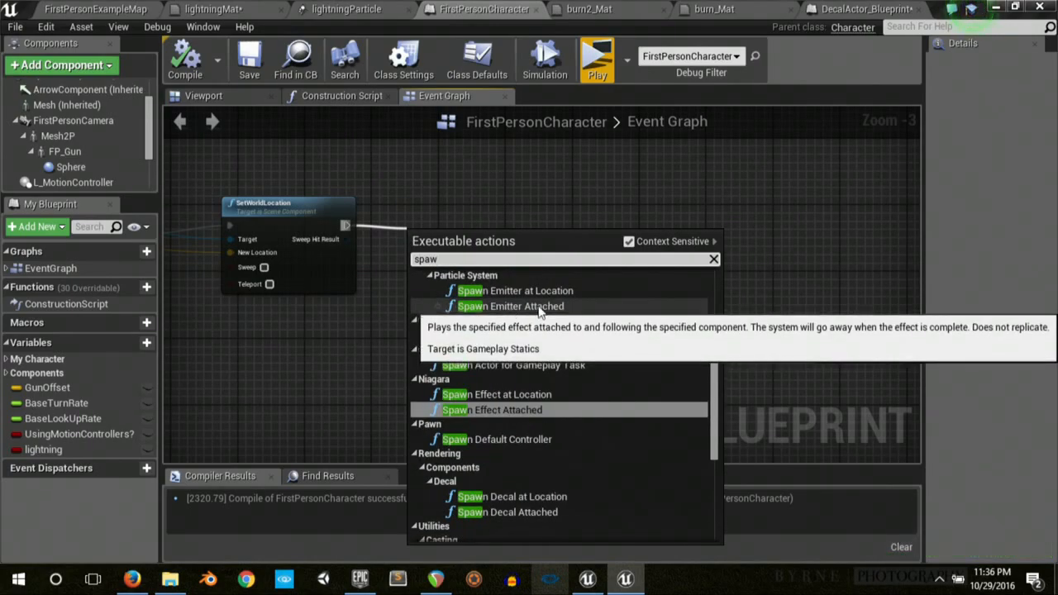
pyautogui.click(495, 336)
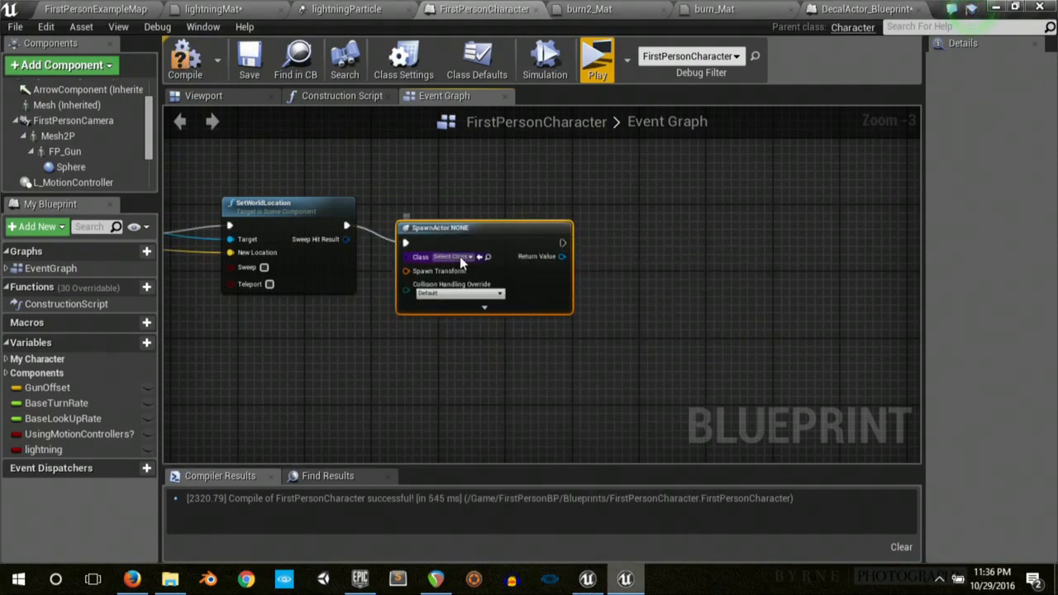
# Step: Set the new SpawnActor node's Class to DecalActor_Blueprint
pyautogui.click(457, 258)
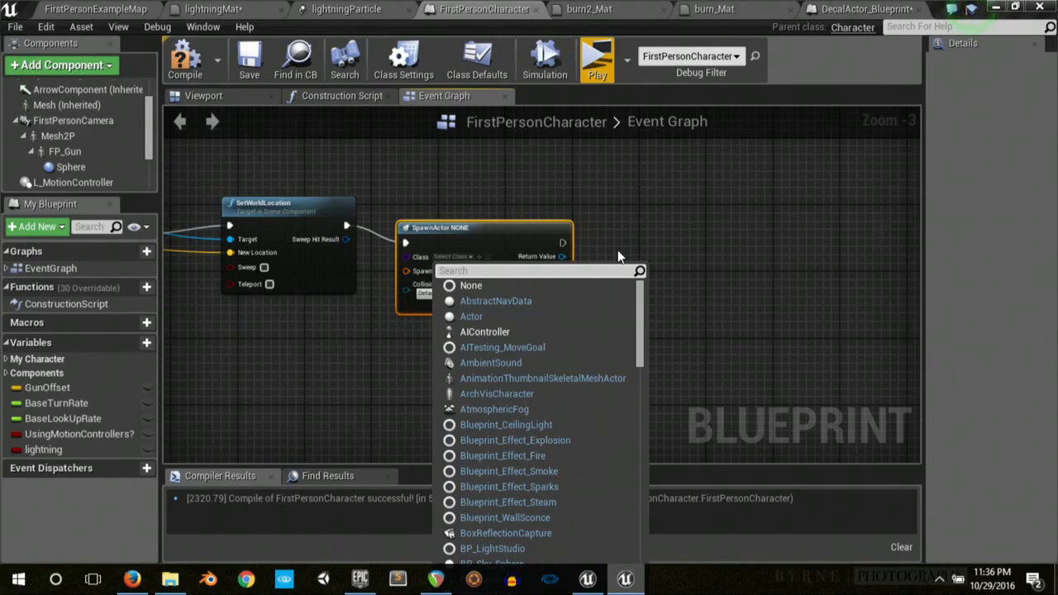
pyautogui.write('deca')
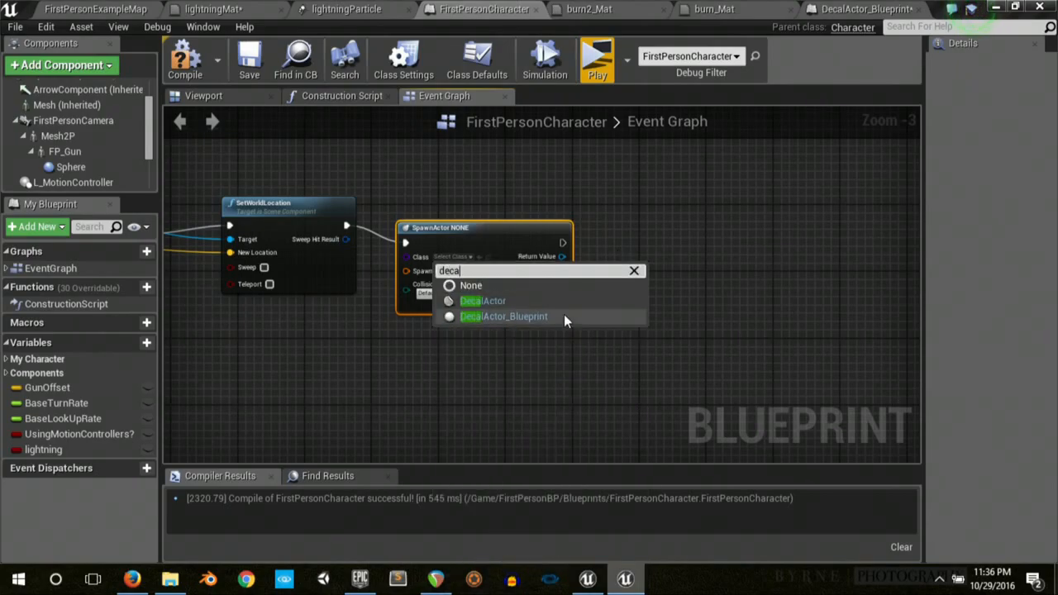
pyautogui.click(564, 318)
# Step: Add a Make Transform node below the SetWorldLocation nodes, fed from the Break Hit Result node's Impact Normal into its Location
pyautogui.moveTo(355, 342); pyautogui.dragTo(885, 259, button='right')
pyautogui.moveTo(435, 286); pyautogui.dragTo(845, 276, button='right')
pyautogui.moveTo(584, 321); pyautogui.dragTo(372, 329, button='right')
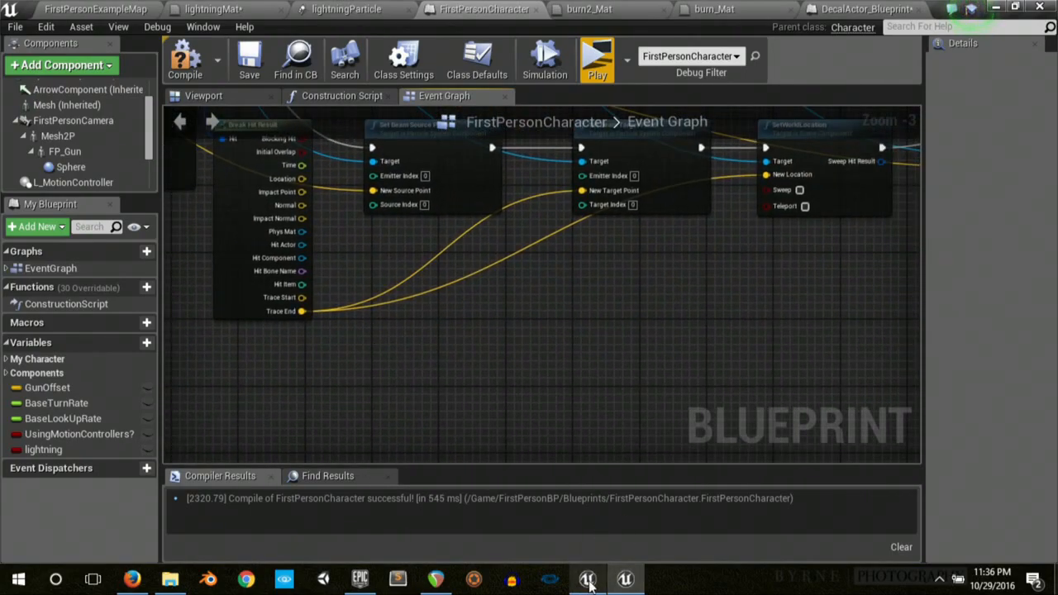
pyautogui.moveTo(372, 329); pyautogui.dragTo(399, 332, button='right')
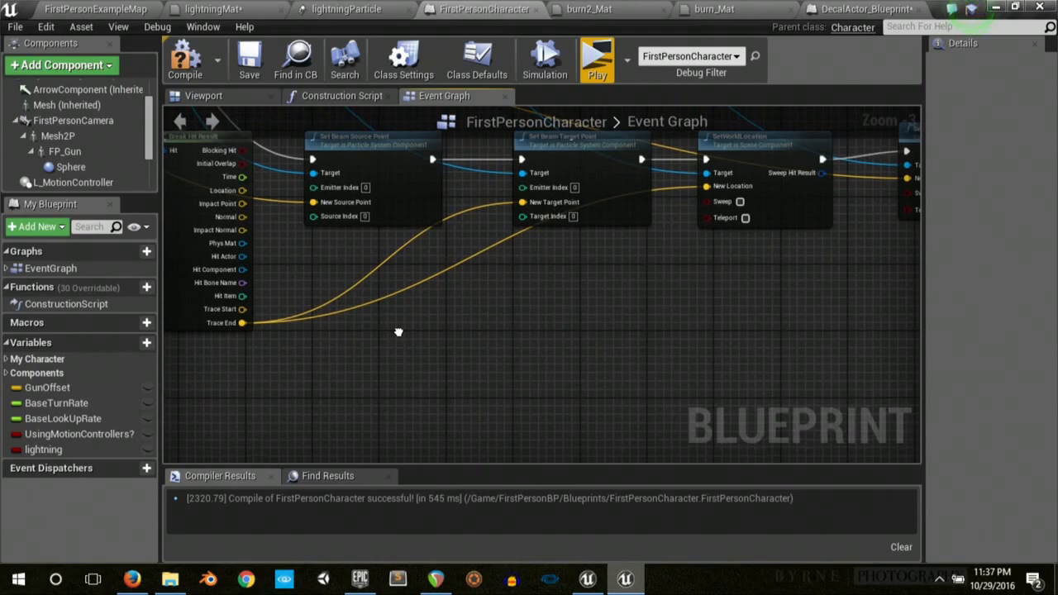
pyautogui.moveTo(243, 234); pyautogui.dragTo(411, 275)
pyautogui.write('make tra')
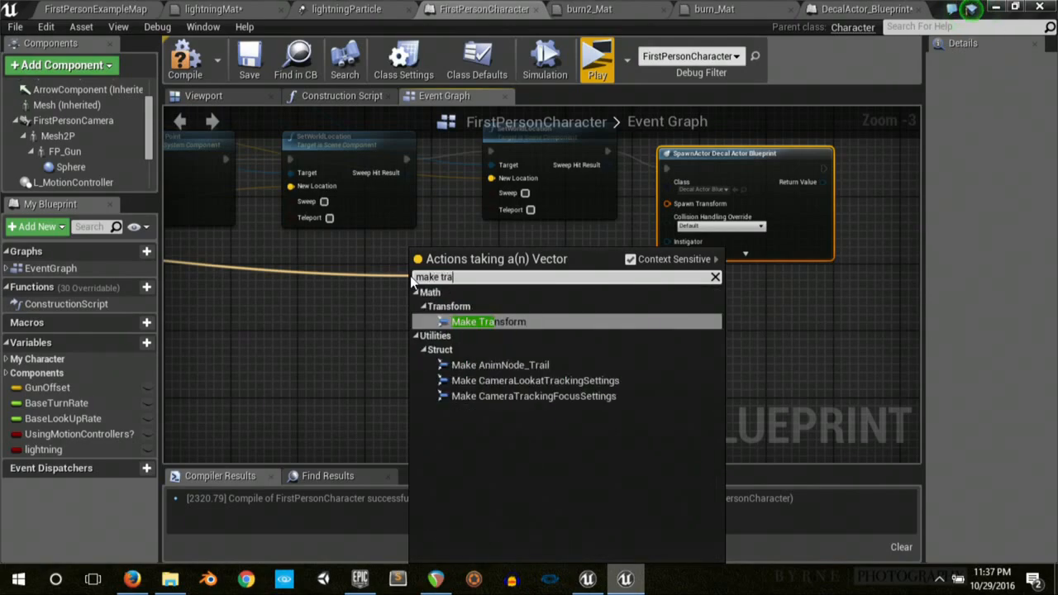
pyautogui.press('Return')
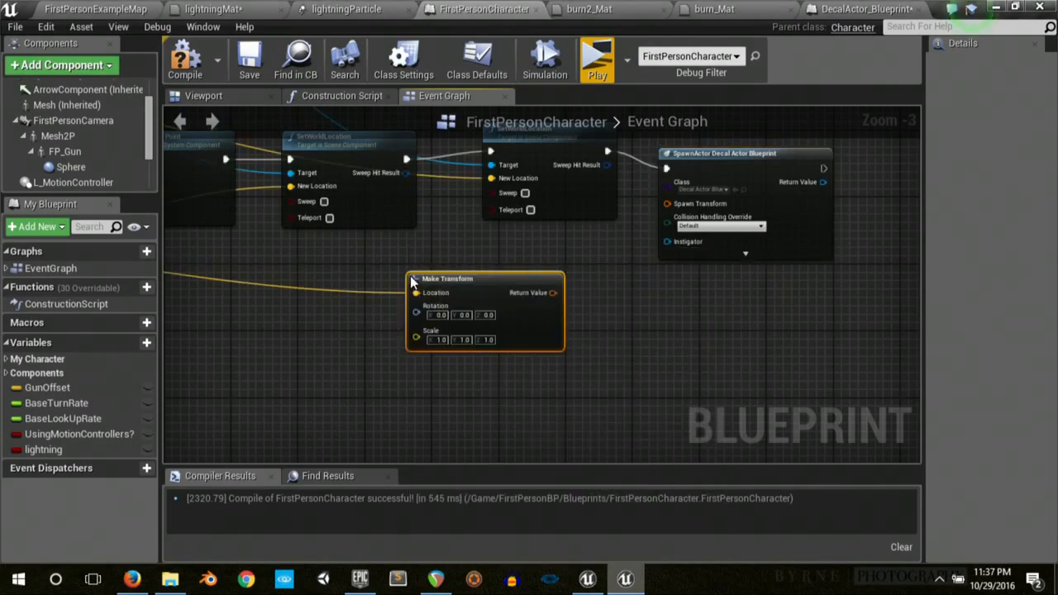
pyautogui.moveTo(438, 279); pyautogui.dragTo(427, 273)
# Step: Break the Impact Normal link to Make Transform and connect Break Hit Result's Impact Point to its Location instead
pyautogui.moveTo(323, 316); pyautogui.dragTo(828, 346, button='right')
pyautogui.rightClick(333, 261)
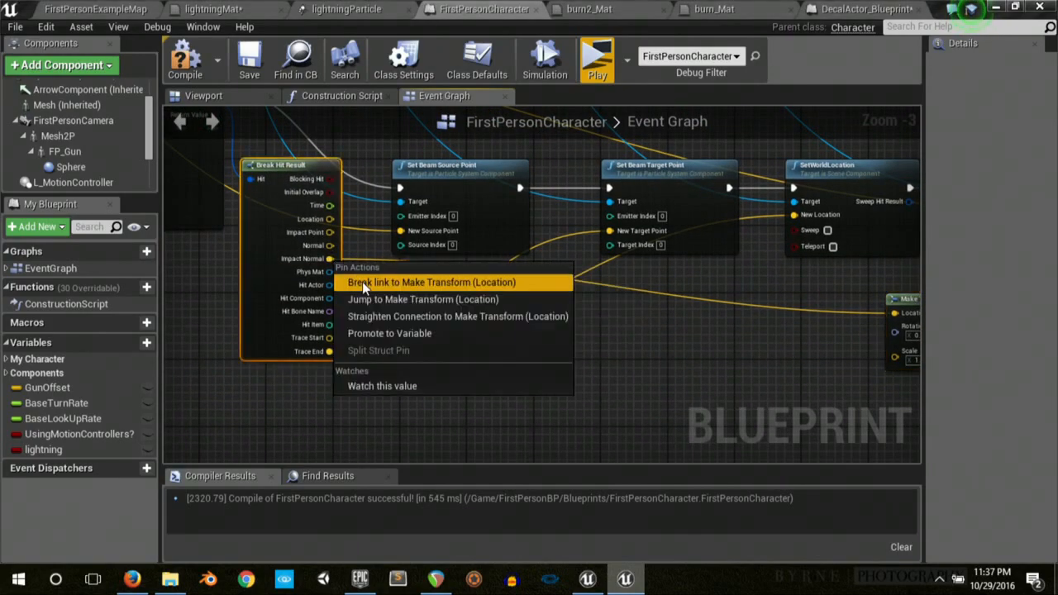
pyautogui.click(363, 282)
pyautogui.moveTo(330, 232); pyautogui.dragTo(643, 314)
# Step: Add a vector + vector node that sums Break Hit Result's Impact Point and Impact Normal
pyautogui.moveTo(486, 374); pyautogui.dragTo(796, 396, button='right')
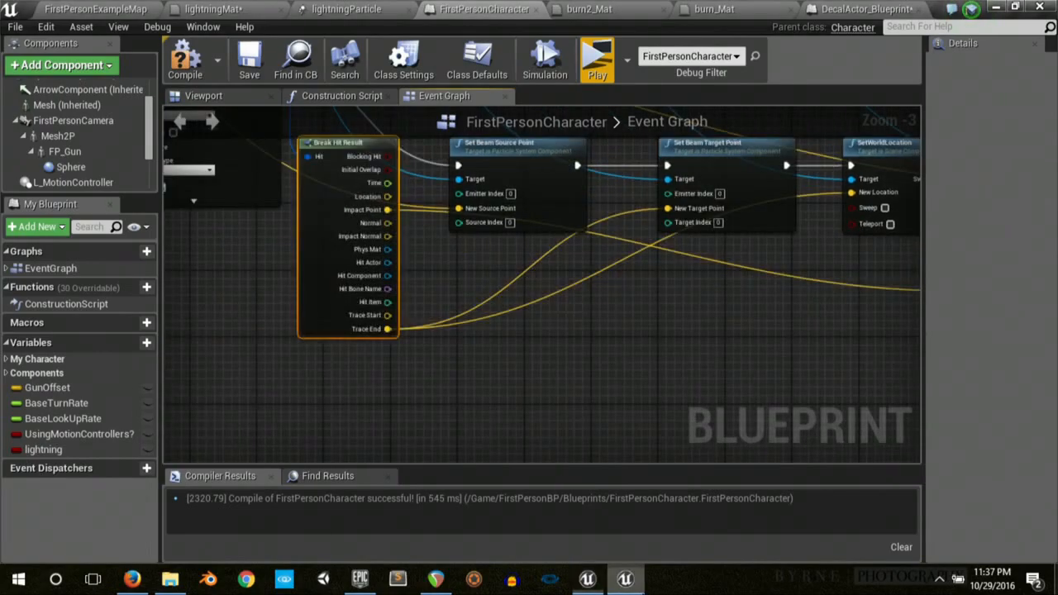
pyautogui.moveTo(425, 385); pyautogui.dragTo(291, 389, button='right')
pyautogui.moveTo(253, 213); pyautogui.dragTo(395, 308)
pyautogui.write('a')
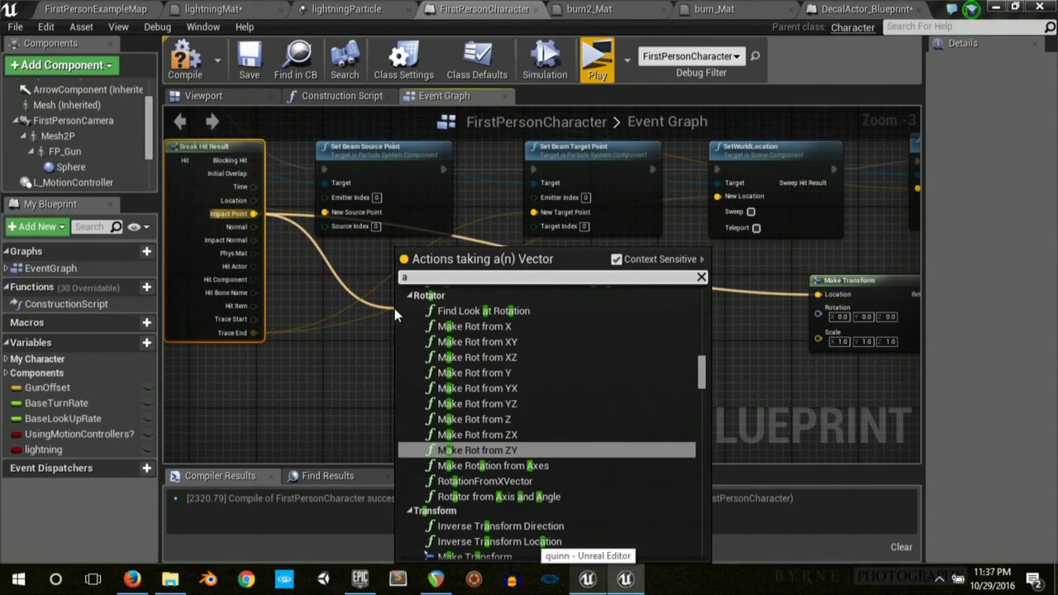
pyautogui.write('dd ve')
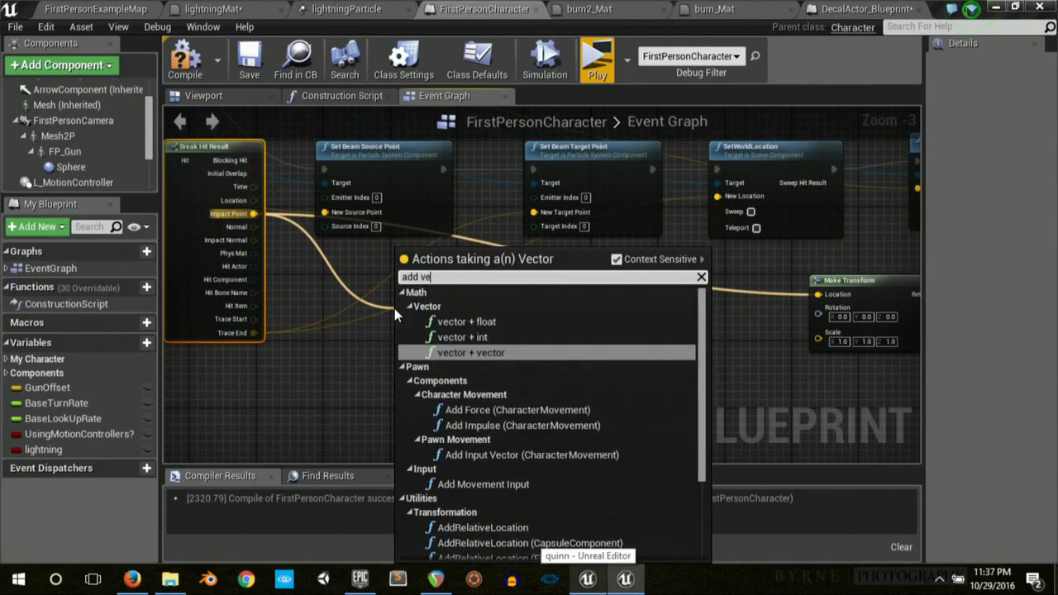
pyautogui.click(509, 353)
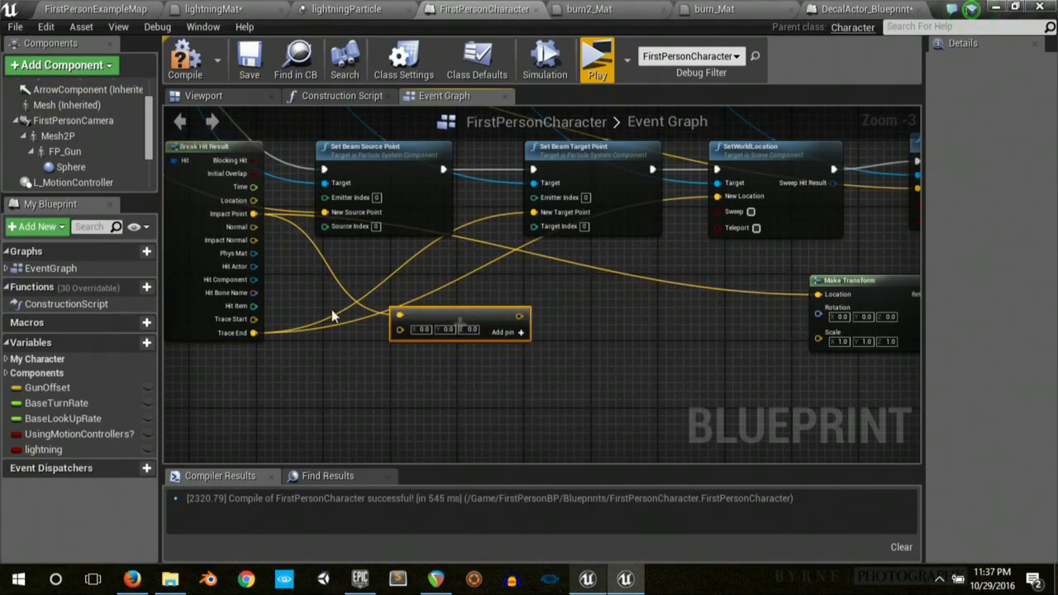
pyautogui.moveTo(254, 240); pyautogui.dragTo(502, 319)
# Step: Add a Find Look at Rotation node with the vector sum as Start and Break Hit Result's Impact Point as Target
pyautogui.write('fin')
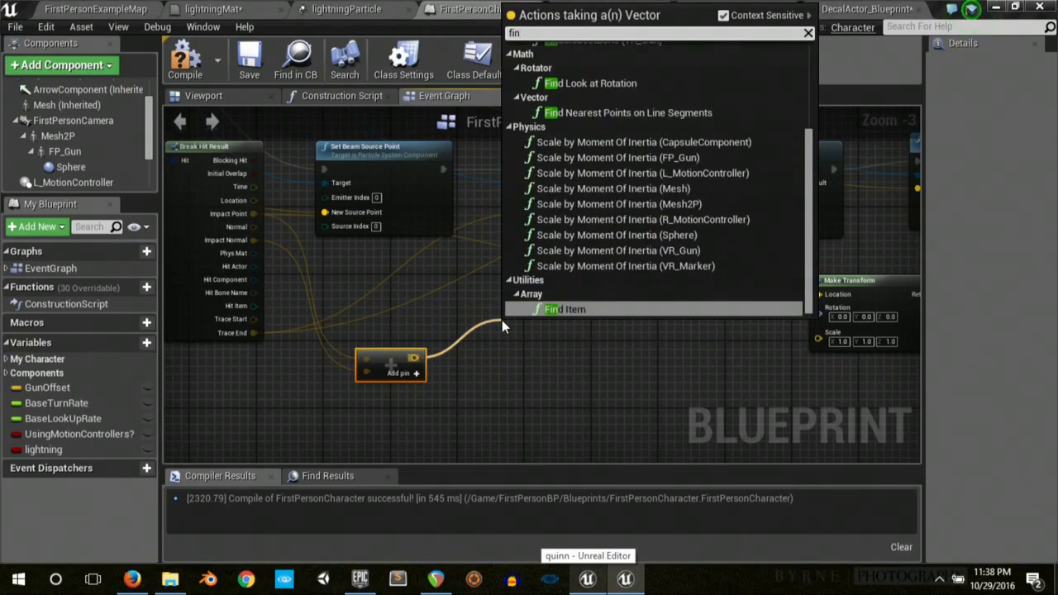
pyautogui.write('d l')
pyautogui.press('BackSpace')
pyautogui.write('l')
pyautogui.press('BackSpace')
pyautogui.write('ook')
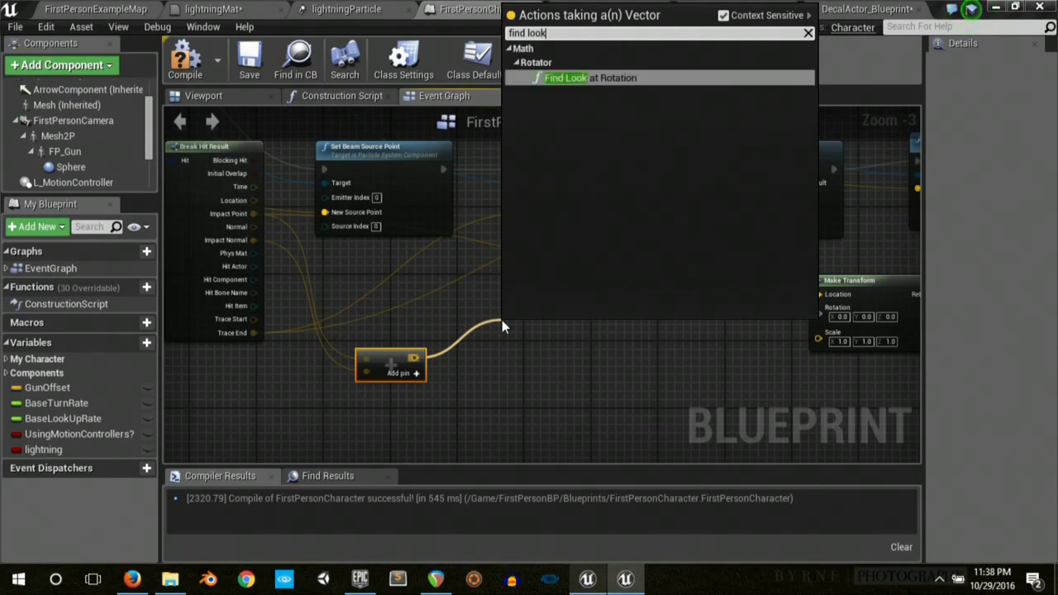
pyautogui.click(567, 77)
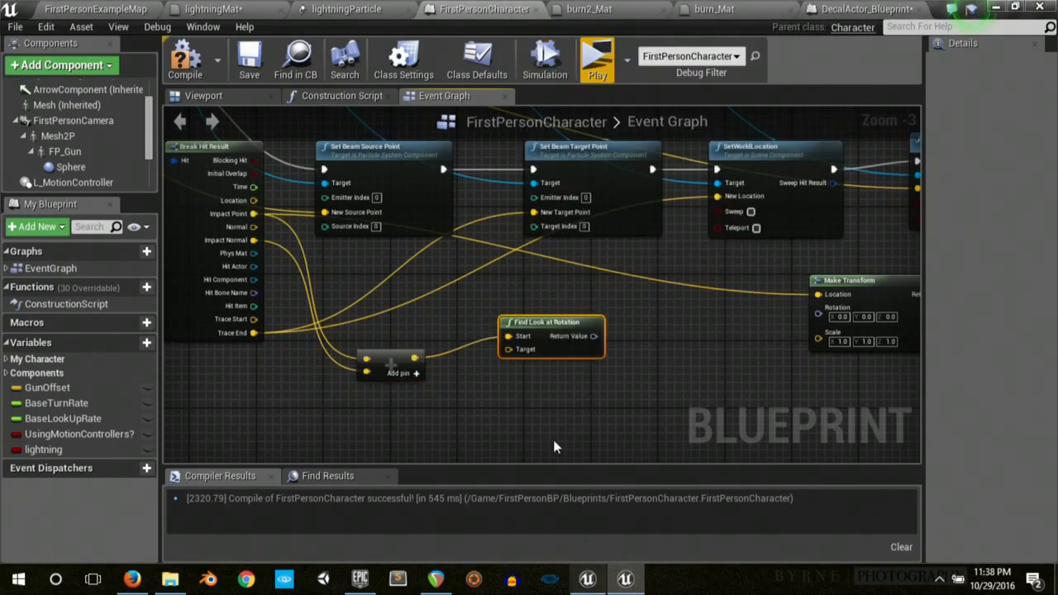
pyautogui.moveTo(254, 213); pyautogui.dragTo(513, 352)
# Step: Connect the Find Look at Rotation node's Return Value to the Rotation of Make Transform
pyautogui.moveTo(683, 339); pyautogui.dragTo(400, 349, button='right')
pyautogui.moveTo(347, 344); pyautogui.dragTo(567, 329)
pyautogui.click(439, 371)
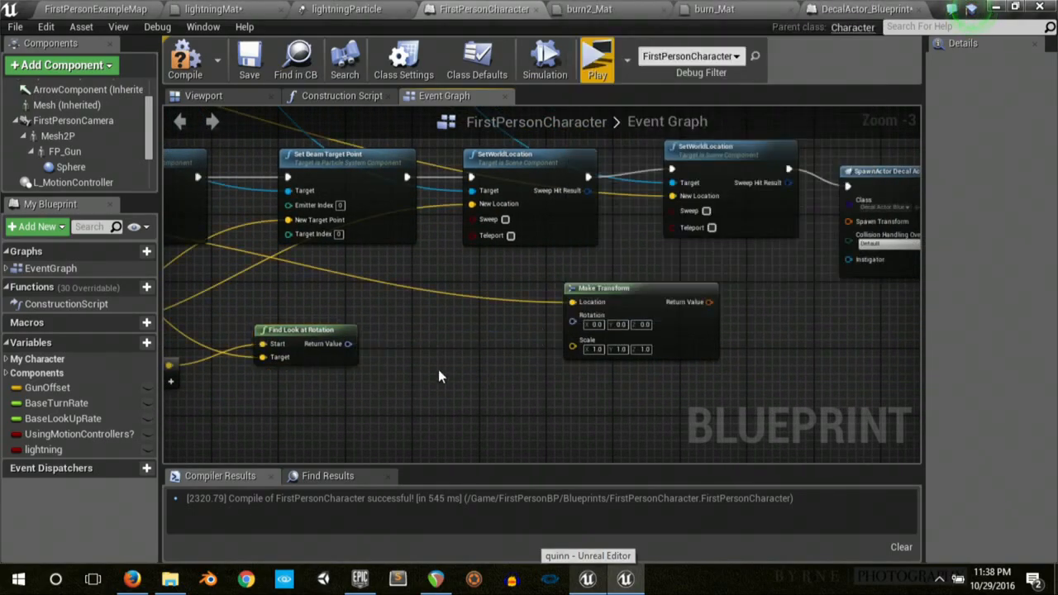
pyautogui.moveTo(348, 344); pyautogui.dragTo(506, 343)
pyautogui.moveTo(581, 322); pyautogui.dragTo(580, 322)
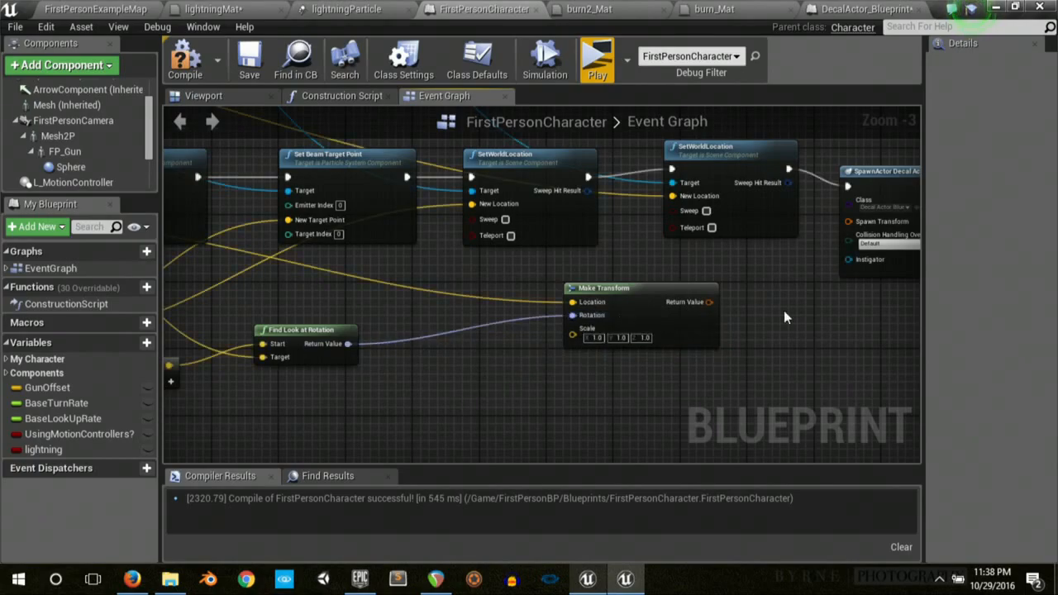
# Step: Connect Make Transform's Return Value to the SpawnActor node's Spawn Transform and compile the blueprint
pyautogui.moveTo(722, 320); pyautogui.dragTo(459, 345, button='right')
pyautogui.moveTo(588, 251); pyautogui.dragTo(586, 249)
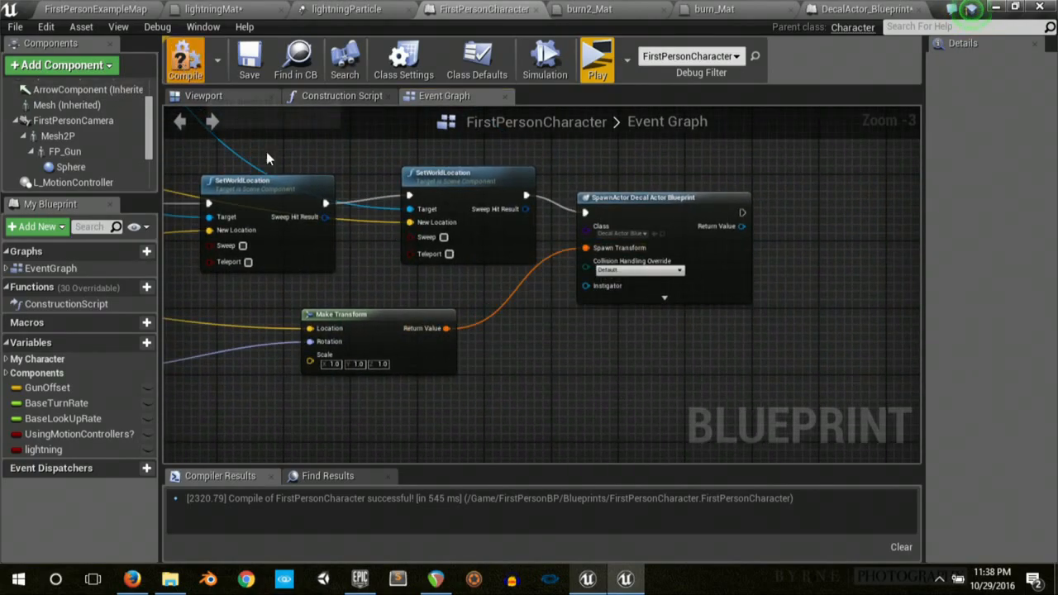
pyautogui.press('F7')
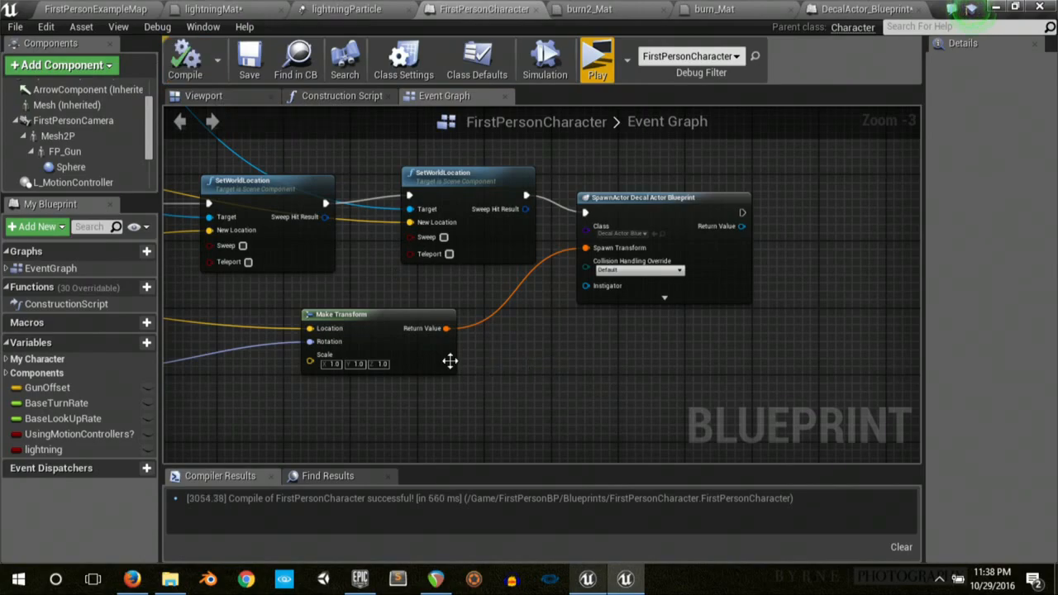
# Step: Play-test the level by firing the lightning weapon at the walls, floor and cubes to check the burn decals, then end the preview
pyautogui.click(597, 58)
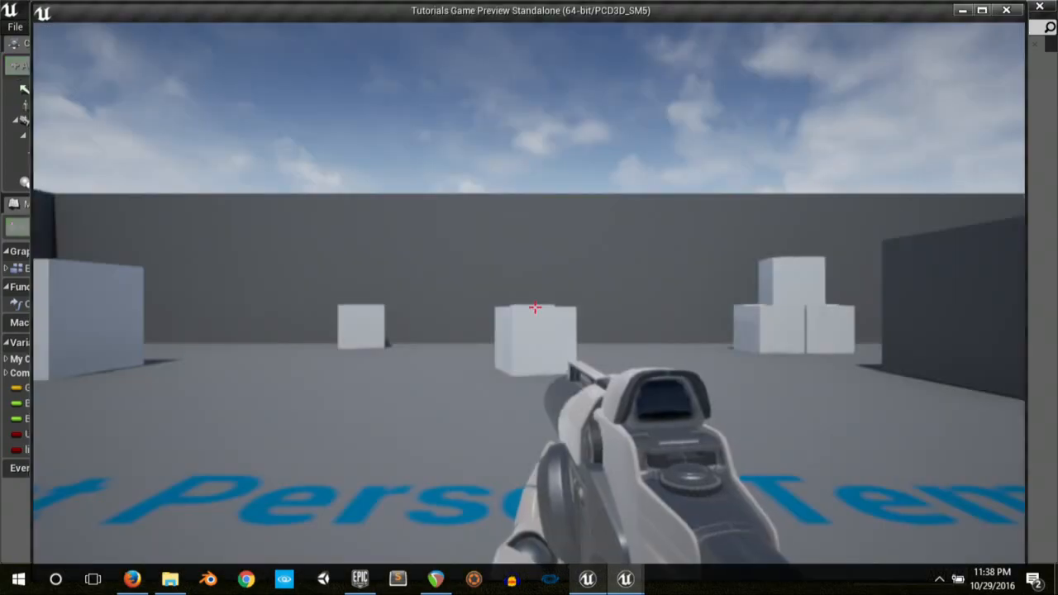
pyautogui.click(533, 310)
pyautogui.click(535, 308)
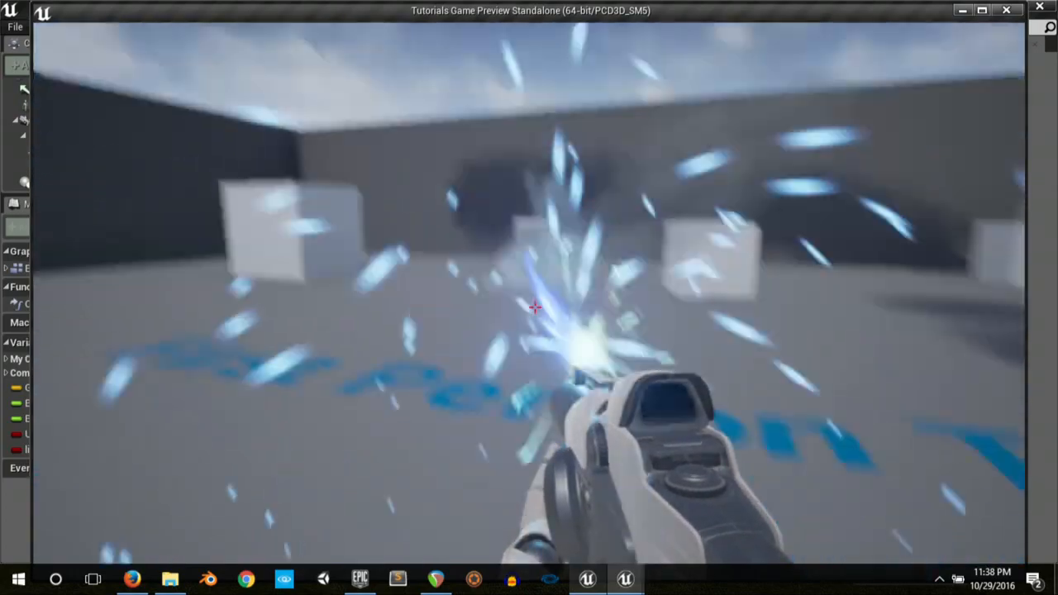
pyautogui.click(535, 308)
pyautogui.click(534, 308)
pyautogui.click(534, 307)
pyautogui.click(535, 307)
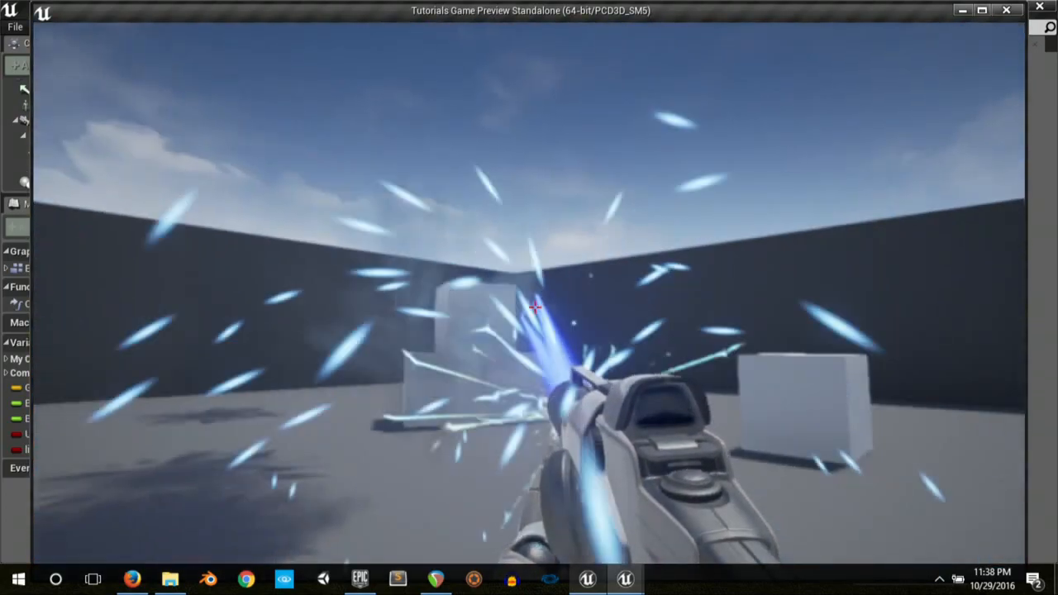
pyautogui.click(535, 308)
pyautogui.click(535, 308)
pyautogui.click(535, 307)
pyautogui.click(535, 308)
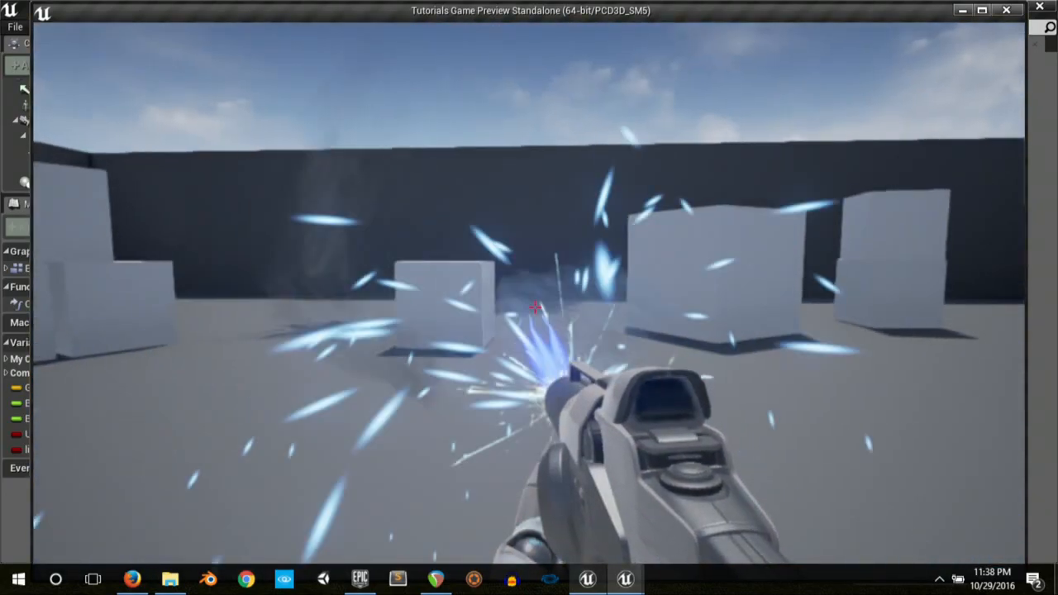
pyautogui.click(535, 307)
pyautogui.click(534, 307)
pyautogui.click(534, 308)
pyautogui.click(535, 308)
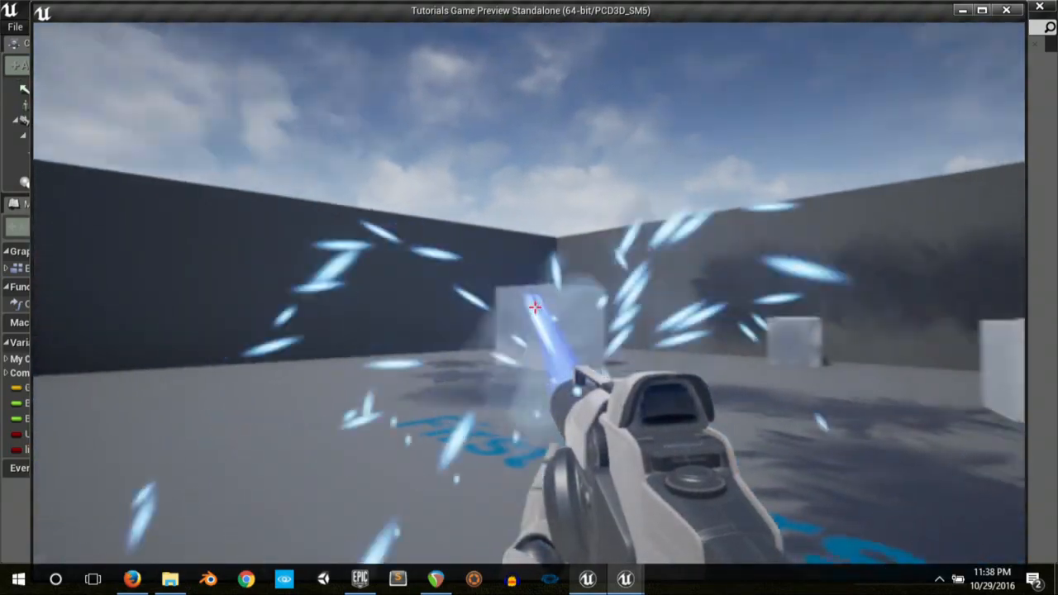
pyautogui.click(535, 308)
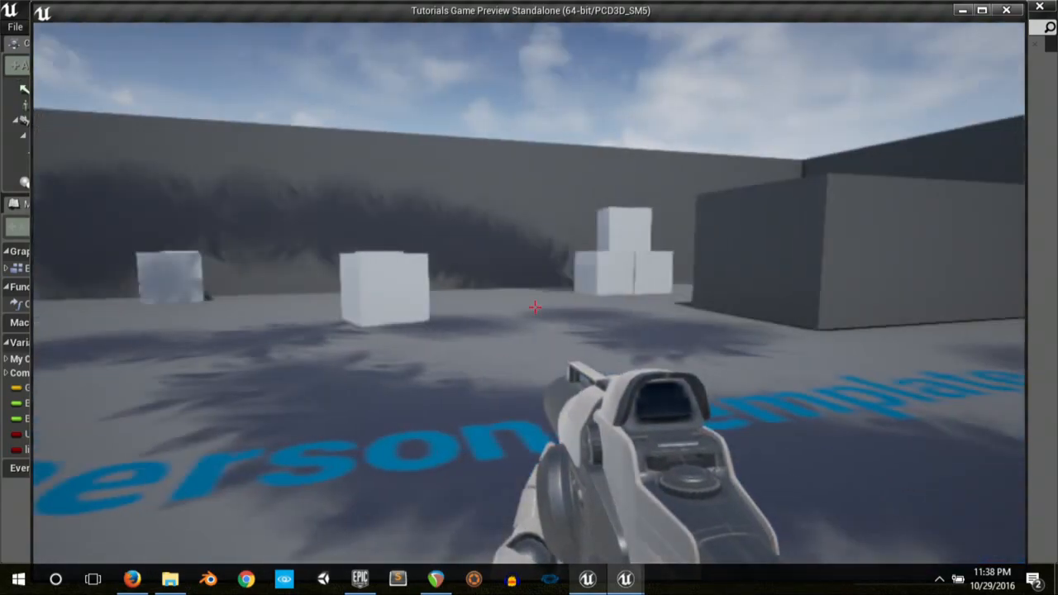
pyautogui.click(535, 307)
pyautogui.click(535, 308)
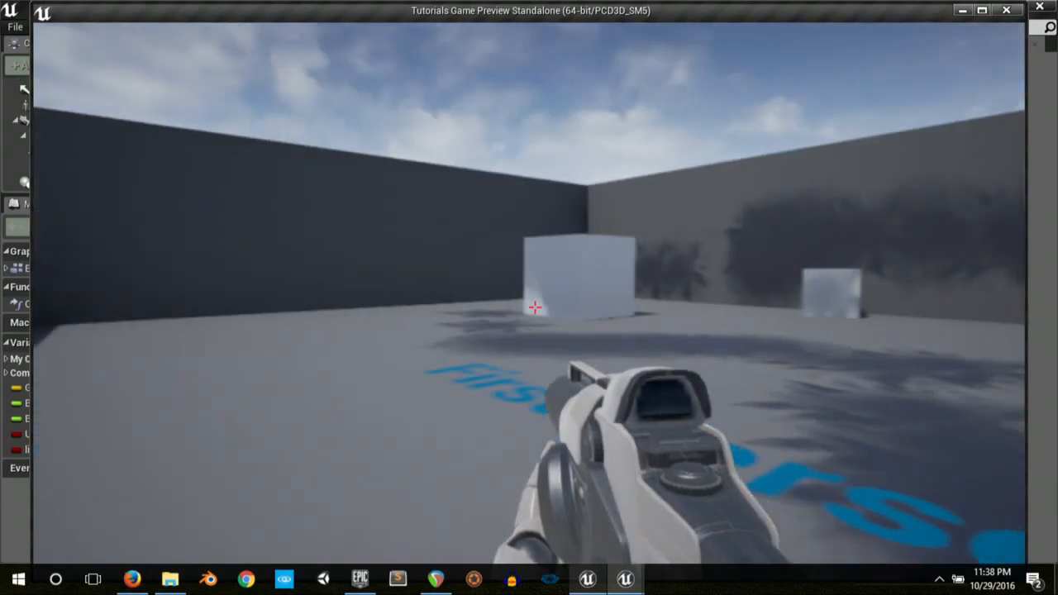
pyautogui.click(535, 307)
pyautogui.click(535, 307)
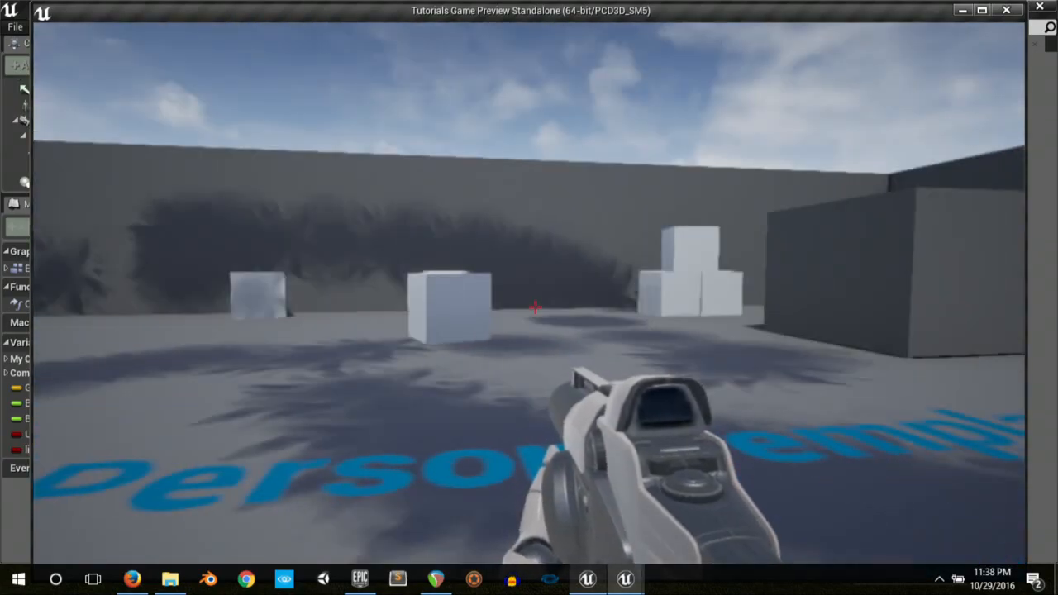
pyautogui.press('Escape')
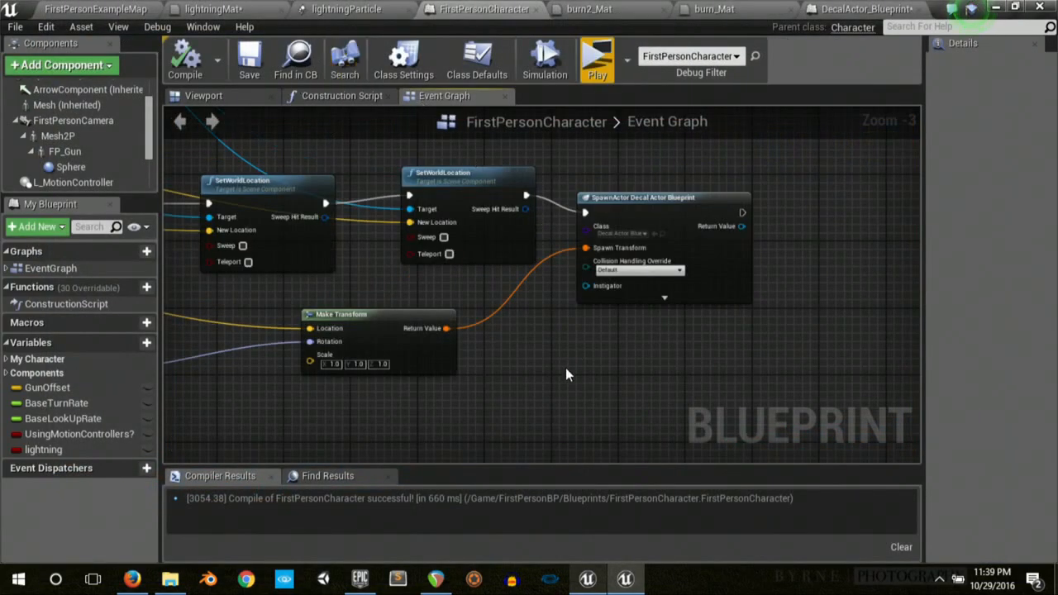
# Step: Add an AttachActorToComponent (Deprecated) node from the Return Value of SpawnActor Decal Actor Blueprint
pyautogui.moveTo(574, 362); pyautogui.dragTo(477, 315, button='right')
pyautogui.moveTo(751, 218); pyautogui.dragTo(620, 283, button='right')
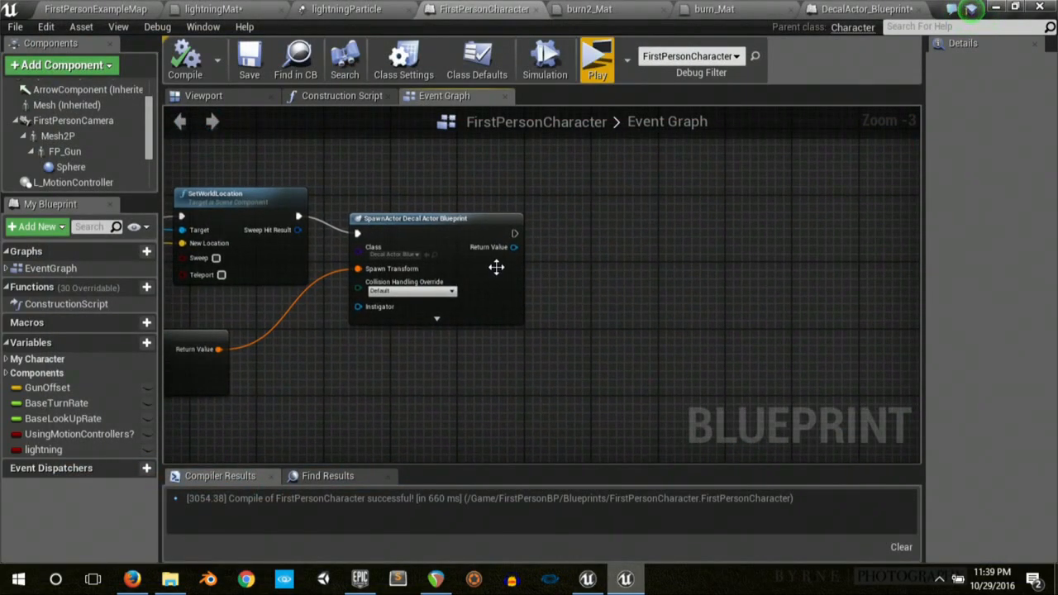
pyautogui.moveTo(514, 247); pyautogui.dragTo(555, 250)
pyautogui.write('a')
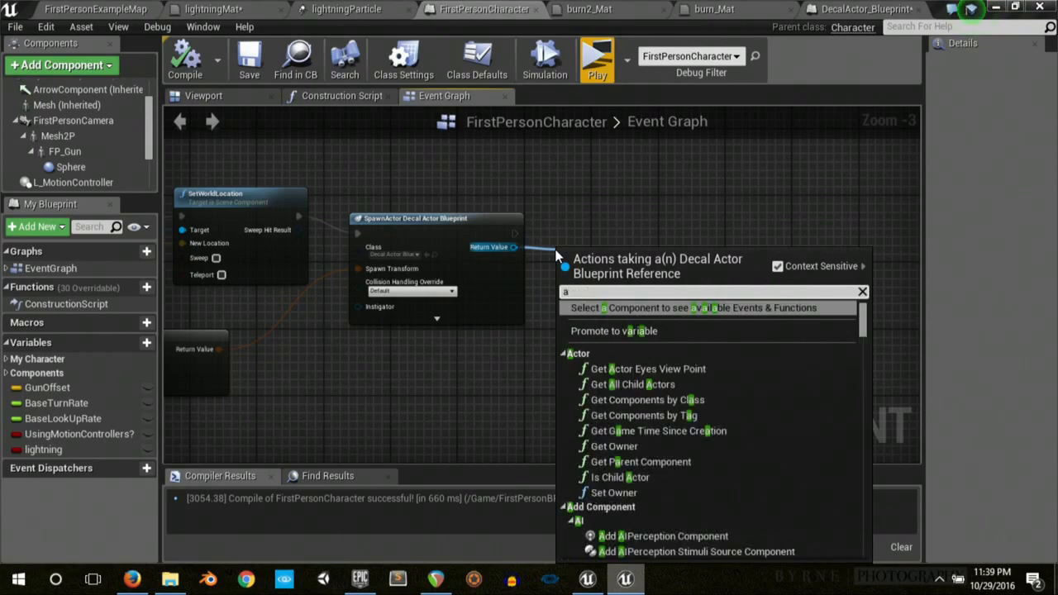
pyautogui.write('ttact')
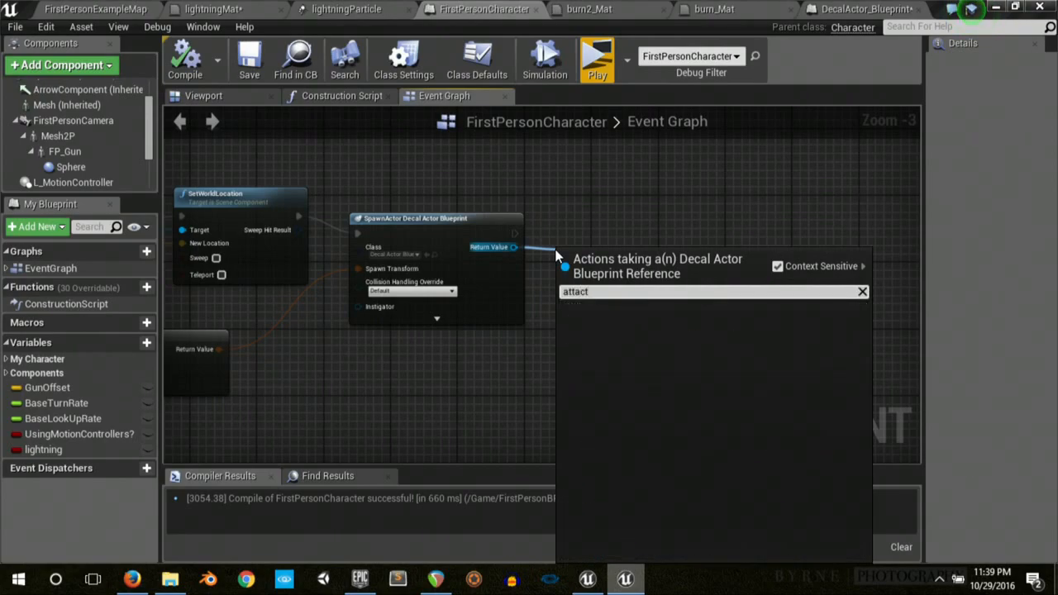
pyautogui.press('BackSpace')
pyautogui.press('BackSpace')
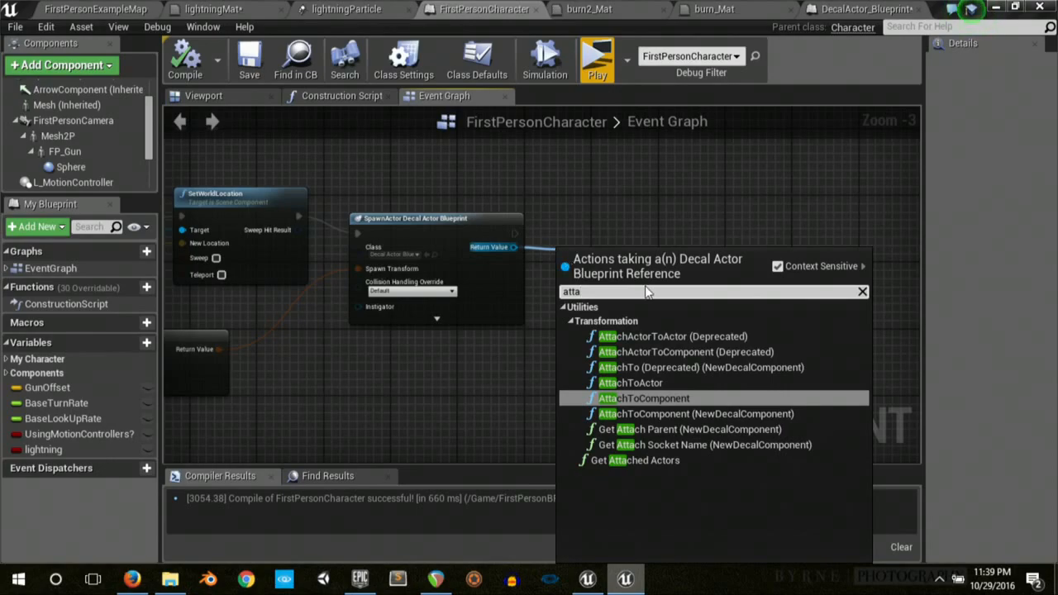
pyautogui.click(674, 353)
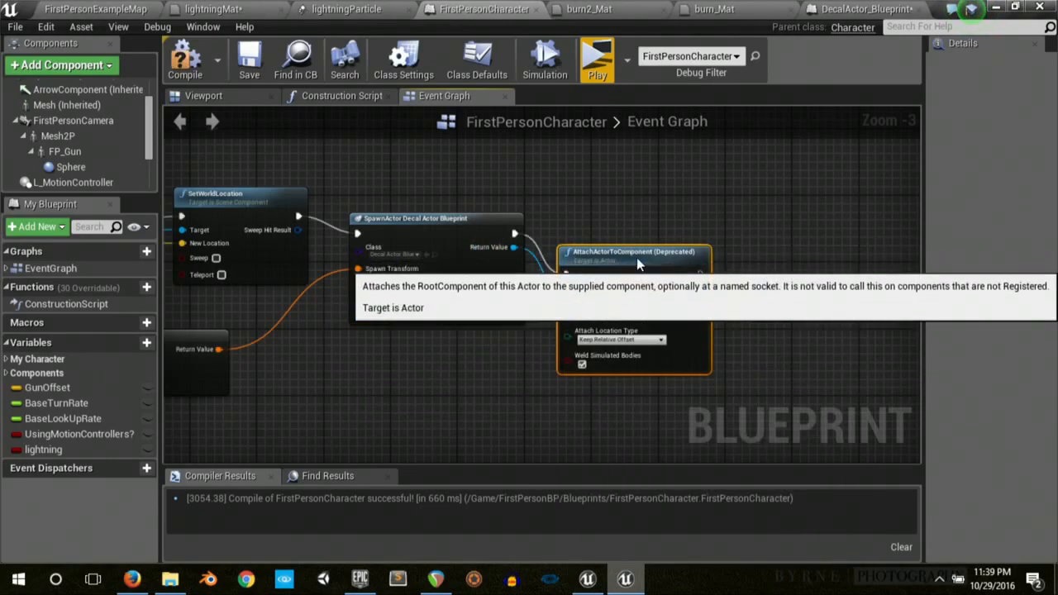
# Step: Connect Break Hit Result's Hit Component to In Parent of AttachActorToComponent and compile the blueprint
pyautogui.moveTo(426, 364); pyautogui.dragTo(897, 377, button='right')
pyautogui.moveTo(295, 338); pyautogui.dragTo(611, 335, button='right')
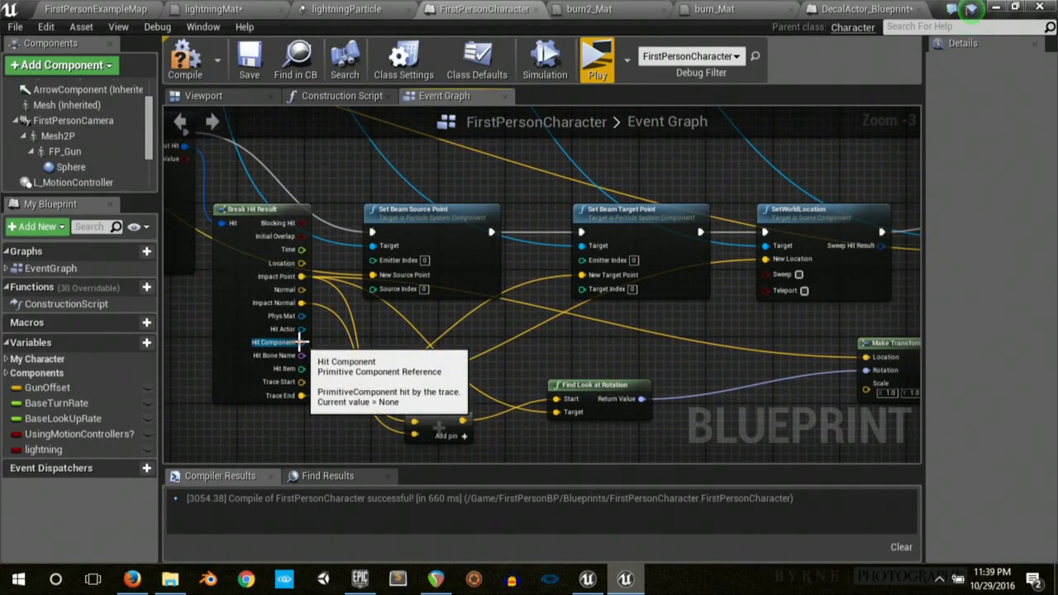
pyautogui.moveTo(301, 342); pyautogui.dragTo(335, 289)
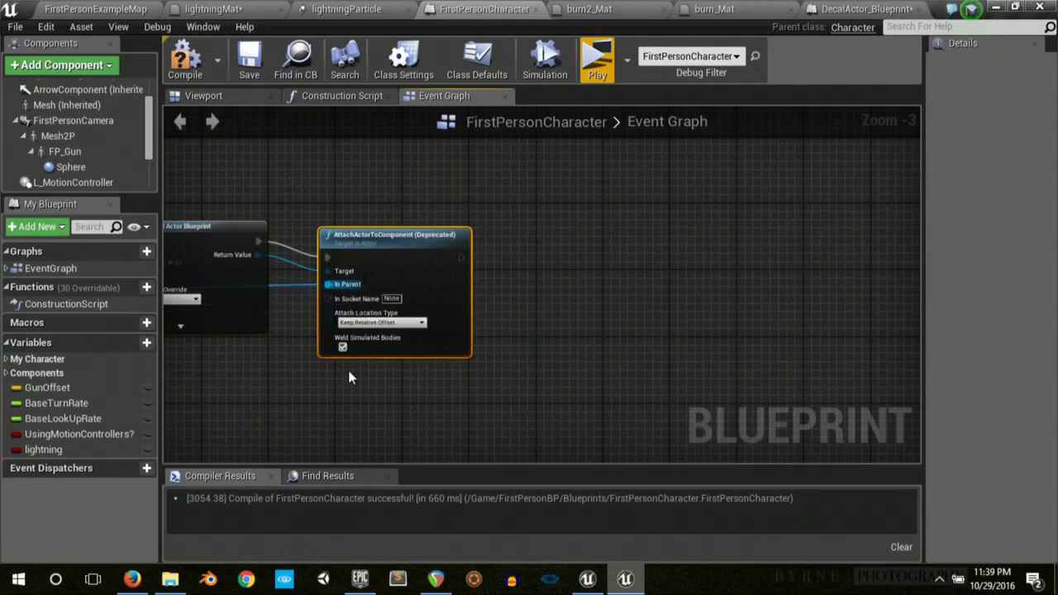
pyautogui.moveTo(308, 380); pyautogui.dragTo(452, 374, button='right')
pyautogui.click(186, 65)
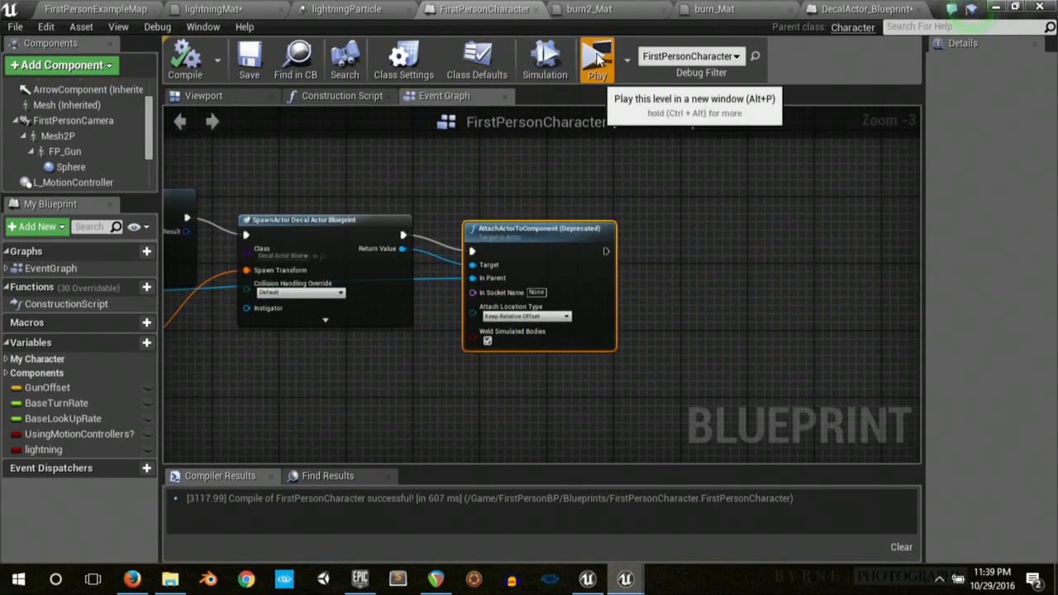
# Step: Play-test the lightning weapon to check how the attached burn decals are placed, then end the preview
pyautogui.click(597, 56)
pyautogui.click(535, 308)
pyautogui.moveTo(535, 308); pyautogui.dragTo(535, 307)
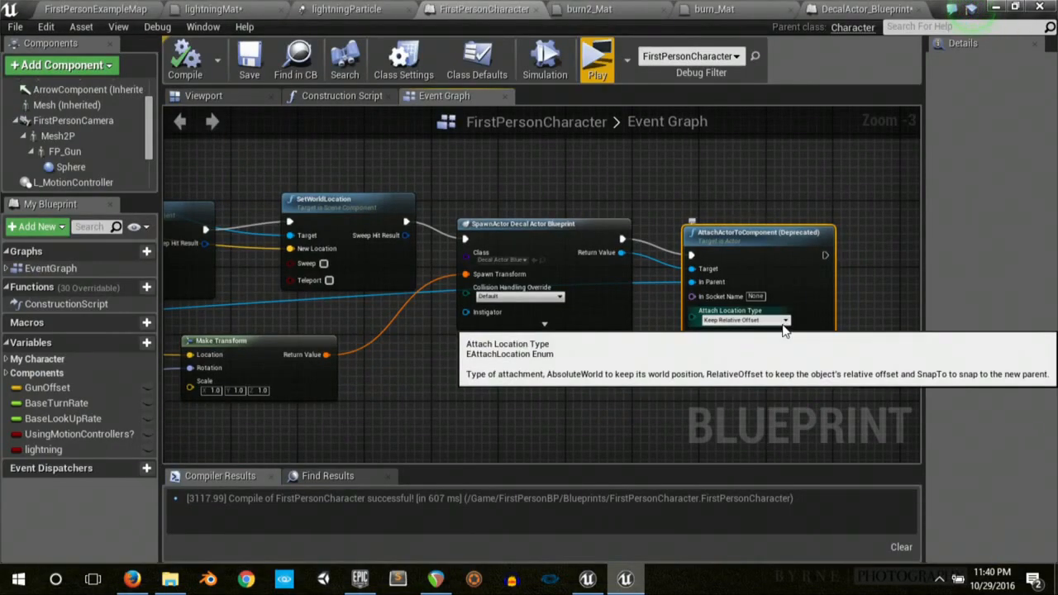
# Step: Set the Attach Location Type of AttachActorToComponent to Keep World Position and compile the blueprint
pyautogui.click(753, 322)
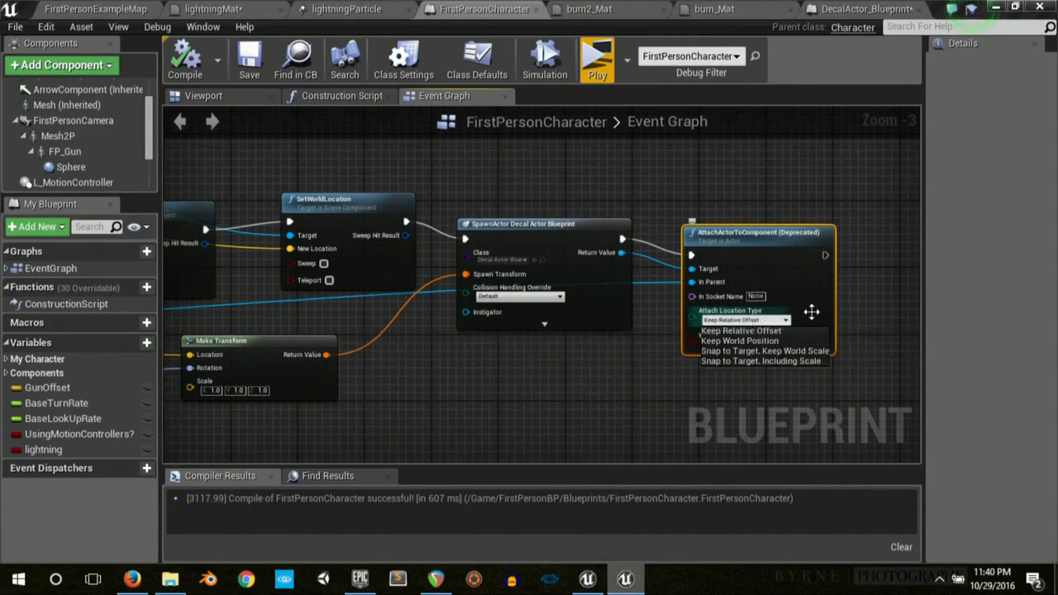
pyautogui.click(759, 340)
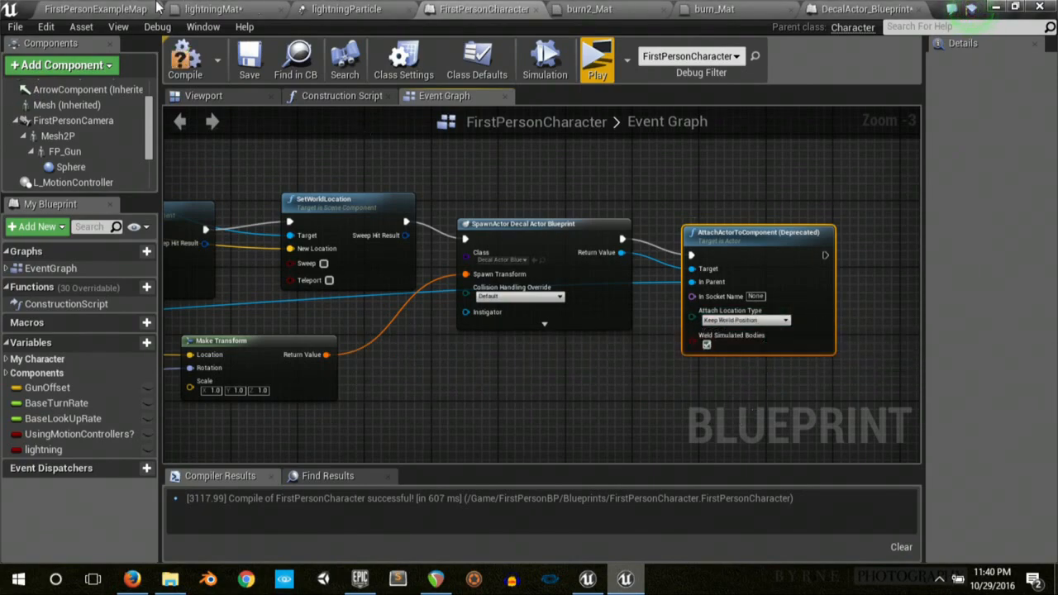
pyautogui.click(184, 63)
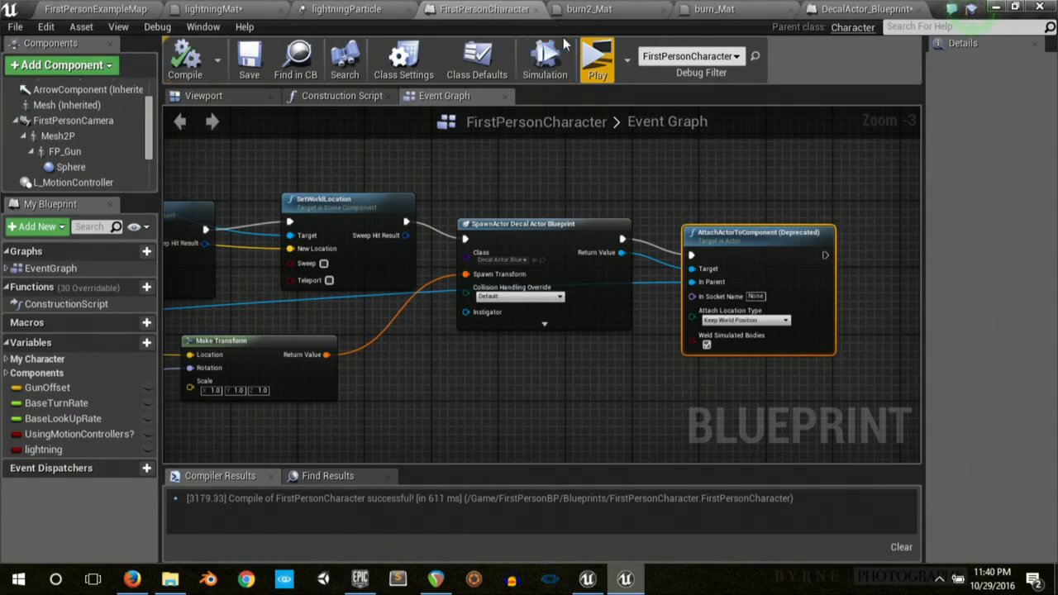
# Step: Play-test the level by firing at the cubes, walls and floor to check the decals attached with world position kept, then end the preview
pyautogui.click(597, 66)
pyautogui.click(535, 307)
pyautogui.moveTo(535, 308); pyautogui.dragTo(535, 308)
pyautogui.click(535, 308)
pyautogui.click(535, 307)
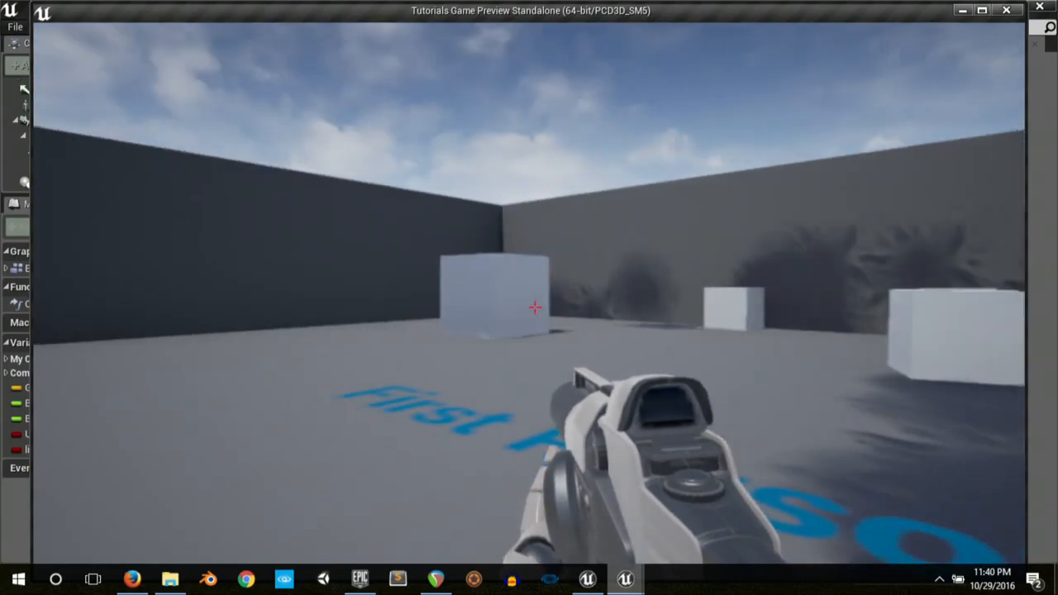
pyautogui.click(535, 308)
pyautogui.click(534, 308)
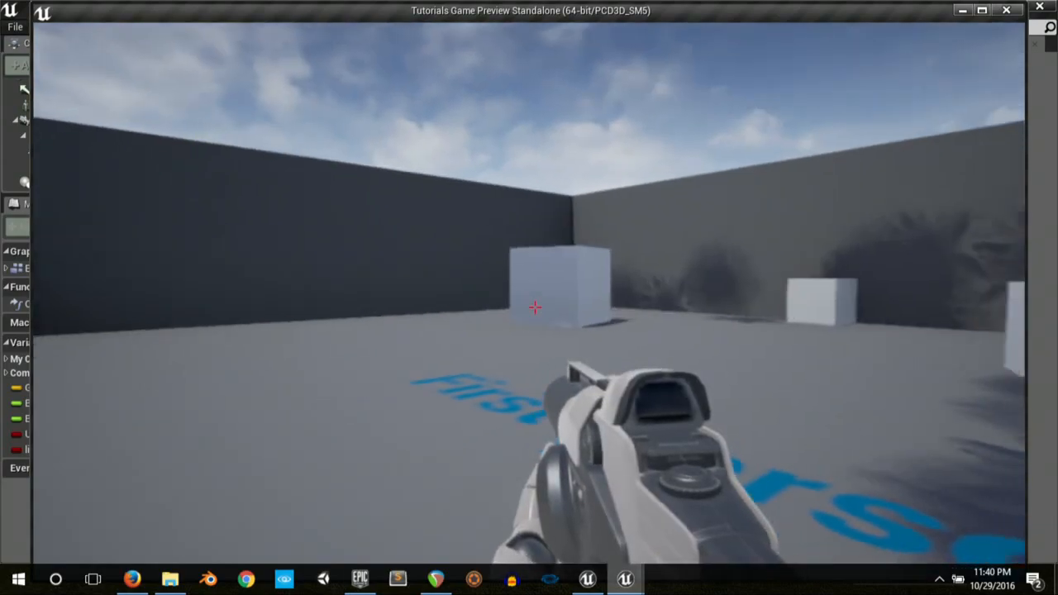
pyautogui.click(535, 307)
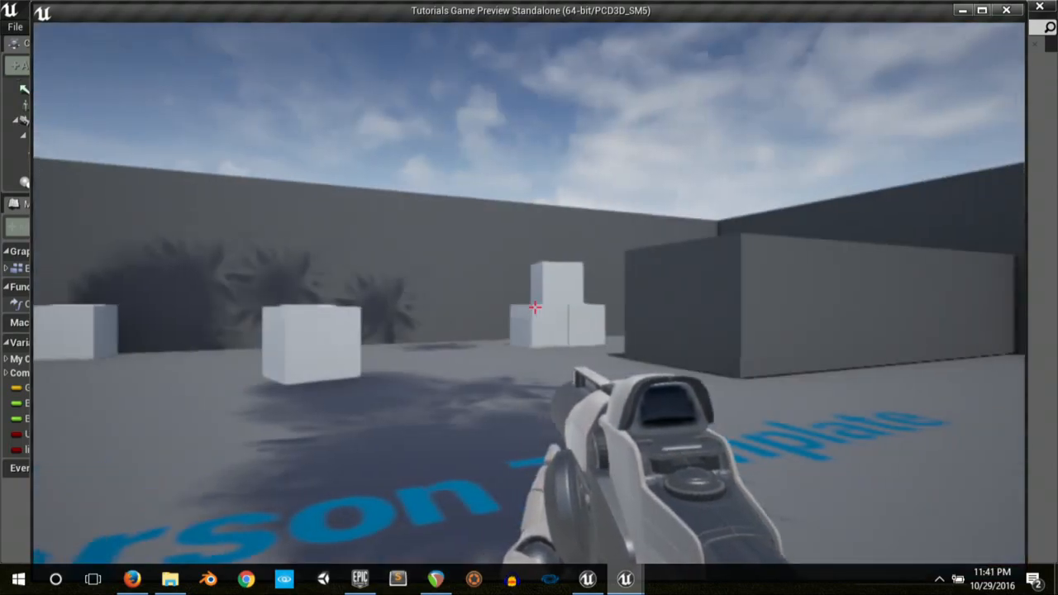
pyautogui.click(535, 307)
pyautogui.click(535, 307)
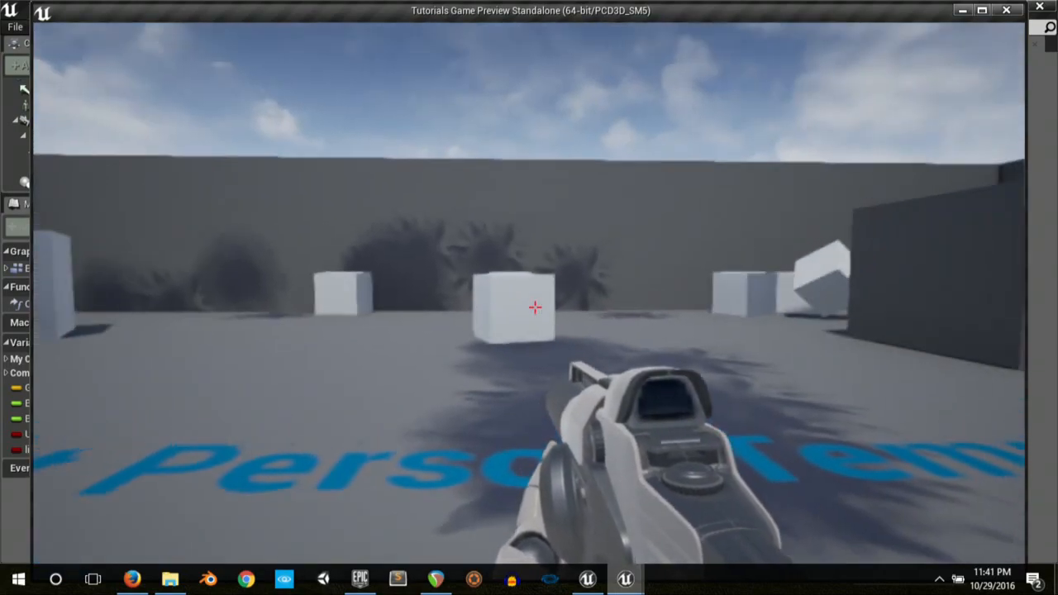
pyautogui.click(535, 307)
pyautogui.click(535, 308)
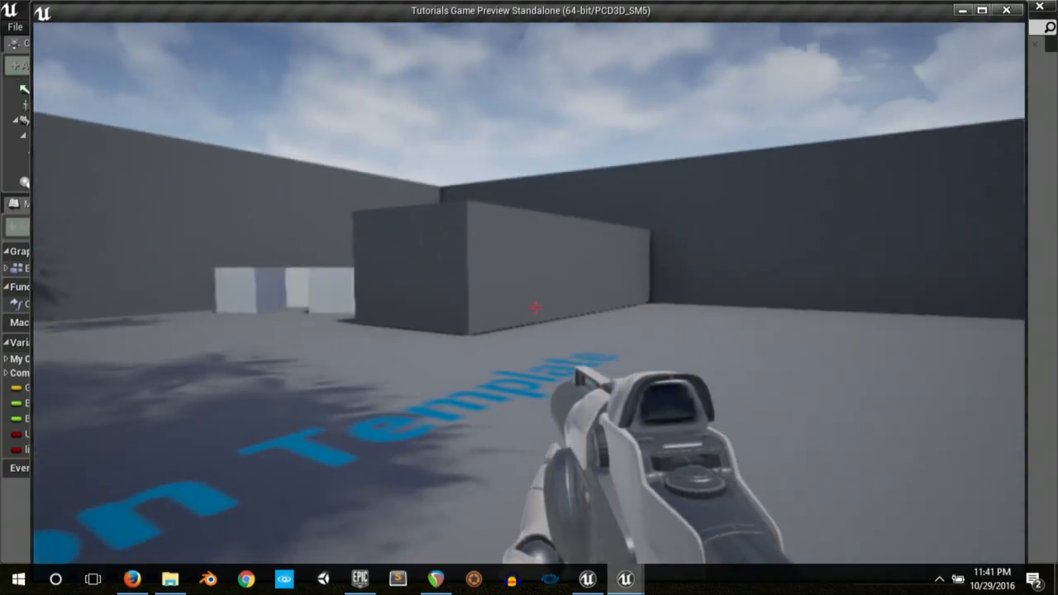
pyautogui.click(535, 307)
pyautogui.click(535, 307)
pyautogui.click(535, 308)
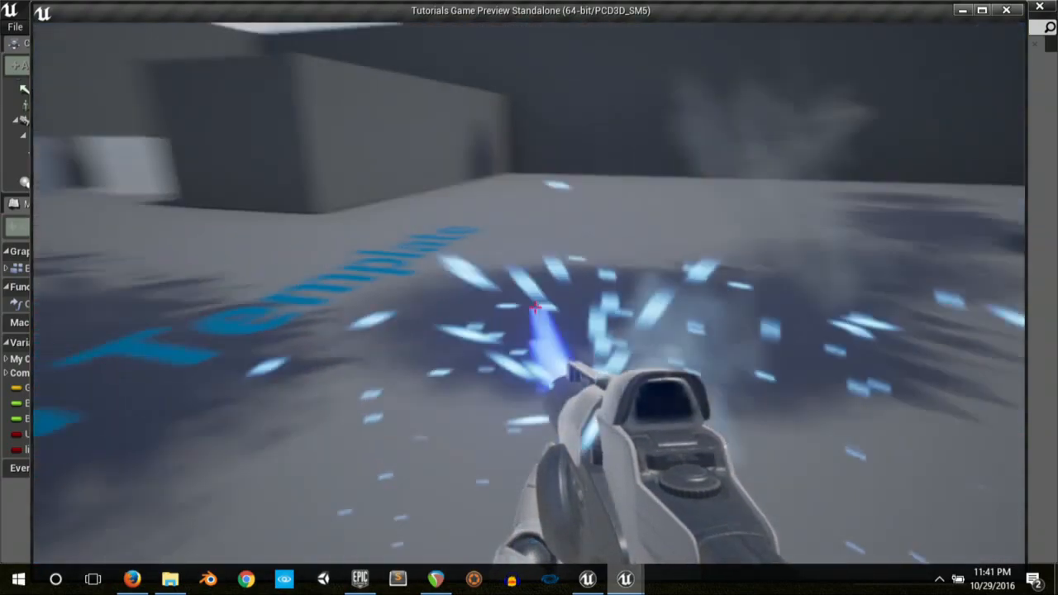
pyautogui.click(535, 308)
pyautogui.click(535, 308)
pyautogui.click(535, 308)
pyautogui.click(535, 307)
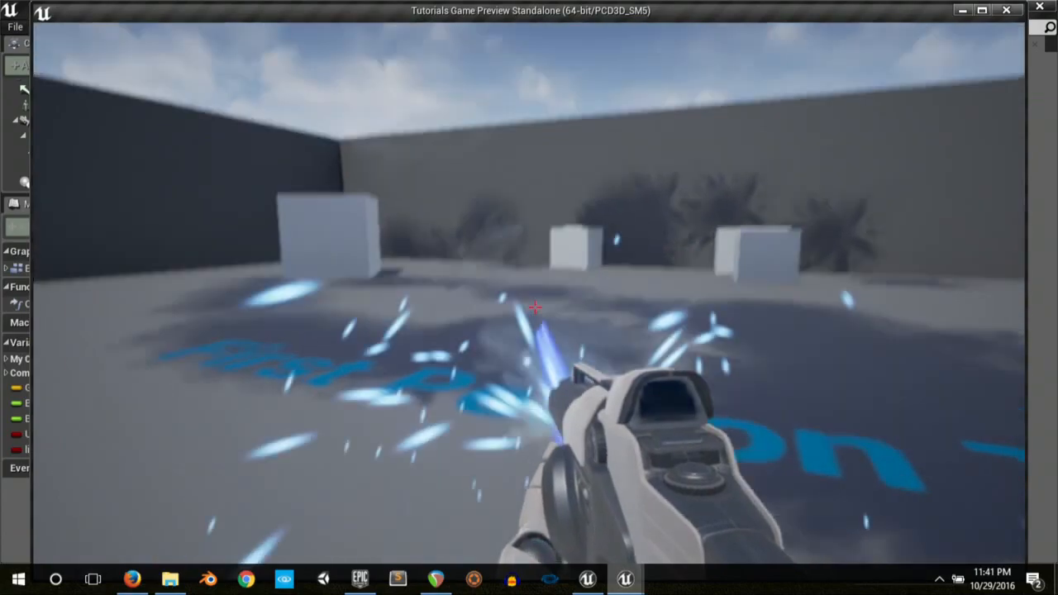
pyautogui.click(534, 307)
pyautogui.click(535, 308)
pyautogui.click(535, 308)
pyautogui.click(535, 307)
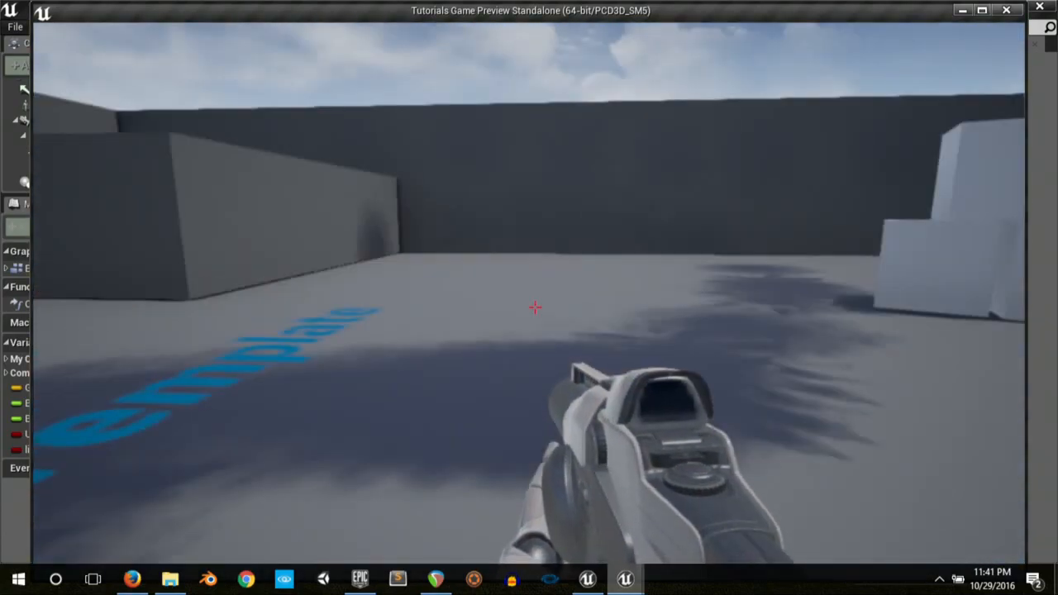
pyautogui.click(535, 307)
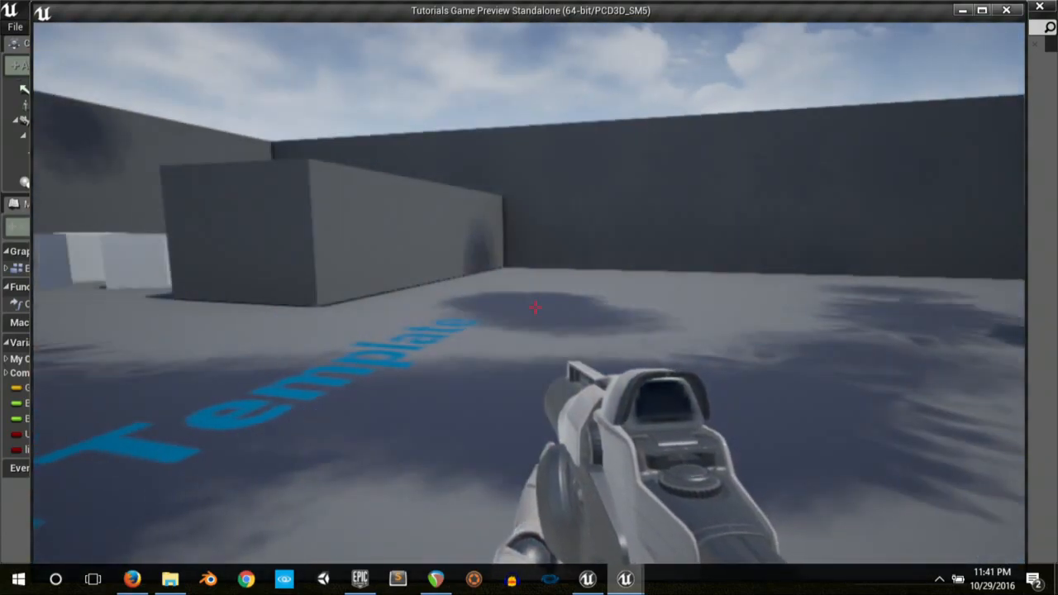
pyautogui.press('Escape')
pyautogui.moveTo(442, 377); pyautogui.dragTo(760, 423, button='right')
pyautogui.scroll(-3, 540, 215)
pyautogui.moveTo(447, 190); pyautogui.dragTo(552, 279, button='right')
pyautogui.scroll(1, 488, 284)
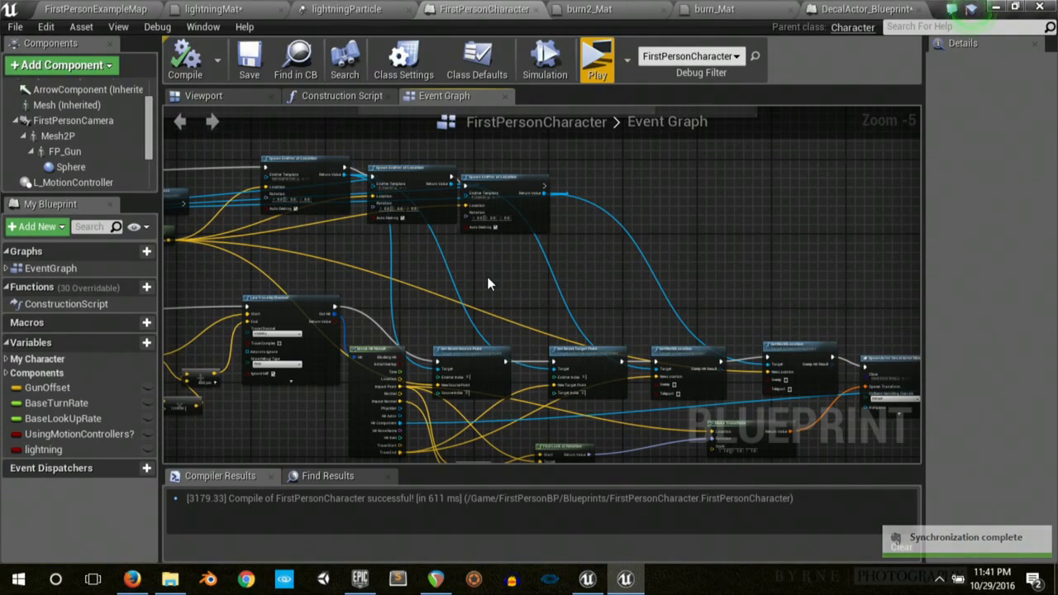
# Step: Switch to the other open Unreal Editor project and bring up the BodyMatBurned material graph
pyautogui.click(587, 580)
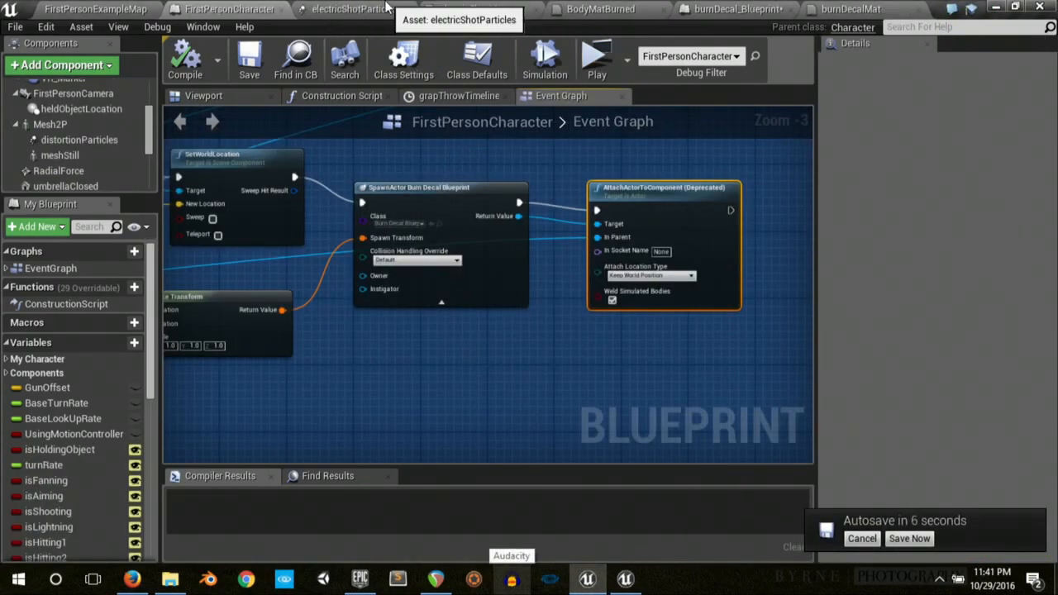
pyautogui.click(604, 9)
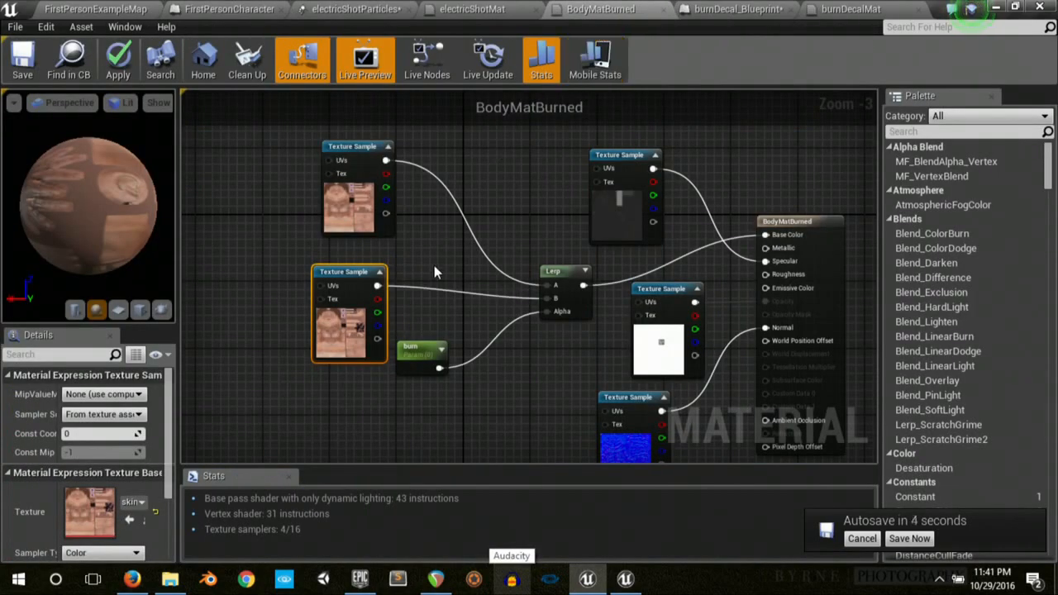
pyautogui.moveTo(505, 145); pyautogui.dragTo(528, 194, button='right')
pyautogui.moveTo(388, 225); pyautogui.dragTo(449, 219, button='right')
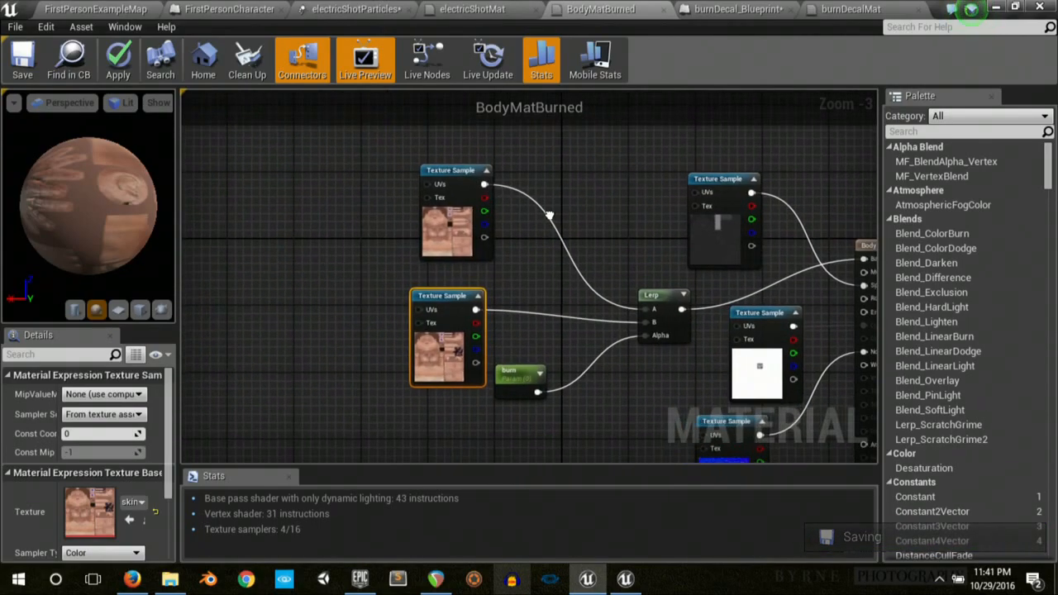
pyautogui.scroll(1, 448, 219)
pyautogui.scroll(2, 449, 219)
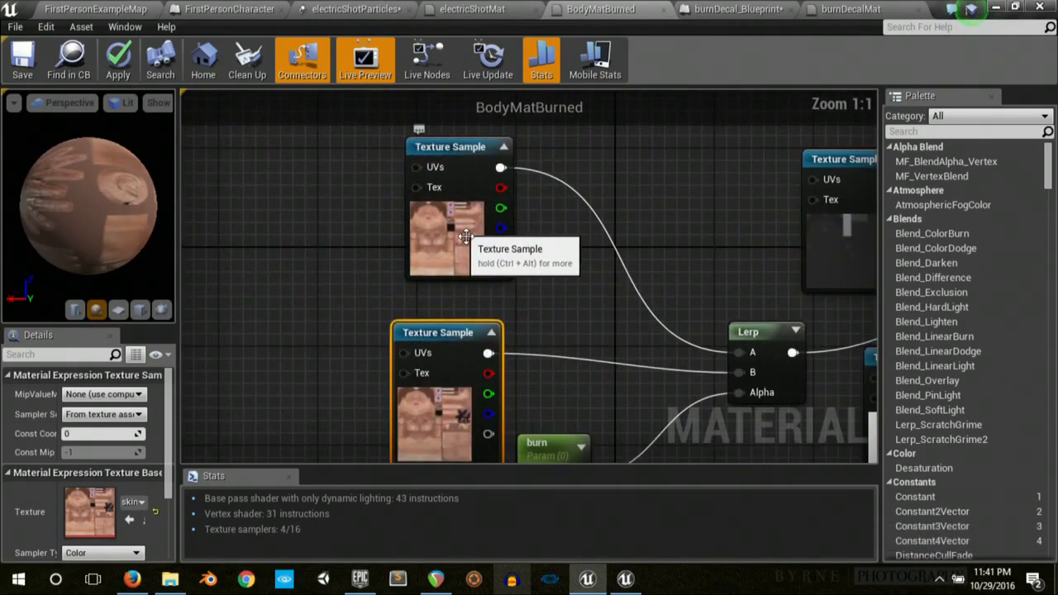
# Step: Examine how BodyMatBurned blends its normal and burned skin Texture Samples through the Lerp node driven by the burn parameter
pyautogui.click(462, 234)
pyautogui.moveTo(383, 295); pyautogui.dragTo(352, 287, button='right')
pyautogui.moveTo(423, 421); pyautogui.dragTo(408, 317, button='right')
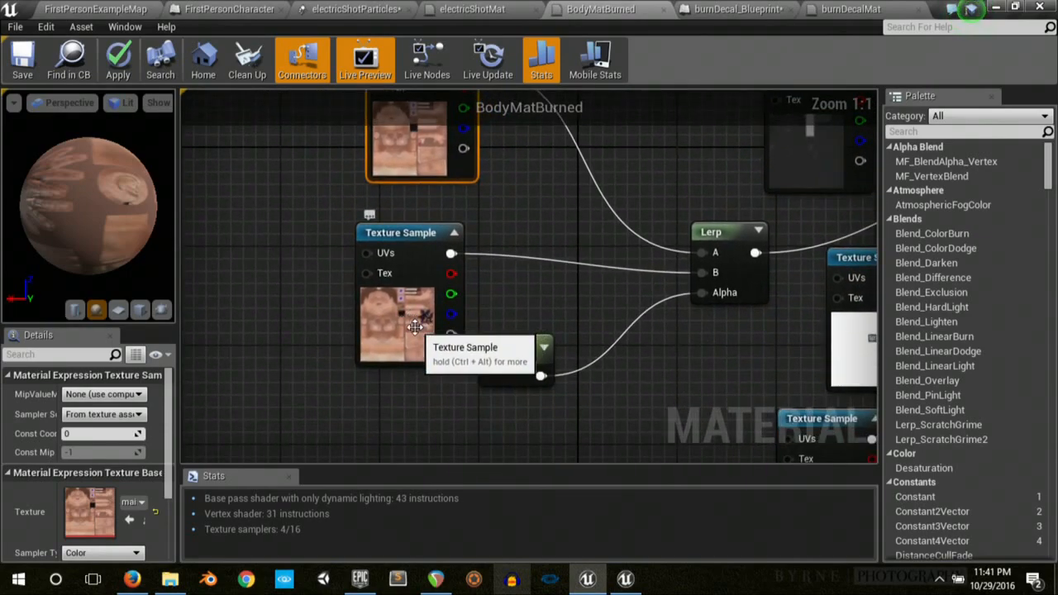
pyautogui.click(415, 327)
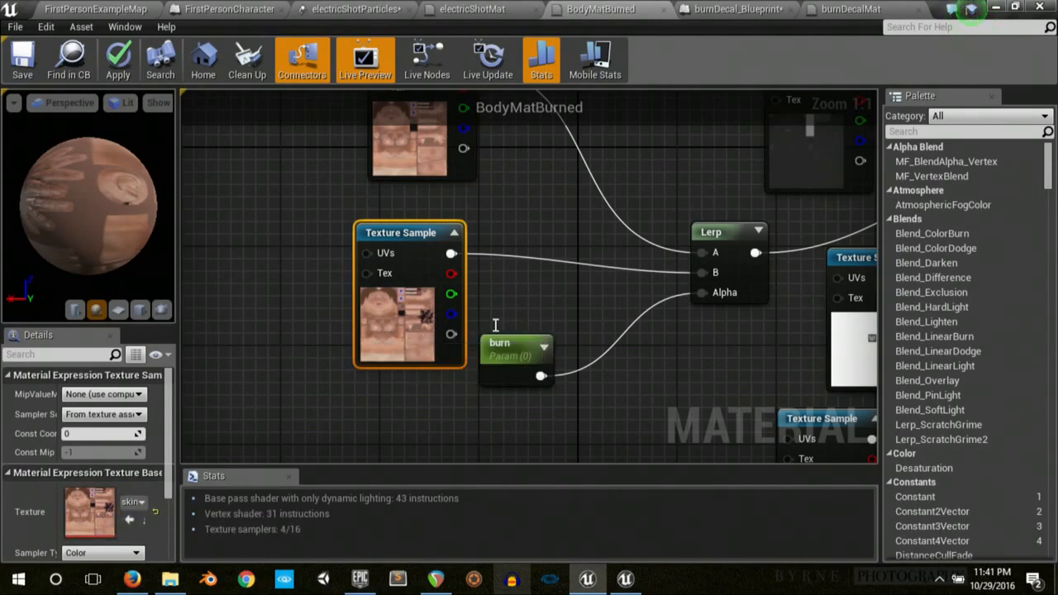
pyautogui.moveTo(546, 309); pyautogui.dragTo(442, 379, button='right')
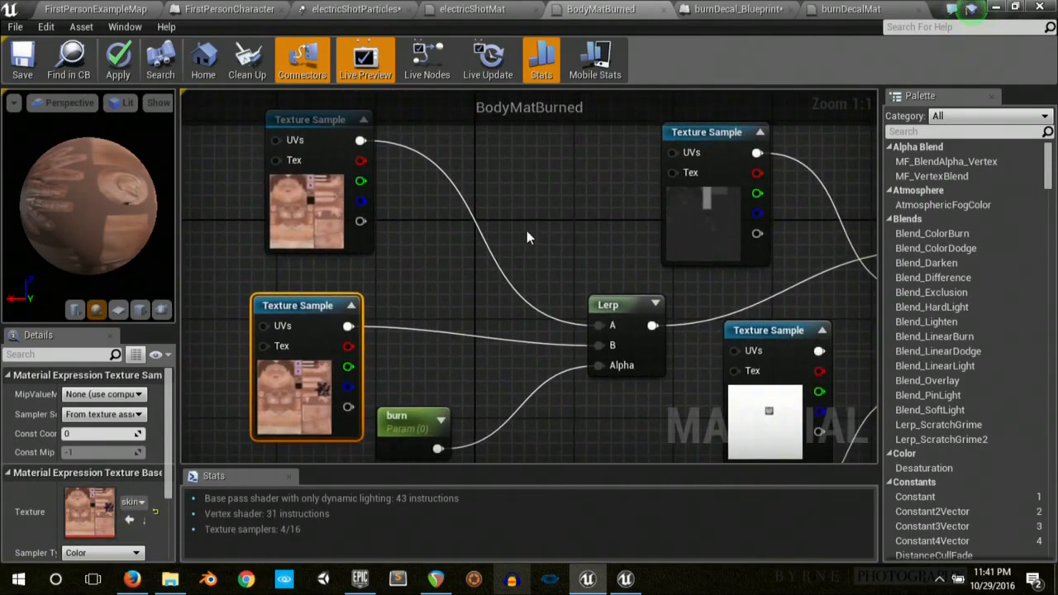
pyautogui.scroll(-2, 526, 238)
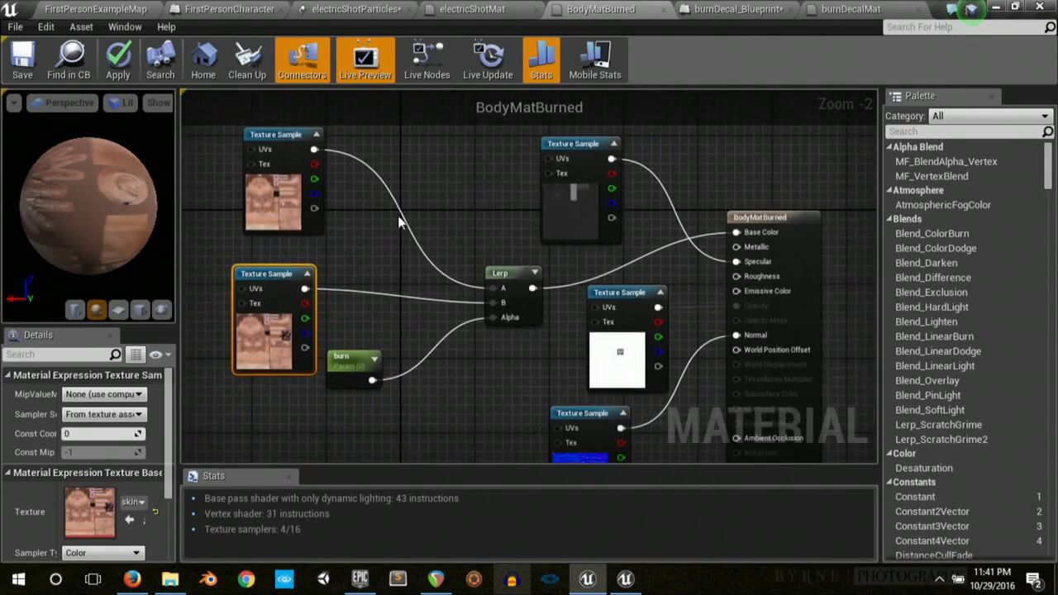
pyautogui.click(512, 280)
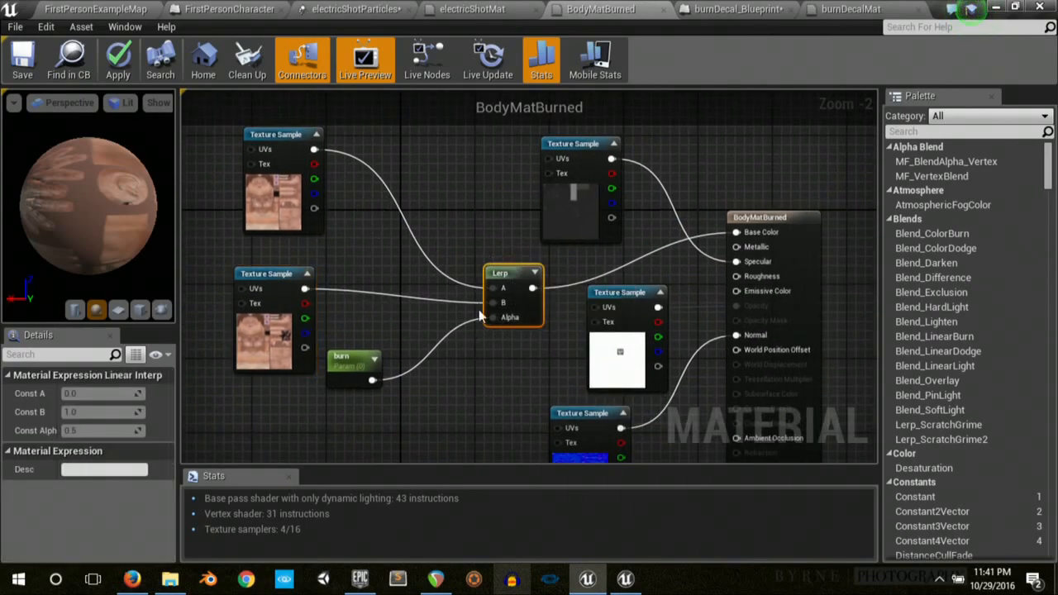
pyautogui.moveTo(349, 364); pyautogui.dragTo(349, 354)
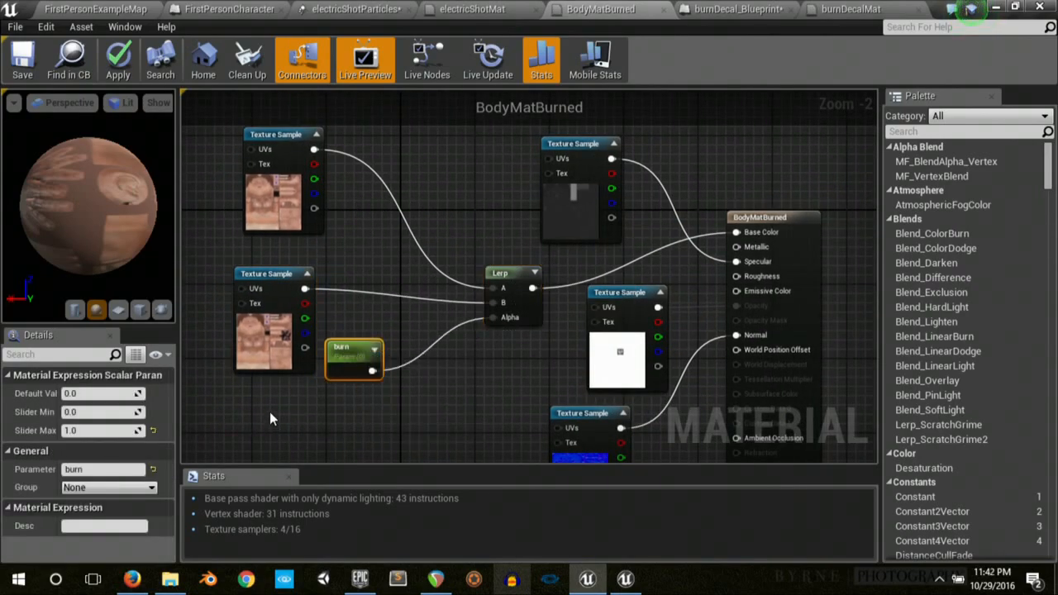
pyautogui.moveTo(269, 412); pyautogui.dragTo(320, 393, button='right')
pyautogui.rightClick(407, 396)
pyautogui.write('param')
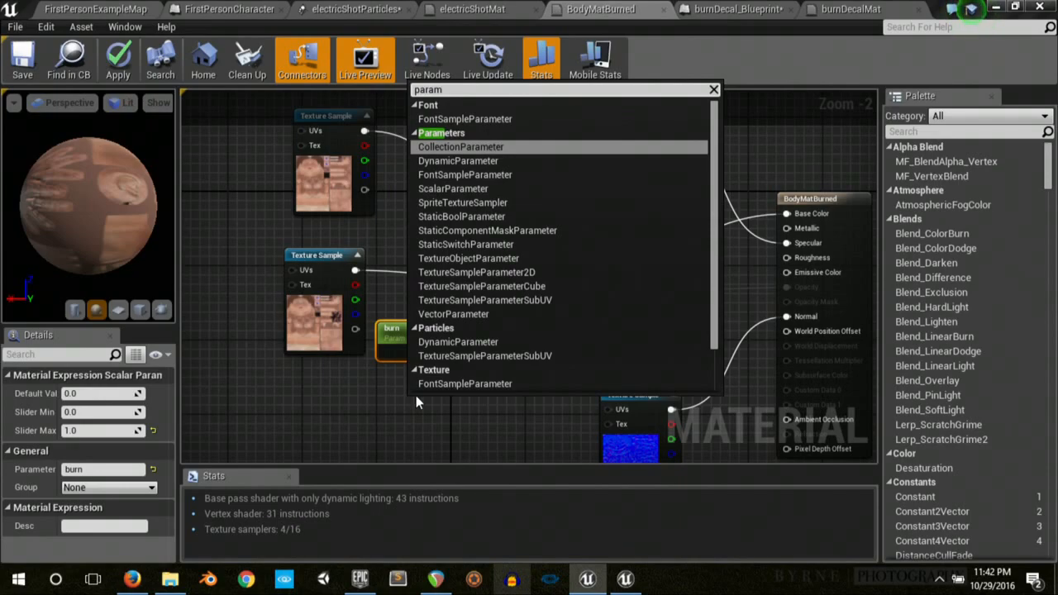
pyautogui.press('Escape')
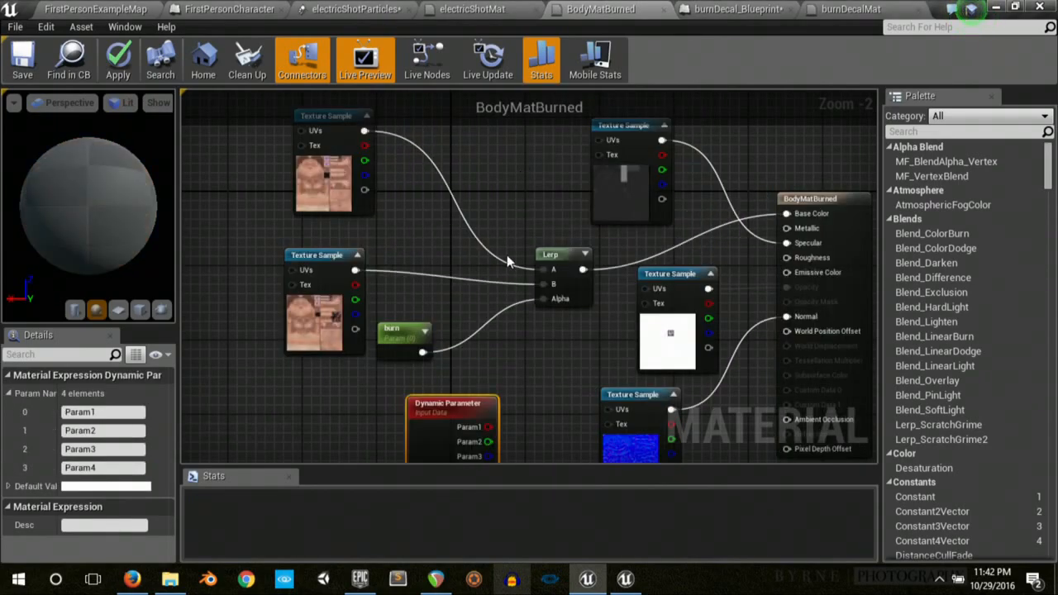
pyautogui.press('Delete')
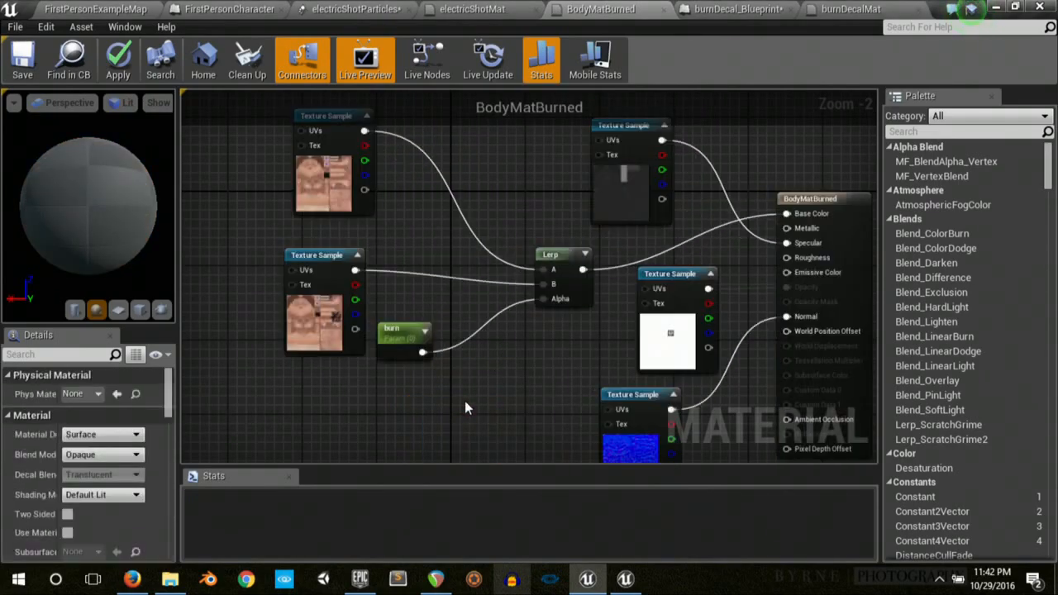
# Step: Add a trial ScalarParameter node, place it below the burn parameter, and delete it again
pyautogui.rightClick(424, 395)
pyautogui.write('param')
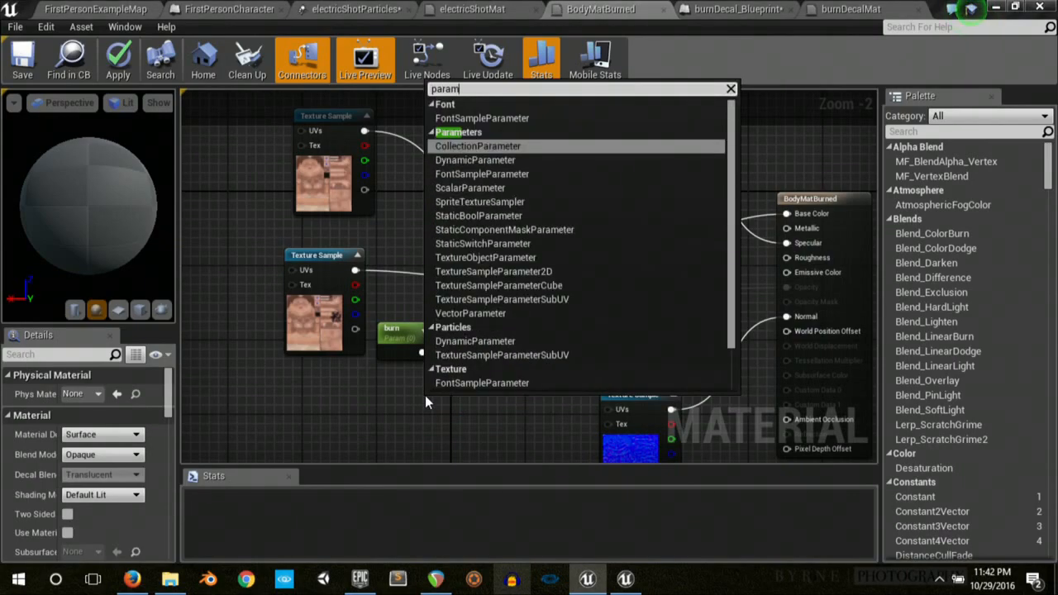
pyautogui.click(509, 190)
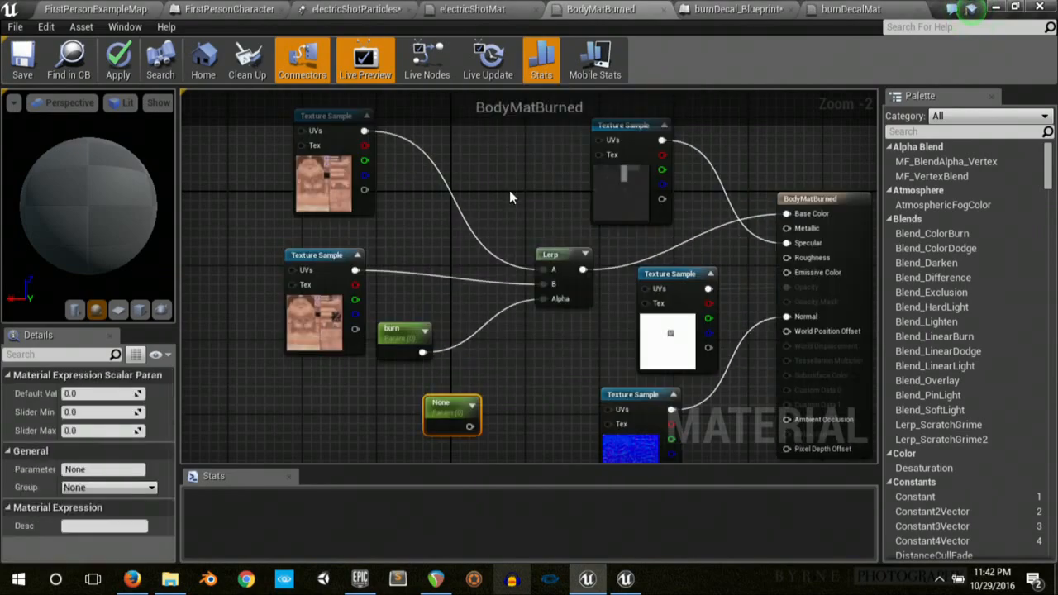
pyautogui.moveTo(453, 373); pyautogui.dragTo(466, 299, button='right')
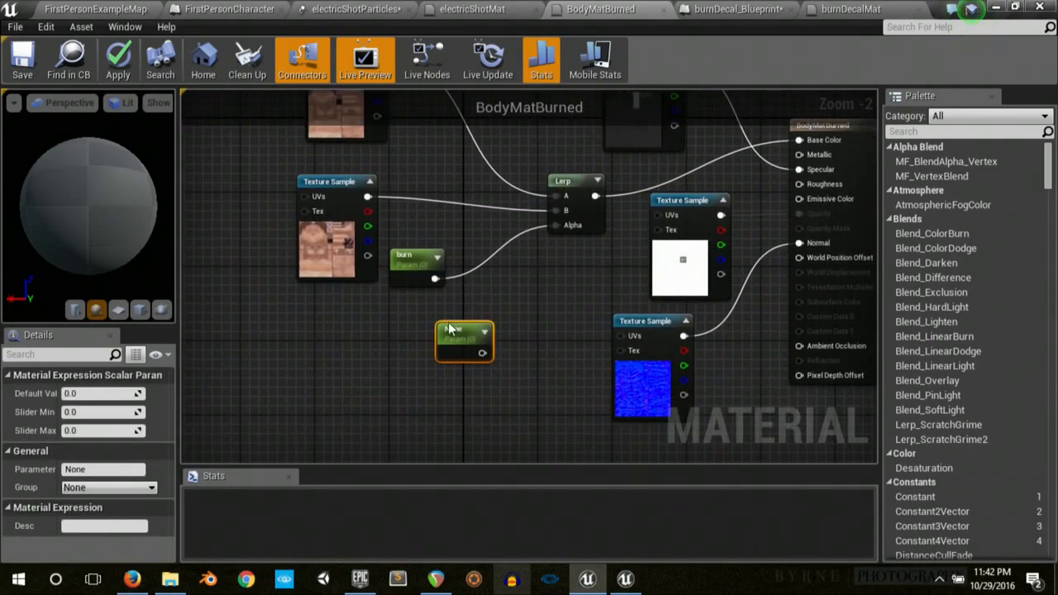
pyautogui.moveTo(452, 330); pyautogui.dragTo(407, 312)
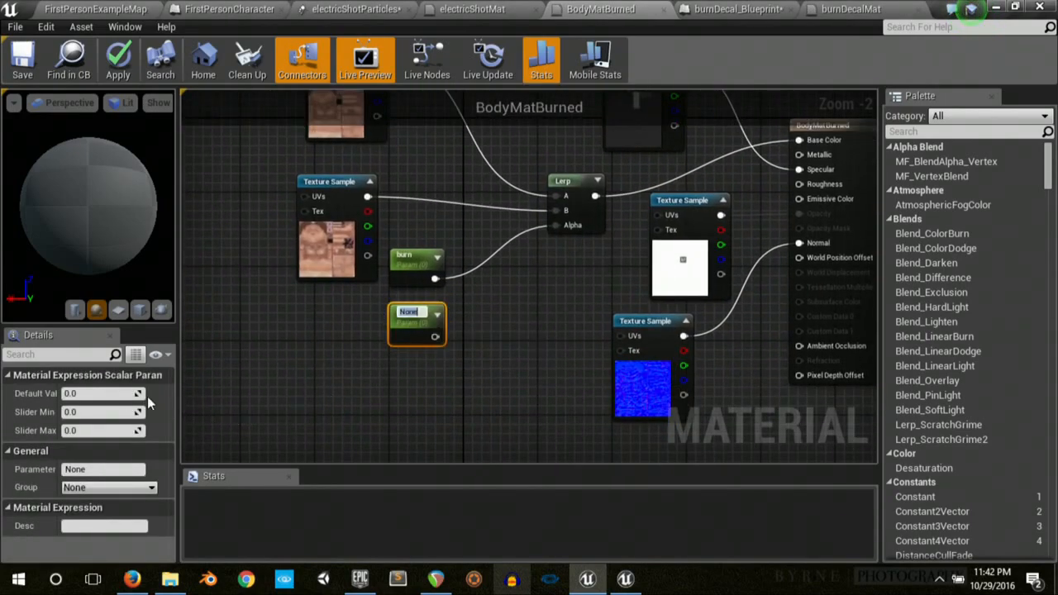
pyautogui.click(336, 405)
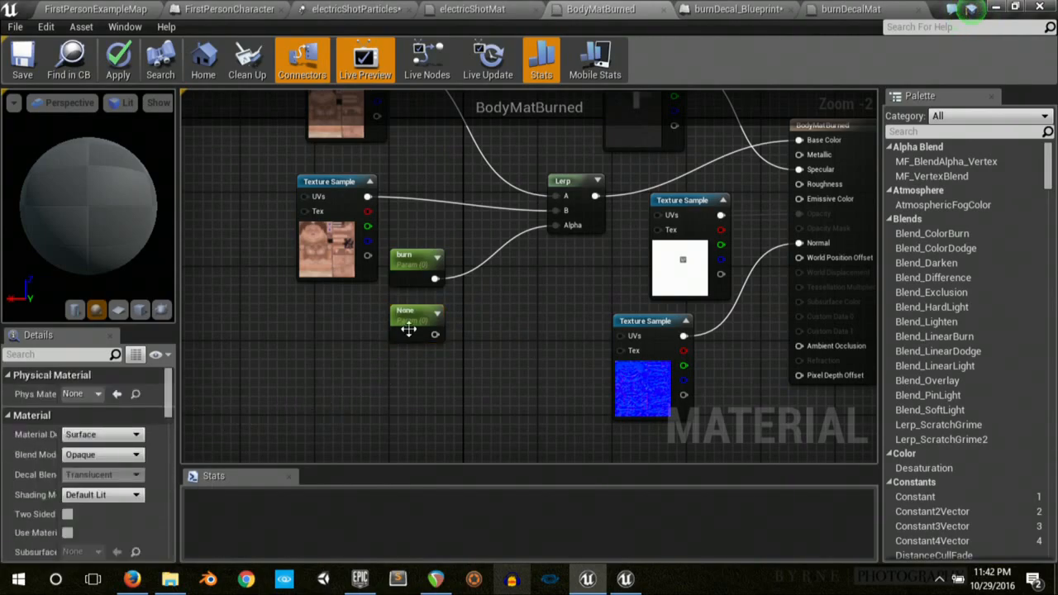
pyautogui.click(411, 339)
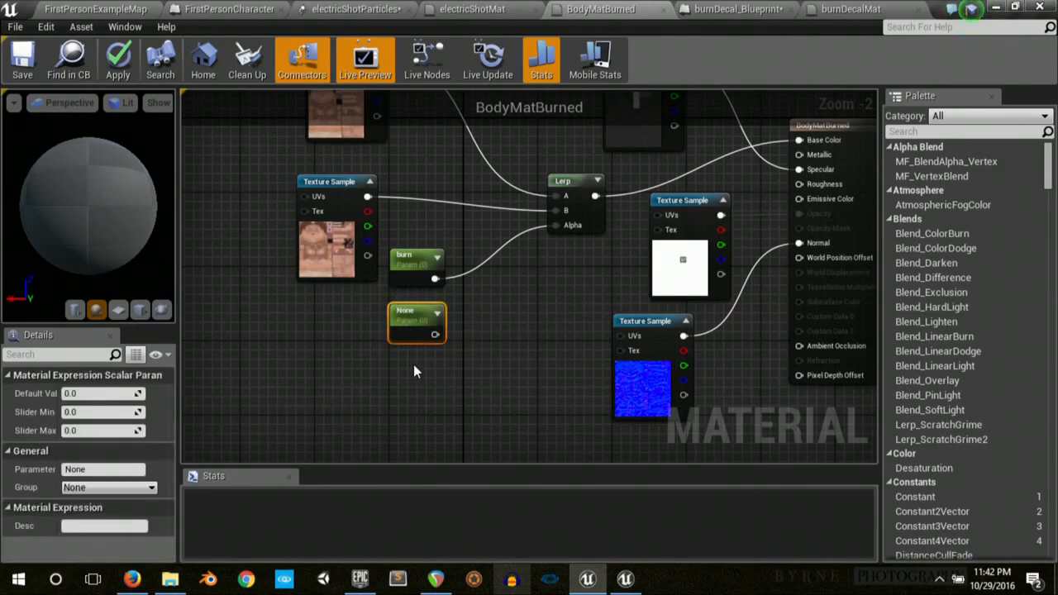
pyautogui.press('Delete')
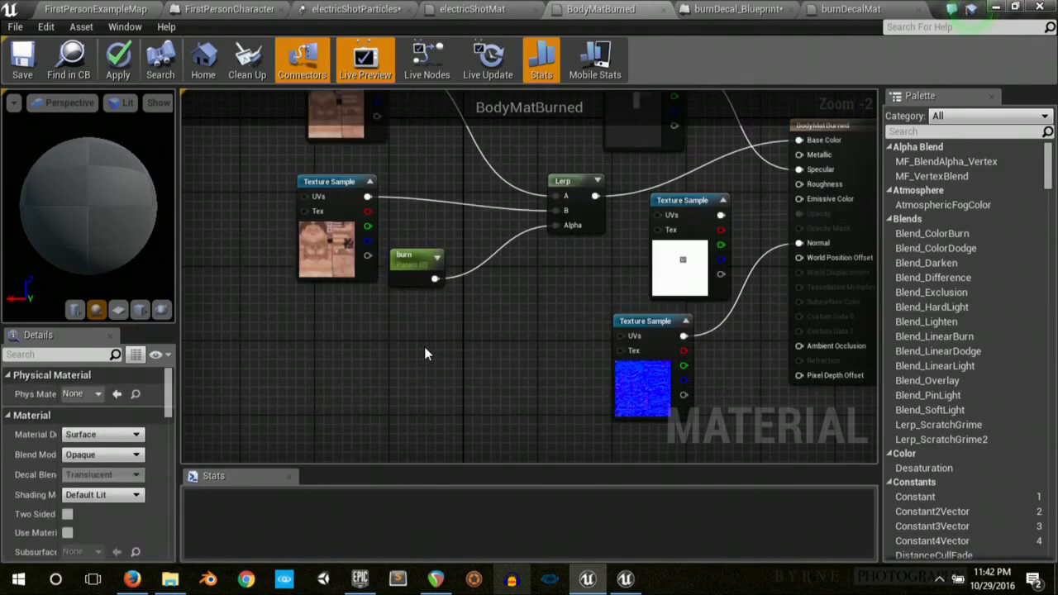
# Step: Inspect the burn parameter's settings and follow its connection through the Lerp node to the material's Base Color
pyautogui.click(415, 263)
pyautogui.moveTo(480, 268); pyautogui.dragTo(381, 329, button='right')
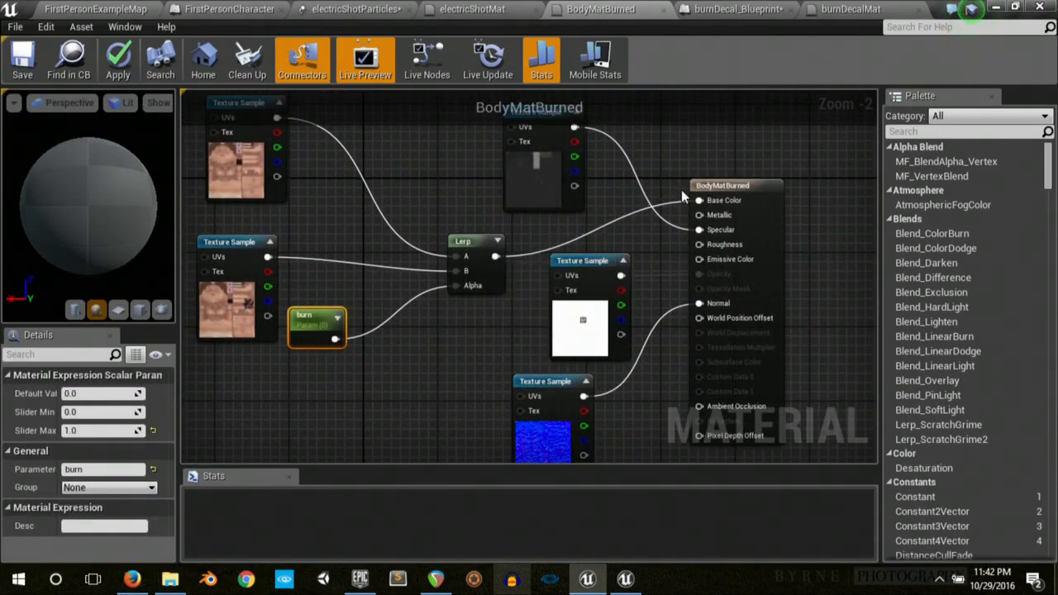
pyautogui.moveTo(628, 233); pyautogui.dragTo(593, 240, button='right')
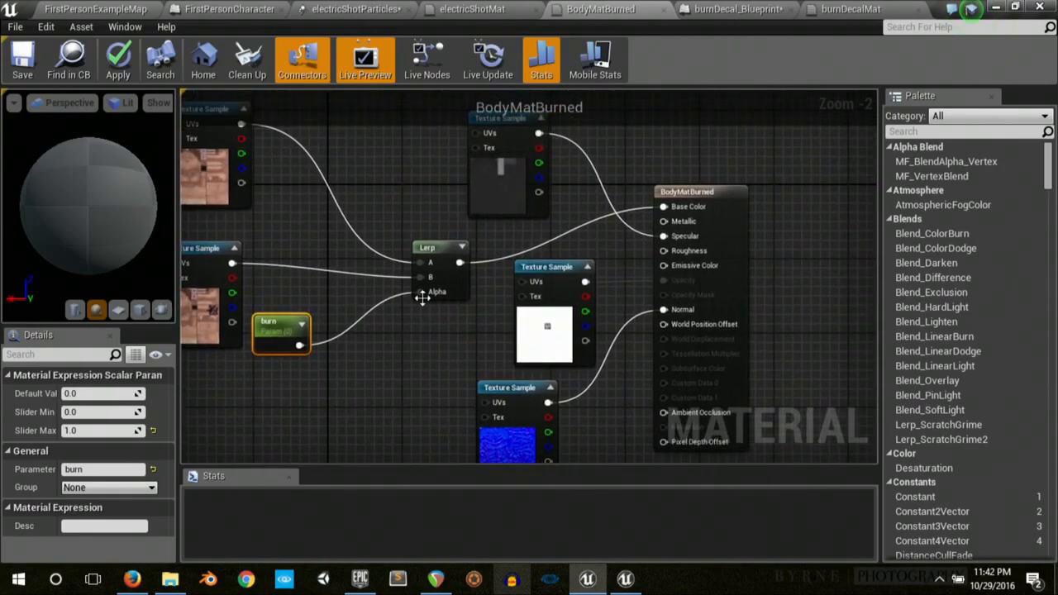
pyautogui.moveTo(413, 288); pyautogui.dragTo(312, 293, button='right')
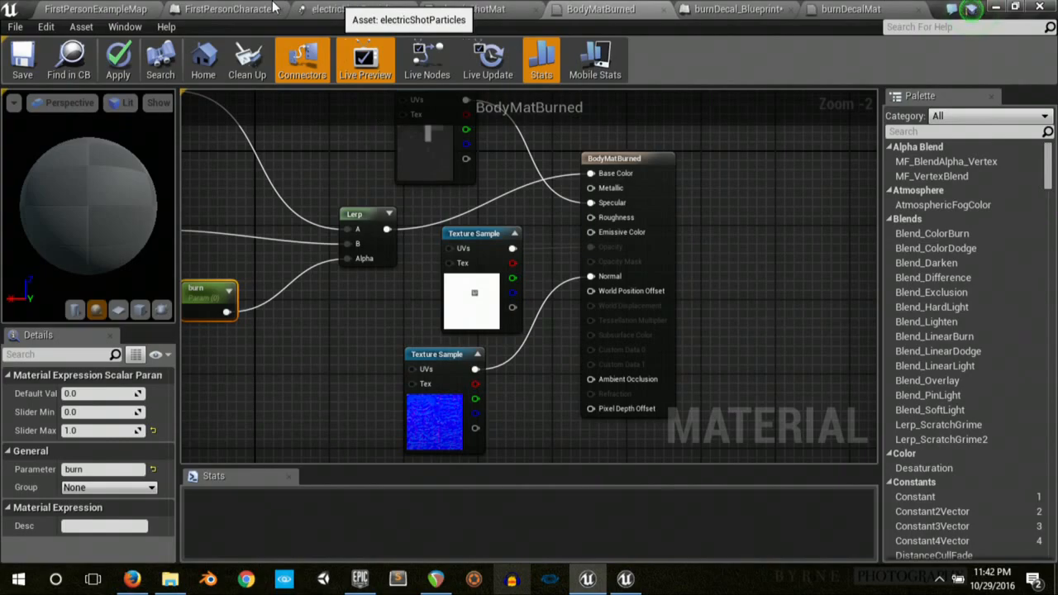
# Step: Open the FirstPersonCharacter blueprint and follow the Electrokinesis logic to Timeline_0 and its Set Scalar Parameter Value on Materials node
pyautogui.click(191, 8)
pyautogui.moveTo(544, 286); pyautogui.dragTo(793, 447, button='right')
pyautogui.moveTo(248, 272); pyautogui.dragTo(740, 262, button='right')
pyautogui.moveTo(346, 295); pyautogui.dragTo(1053, 308, button='right')
pyautogui.moveTo(496, 298); pyautogui.dragTo(446, 275, button='right')
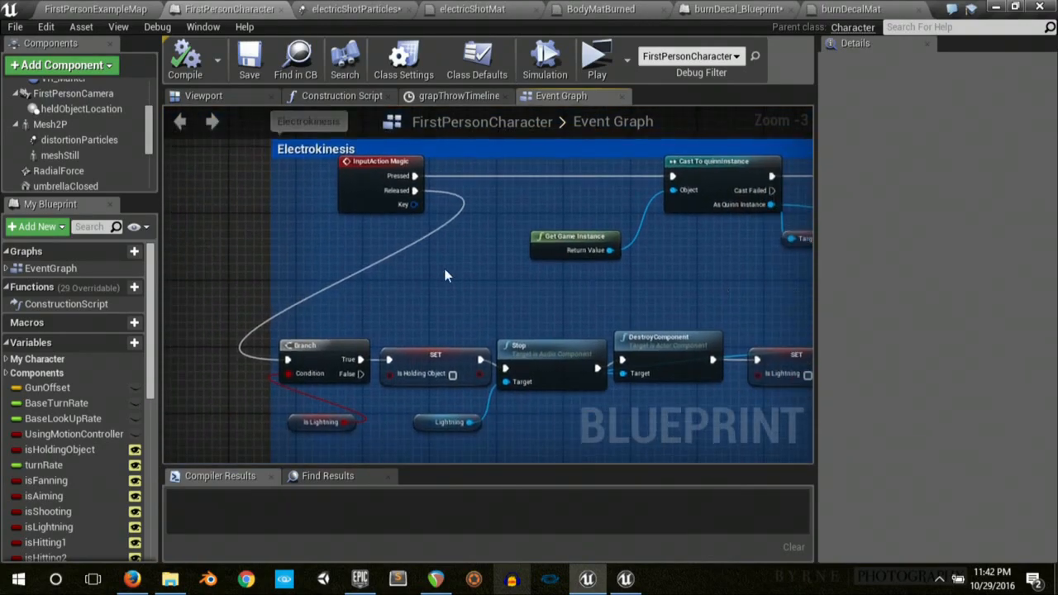
pyautogui.moveTo(619, 185); pyautogui.dragTo(96, 265, button='right')
pyautogui.moveTo(776, 178); pyautogui.dragTo(204, 185, button='right')
pyautogui.moveTo(581, 223); pyautogui.dragTo(99, 163, button='right')
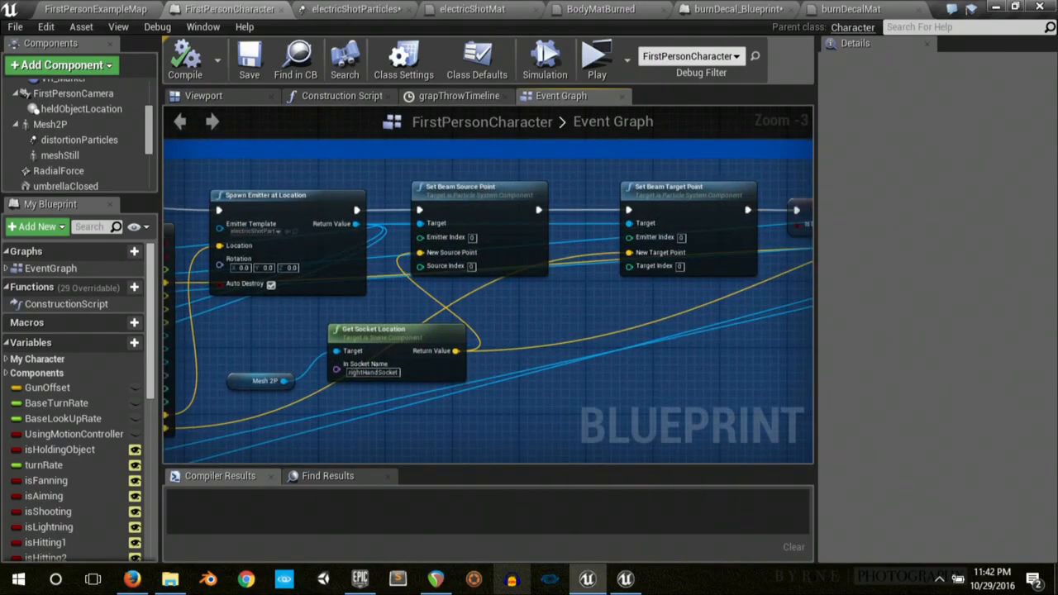
pyautogui.moveTo(685, 305); pyautogui.dragTo(224, 336, button='right')
pyautogui.moveTo(684, 332); pyautogui.dragTo(219, 316, button='right')
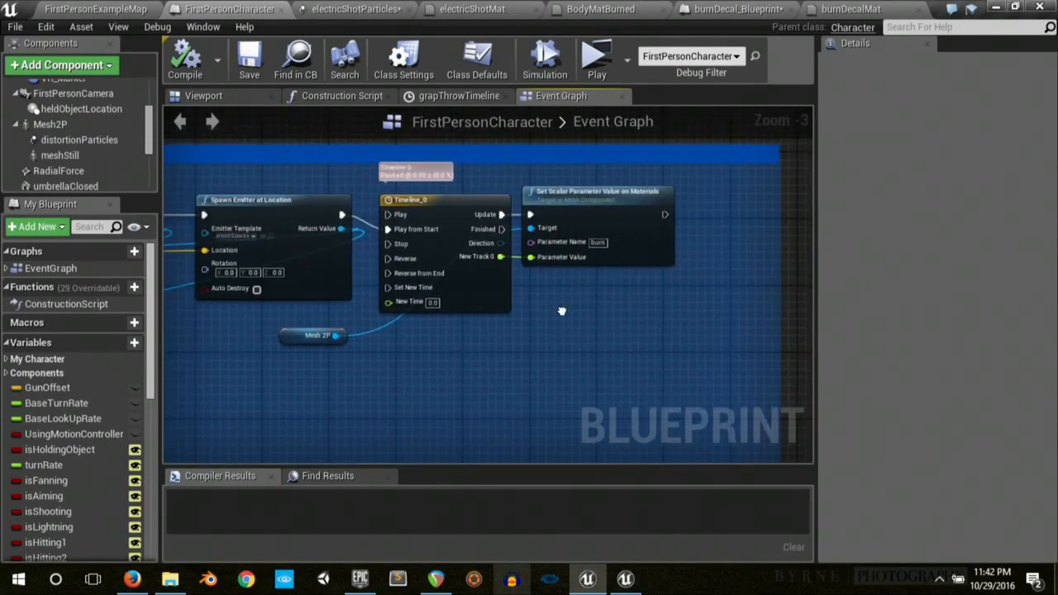
pyautogui.click(451, 206)
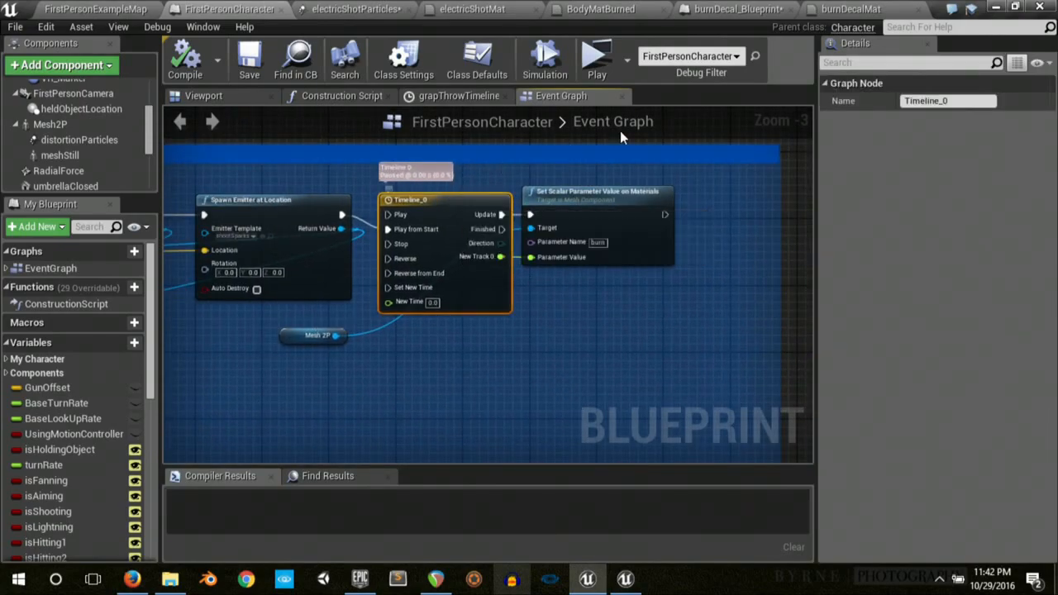
pyautogui.moveTo(152, 308); pyautogui.dragTo(150, 508)
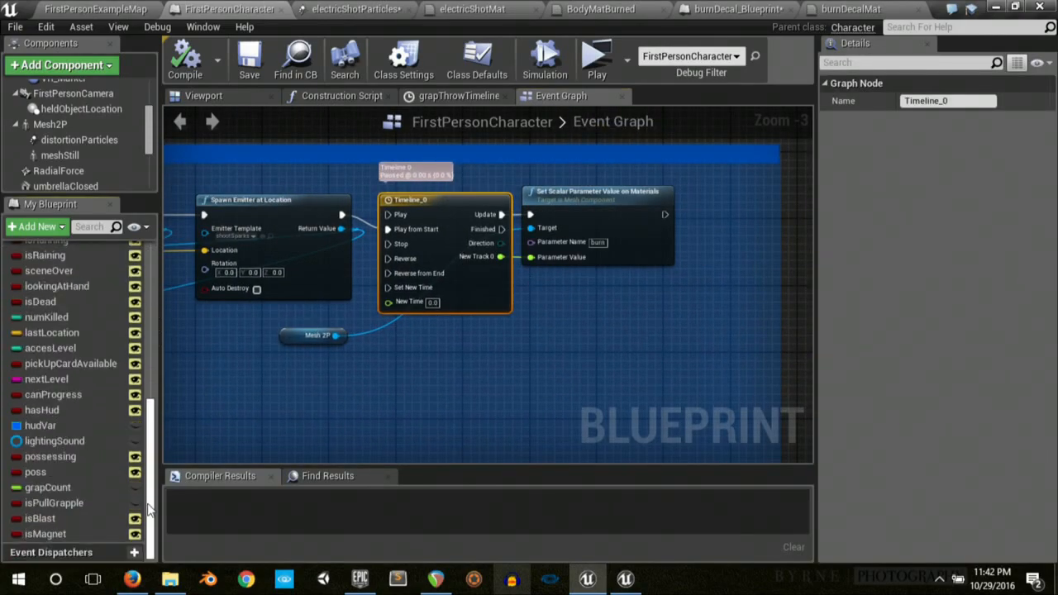
pyautogui.moveTo(157, 419); pyautogui.dragTo(163, 216)
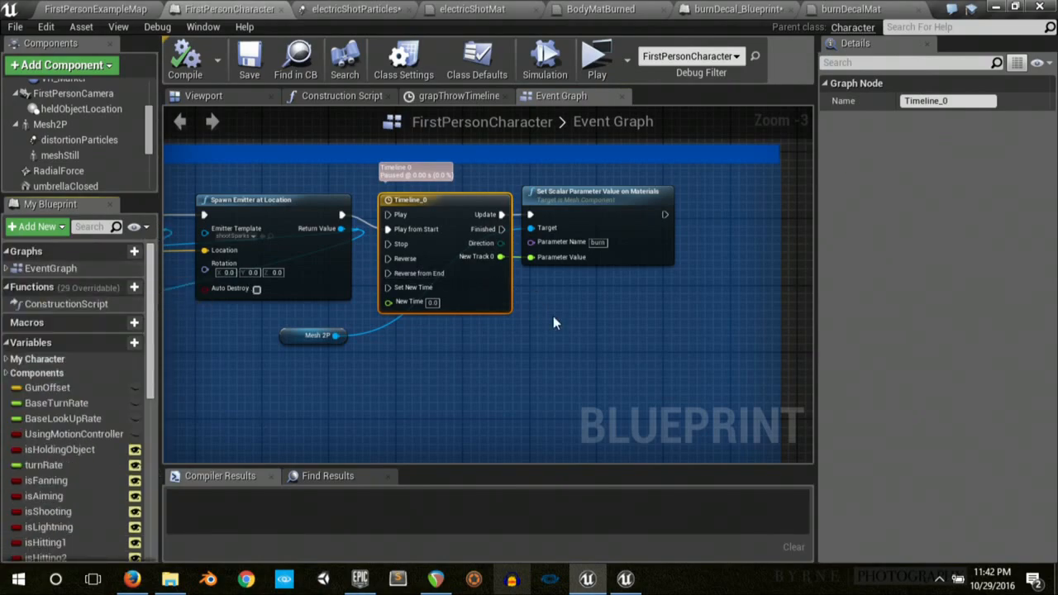
# Step: Reposition the Timeline_0 and Mesh 2P nodes beside Set Scalar Parameter Value on Materials, keeping New Track 0 wired to Parameter Value
pyautogui.moveTo(460, 207); pyautogui.dragTo(444, 198)
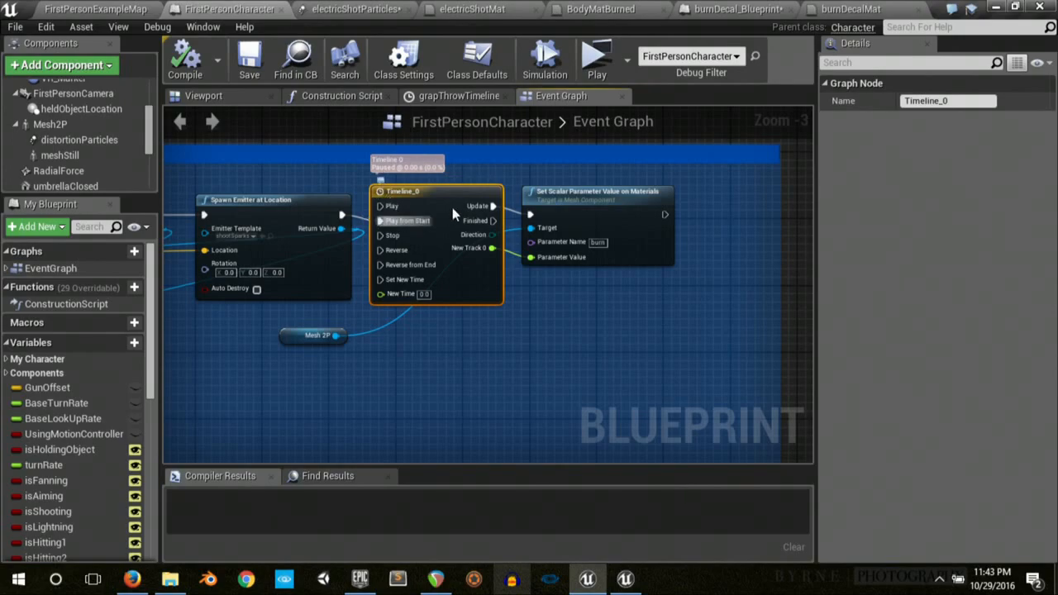
pyautogui.moveTo(492, 248); pyautogui.dragTo(531, 258)
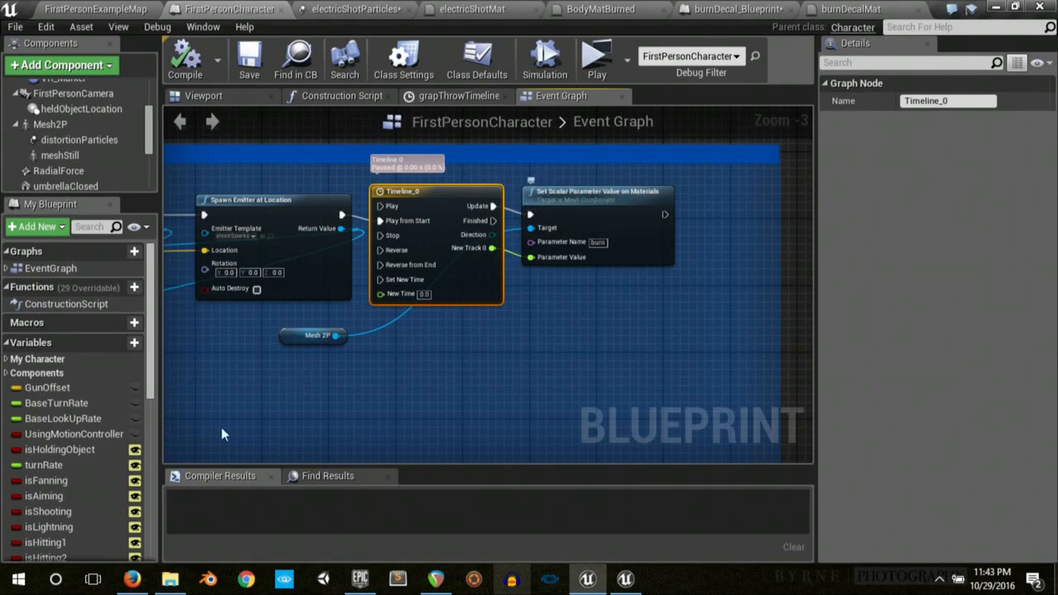
pyautogui.moveTo(286, 335); pyautogui.dragTo(359, 385)
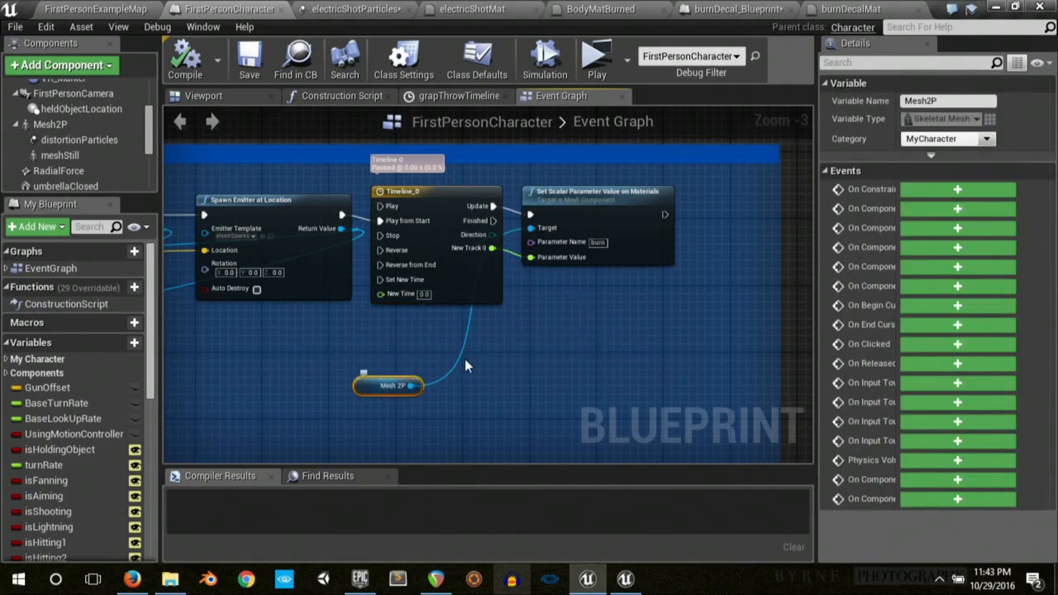
pyautogui.moveTo(295, 350); pyautogui.dragTo(286, 350)
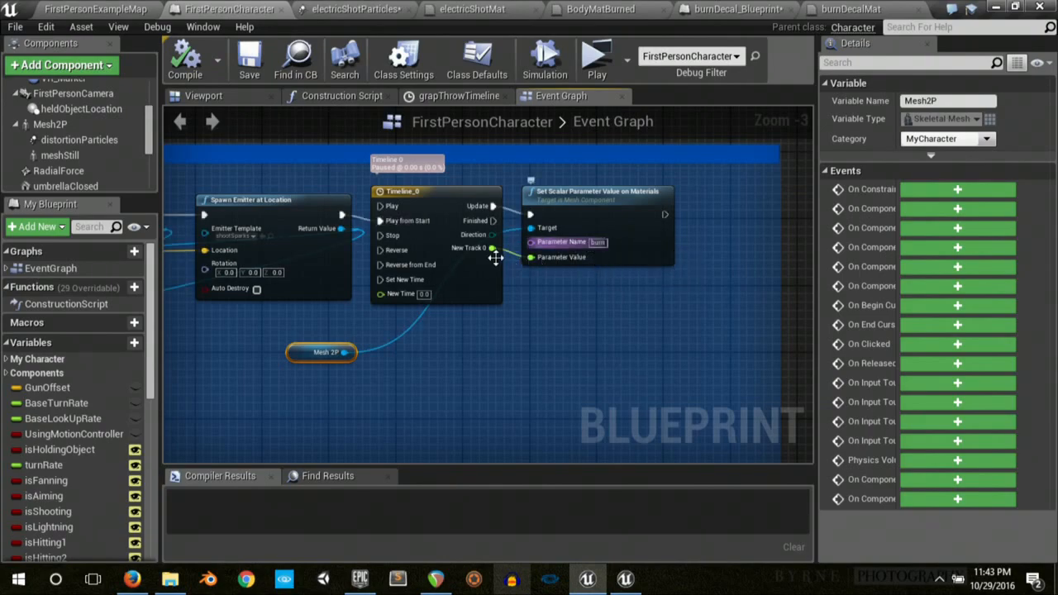
pyautogui.moveTo(520, 329); pyautogui.dragTo(521, 317, button='right')
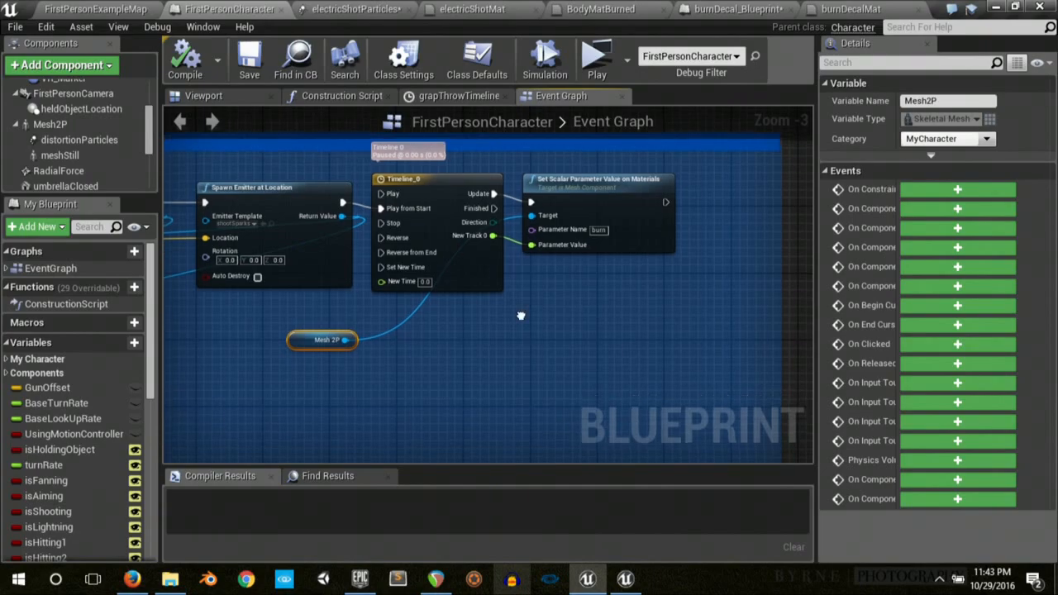
pyautogui.click(442, 186)
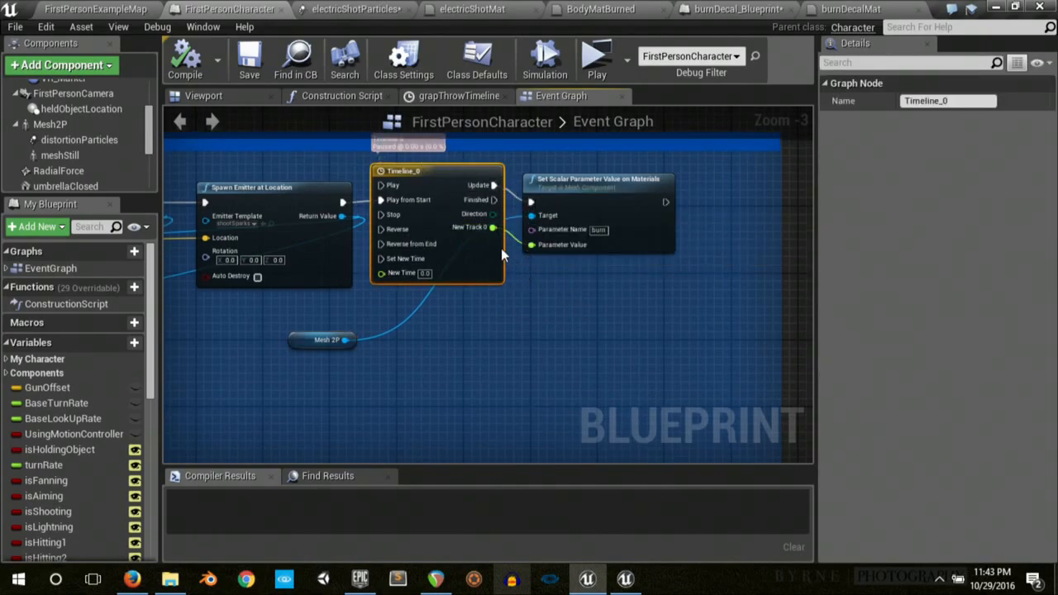
# Step: Examine the beam chain's SetWorldLocation, Make Transform, SpawnActor Burn Decal Blueprint and AttachActorToComponent nodes
pyautogui.moveTo(387, 300); pyautogui.dragTo(742, 297, button='right')
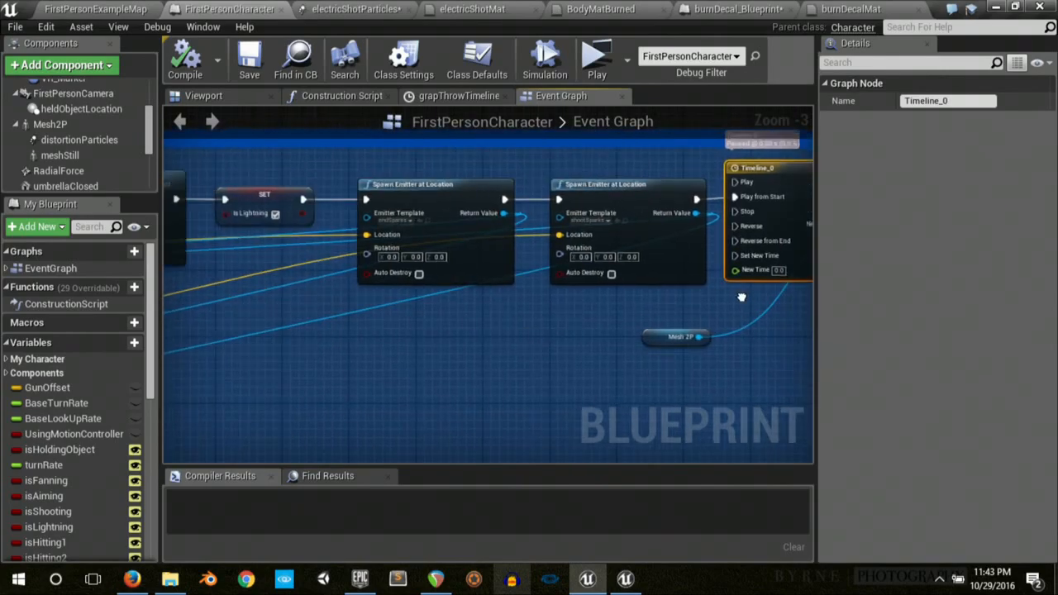
pyautogui.scroll(-7, 332, 340)
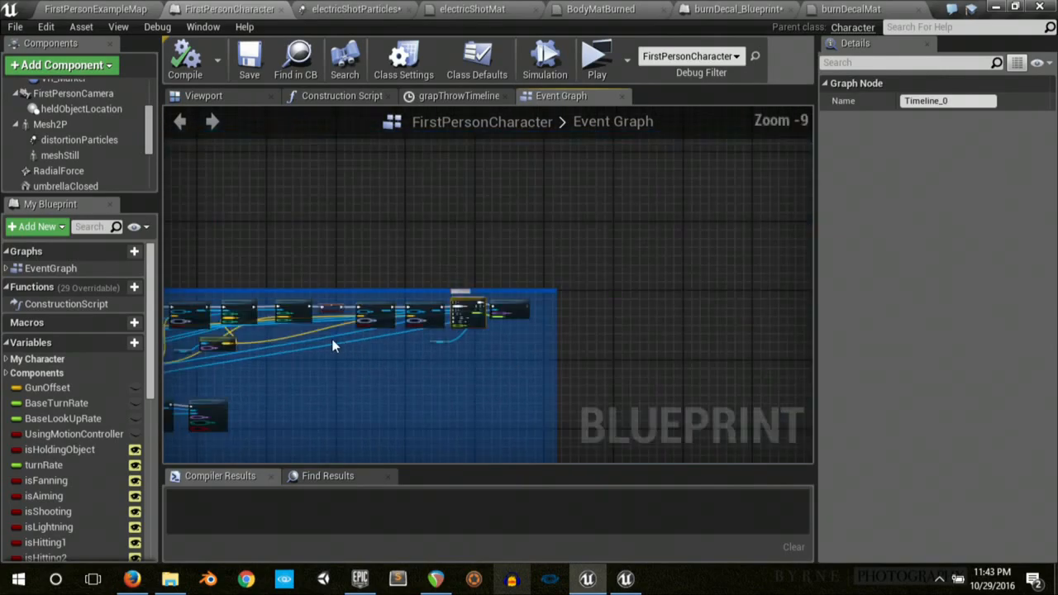
pyautogui.moveTo(331, 340); pyautogui.dragTo(702, 214, button='right')
pyautogui.scroll(5, 623, 258)
pyautogui.moveTo(501, 248); pyautogui.dragTo(762, 251, button='right')
pyautogui.moveTo(422, 288); pyautogui.dragTo(286, 300, button='right')
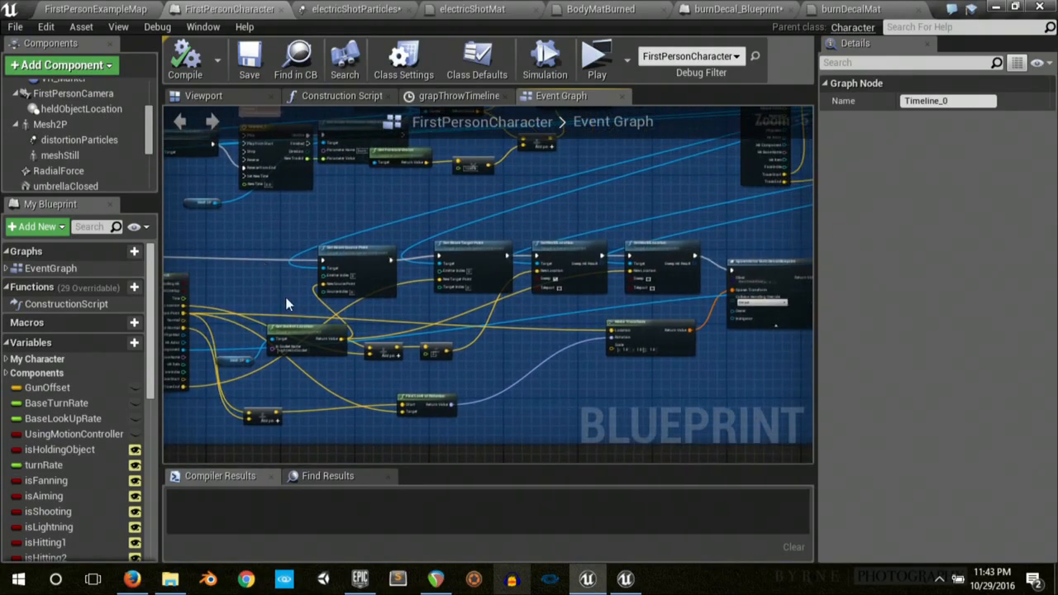
pyautogui.scroll(1, 286, 299)
pyautogui.scroll(2, 286, 303)
pyautogui.moveTo(748, 307); pyautogui.dragTo(283, 304, button='right')
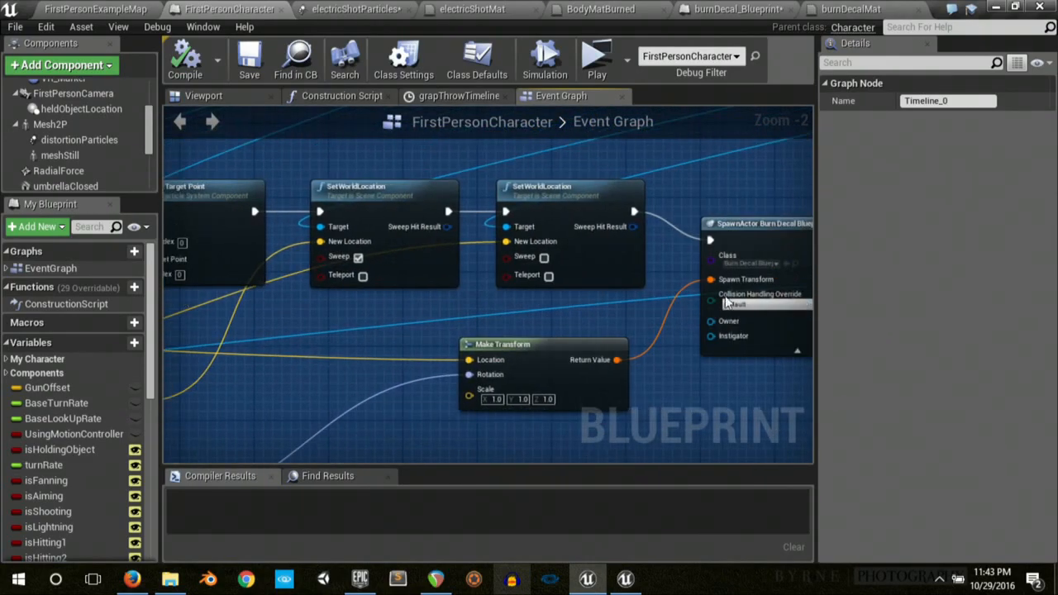
pyautogui.moveTo(640, 306); pyautogui.dragTo(330, 296, button='right')
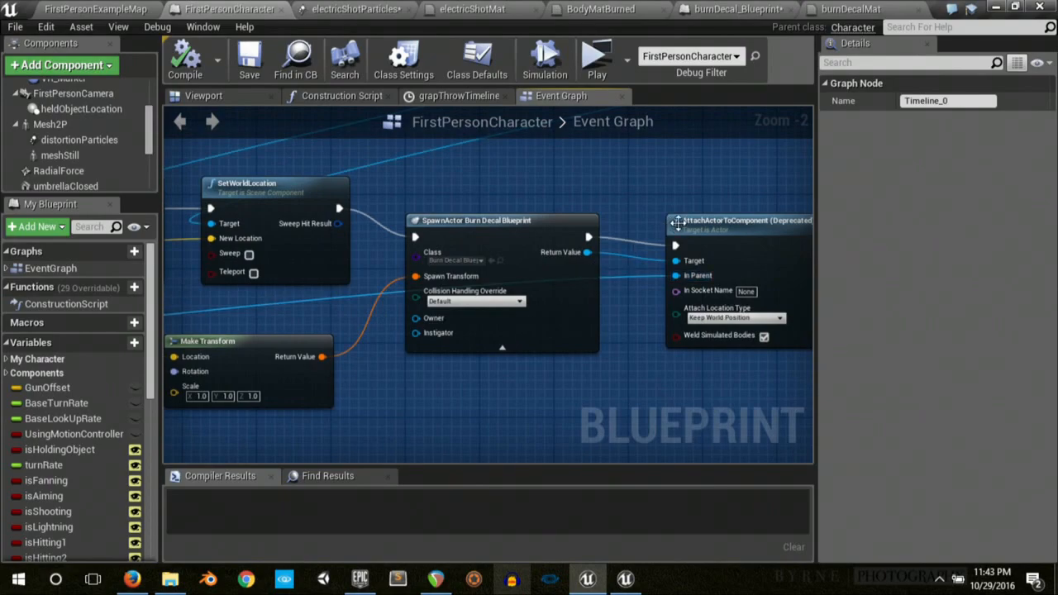
pyautogui.moveTo(685, 177); pyautogui.dragTo(592, 184, button='right')
pyautogui.moveTo(311, 196); pyautogui.dragTo(437, 185, button='right')
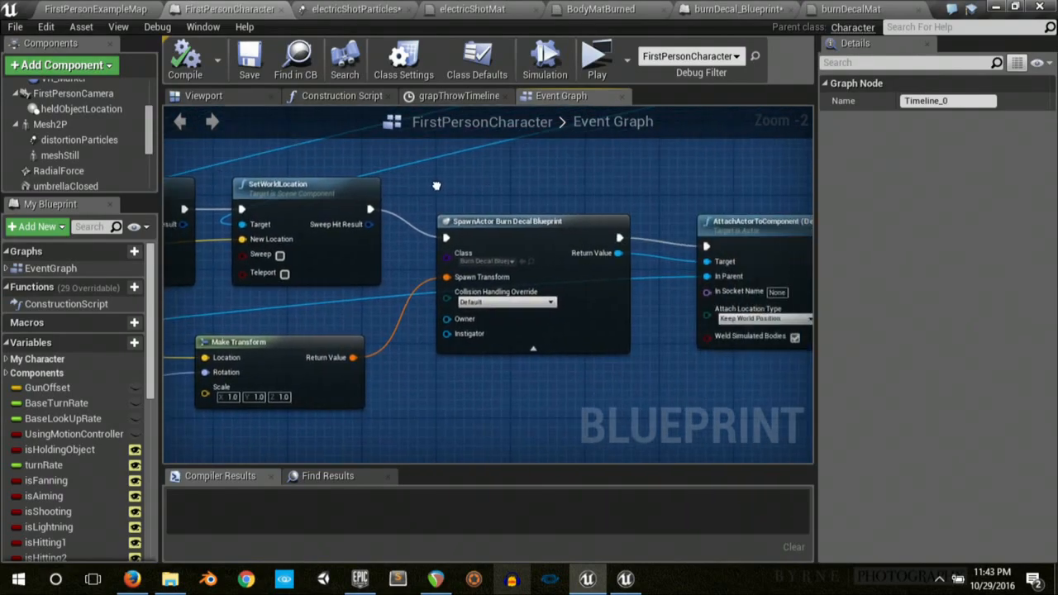
# Step: Examine the release branch, where DestroyComponent reverses Timeline_1 from its end to drive the burn parameter on Mesh 2P
pyautogui.moveTo(612, 269); pyautogui.dragTo(806, 262, button='right')
pyautogui.moveTo(220, 195); pyautogui.dragTo(794, 274, button='right')
pyautogui.moveTo(261, 266); pyautogui.dragTo(711, 228, button='right')
pyautogui.moveTo(331, 212); pyautogui.dragTo(669, 212, button='right')
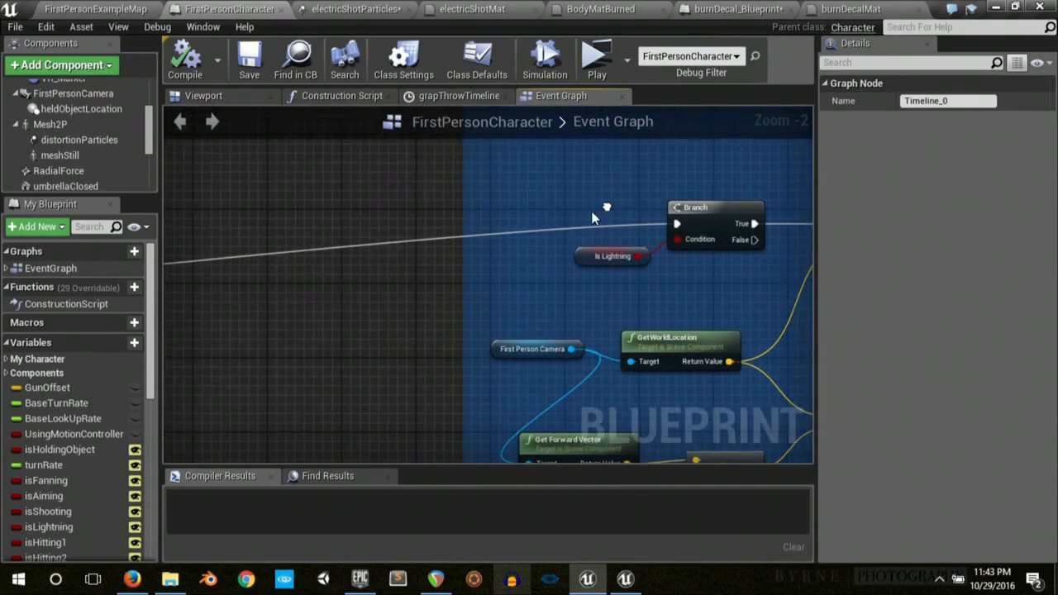
pyautogui.moveTo(550, 206); pyautogui.dragTo(455, 582, button='right')
pyautogui.moveTo(754, 364); pyautogui.dragTo(4, 324, button='right')
pyautogui.moveTo(273, 486); pyautogui.dragTo(225, 463, button='right')
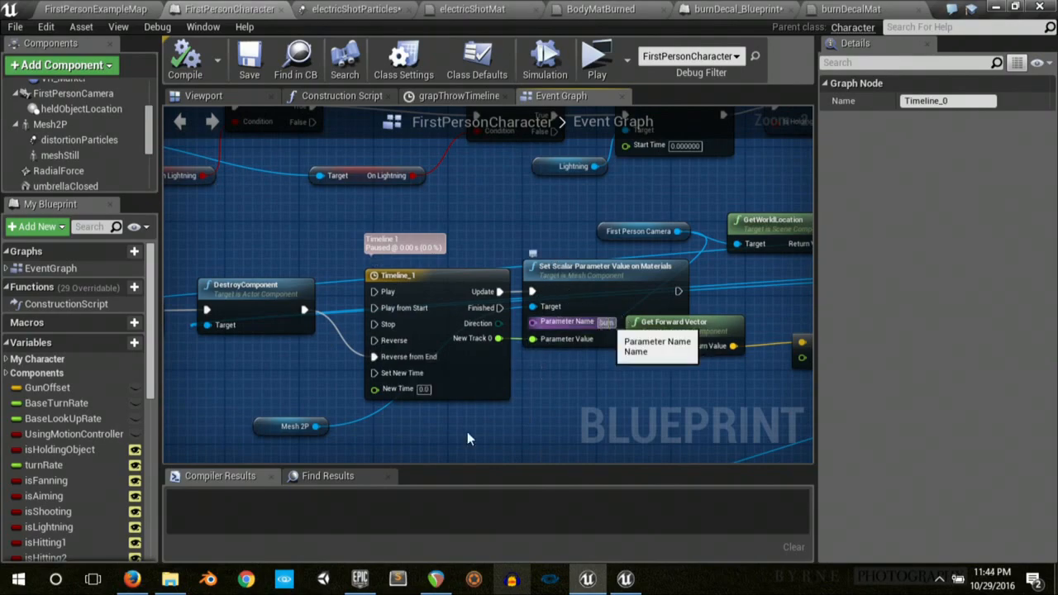
pyautogui.moveTo(625, 397); pyautogui.dragTo(352, 391, button='right')
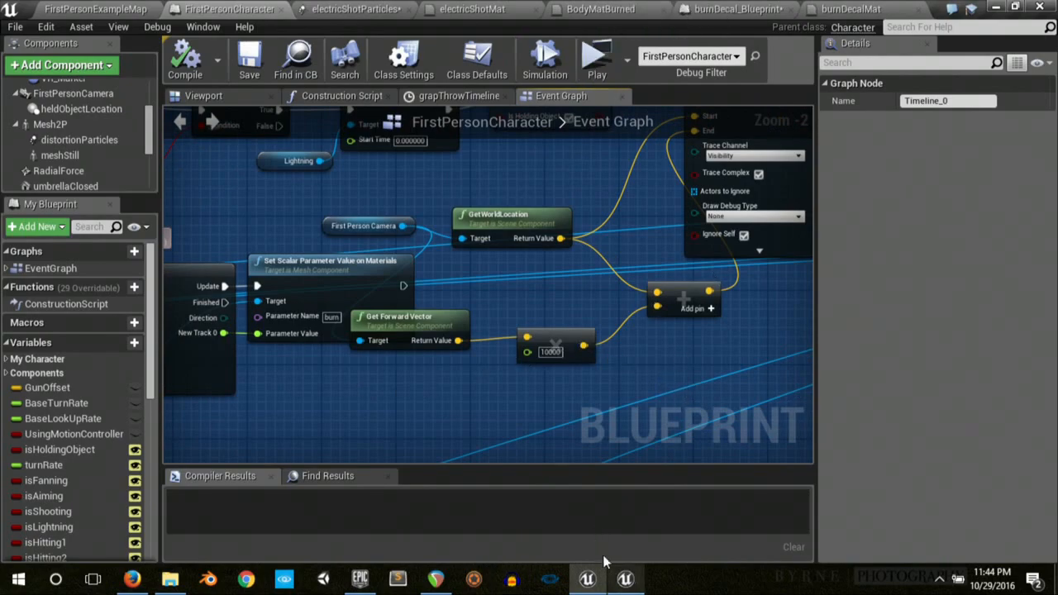
# Step: Switch to the other open Unreal Editor project and review the lightning logic in its FirstPersonCharacter event graph
pyautogui.click(625, 579)
pyautogui.moveTo(779, 236); pyautogui.dragTo(408, 171, button='right')
pyautogui.moveTo(418, 206); pyautogui.dragTo(992, 263, button='right')
pyautogui.moveTo(515, 263); pyautogui.dragTo(416, 272, button='right')
pyautogui.moveTo(149, 265); pyautogui.dragTo(411, 272, button='right')
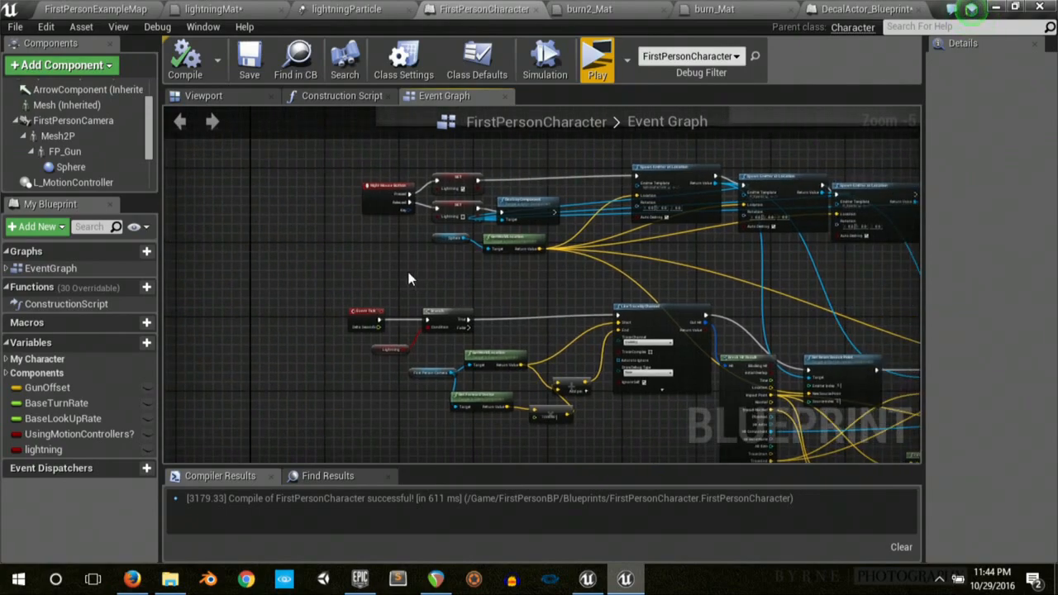
# Step: Play-test the FirstPersonExampleMap level, firing the lightning beam across the walls, floor and cubes to check the sparks and burn decals
pyautogui.click(78, 9)
pyautogui.click(717, 61)
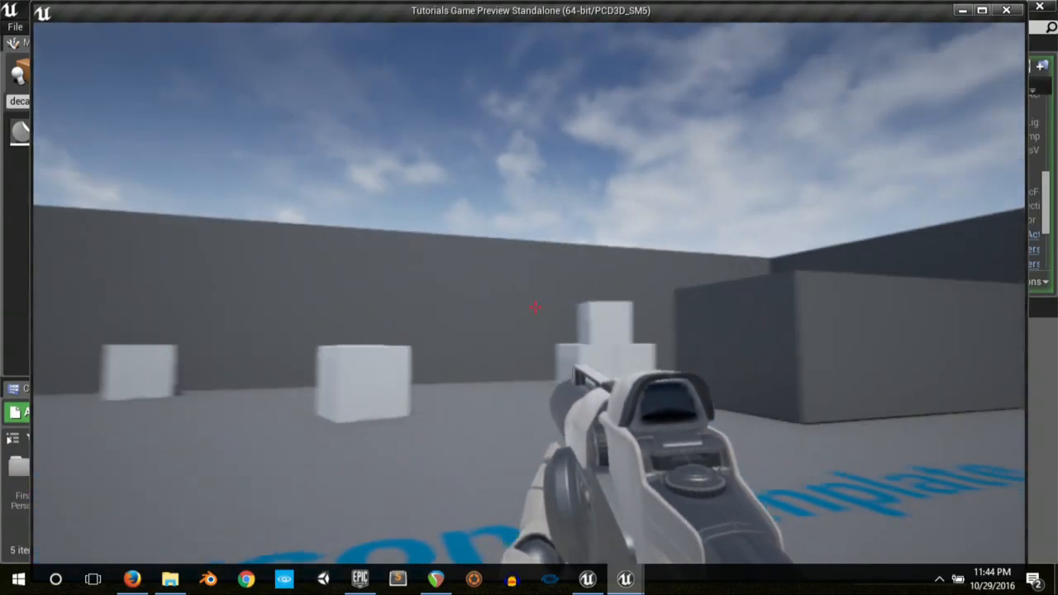
pyautogui.click(535, 307)
pyautogui.click(535, 307)
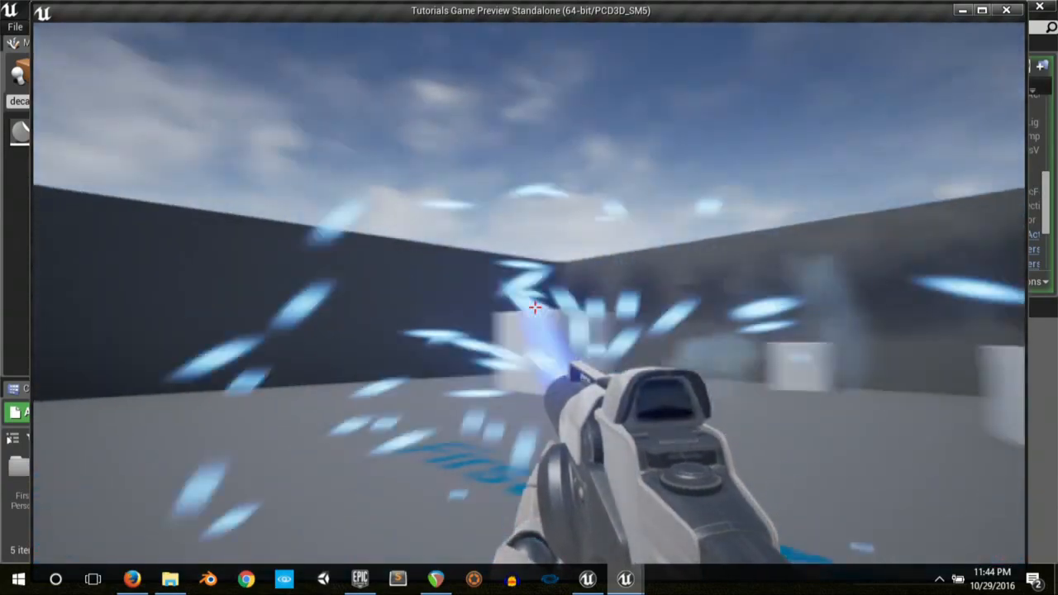
pyautogui.click(535, 307)
pyautogui.click(535, 308)
pyautogui.click(535, 308)
pyautogui.click(535, 308)
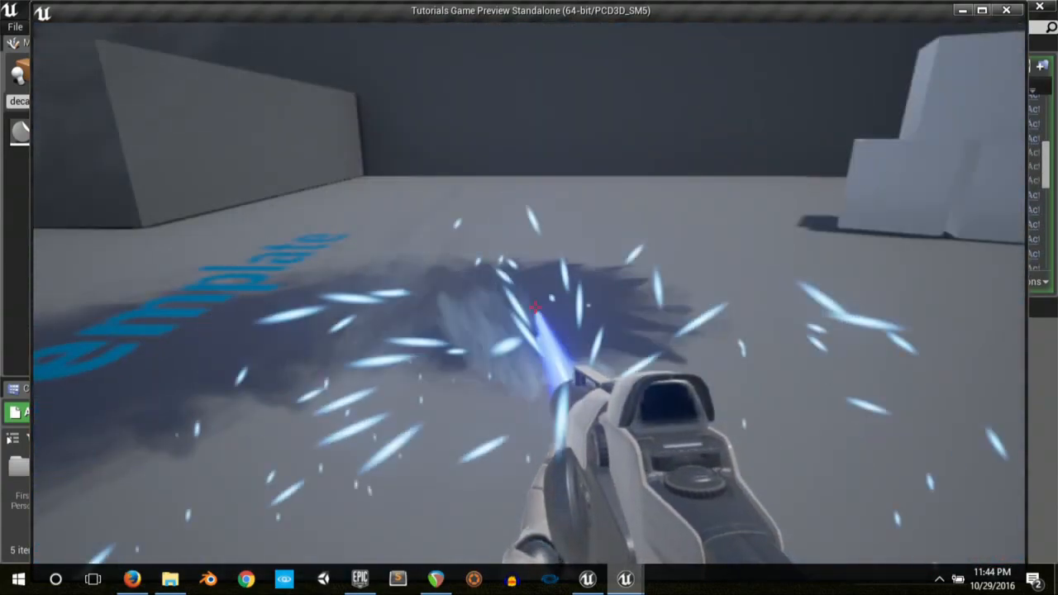
pyautogui.click(535, 307)
pyautogui.click(535, 308)
pyautogui.click(535, 308)
pyautogui.click(534, 308)
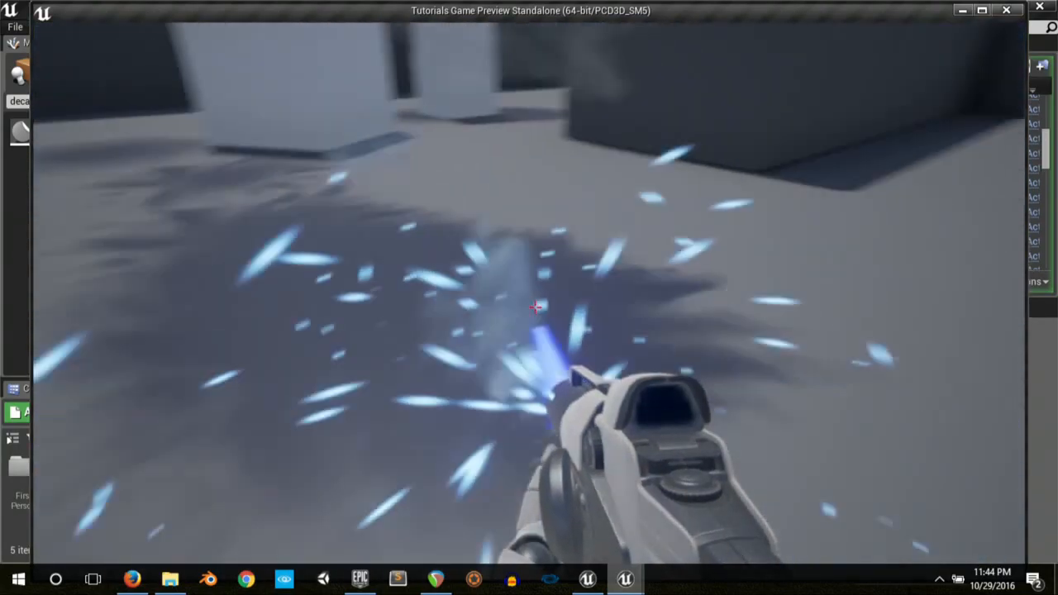
pyautogui.click(535, 307)
pyautogui.click(535, 308)
pyautogui.click(535, 307)
pyautogui.click(535, 307)
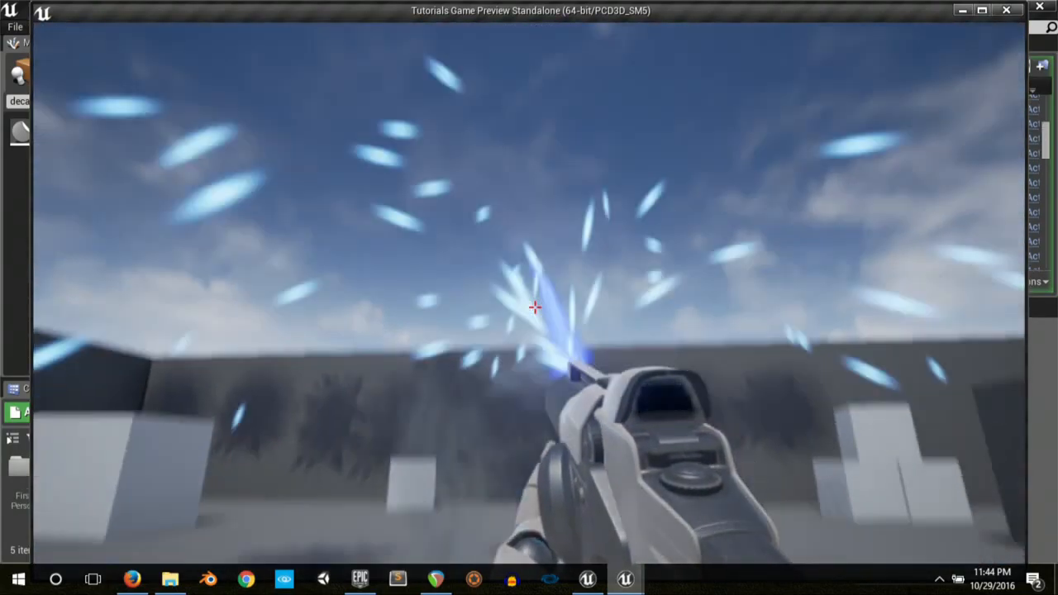
pyautogui.click(535, 308)
pyautogui.click(534, 308)
pyautogui.click(535, 307)
pyautogui.click(535, 308)
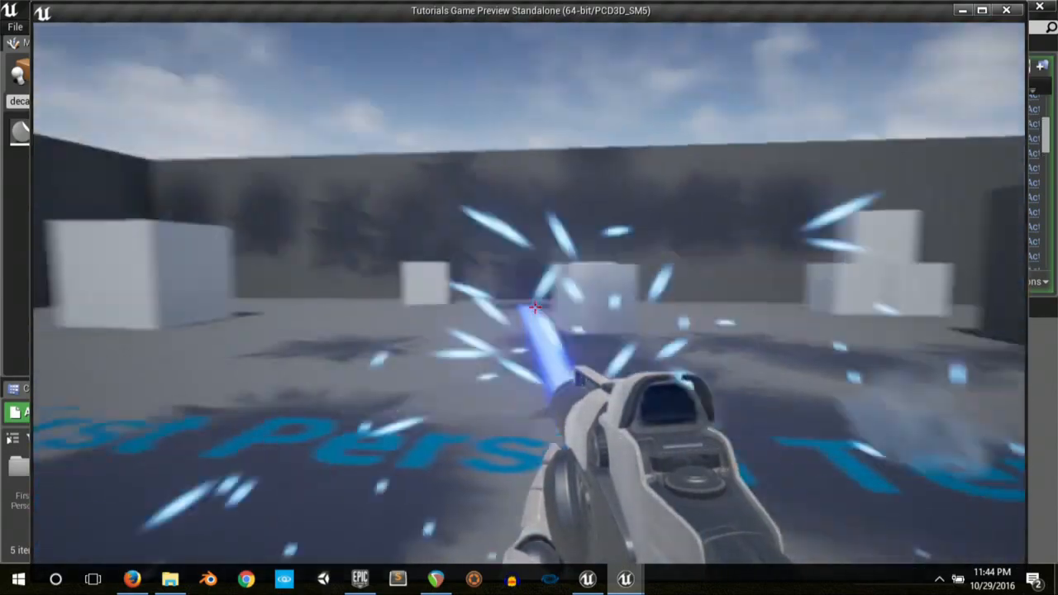
pyautogui.click(534, 307)
pyautogui.click(535, 308)
pyautogui.click(535, 307)
pyautogui.click(535, 308)
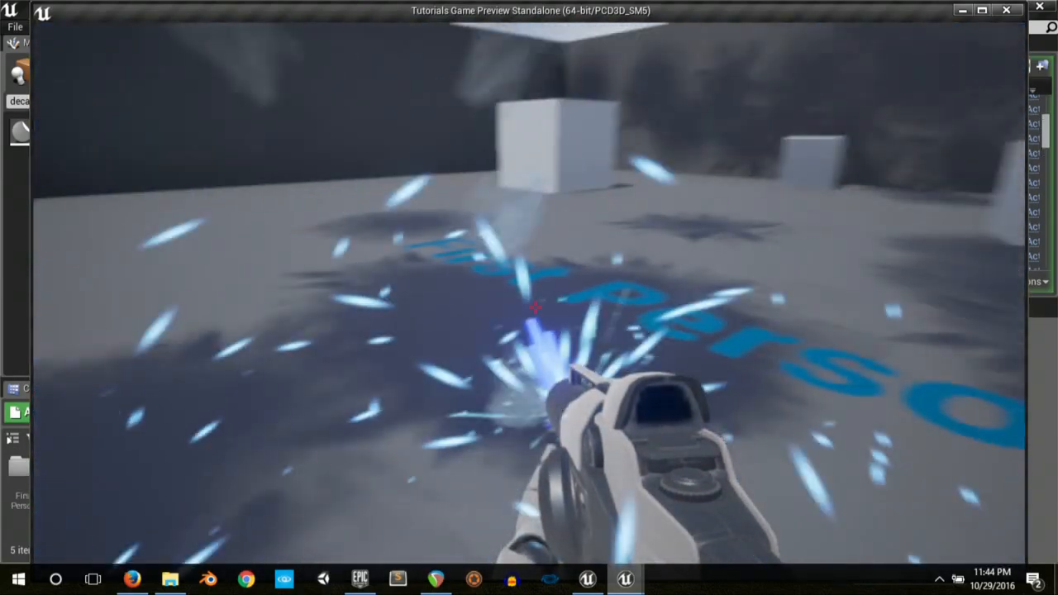